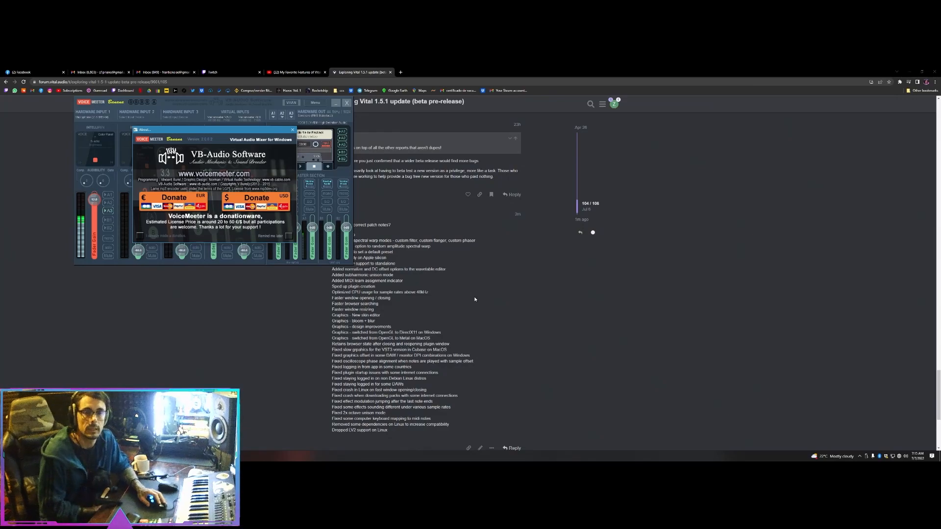
# Enlarge the Vital 1.5.1 patch notes in the browser, highlight the Undo / Redo entry and place the Vital window over them.
pyautogui.click(444, 289)
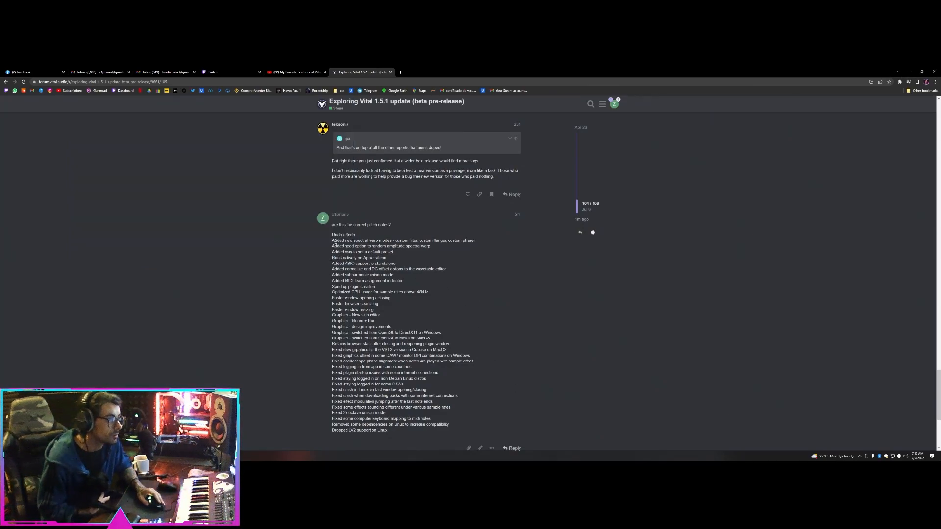
pyautogui.scroll(-2, 334, 242)
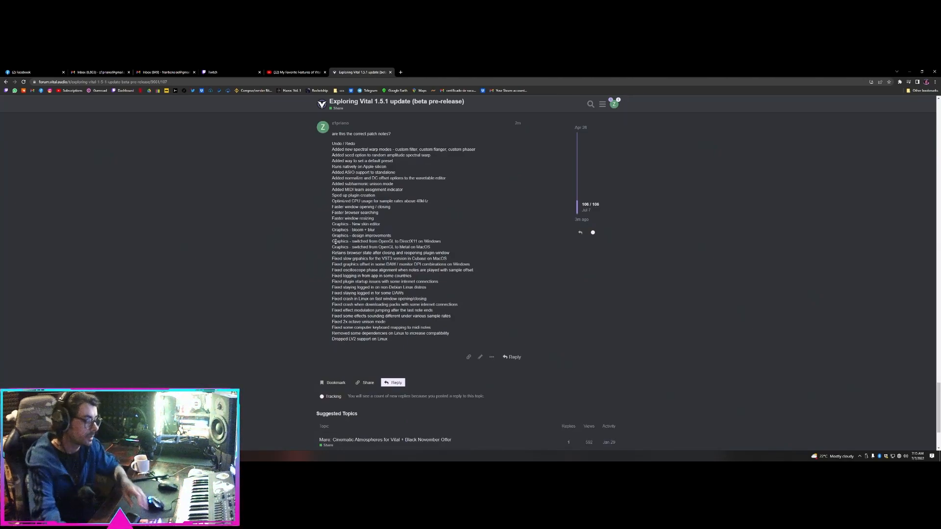
pyautogui.scroll(3, 335, 241)
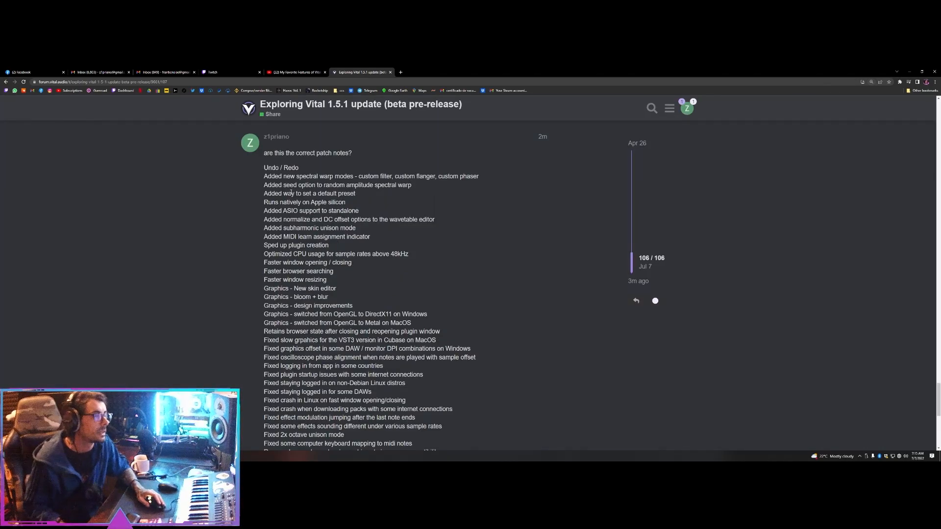
pyautogui.moveTo(264, 167); pyautogui.dragTo(298, 168)
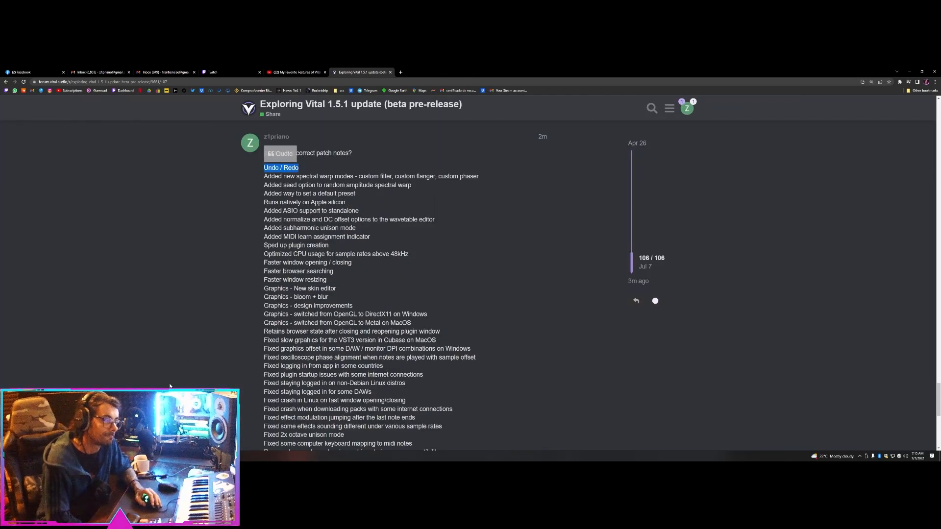
pyautogui.hotkey('alt', 'Tab')
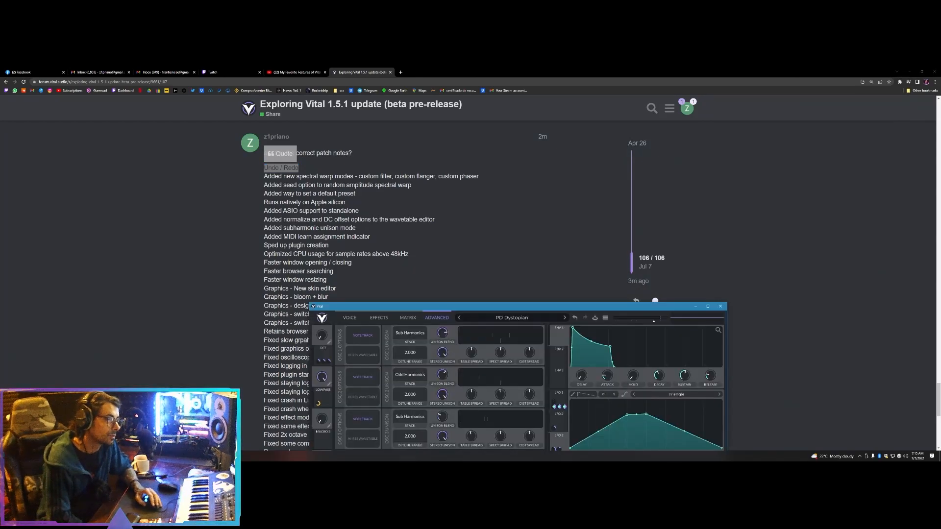
pyautogui.moveTo(414, 310); pyautogui.dragTo(545, 153)
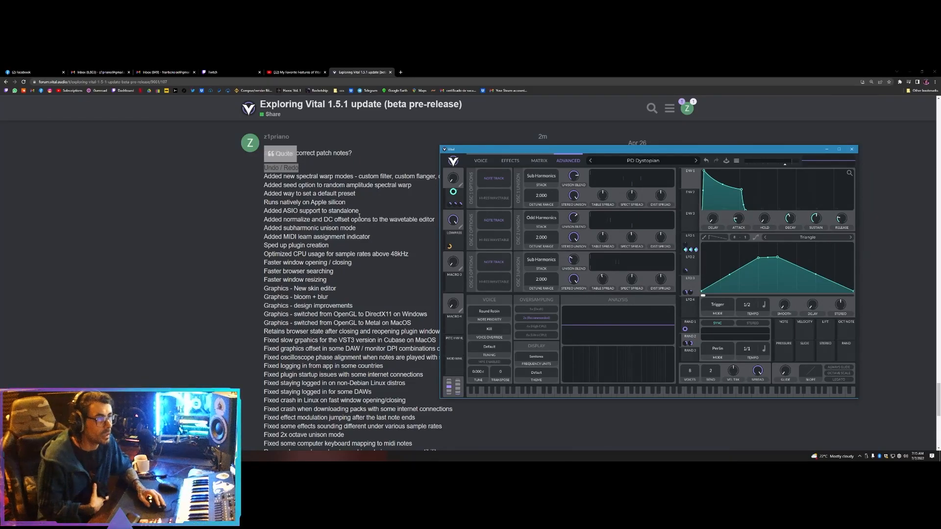
# Read the patch-note entries on the new spectral warp modes and the seed option for random amplitude, highlighting their key words.
pyautogui.click(319, 177)
pyautogui.doubleClick(309, 177)
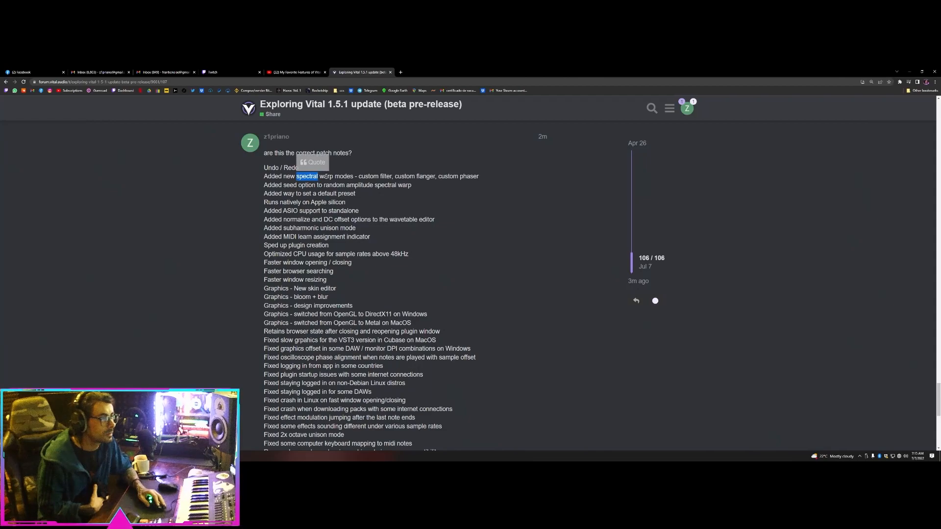
pyautogui.doubleClick(327, 177)
pyautogui.click(377, 177)
pyautogui.doubleClick(431, 176)
pyautogui.doubleClick(470, 176)
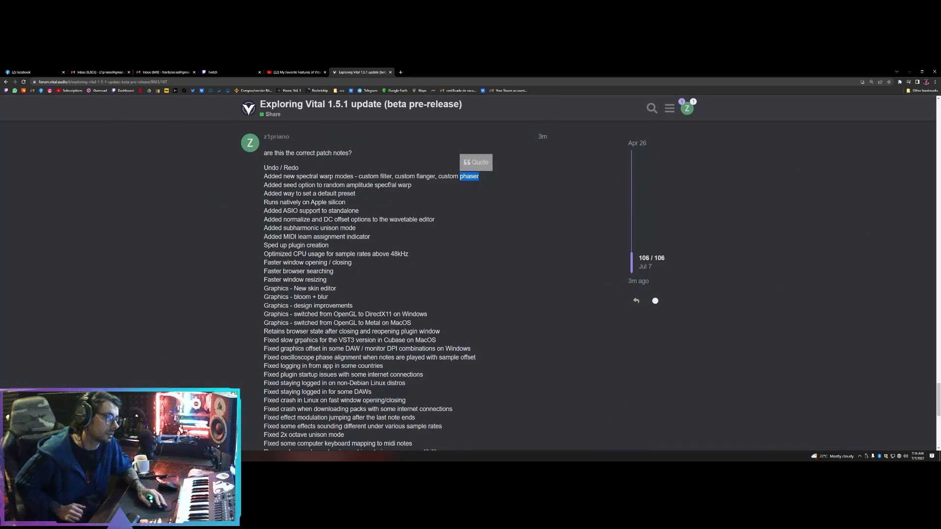
pyautogui.doubleClick(333, 184)
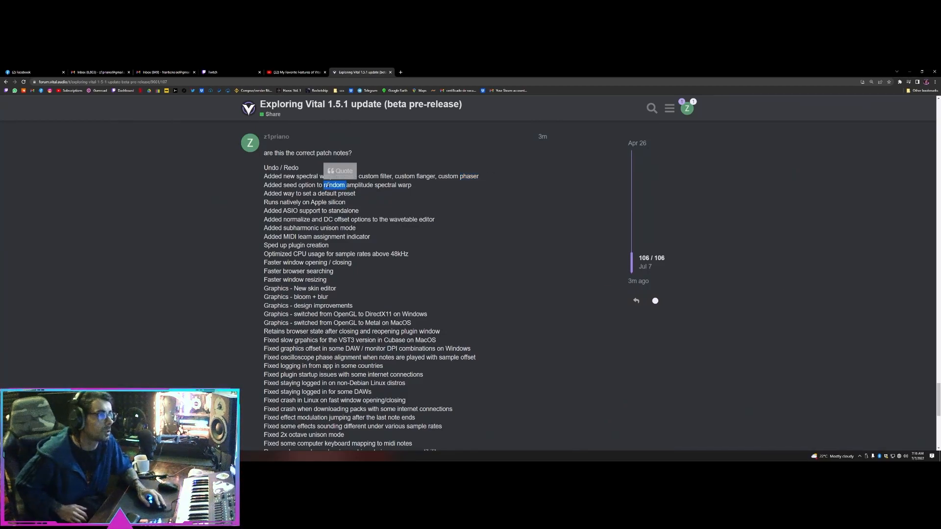
pyautogui.doubleClick(360, 185)
pyautogui.click(306, 182)
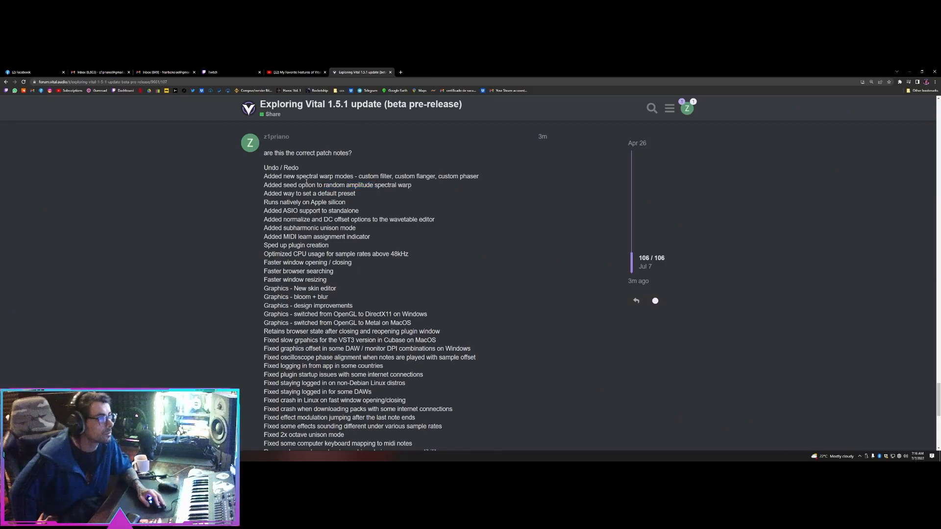
pyautogui.doubleClick(287, 184)
pyautogui.click(319, 261)
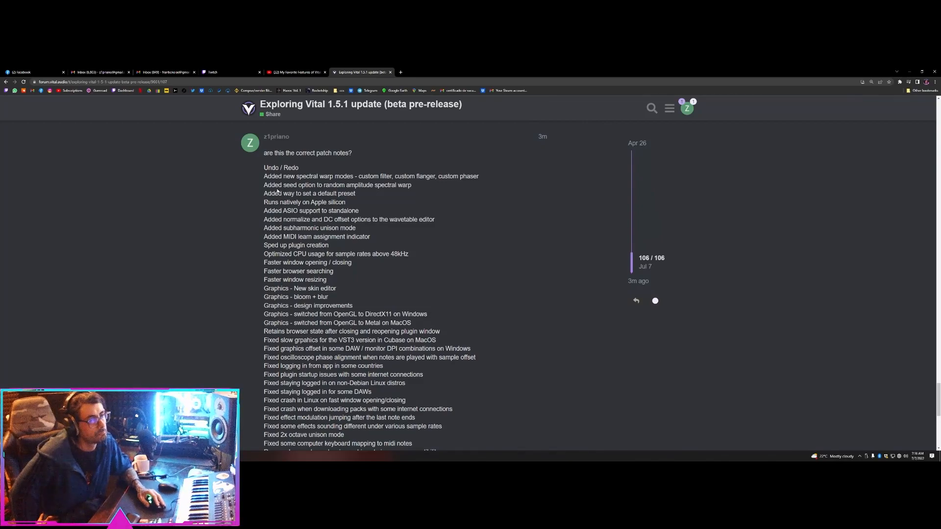
# Read the patch notes from Apple silicon support down through the graphics changes and fixes, highlighting the entries.
pyautogui.moveTo(265, 202); pyautogui.dragTo(351, 205)
pyautogui.click(351, 205)
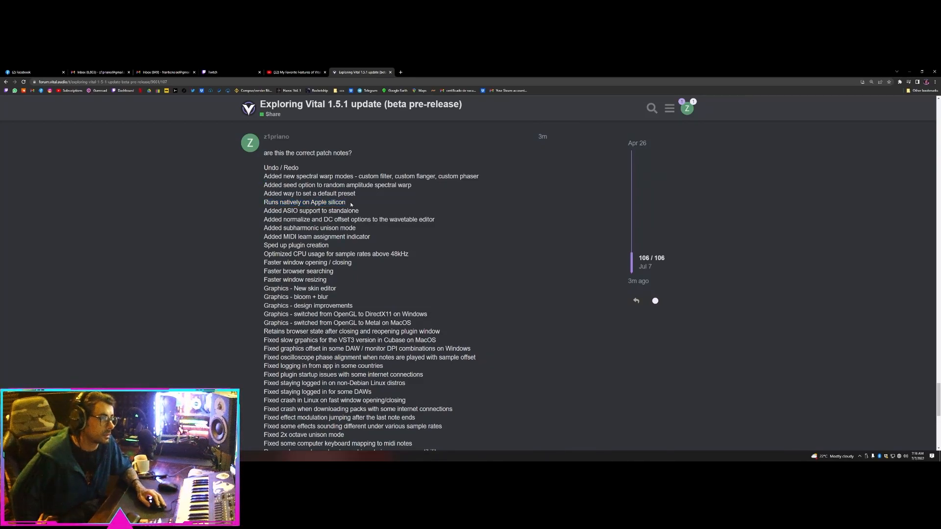
pyautogui.doubleClick(312, 210)
pyautogui.doubleClick(313, 228)
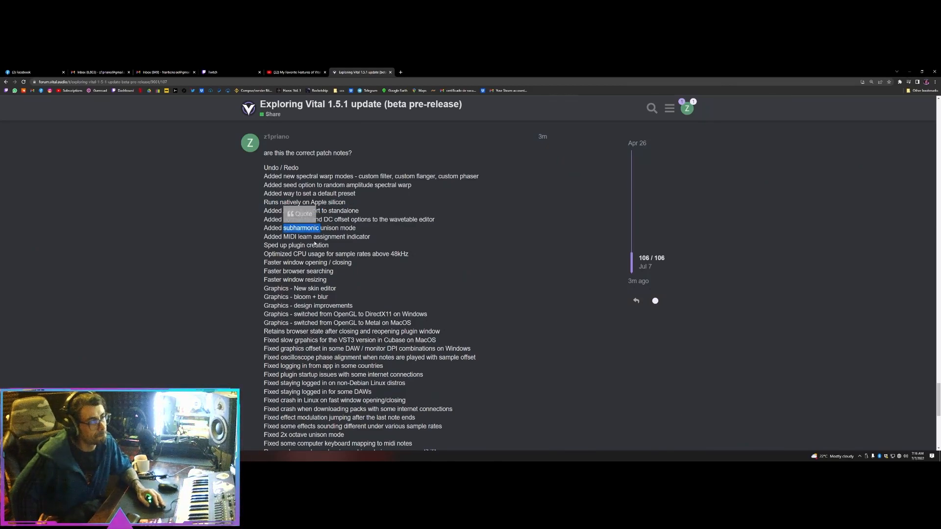
pyautogui.doubleClick(312, 245)
pyautogui.moveTo(278, 212); pyautogui.dragTo(333, 262)
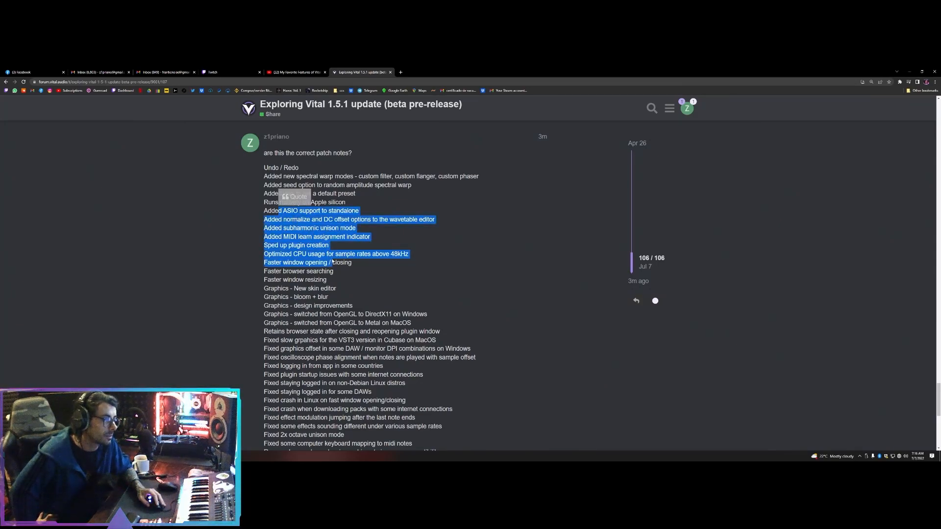
pyautogui.click(314, 280)
pyautogui.moveTo(271, 286); pyautogui.dragTo(399, 420)
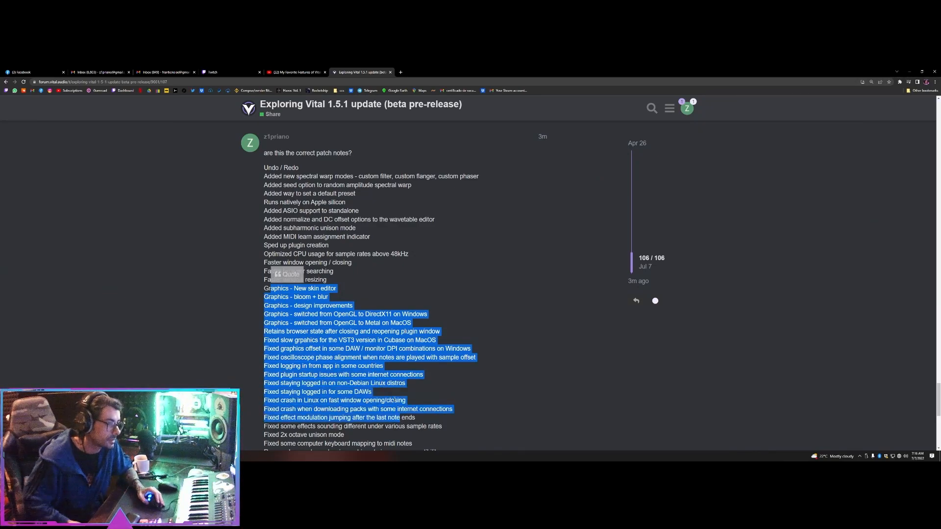
# Check the end of the patch notes and highlight the two spectral warp entries near the beginning of the list.
pyautogui.scroll(-2, 384, 385)
pyautogui.scroll(2, 320, 318)
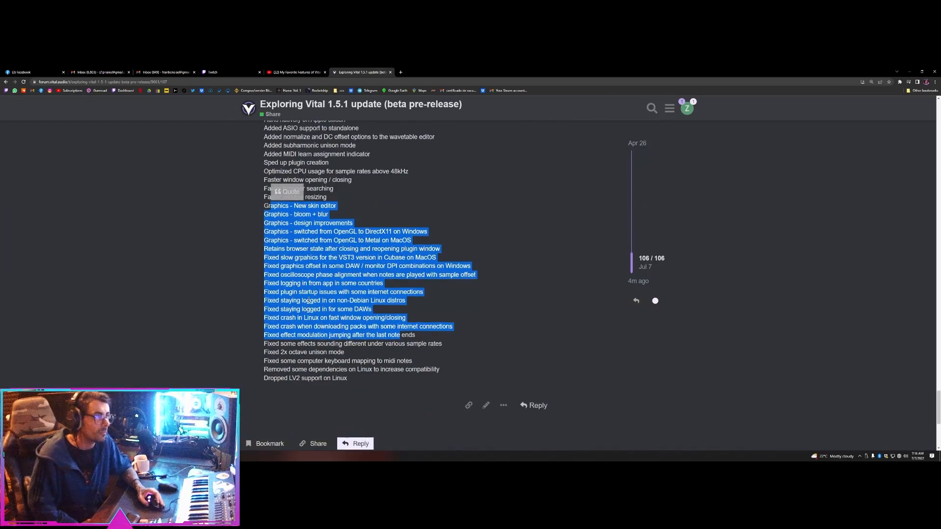
pyautogui.click(288, 209)
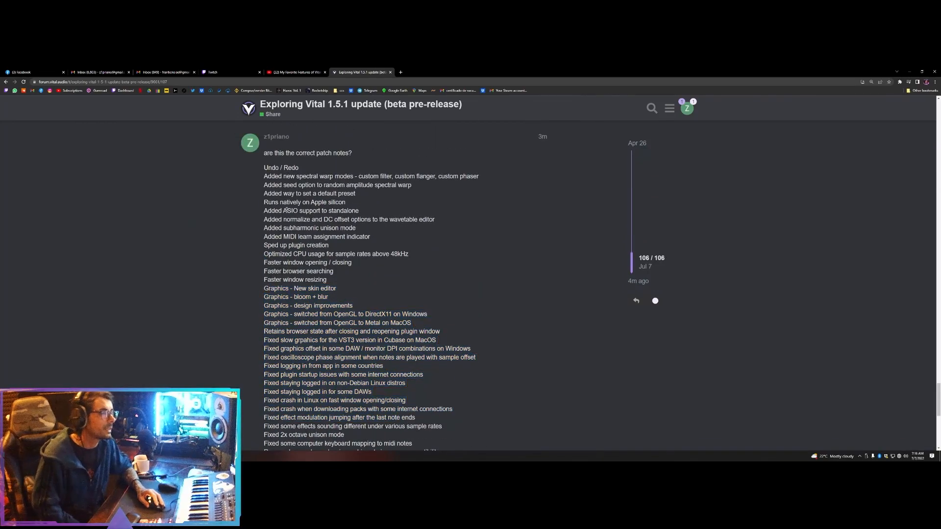
pyautogui.moveTo(365, 194); pyautogui.dragTo(291, 193)
pyautogui.moveTo(432, 183); pyautogui.dragTo(259, 179)
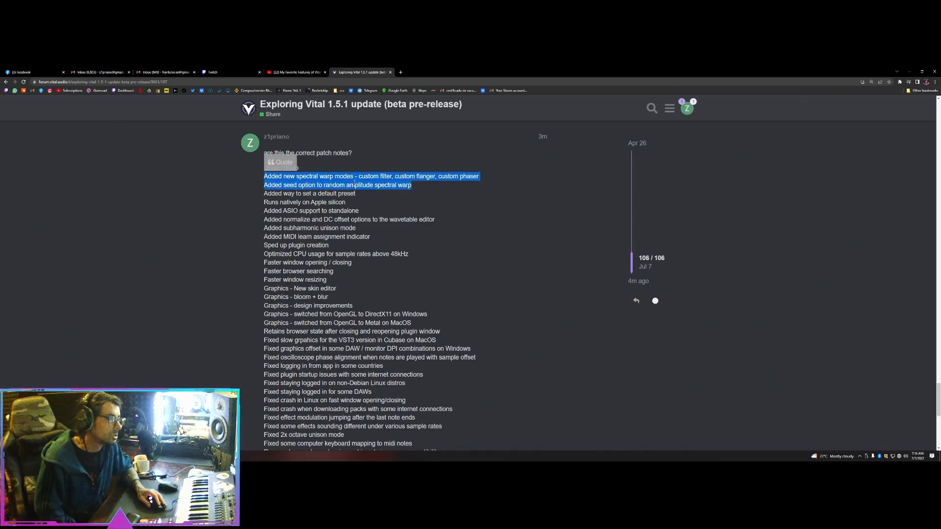
pyautogui.doubleClick(364, 185)
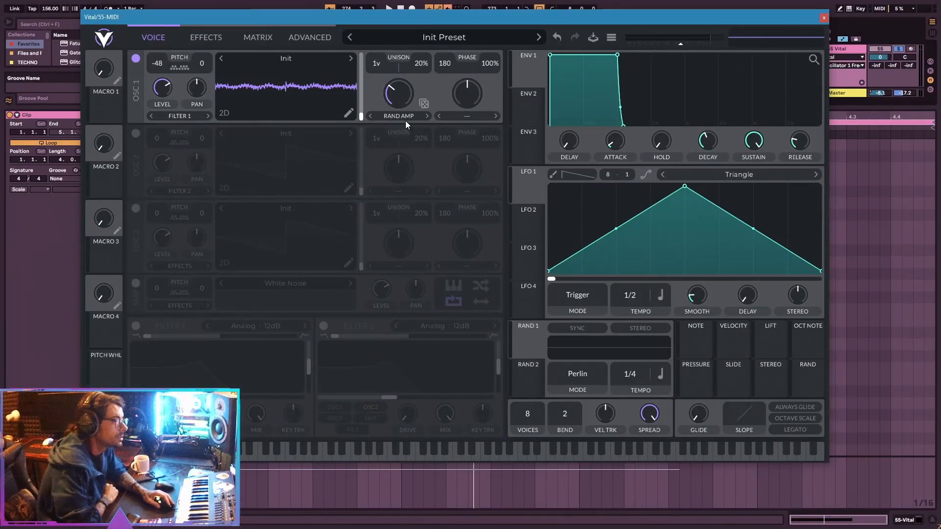
# In Vital, sweep oscillator 1's Spectral Morph amount in Random Amplitude mode down to zero and back up while auditioning it.
pyautogui.moveTo(399, 99); pyautogui.dragTo(395, 107)
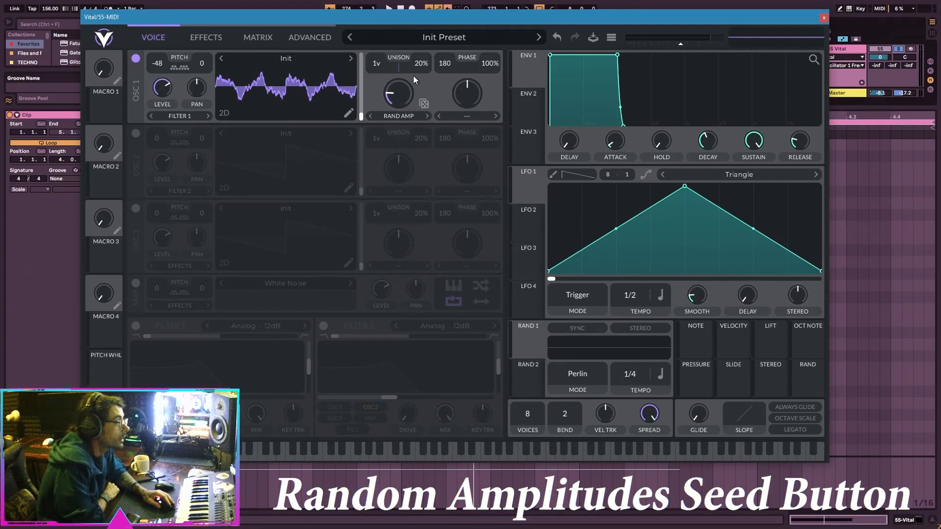
pyautogui.moveTo(410, 107); pyautogui.dragTo(404, 92)
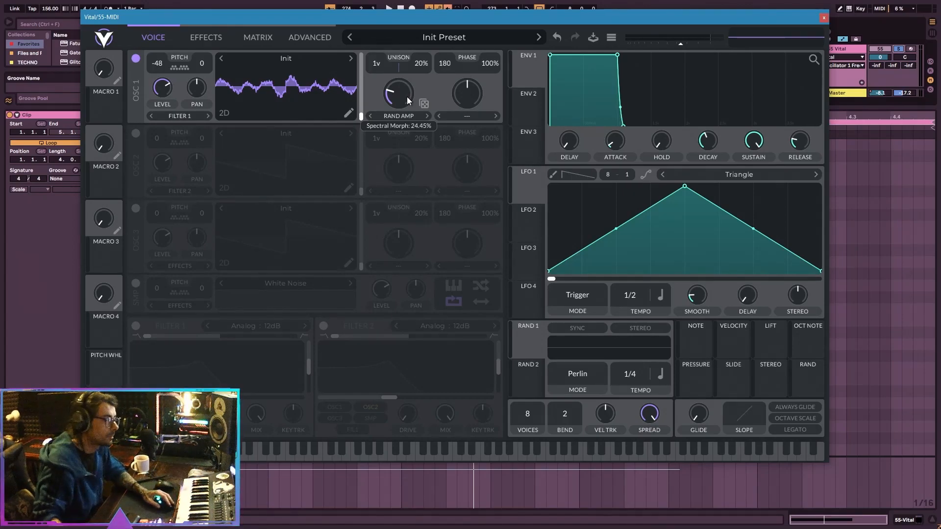
pyautogui.press('space')
pyautogui.moveTo(401, 95); pyautogui.dragTo(416, 147)
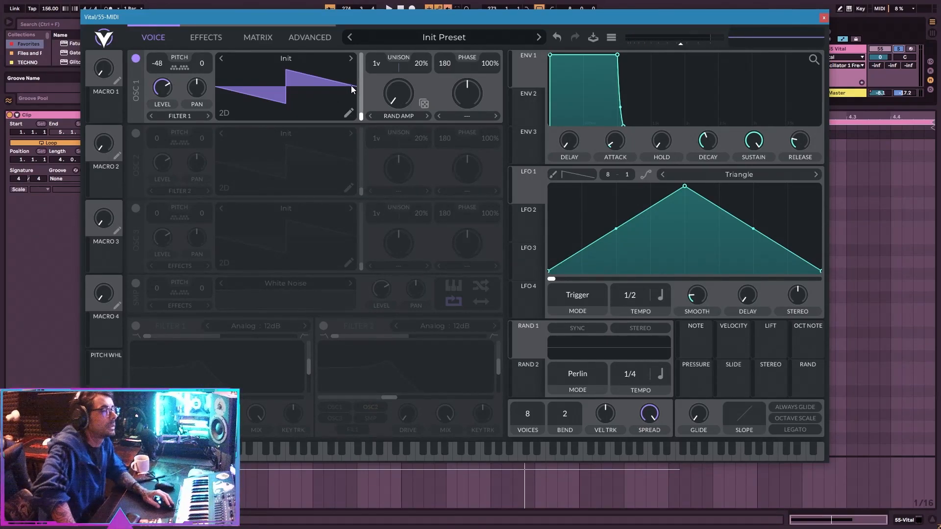
pyautogui.moveTo(389, 94); pyautogui.dragTo(409, 95)
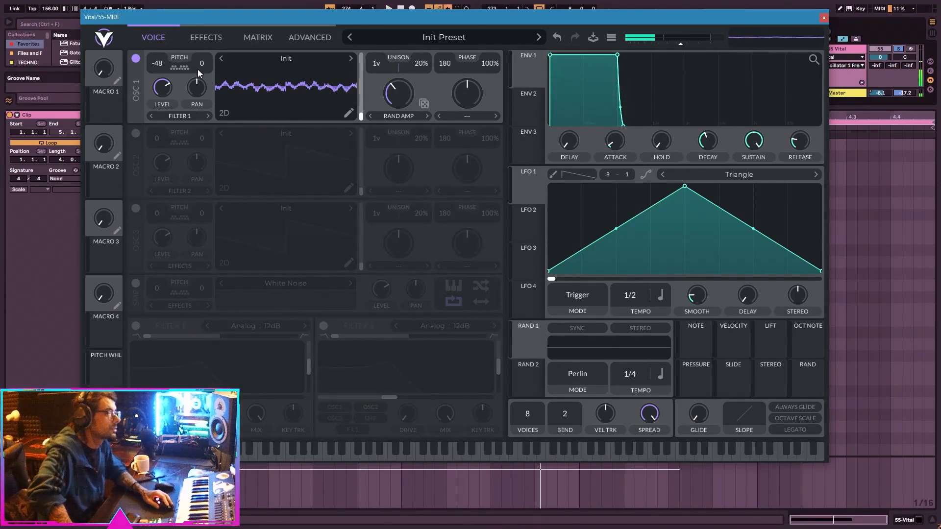
# Set oscillator 1's pitch transpose to -24 and readjust its Spectral Morph amount while auditioning the sound.
pyautogui.scroll(8, 161, 65)
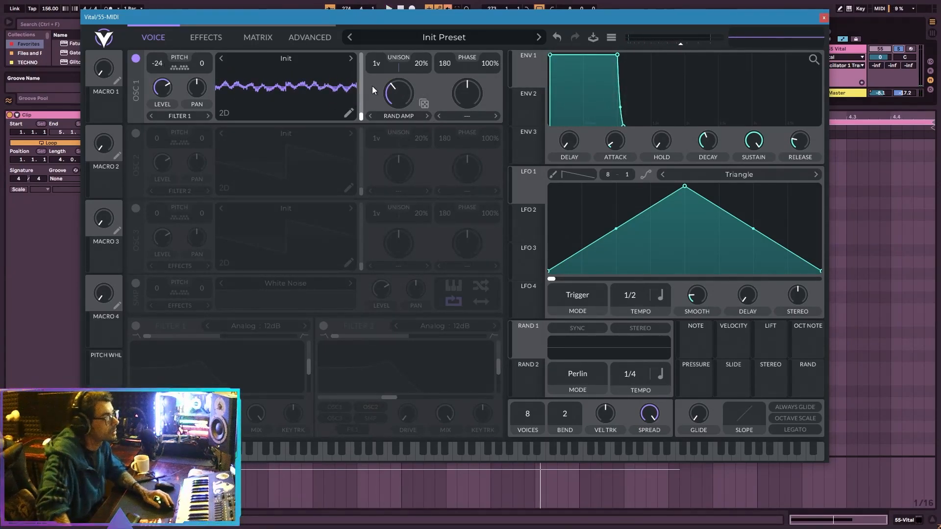
pyautogui.press('space')
pyautogui.moveTo(398, 100)
pyautogui.mouseDown()
pyautogui.moveTo(387, 101)
pyautogui.moveTo(417, 96)
pyautogui.moveTo(396, 86)
pyautogui.mouseUp()
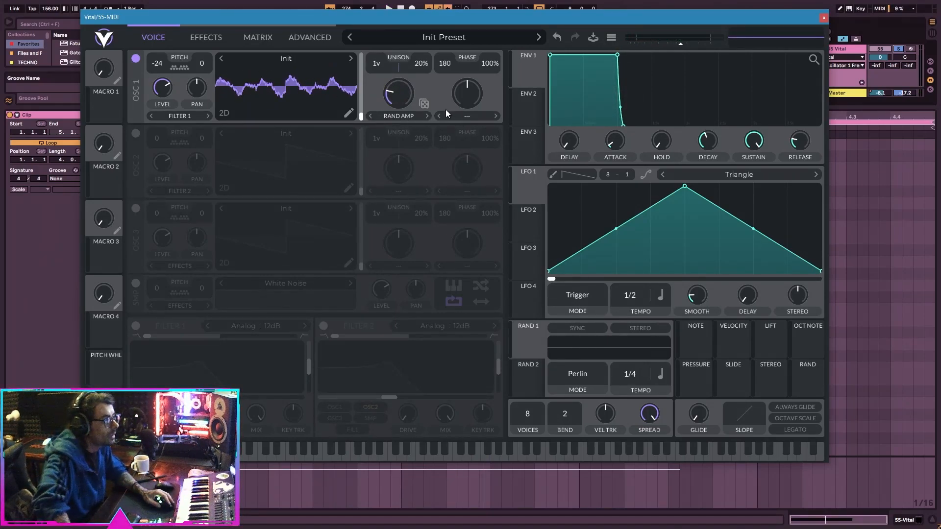
# Randomize the Random Amplitude seed of oscillator 1 several times and compare the resulting waveforms.
pyautogui.click(424, 107)
pyautogui.moveTo(407, 96)
pyautogui.mouseDown()
pyautogui.moveTo(416, 97)
pyautogui.moveTo(396, 101)
pyautogui.moveTo(420, 71)
pyautogui.moveTo(387, 108)
pyautogui.moveTo(438, 82)
pyautogui.moveTo(391, 96)
pyautogui.mouseUp()
pyautogui.click(424, 107)
pyautogui.click(422, 105)
pyautogui.press('space')
pyautogui.click(422, 105)
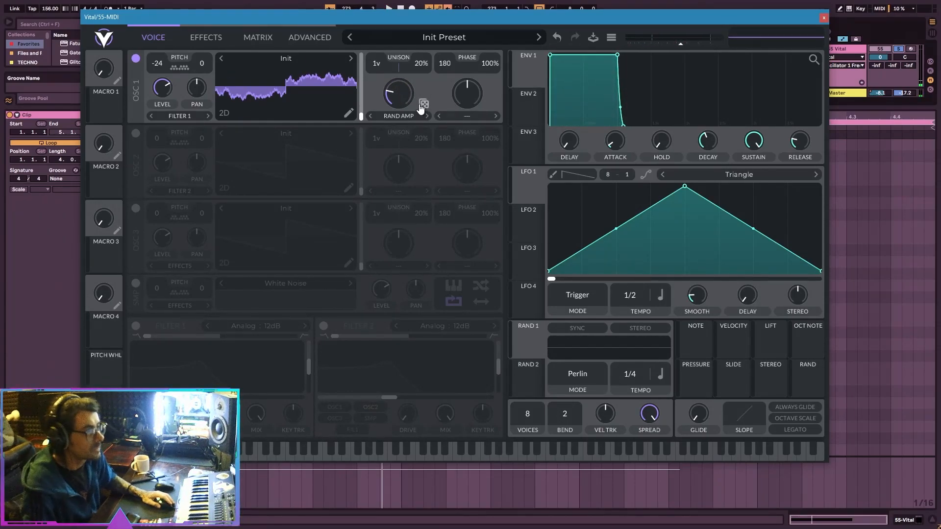
# Set oscillator 1's pitch transpose to -36 and its phase distortion mode to Bend with a slightly lowered amount.
pyautogui.press('space')
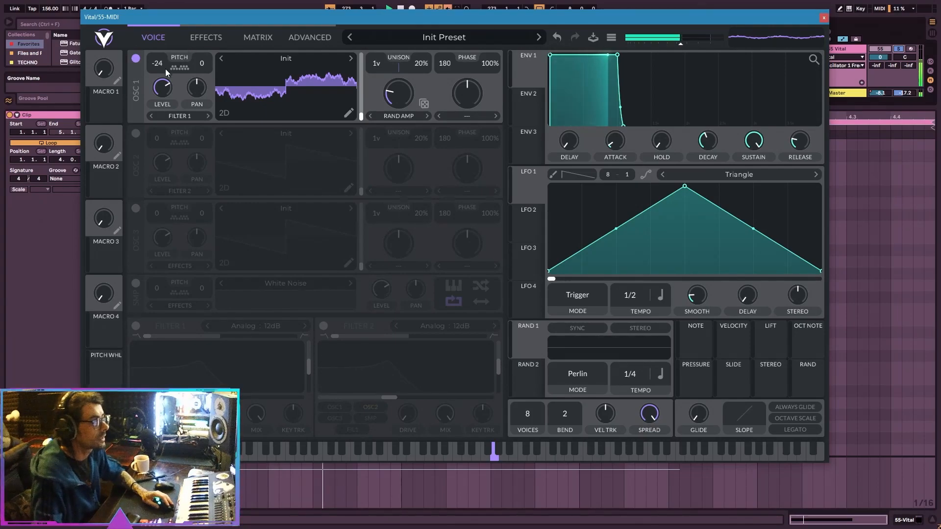
pyautogui.scroll(-12, 158, 65)
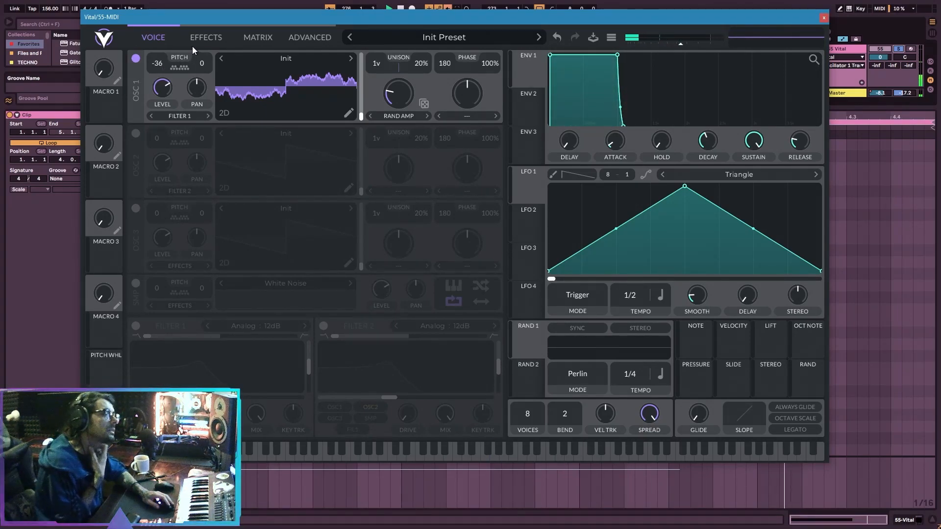
pyautogui.click(467, 116)
pyautogui.click(483, 181)
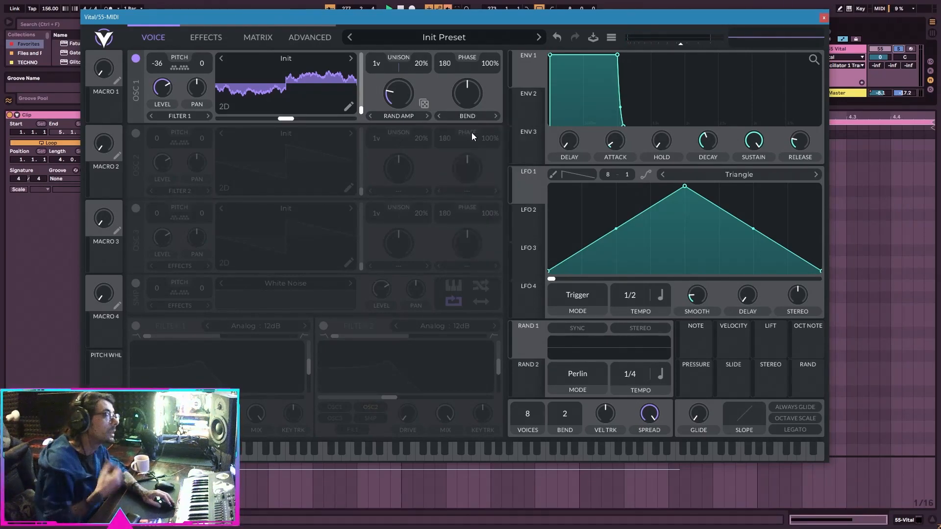
pyautogui.scroll(-4, 469, 95)
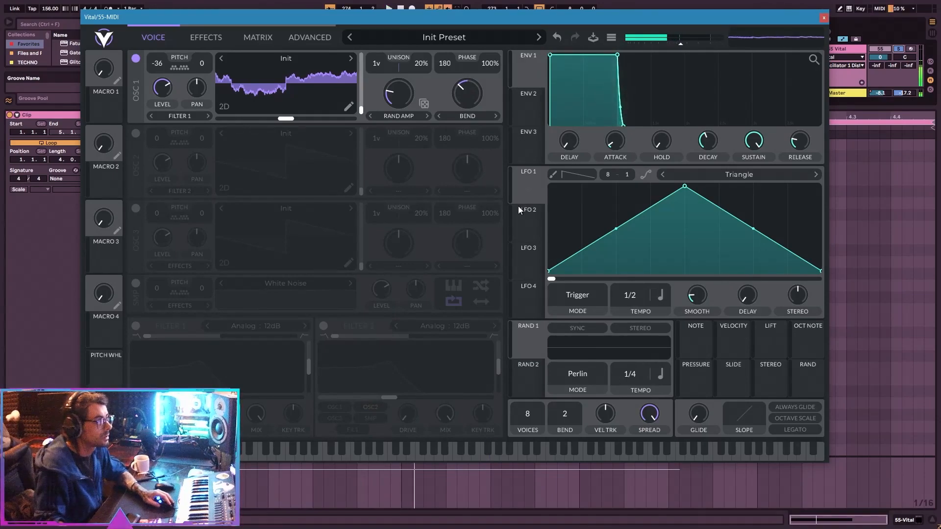
# Modulate oscillator 1's Spectral Morph with Rand 1 and its Bend amount with Rand 2, reducing the Rand 2 modulation amount.
pyautogui.click(576, 329)
pyautogui.click(574, 377)
pyautogui.moveTo(533, 376); pyautogui.dragTo(470, 98)
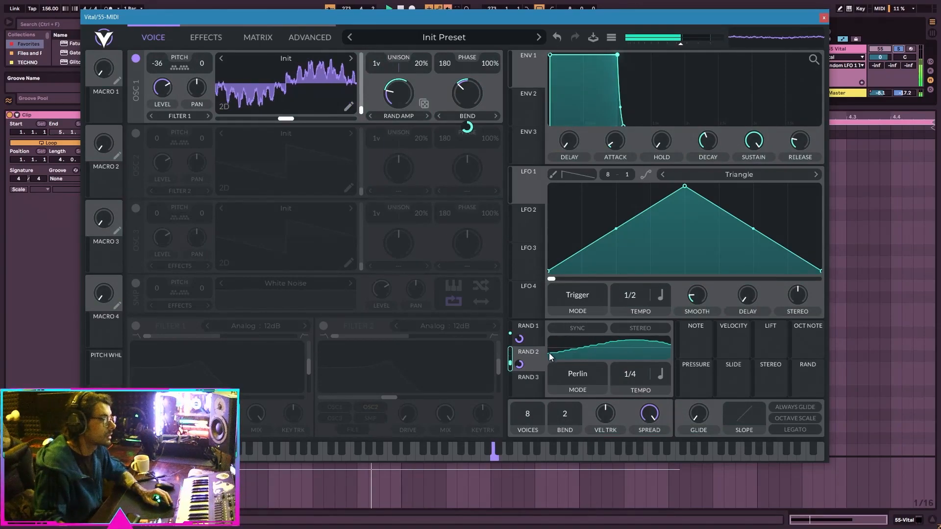
pyautogui.press('space')
pyautogui.moveTo(519, 364); pyautogui.dragTo(521, 368)
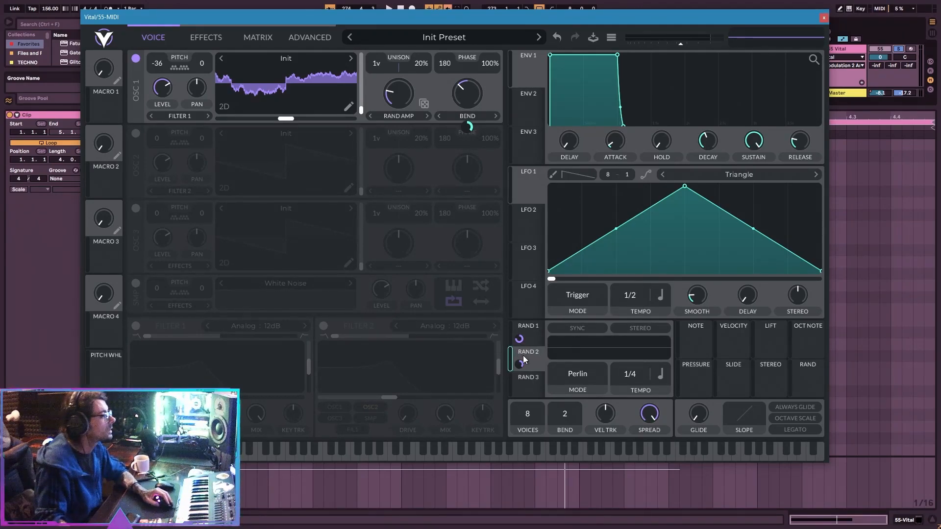
pyautogui.moveTo(537, 380); pyautogui.dragTo(569, 168)
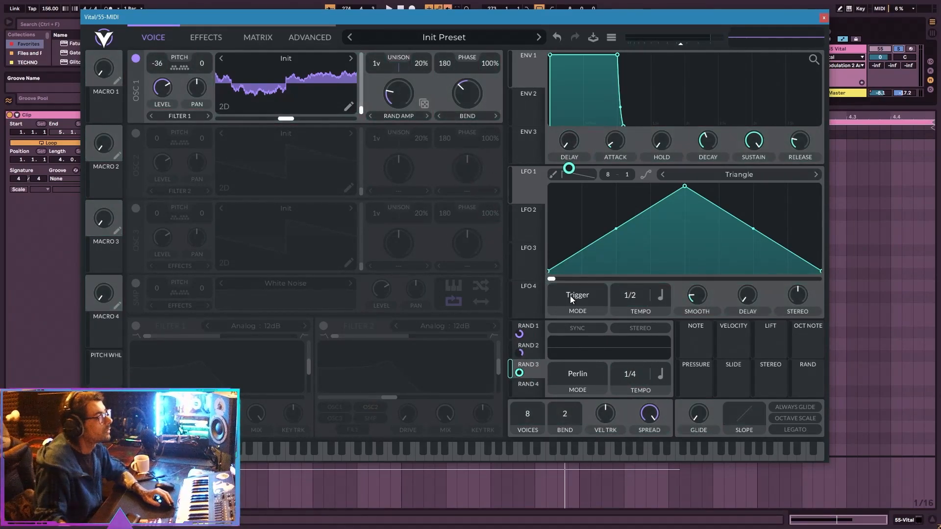
pyautogui.rightClick(515, 376)
pyautogui.click(518, 380)
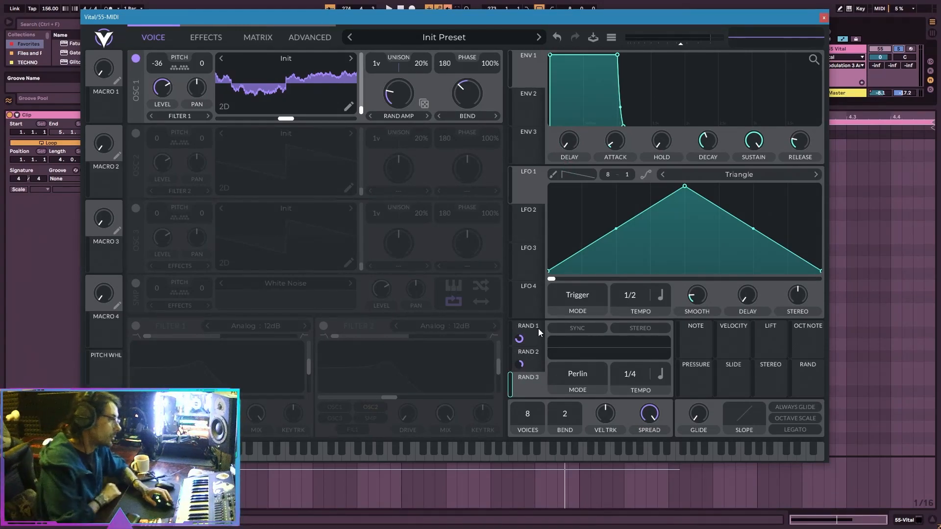
pyautogui.click(542, 363)
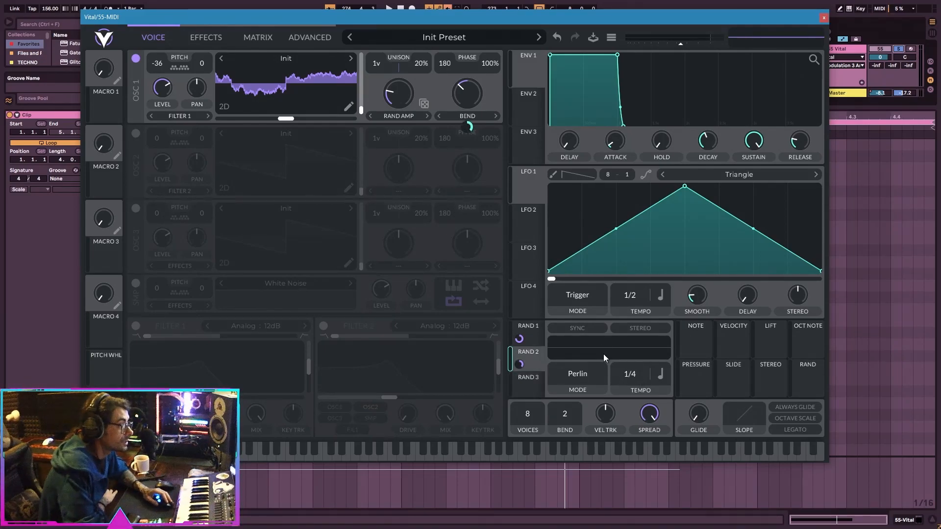
# Play the loop, toggling the Vital track's solo, to audition oscillator 1 with its random modulations.
pyautogui.click(542, 385)
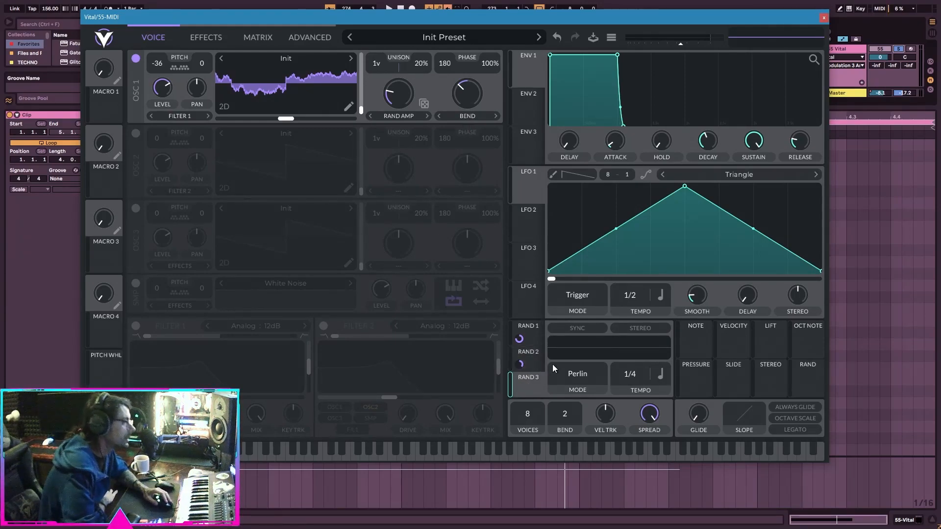
pyautogui.moveTo(542, 379)
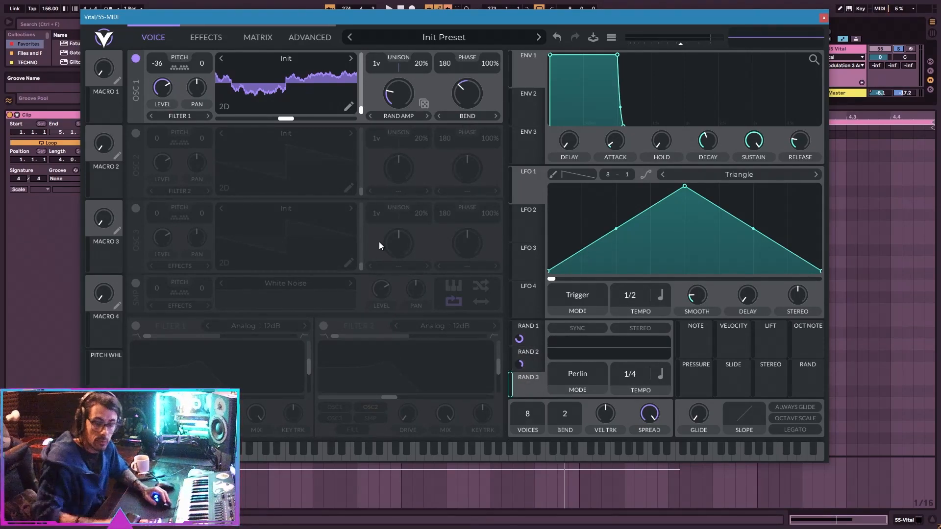
pyautogui.press('space')
pyautogui.click(898, 49)
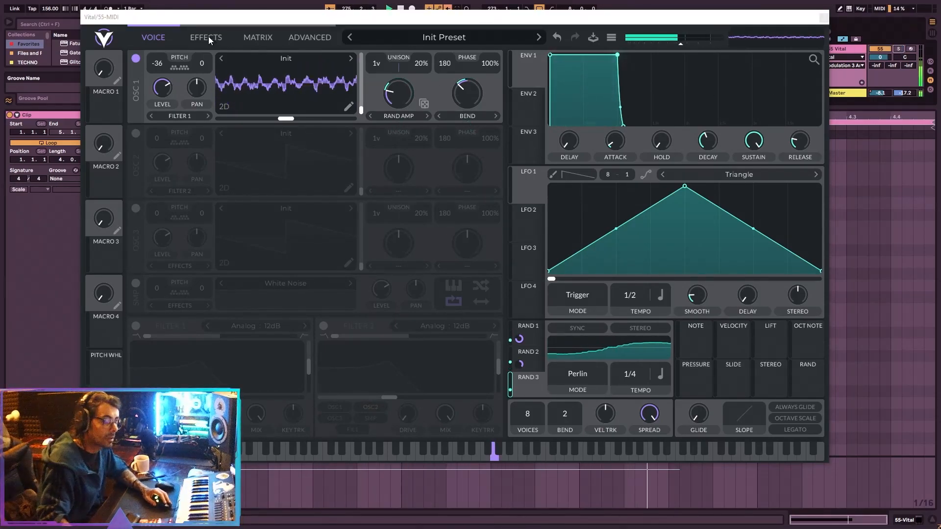
pyautogui.click(898, 50)
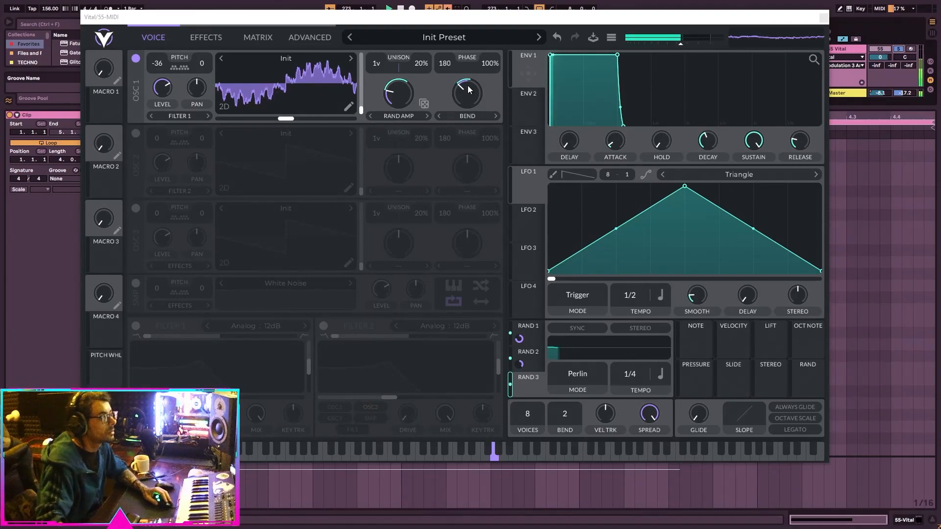
# Reduce Rand 2's modulation of oscillator 1's Bend, raise Spectral Morph slightly, and set unison to 3 voices with 5% detune.
pyautogui.moveTo(469, 128); pyautogui.dragTo(469, 157)
pyautogui.moveTo(415, 97); pyautogui.dragTo(416, 71)
pyautogui.moveTo(399, 131)
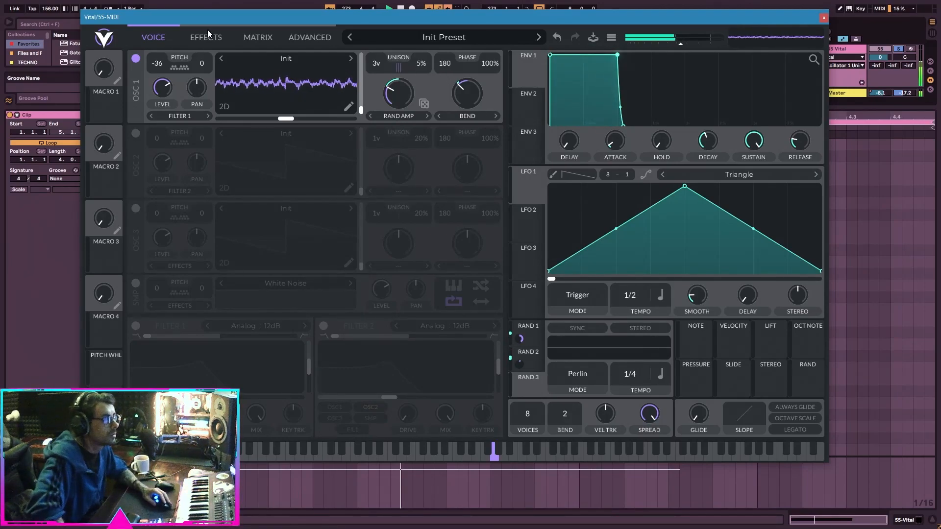
# Set oscillator 1's unison stack to Sub Harmonics and lower its Spect Spread below centre.
pyautogui.click(206, 34)
pyautogui.click(312, 36)
pyautogui.click(263, 68)
pyautogui.click(275, 208)
pyautogui.click(895, 51)
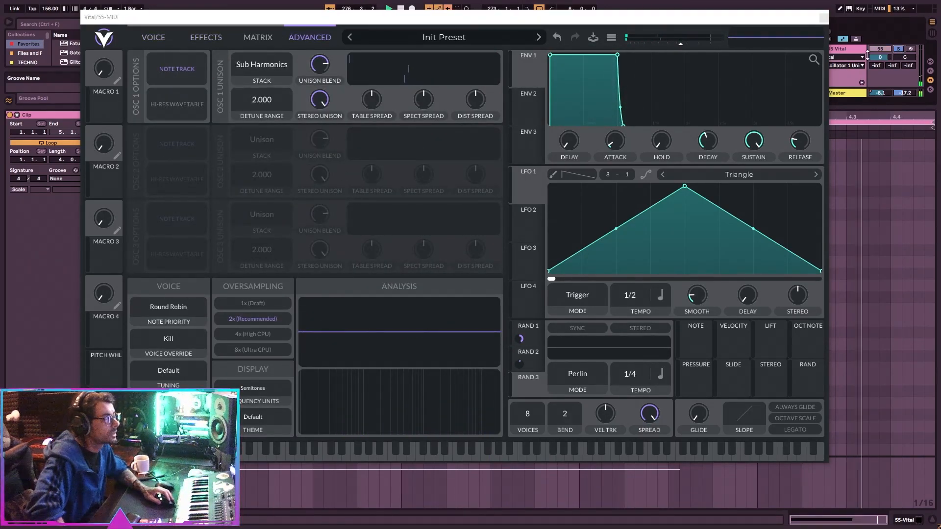
pyautogui.moveTo(422, 102); pyautogui.dragTo(422, 128)
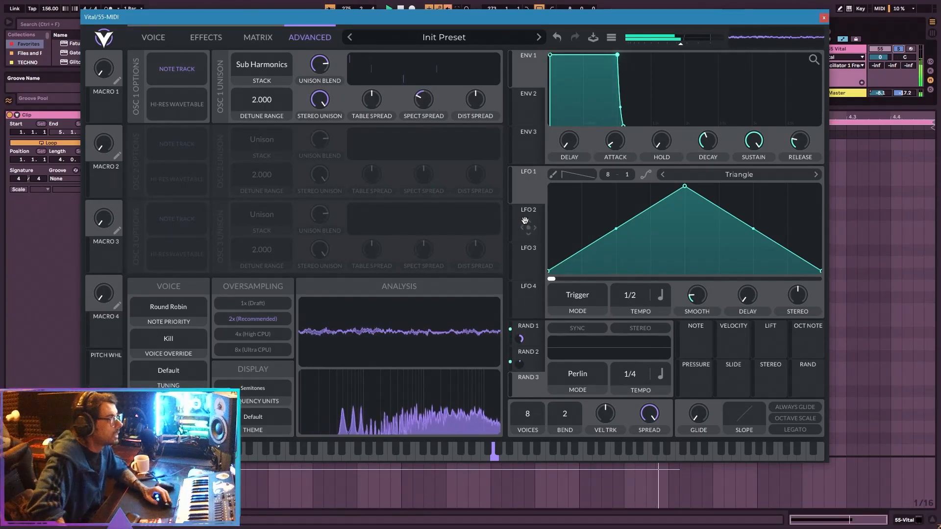
# Modulate oscillator 1's Spect Spread with LFO 2 around a 0% base value, with LFO 2's tempo at 1/1 and smoothing removed.
pyautogui.moveTo(529, 228); pyautogui.dragTo(427, 104)
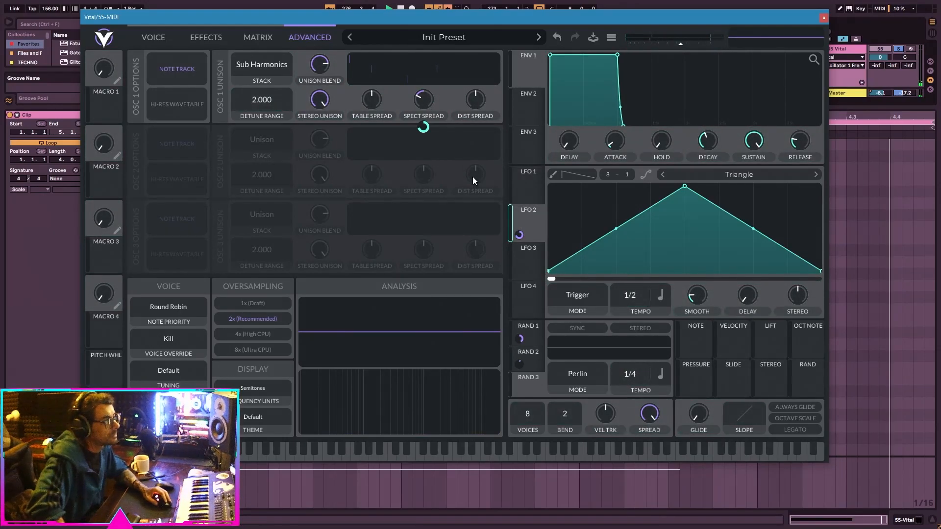
pyautogui.rightClick(423, 126)
pyautogui.click(431, 151)
pyautogui.press('space')
pyautogui.moveTo(424, 110); pyautogui.dragTo(427, 94)
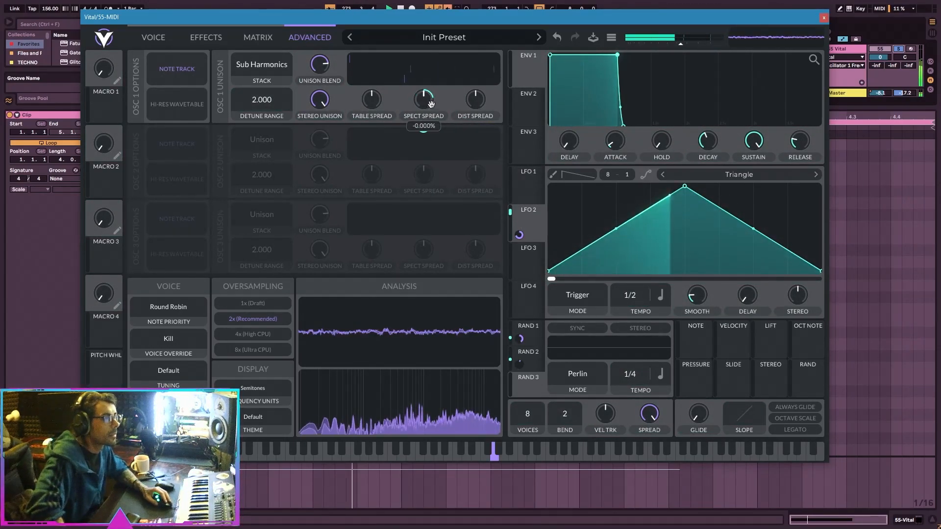
pyautogui.moveTo(627, 293); pyautogui.dragTo(626, 300)
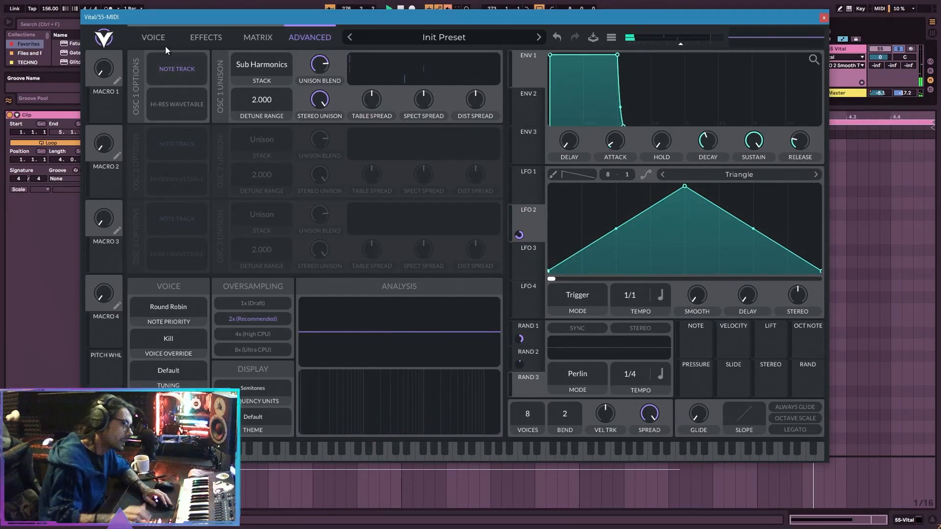
# Try different pitch transpose values on oscillator 1 and settle on -24.
pyautogui.click(153, 37)
pyautogui.scroll(2, 164, 65)
pyautogui.scroll(-1, 163, 65)
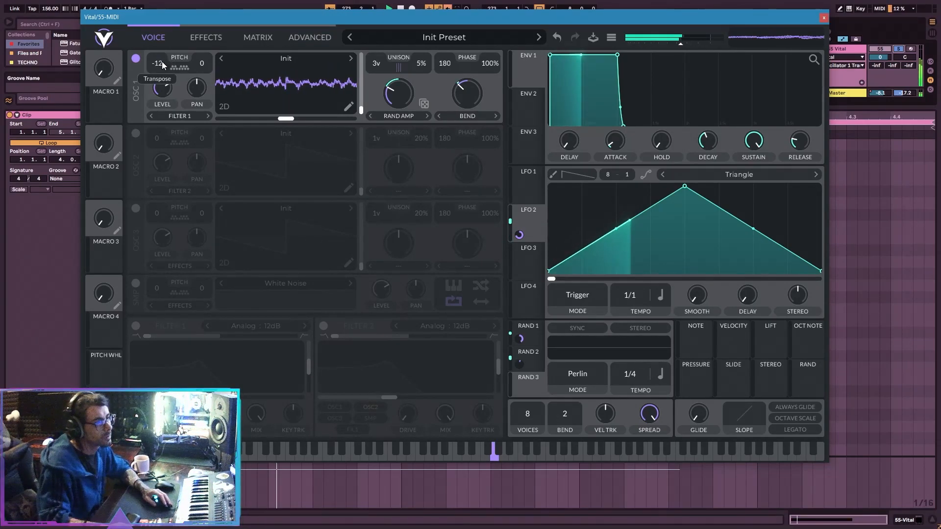
pyautogui.scroll(-1, 158, 65)
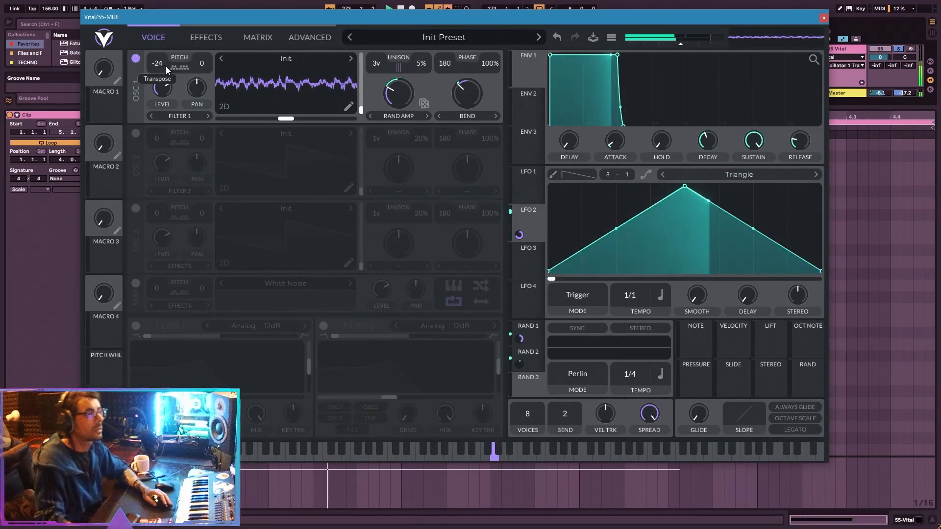
# Enable Filter 1 with the Digital 24dB model, raise its blend, and lower its cutoff.
pyautogui.click(135, 325)
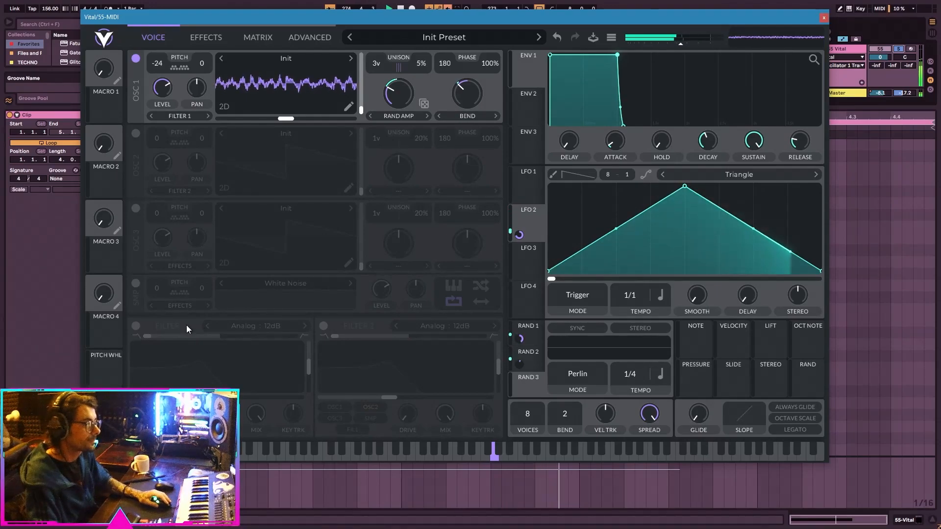
pyautogui.click(229, 329)
pyautogui.click(448, 342)
pyautogui.moveTo(220, 336); pyautogui.dragTo(243, 336)
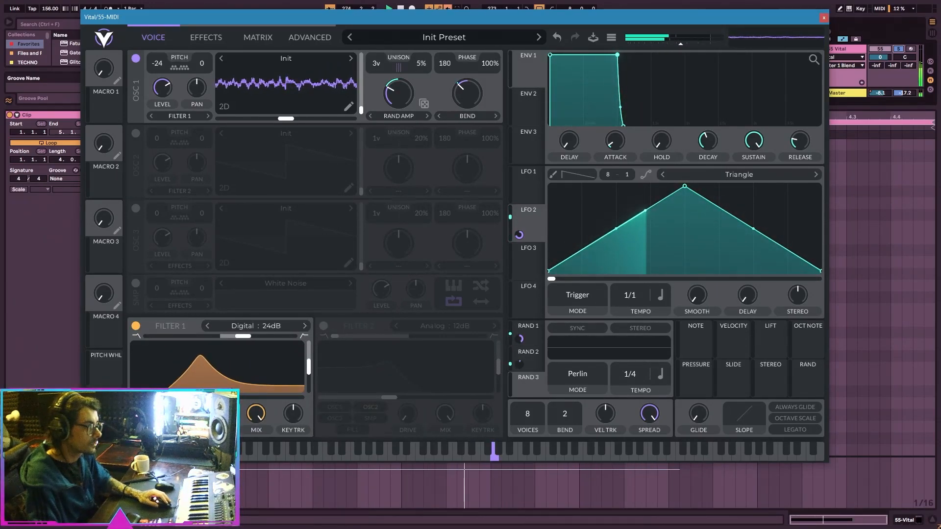
pyautogui.moveTo(200, 398); pyautogui.dragTo(175, 398)
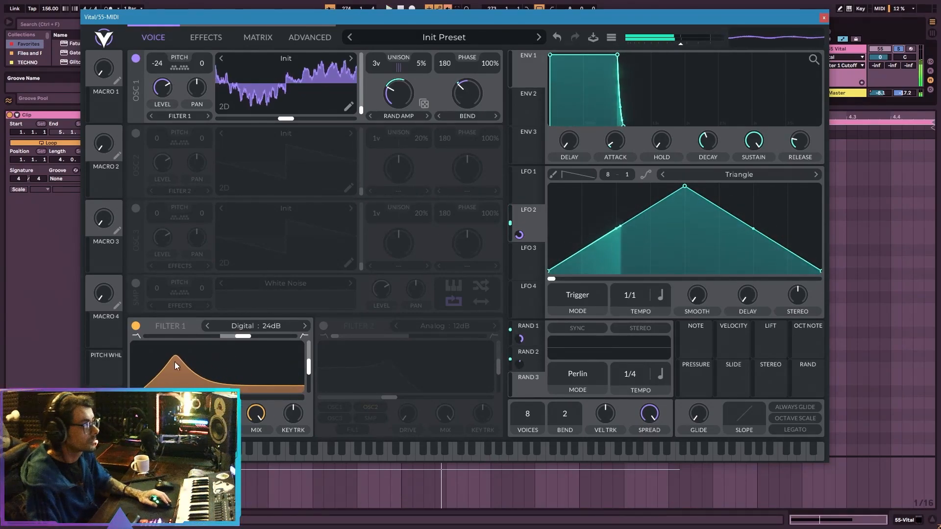
# Modulate Filter 1's cutoff with LFO 2 and play the loop to hear the sweep.
pyautogui.click(211, 40)
pyautogui.press('space')
pyautogui.click(158, 35)
pyautogui.moveTo(528, 221); pyautogui.dragTo(215, 377)
pyautogui.press('space')
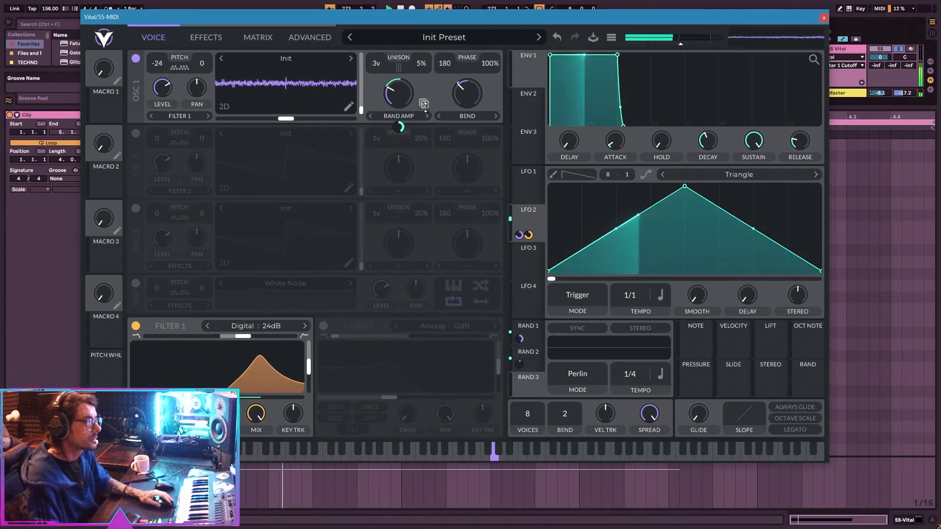
# Bring oscillator 1's Bend amount back to about centre and set its Spectral Morph to about 41% while auditioning.
pyautogui.moveTo(406, 102); pyautogui.dragTo(410, 118)
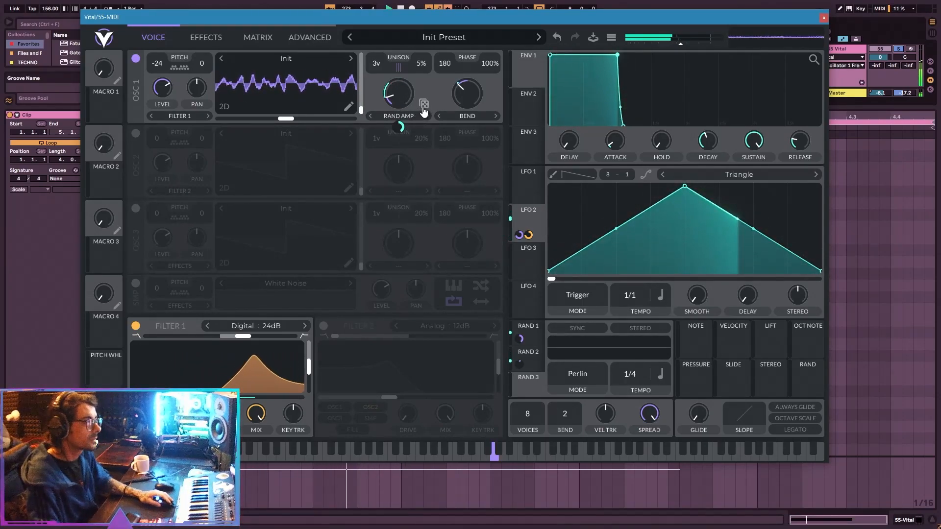
pyautogui.moveTo(467, 93); pyautogui.dragTo(470, 101)
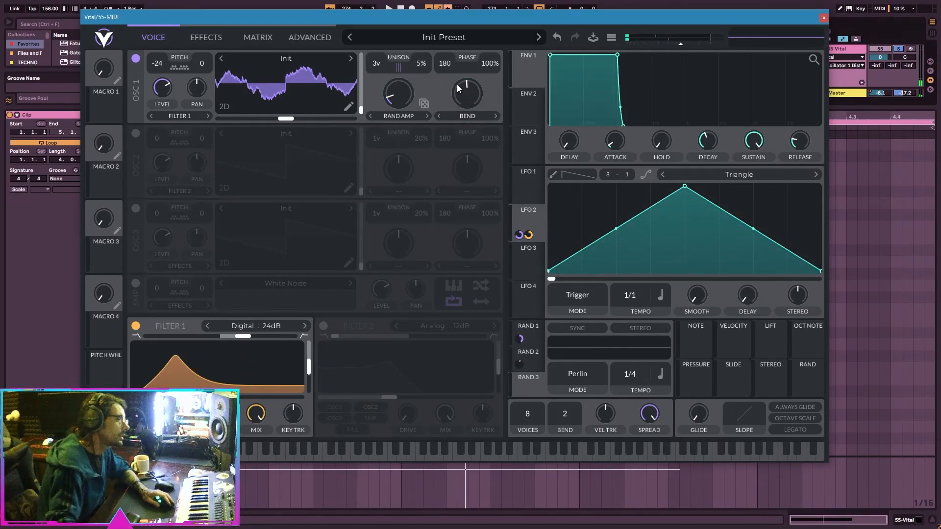
pyautogui.click(487, 117)
pyautogui.click(487, 120)
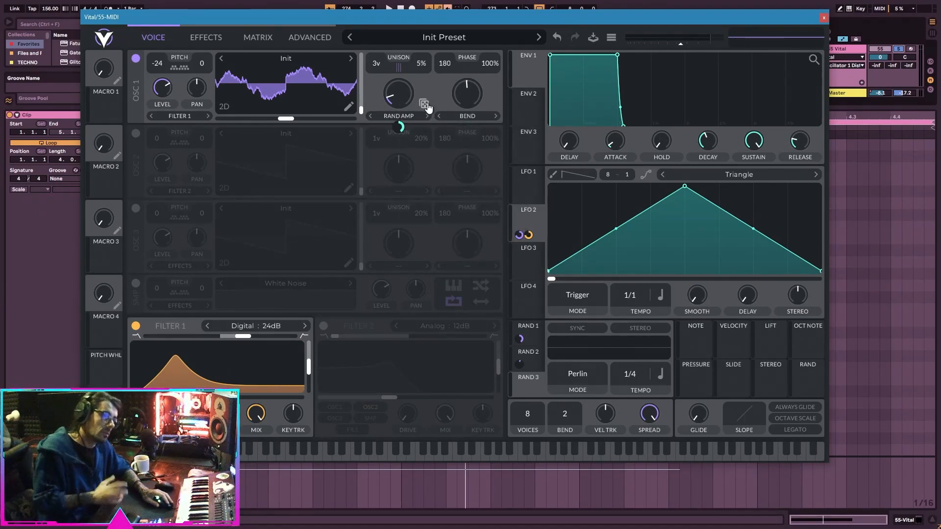
pyautogui.moveTo(414, 98); pyautogui.dragTo(419, 85)
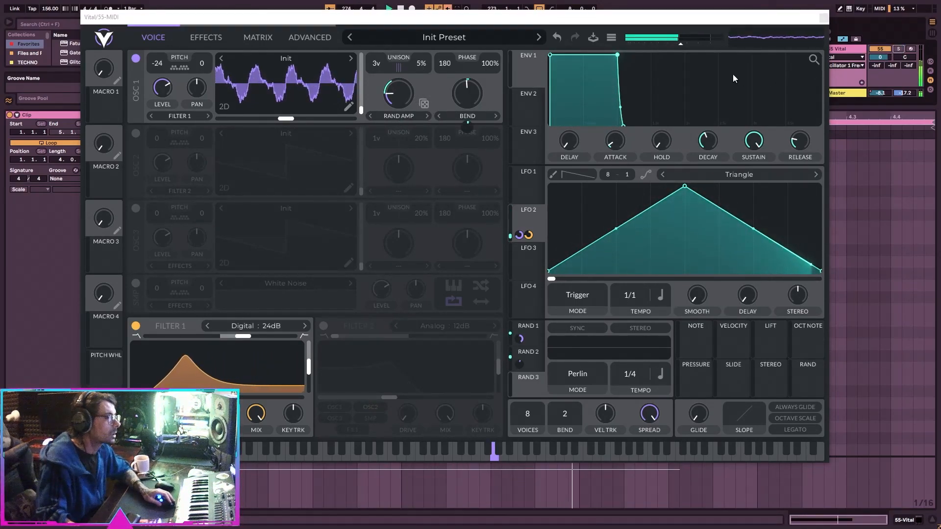
pyautogui.moveTo(408, 103); pyautogui.dragTo(408, 87)
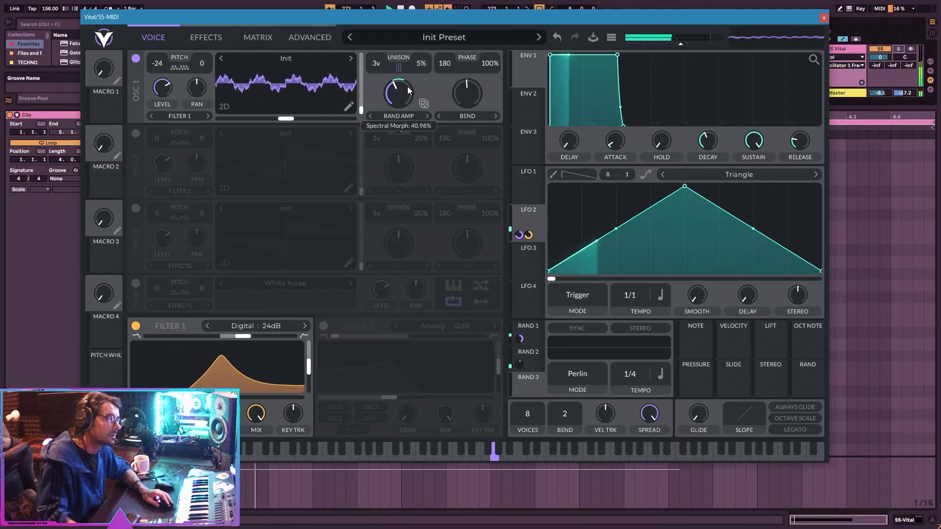
# Move the clip's MIDI note down to E3, shorten it to end at 3.3, and duplicate it directly after itself.
pyautogui.moveTo(372, 20); pyautogui.dragTo(382, 412)
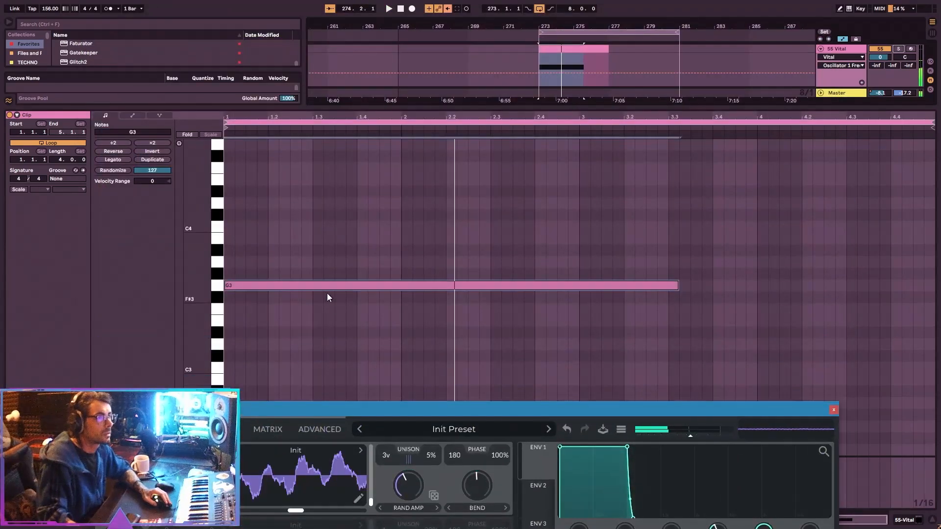
pyautogui.click(602, 58)
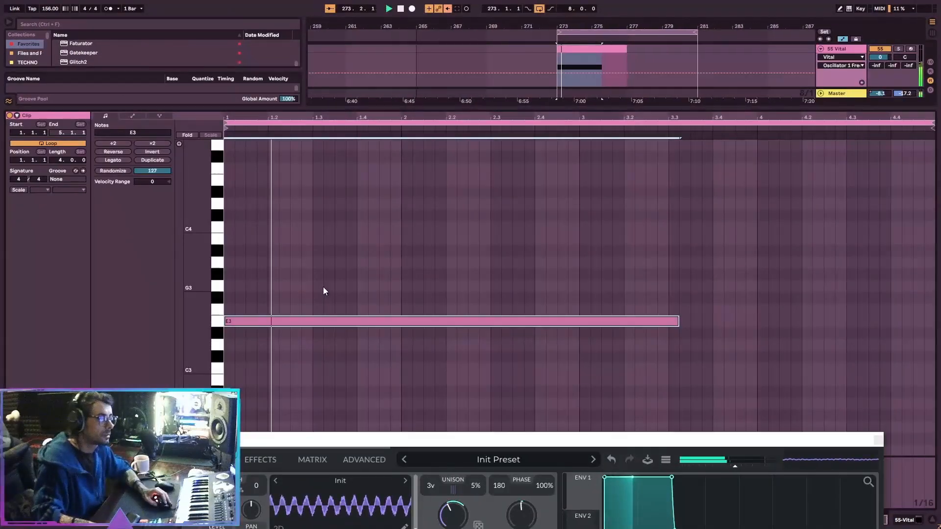
pyautogui.moveTo(306, 437)
pyautogui.mouseDown()
pyautogui.moveTo(298, 244)
pyautogui.moveTo(258, 70)
pyautogui.moveTo(302, 439)
pyautogui.mouseUp()
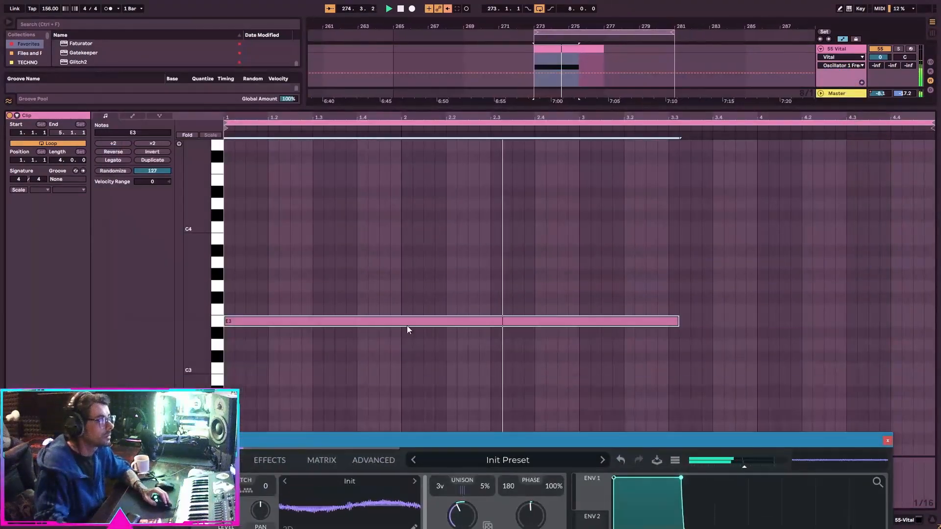
pyautogui.moveTo(677, 321); pyautogui.dragTo(637, 320)
pyautogui.hotkey('ctrl', 'd')
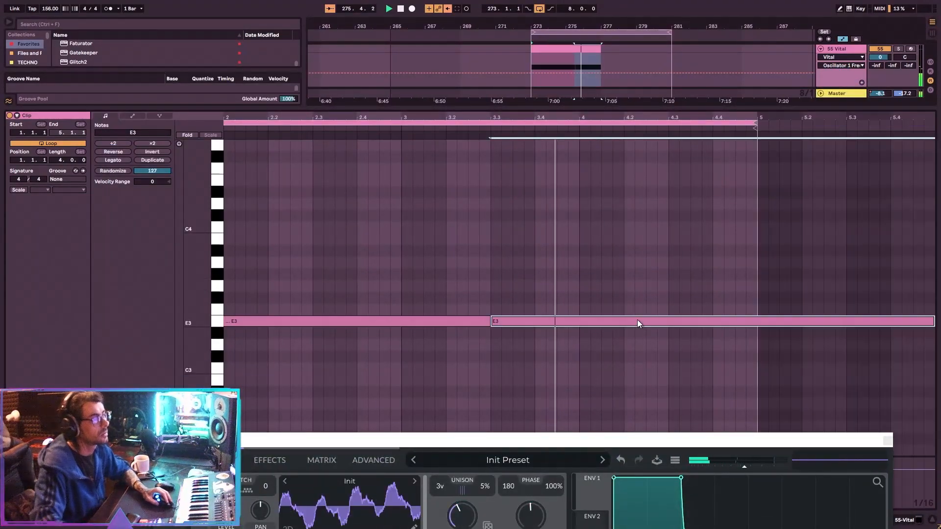
pyautogui.moveTo(306, 439); pyautogui.dragTo(274, 69)
# Lower oscillator 1's Spectral Morph to about 35% and reduce its Bend amount while playing the loop.
pyautogui.press('space')
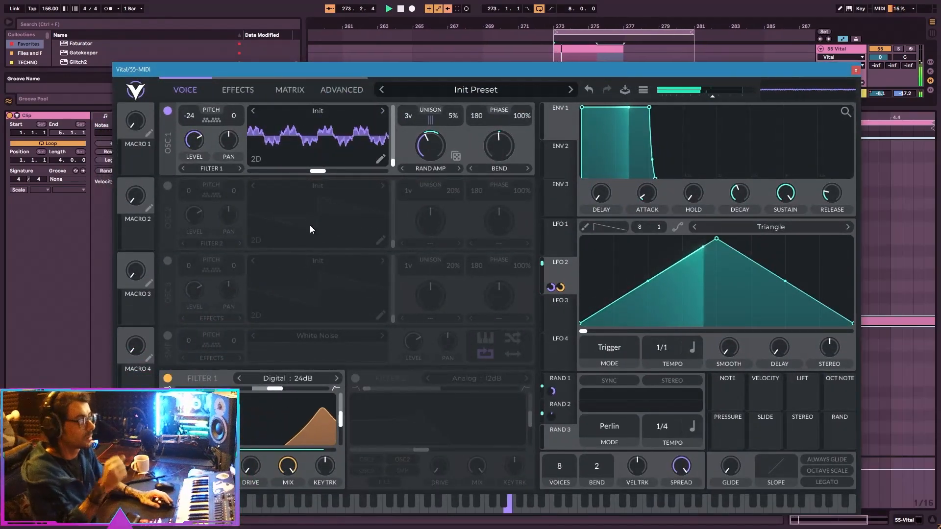
pyautogui.moveTo(435, 149); pyautogui.dragTo(506, 175)
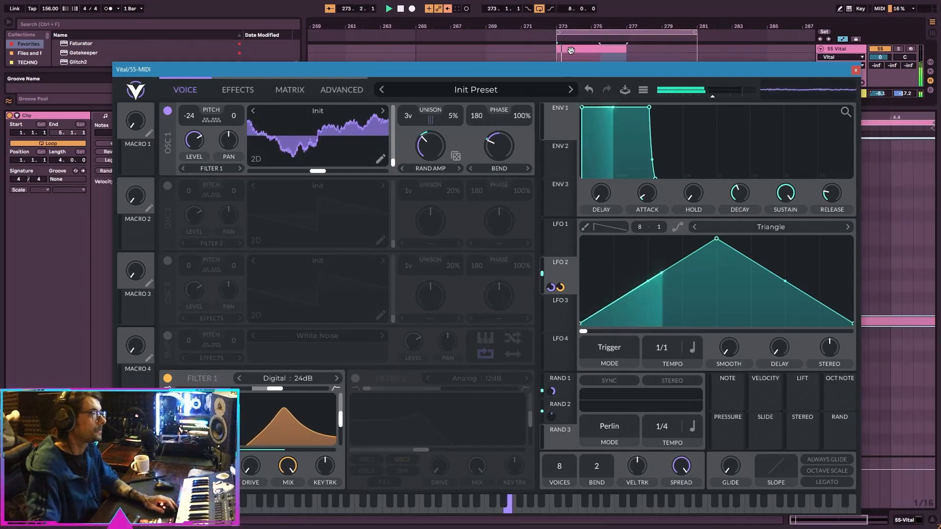
pyautogui.click(571, 50)
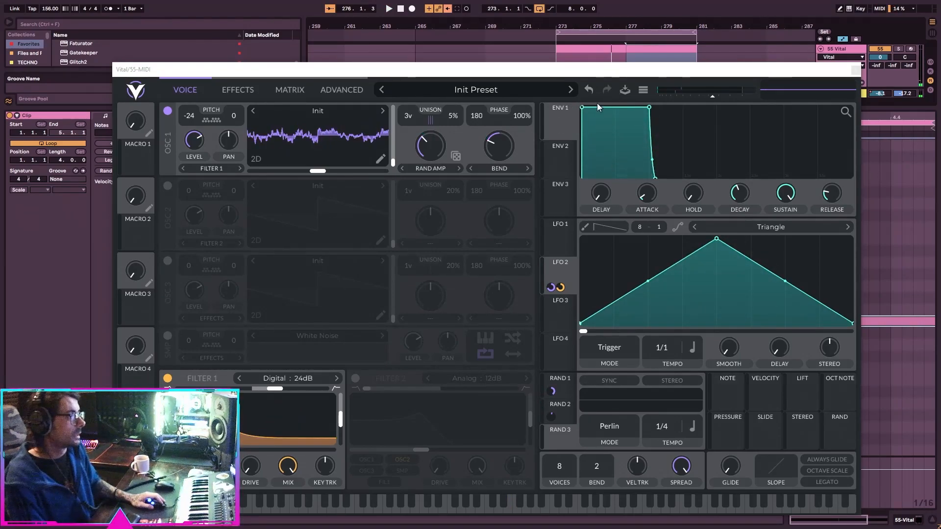
pyautogui.click(430, 149)
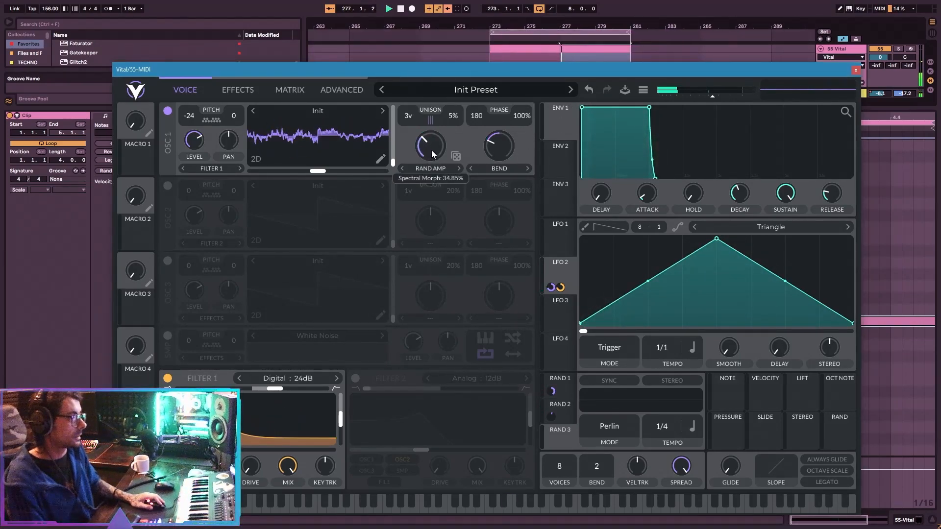
# Save the patch as a preset named 123 with the SFX style.
pyautogui.click(623, 91)
pyautogui.click(512, 287)
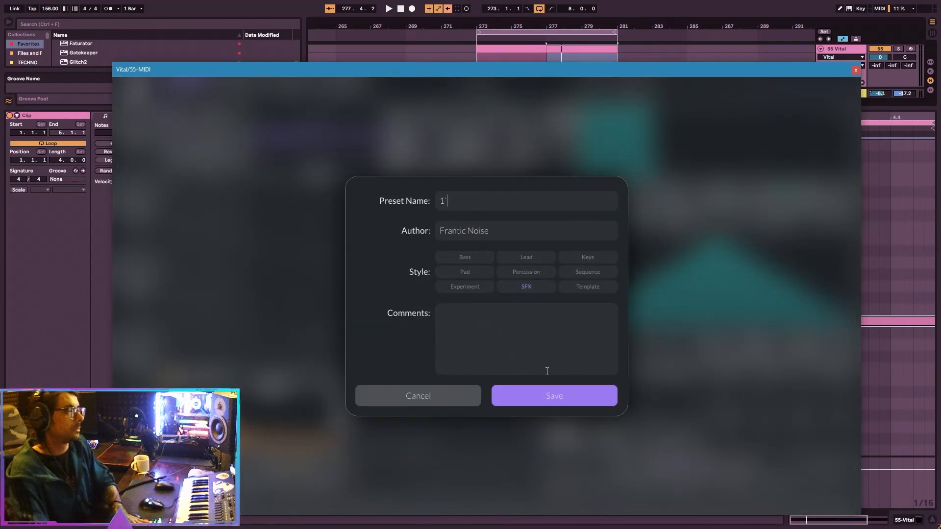
pyautogui.click(549, 395)
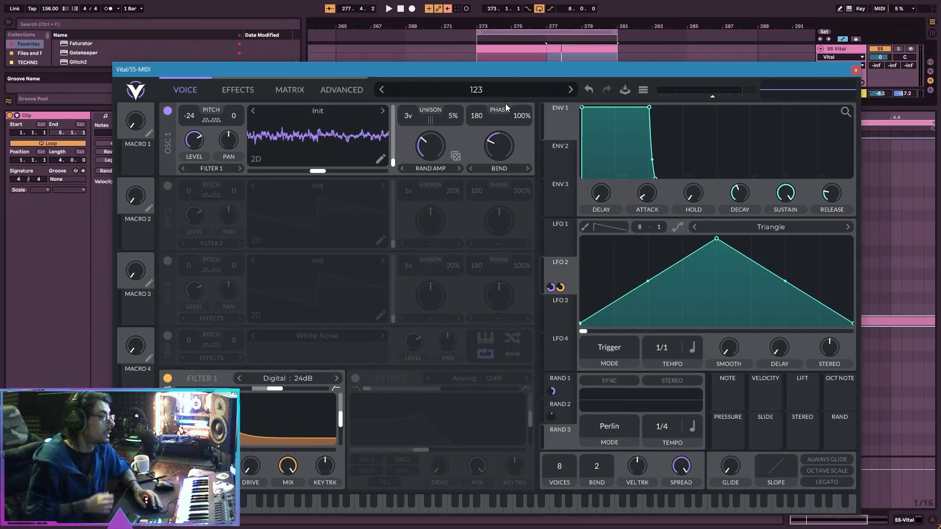
# Look through the available Spectral Morph types and the patch's effects chain, and return to the oscillator view.
pyautogui.click(436, 171)
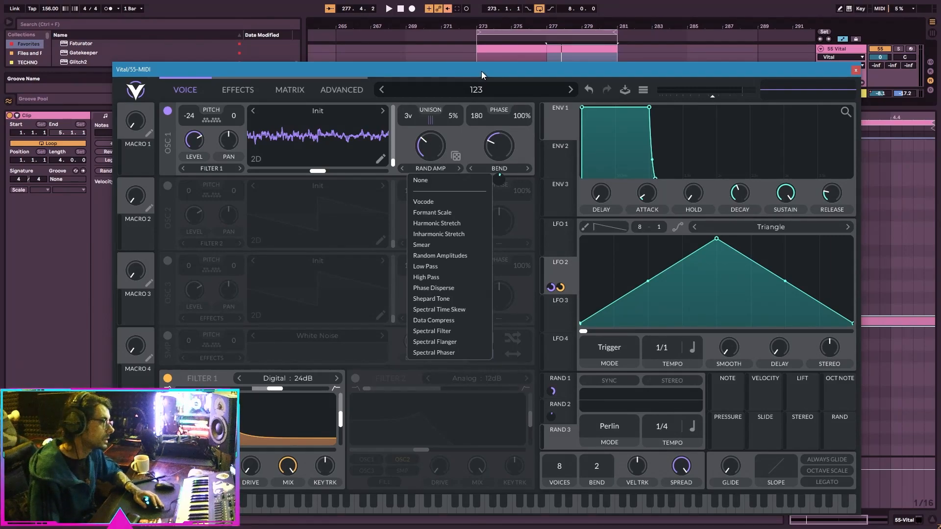
pyautogui.click(241, 93)
pyautogui.click(193, 94)
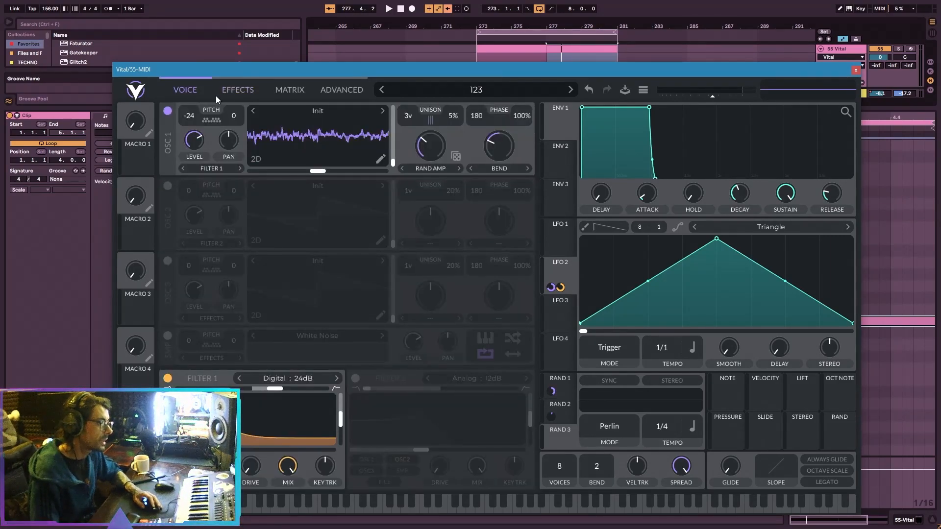
pyautogui.click(229, 95)
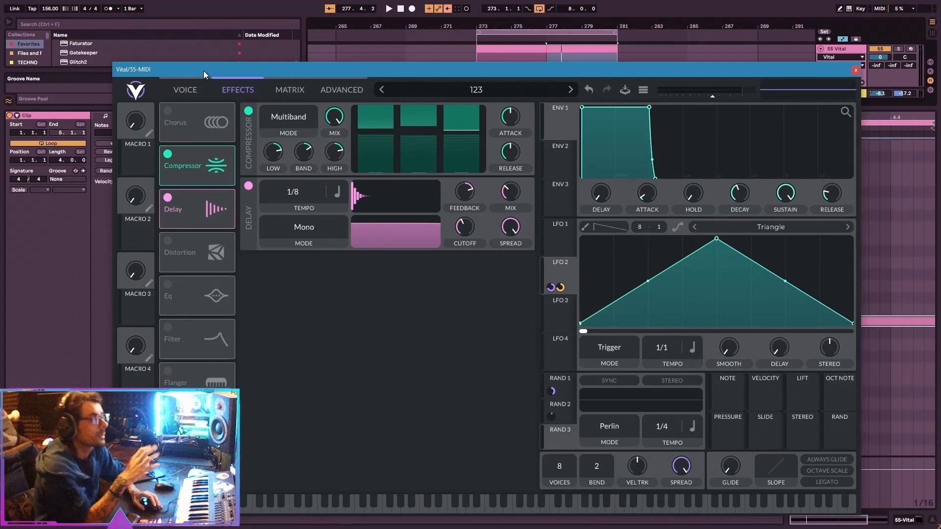
pyautogui.click(186, 87)
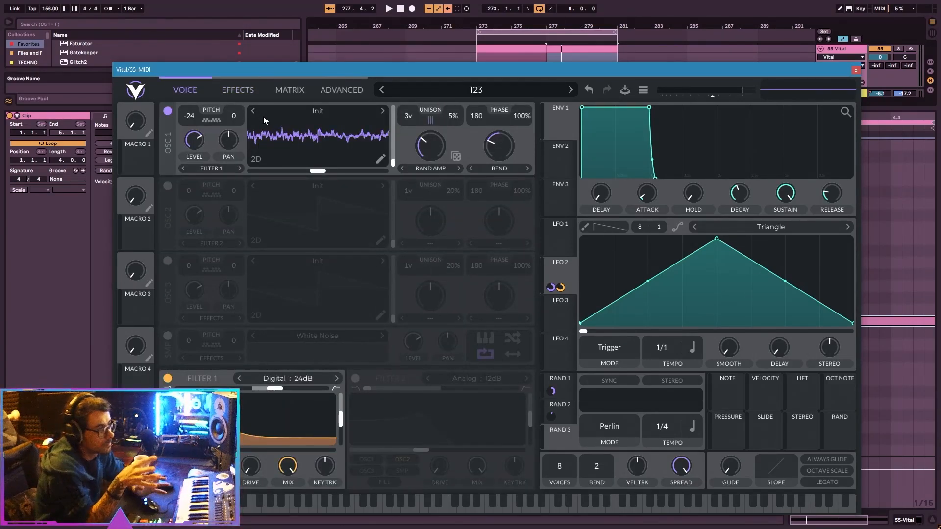
# Toggle oscillator 2 on and off and examine its available Spectral Morph and wave distortion types.
pyautogui.click(167, 186)
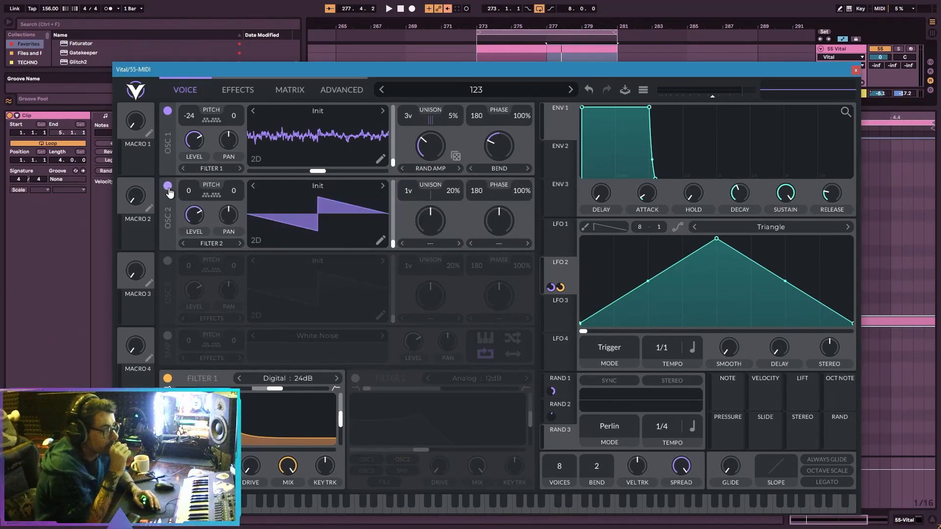
pyautogui.click(168, 186)
pyautogui.click(448, 243)
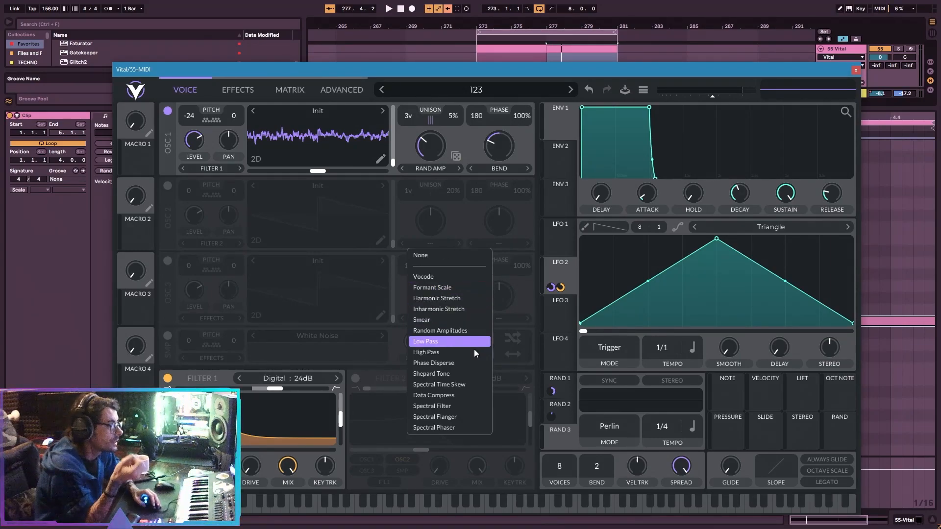
pyautogui.click(504, 244)
pyautogui.click(472, 245)
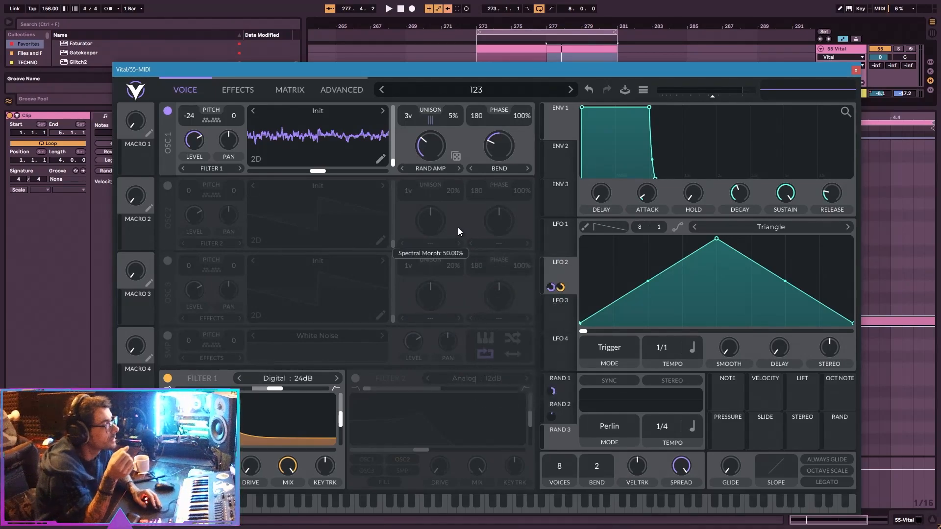
pyautogui.click(445, 246)
pyautogui.click(483, 247)
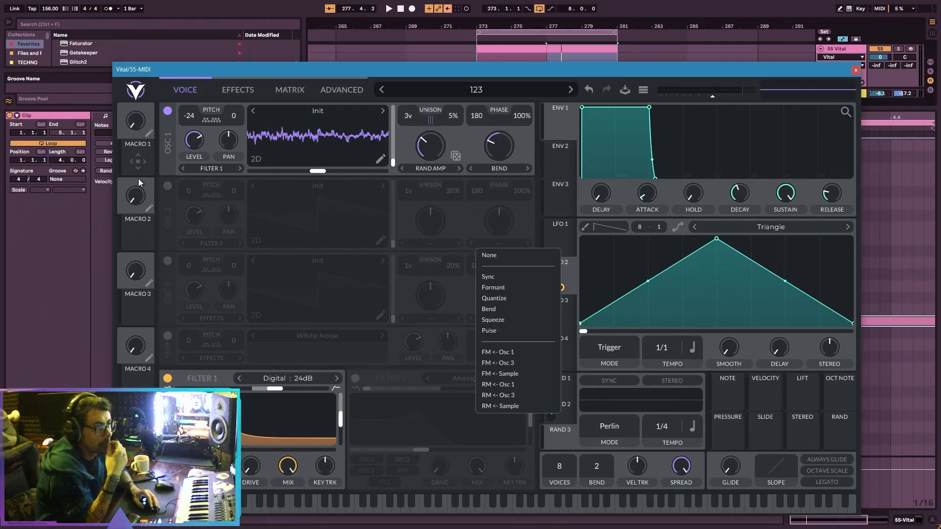
# Initialize the preset and set oscillator 1's Spectral Morph type to Data Compress.
pyautogui.click(643, 89)
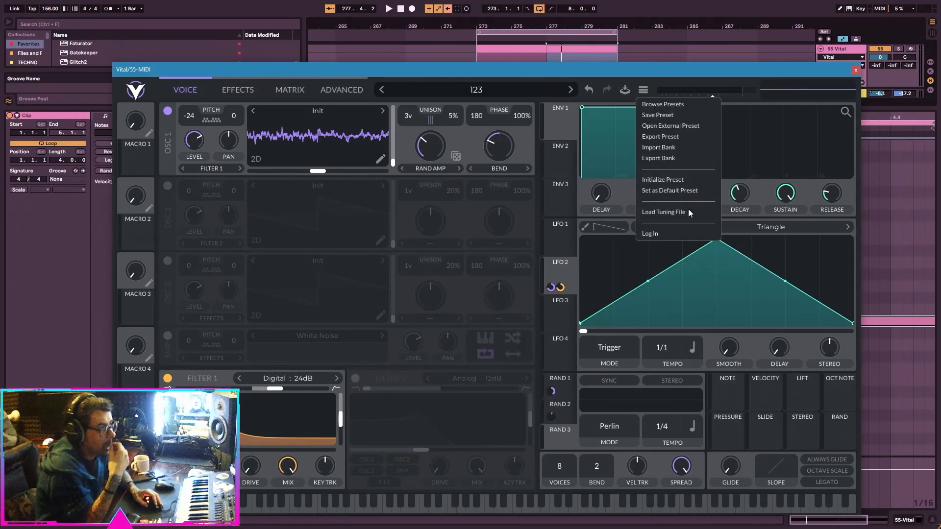
pyautogui.click(684, 180)
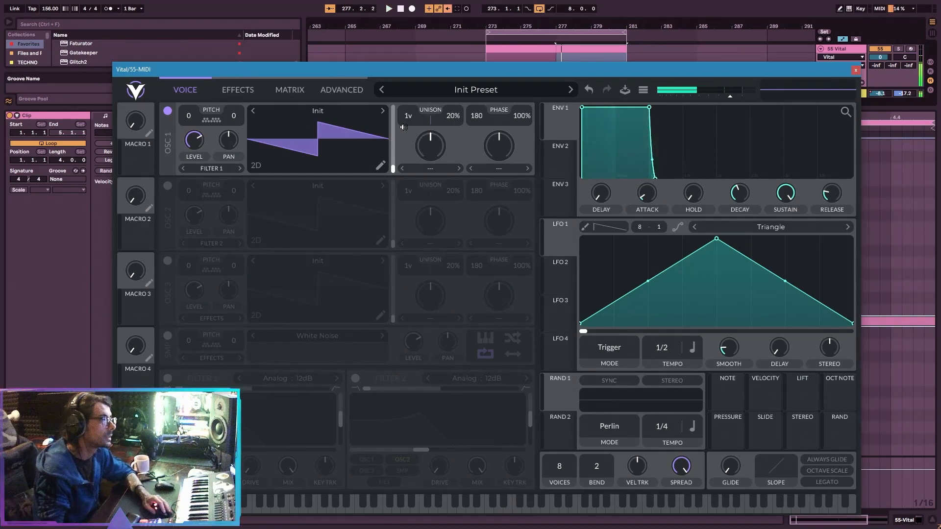
pyautogui.click(410, 170)
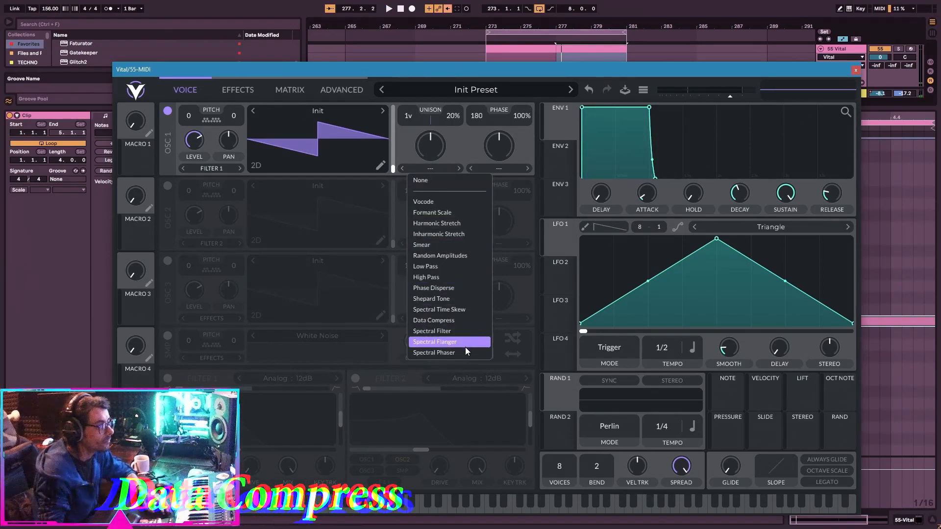
pyautogui.click(469, 321)
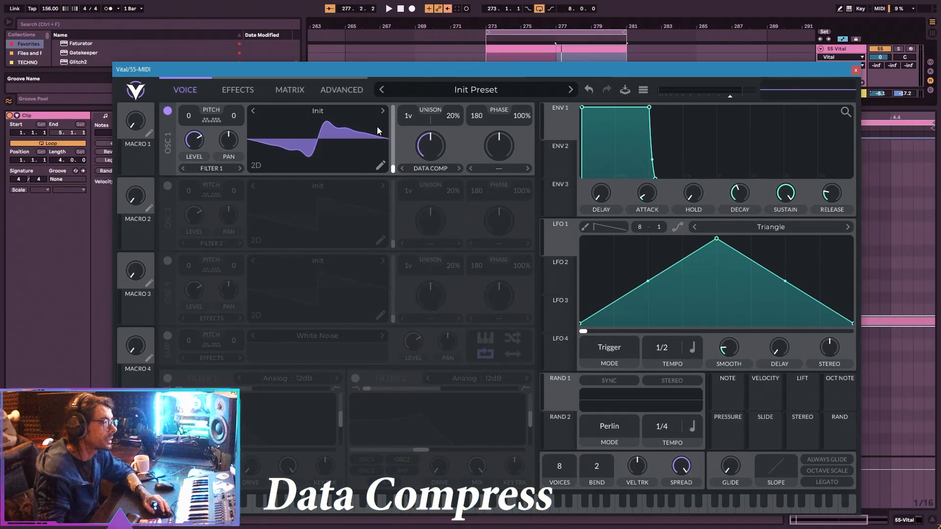
# Load the Databroth Drench wavetable into oscillator 1, transpose it to -24, and shift its frame while playing the loop.
pyautogui.click(353, 111)
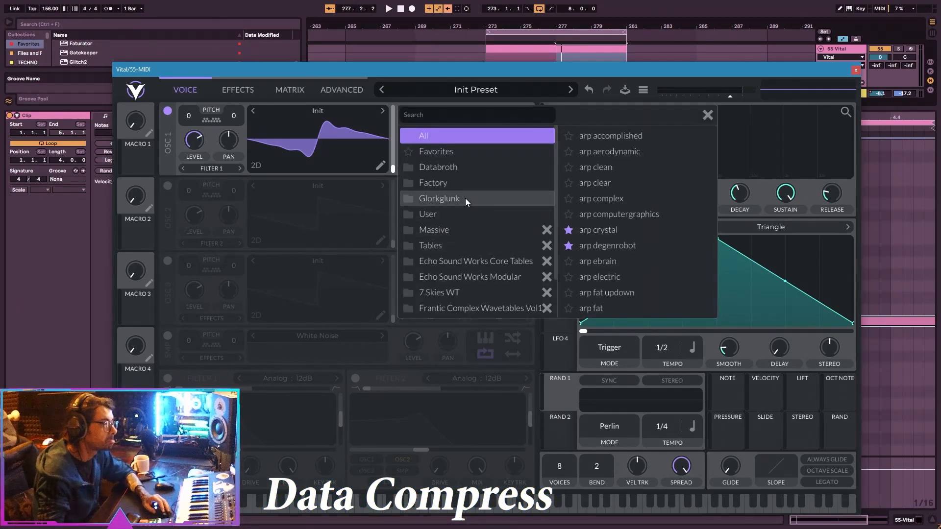
pyautogui.click(583, 205)
pyautogui.moveTo(185, 114); pyautogui.dragTo(189, 129)
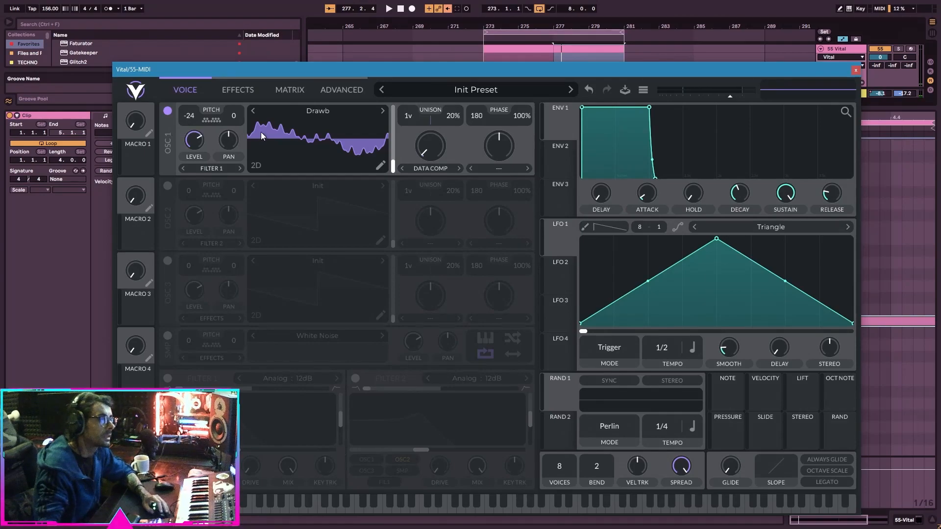
pyautogui.click(383, 111)
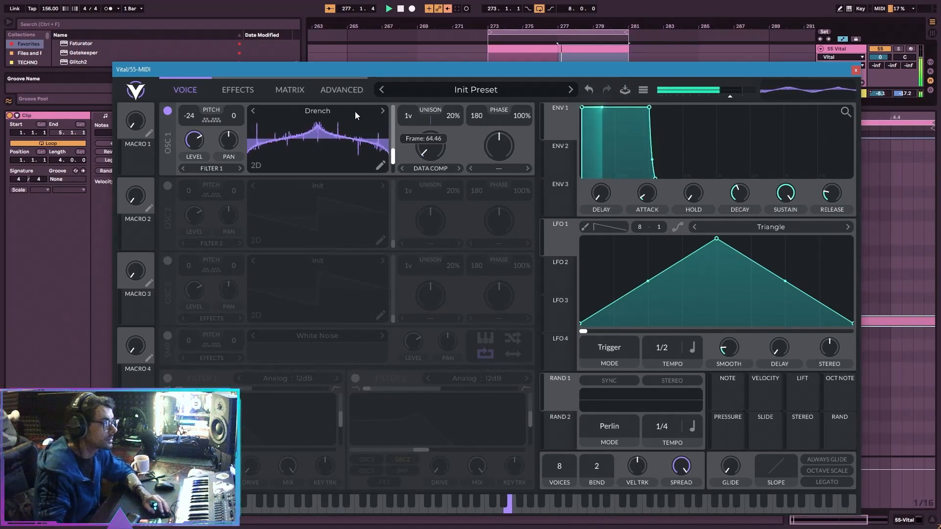
pyautogui.click(382, 111)
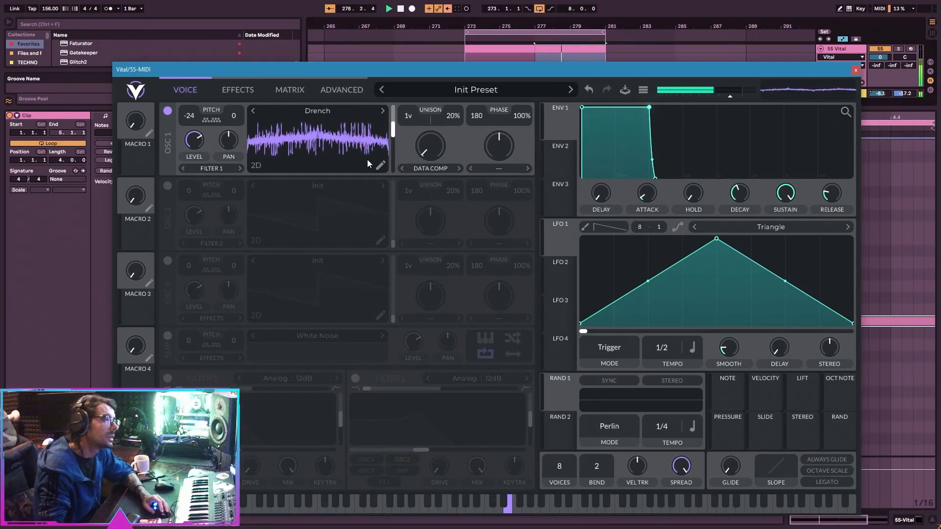
pyautogui.press('space')
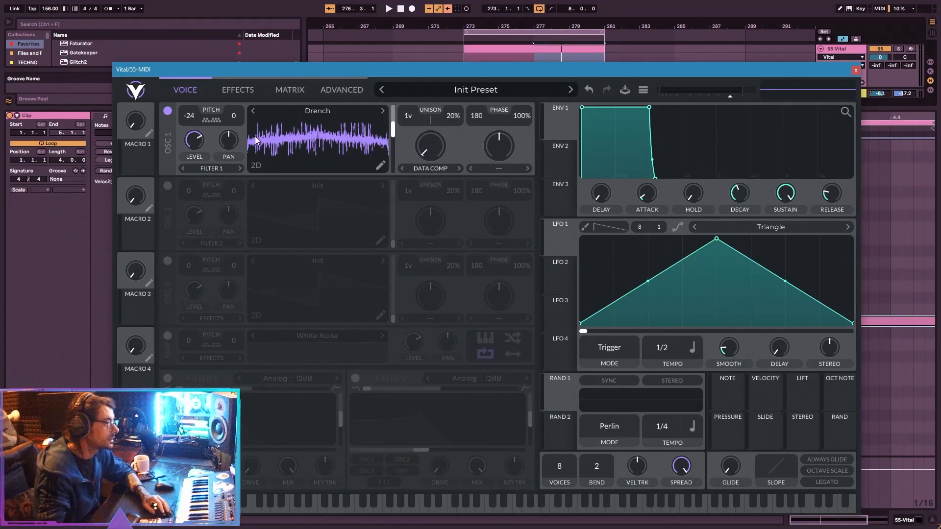
# Compare Data Compress at minimum and full amount on the Drench wavetable during playback, transposing oscillator 1 down to -48.
pyautogui.moveTo(437, 150); pyautogui.dragTo(475, 95)
pyautogui.press('space')
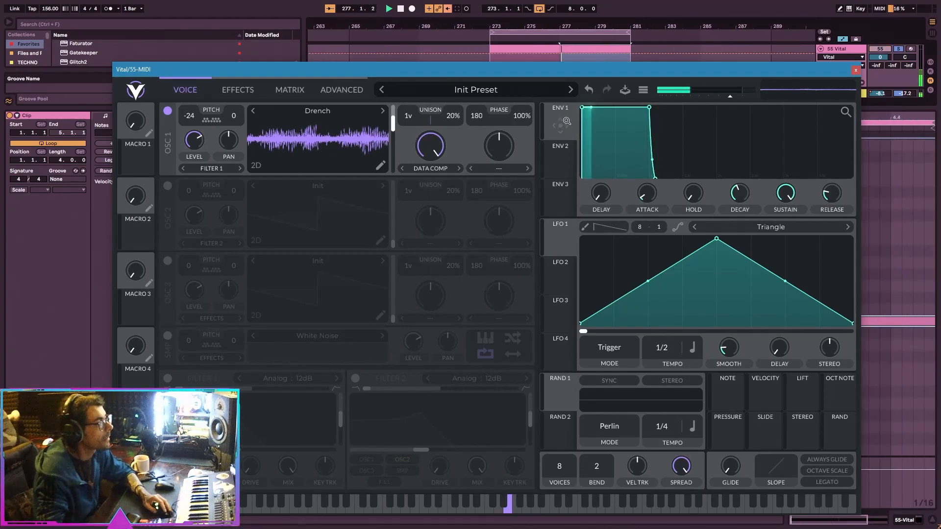
pyautogui.moveTo(431, 146); pyautogui.dragTo(437, 212)
pyautogui.moveTo(427, 148); pyautogui.dragTo(417, 196)
pyautogui.moveTo(188, 116); pyautogui.dragTo(189, 128)
pyautogui.press('space')
pyautogui.moveTo(425, 150); pyautogui.dragTo(465, 137)
# Replace oscillator 1's wavetable with Databroth's Metlash and audition it at frame 186.
pyautogui.click(348, 111)
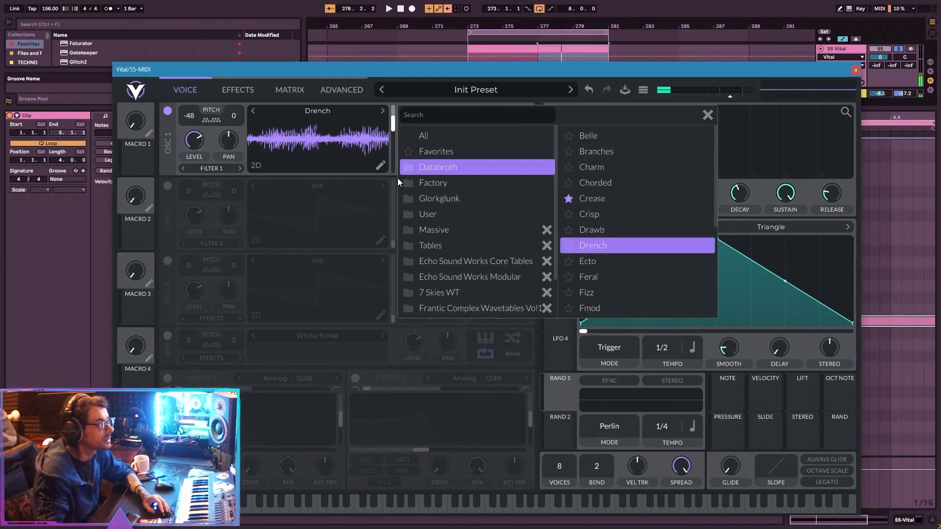
pyautogui.click(626, 276)
pyautogui.press('space')
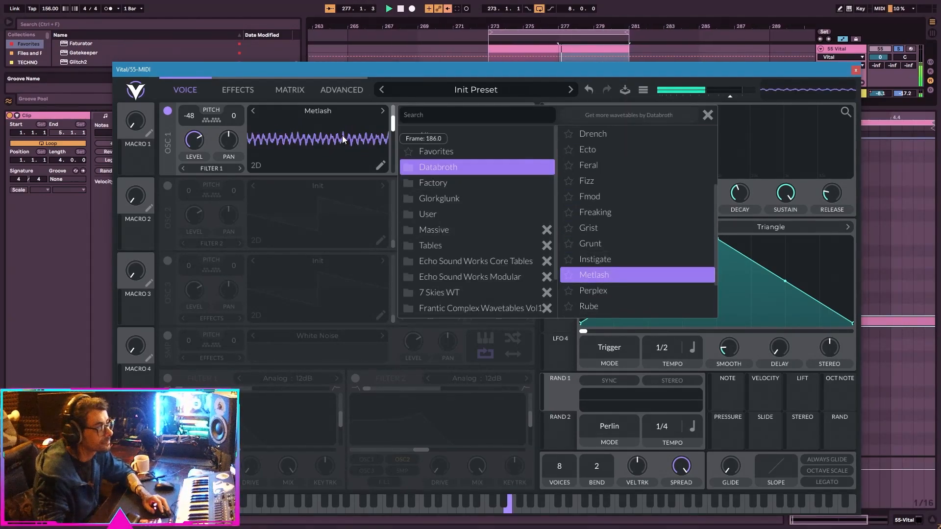
pyautogui.click(707, 115)
# Sweep Data Compress down and back up to its full amount on Metlash, and transpose oscillator 1 to -36.
pyautogui.moveTo(431, 146); pyautogui.dragTo(478, 281)
pyautogui.moveTo(189, 119)
pyautogui.mouseDown()
pyautogui.moveTo(189, 100)
pyautogui.moveTo(196, 122)
pyautogui.mouseUp()
pyautogui.moveTo(425, 153); pyautogui.dragTo(481, 60)
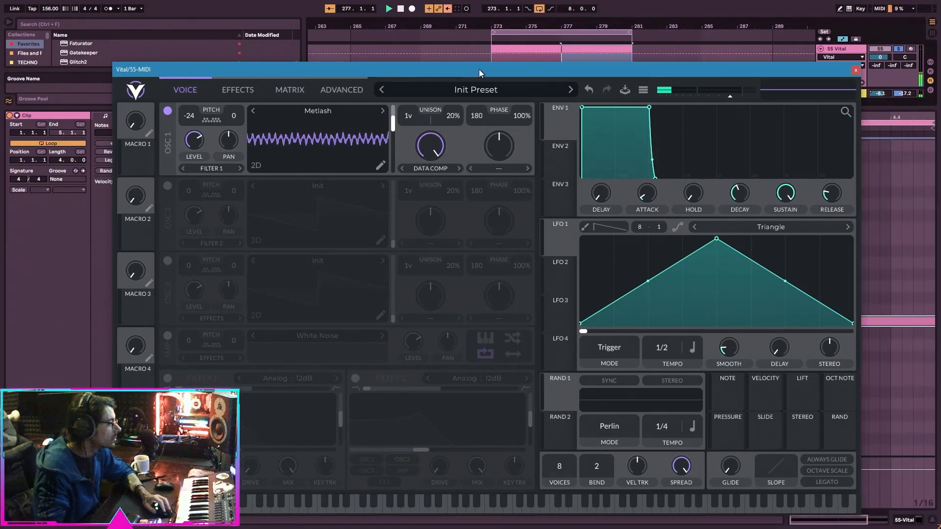
pyautogui.moveTo(191, 116); pyautogui.dragTo(186, 122)
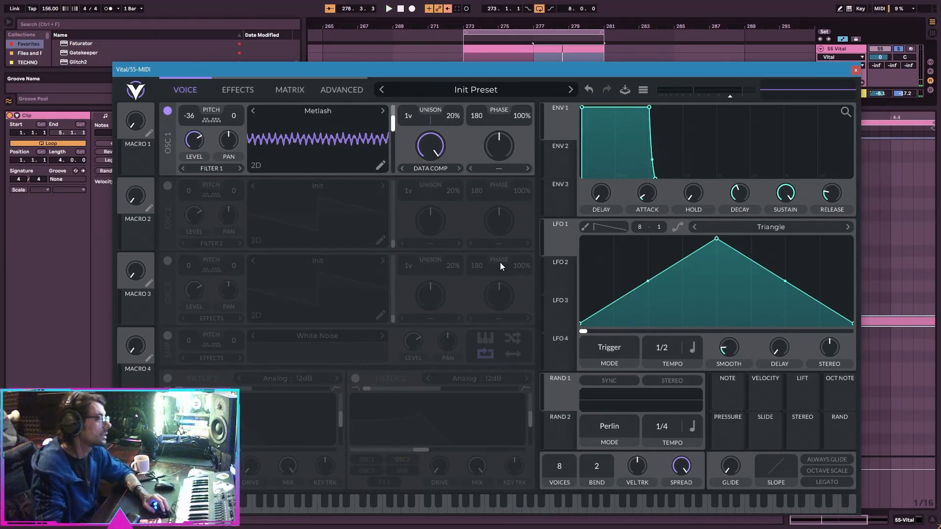
# Assign the Rand source to oscillator 1's transpose, and move the plugin window aside to enlarge the device browser.
pyautogui.moveTo(199, 73); pyautogui.dragTo(384, 249)
pyautogui.click(251, 112)
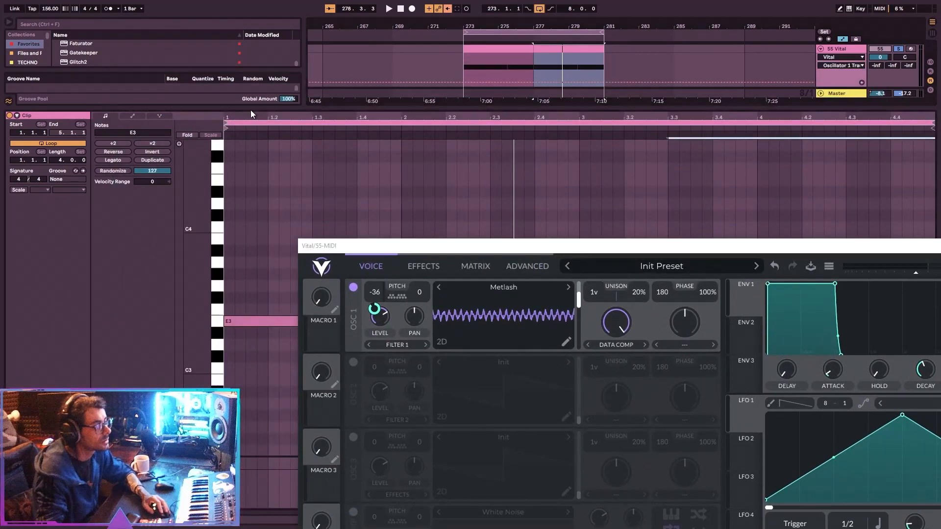
pyautogui.moveTo(268, 107); pyautogui.dragTo(229, 368)
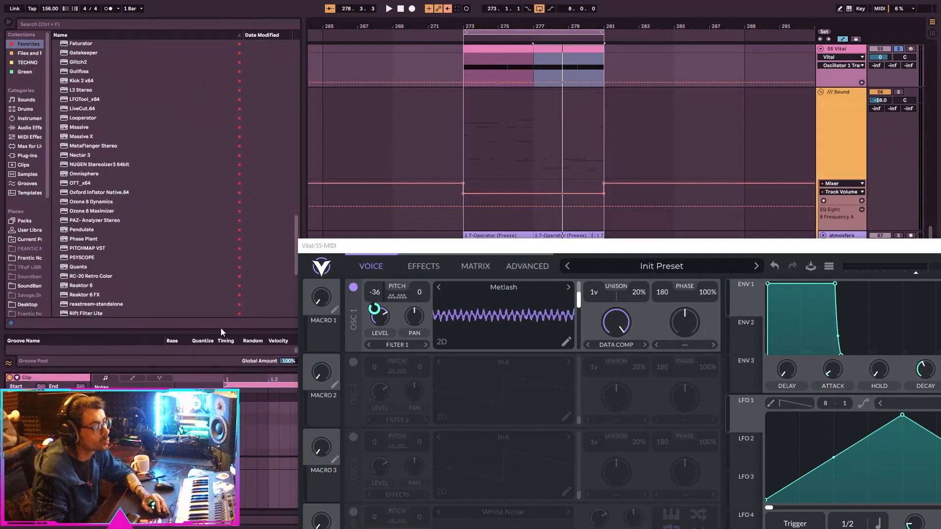
pyautogui.scroll(-2, 178, 175)
pyautogui.scroll(6, 177, 174)
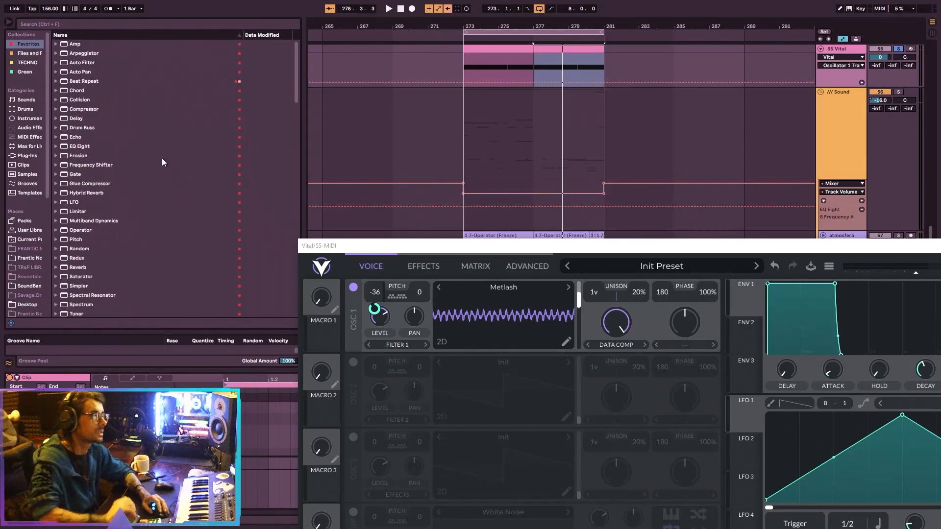
# Find the Arpeggiator among the favourite devices, add it to the Vital track, and play the loop.
pyautogui.moveTo(369, 244); pyautogui.dragTo(296, 38)
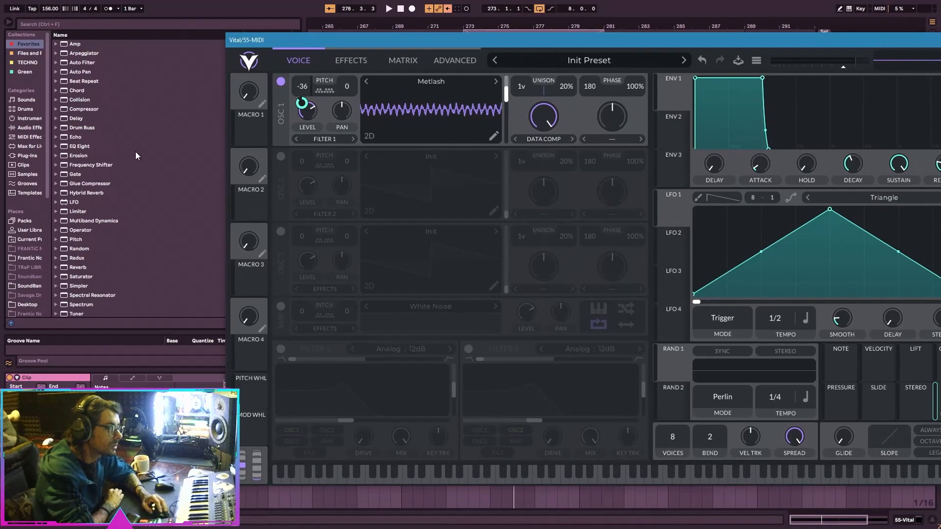
pyautogui.click(113, 206)
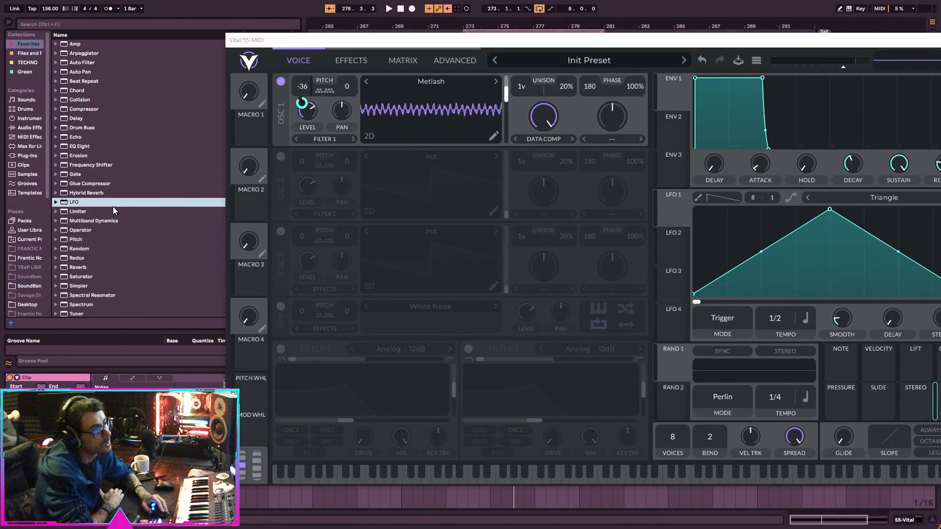
pyautogui.scroll(-10, 113, 207)
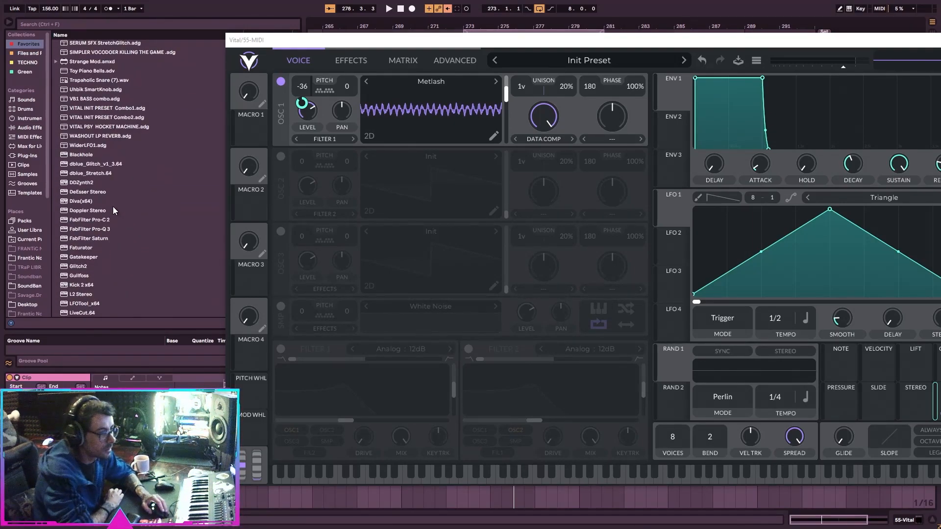
pyautogui.scroll(-5, 113, 206)
pyautogui.scroll(12, 179, 213)
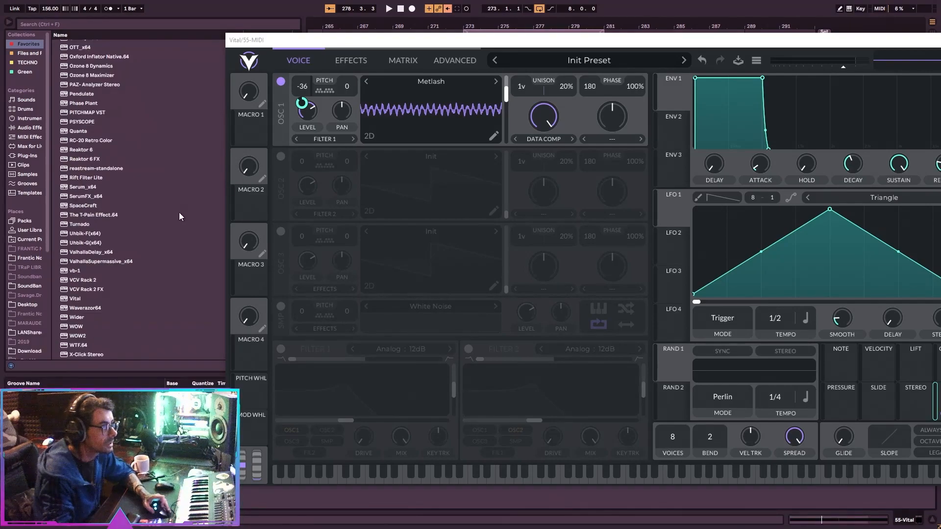
pyautogui.scroll(4, 179, 218)
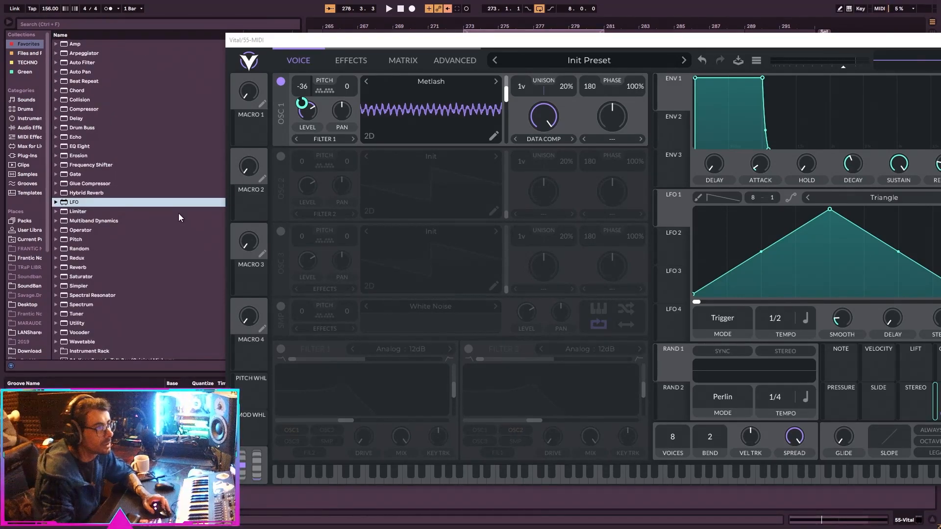
pyautogui.click(71, 54)
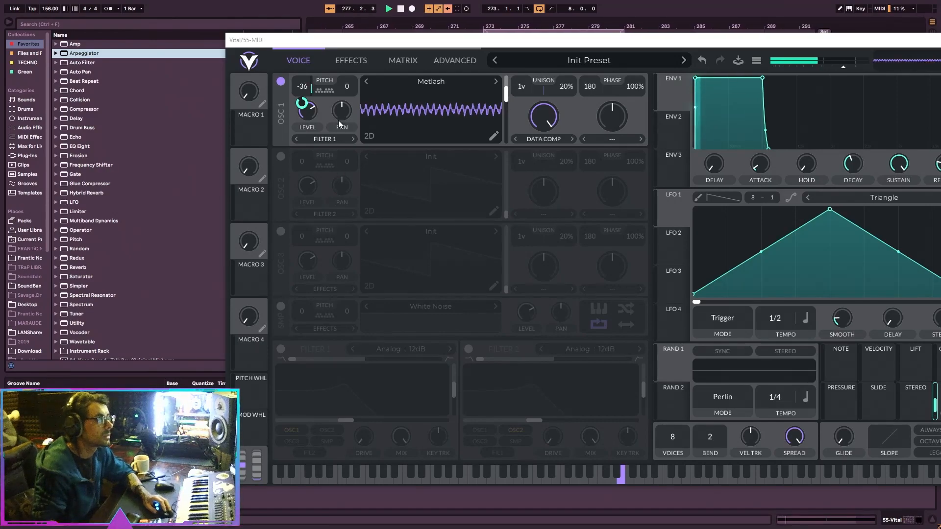
pyautogui.press('space')
# Enable the Multiband Compressor and the Reverb in the patch's effects chain.
pyautogui.moveTo(345, 43); pyautogui.dragTo(152, 28)
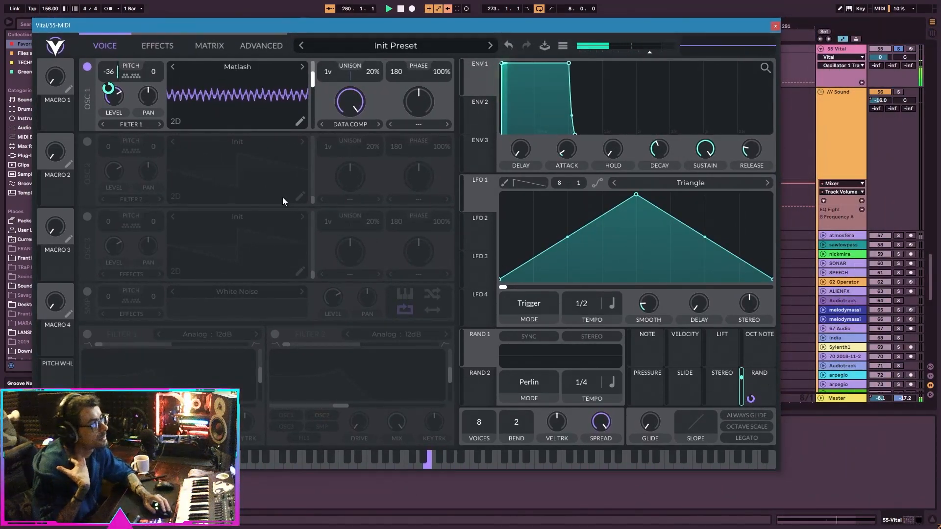
pyautogui.click(154, 48)
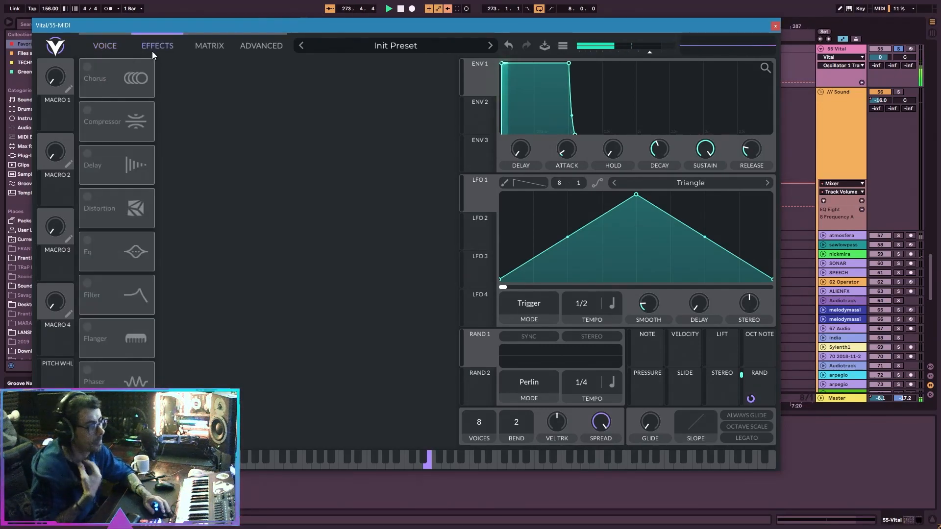
pyautogui.click(91, 114)
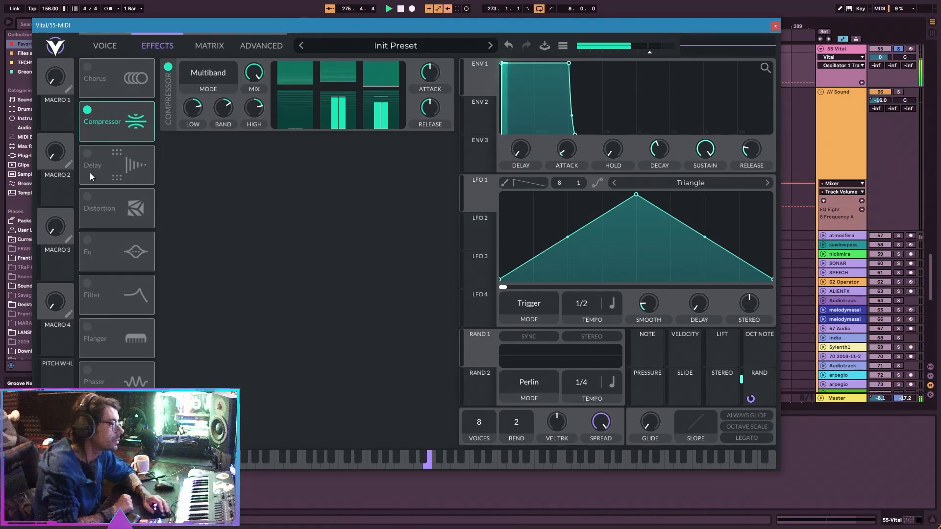
pyautogui.click(88, 413)
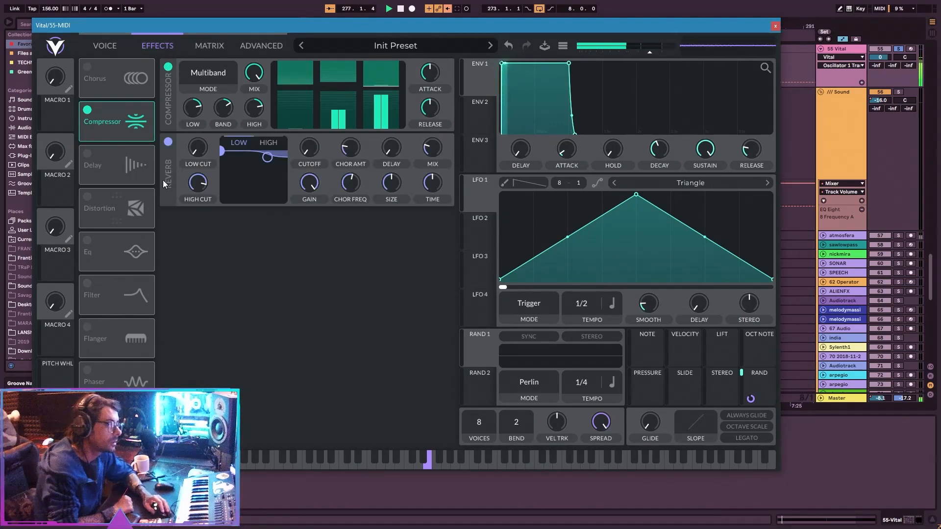
# Set oscillator 1's transpose snap to C, C#, G and G# with Global Snap enabled.
pyautogui.click(110, 42)
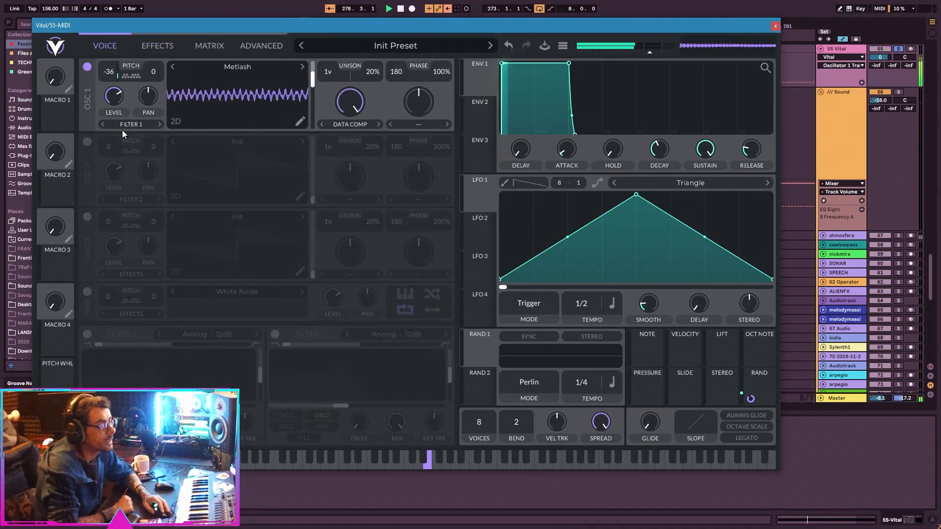
pyautogui.click(140, 77)
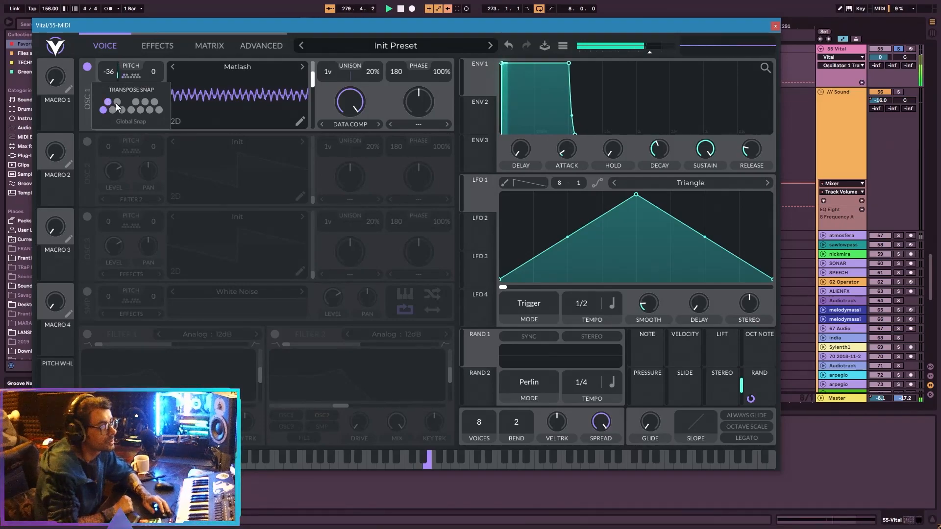
pyautogui.click(140, 110)
pyautogui.click(145, 103)
pyautogui.click(138, 123)
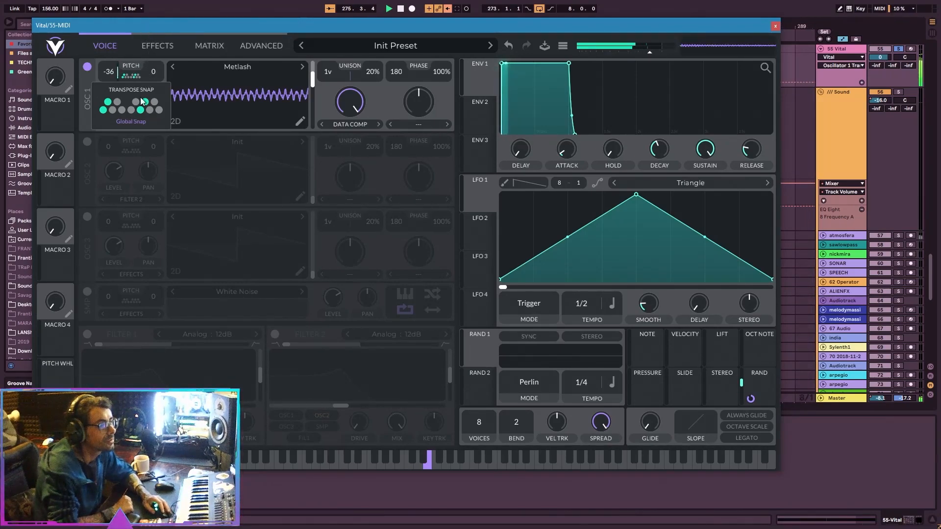
pyautogui.click(131, 123)
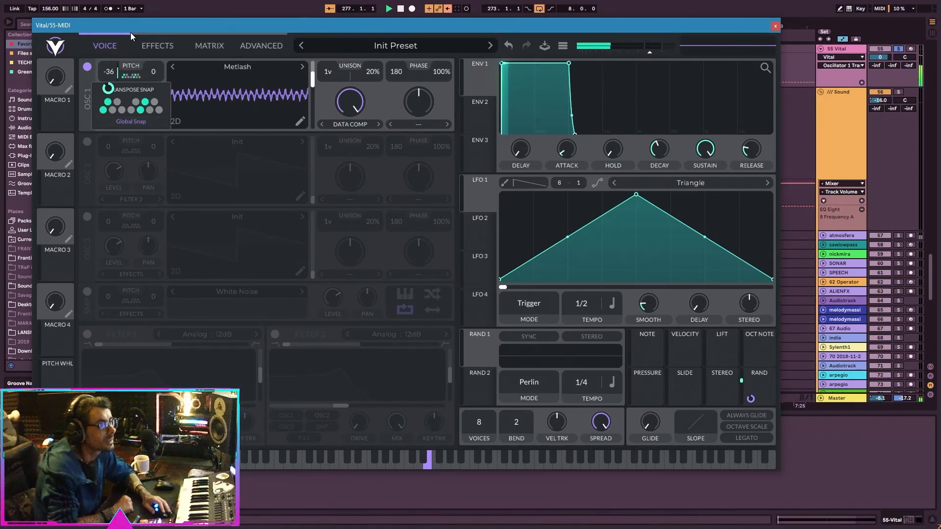
# Dismiss the transpose snap options and audition oscillator 1's Data Compress amount from zero back up to full.
pyautogui.click(86, 98)
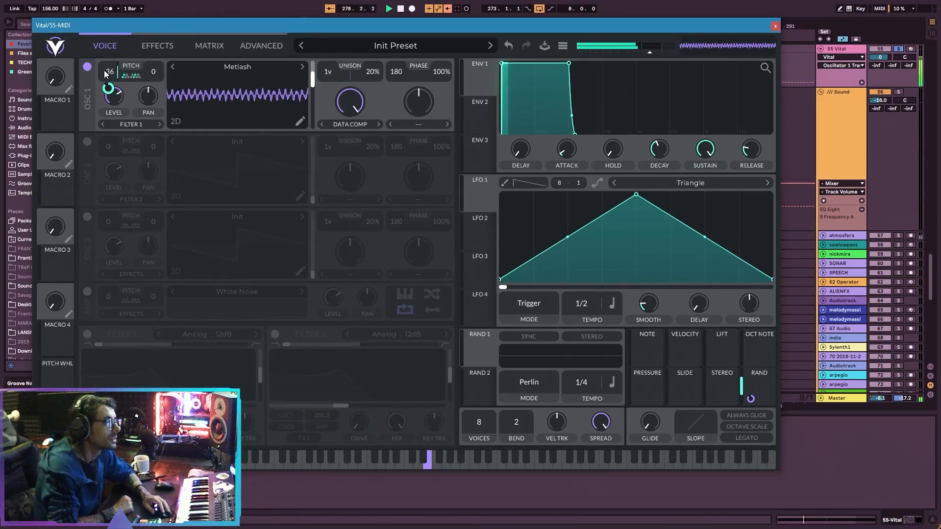
pyautogui.moveTo(339, 119); pyautogui.dragTo(344, 198)
pyautogui.click(352, 125)
pyautogui.moveTo(357, 104); pyautogui.dragTo(352, 184)
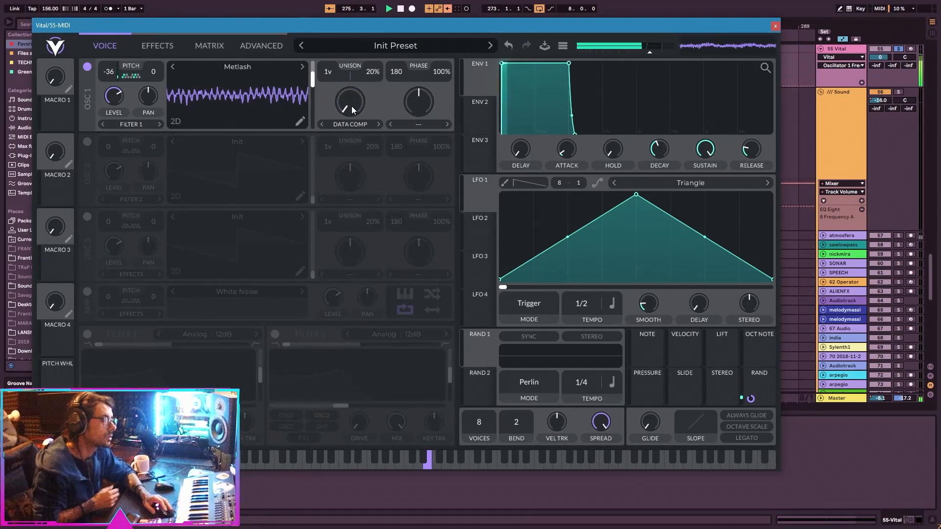
pyautogui.moveTo(352, 106); pyautogui.dragTo(372, 24)
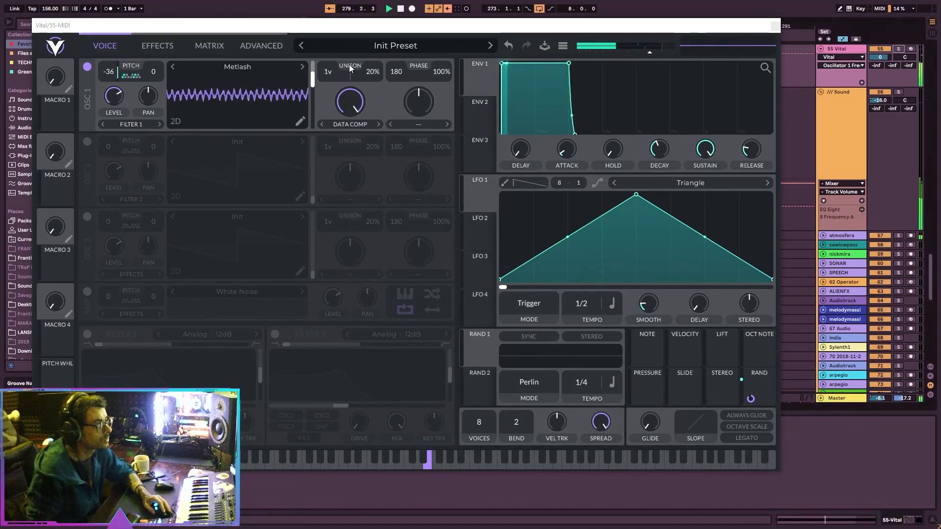
# Move the Reverb to the start of the effects chain with its mix at about half, and lower the output volume.
pyautogui.click(158, 46)
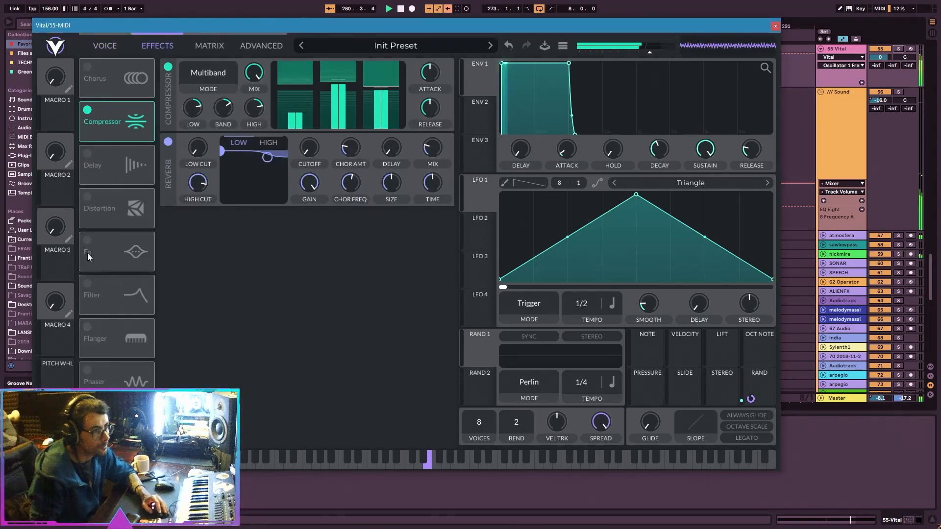
pyautogui.moveTo(120, 431); pyautogui.dragTo(128, 98)
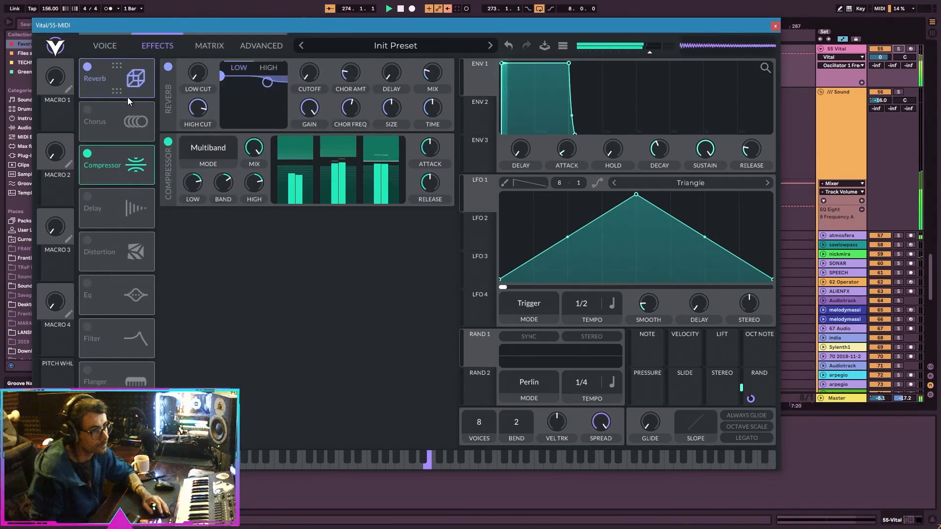
pyautogui.moveTo(421, 73); pyautogui.dragTo(422, 64)
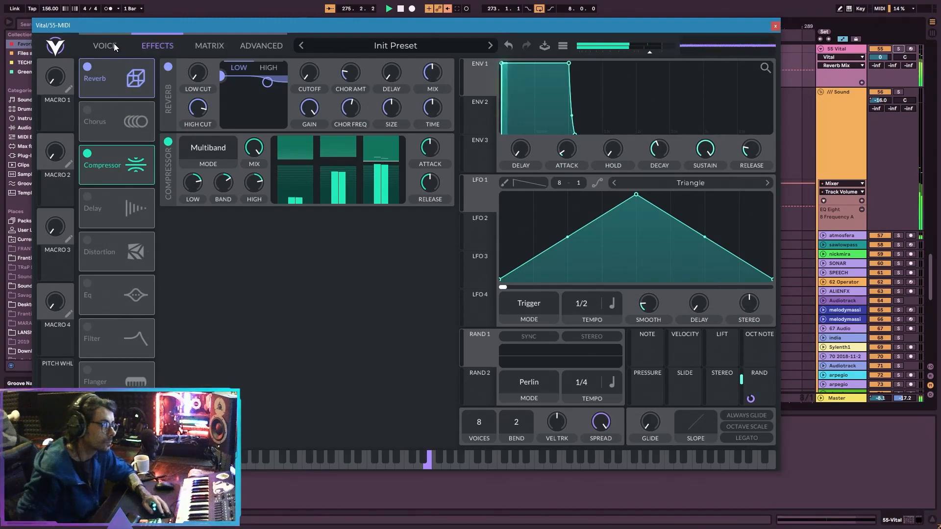
pyautogui.moveTo(645, 45); pyautogui.dragTo(616, 56)
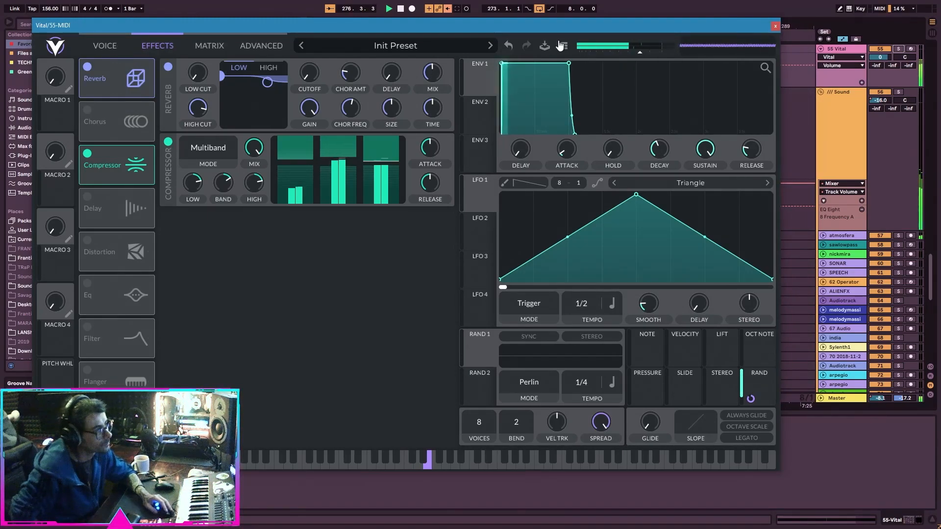
# Try modulating oscillator 1's Data Compress amount with the Rand source.
pyautogui.click(99, 47)
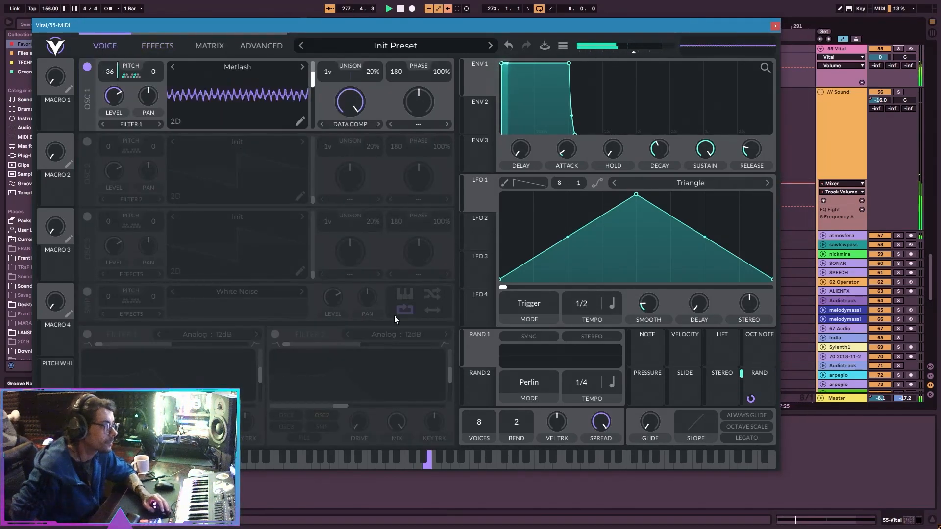
pyautogui.moveTo(750, 398); pyautogui.dragTo(348, 101)
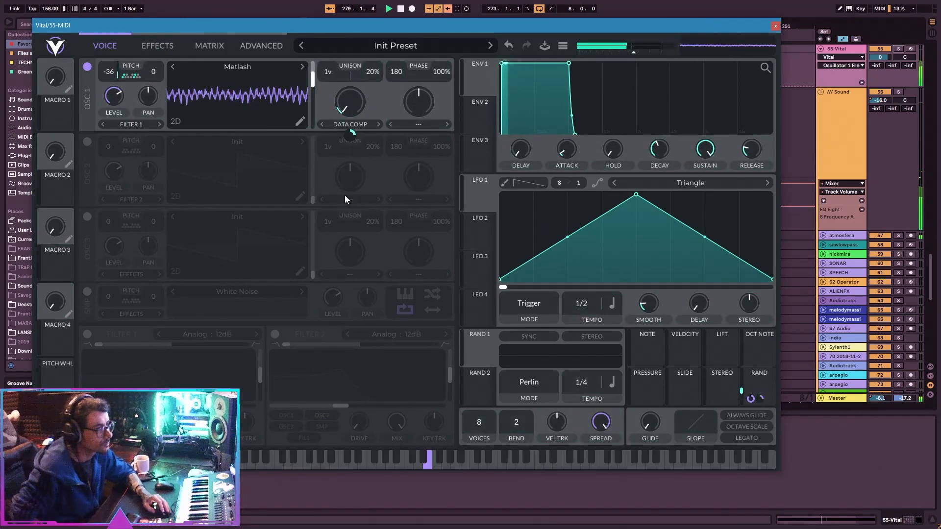
pyautogui.rightClick(345, 147)
pyautogui.click(349, 126)
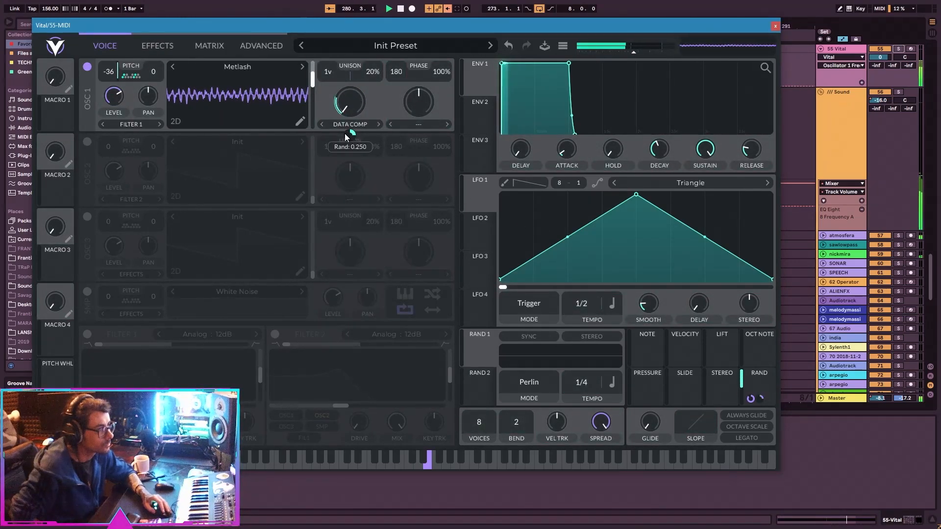
# Assign Rand 1 to oscillator 1's Data Compress amount, using Sample & Hold mode with Sync on and a 1/8 tempo.
pyautogui.moveTo(463, 311); pyautogui.dragTo(366, 112)
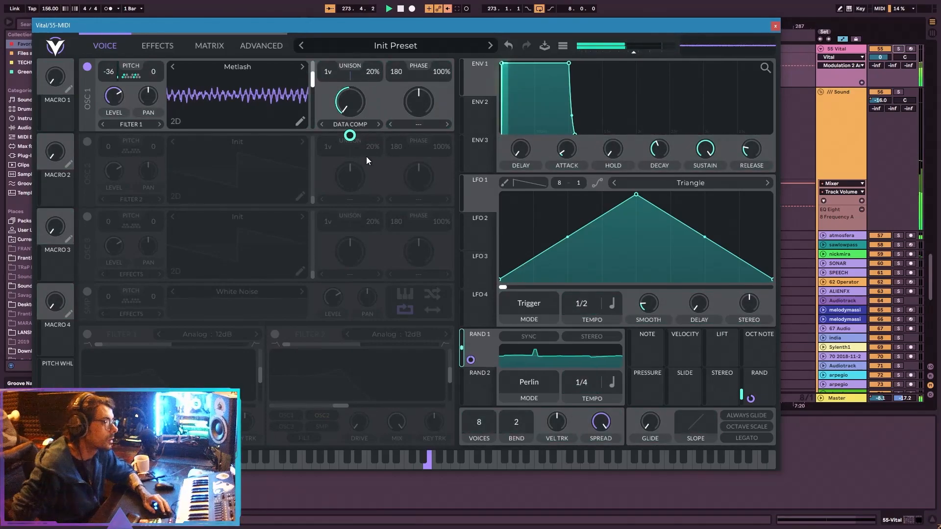
pyautogui.click(528, 382)
pyautogui.click(524, 398)
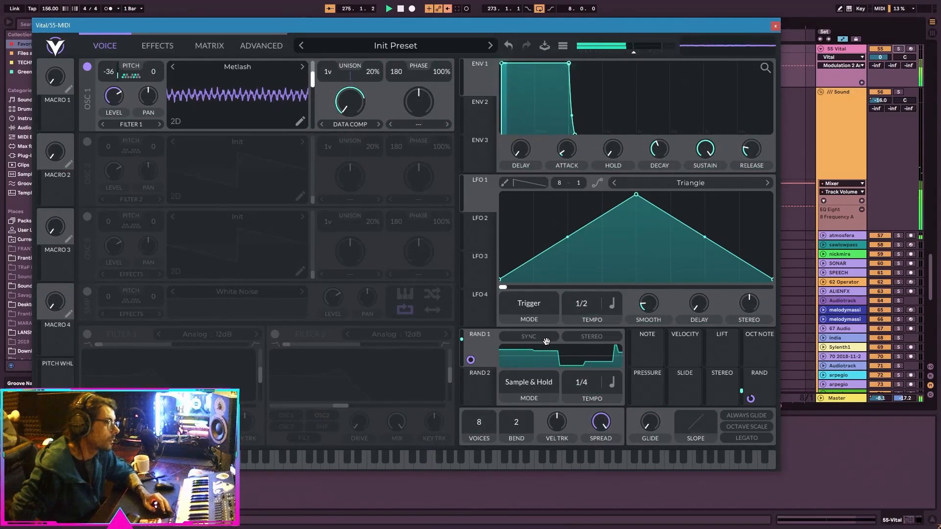
pyautogui.click(531, 337)
pyautogui.moveTo(577, 382); pyautogui.dragTo(596, 382)
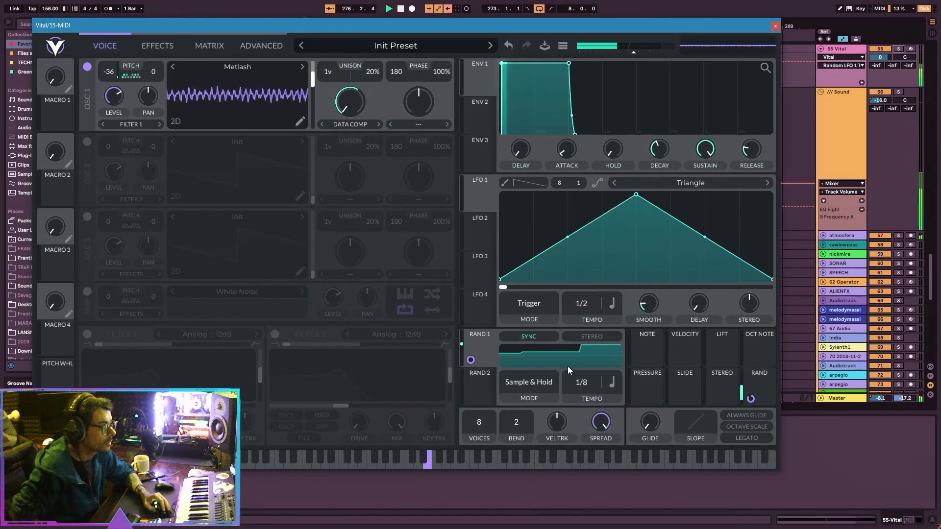
# Set the Data Compress amount to zero with Rand 1 modulation at 1.000, and move the plugin window down off the arrangement.
pyautogui.moveTo(356, 107); pyautogui.dragTo(365, 79)
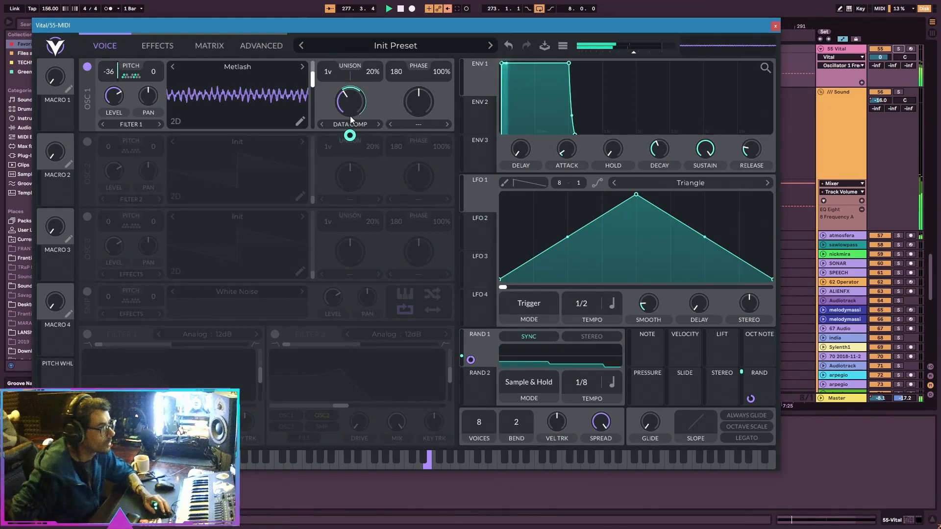
pyautogui.moveTo(470, 359); pyautogui.dragTo(350, 136)
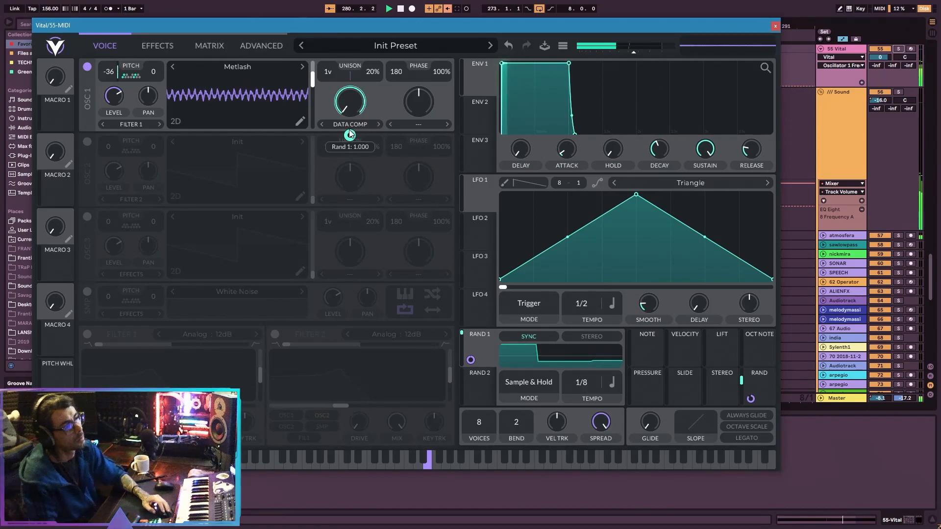
pyautogui.moveTo(480, 351); pyautogui.dragTo(353, 125)
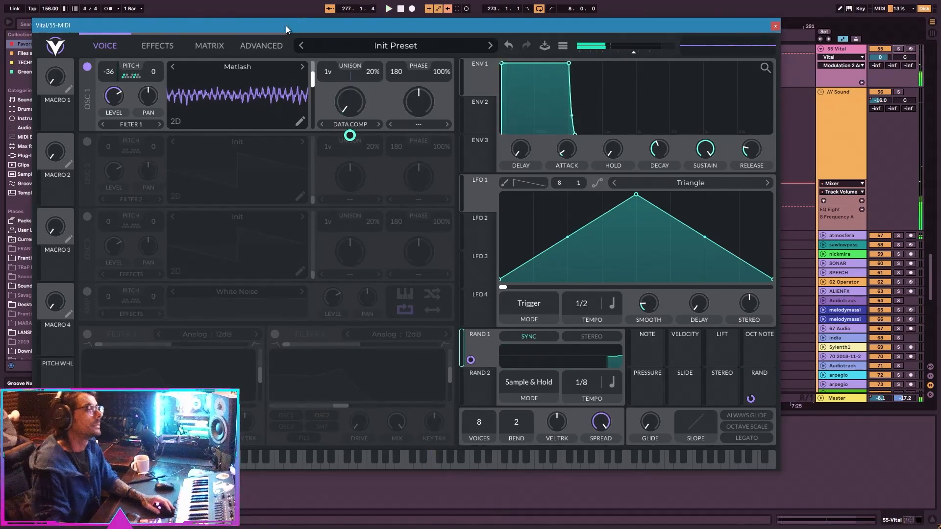
pyautogui.moveTo(704, 23); pyautogui.dragTo(736, 92)
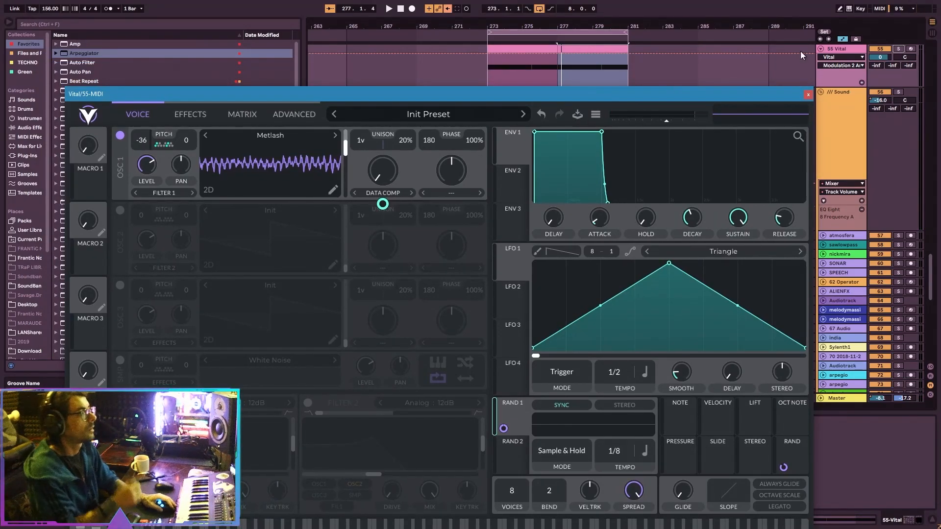
pyautogui.click(838, 51)
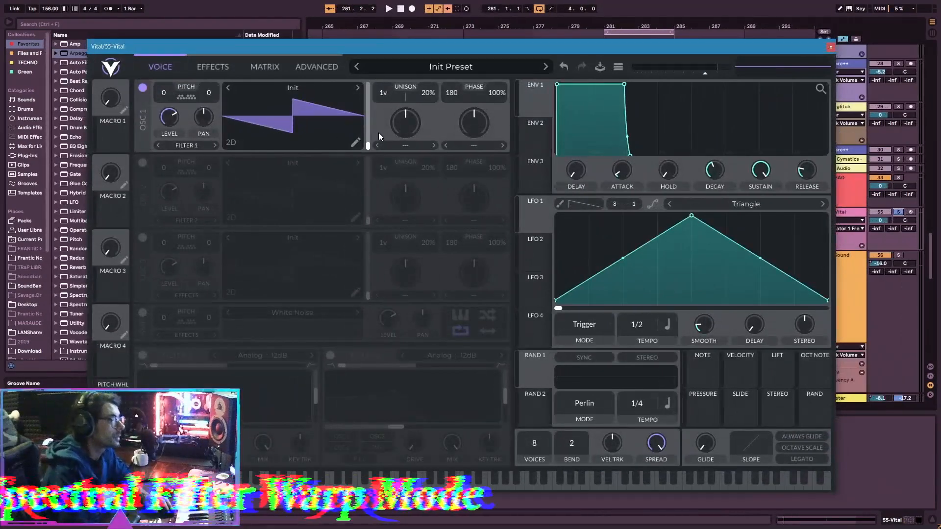
# Apply the Spectral Filter morph to oscillator 1 of the fresh Init Preset and reshape its curve into a concave falling slope.
pyautogui.click(403, 146)
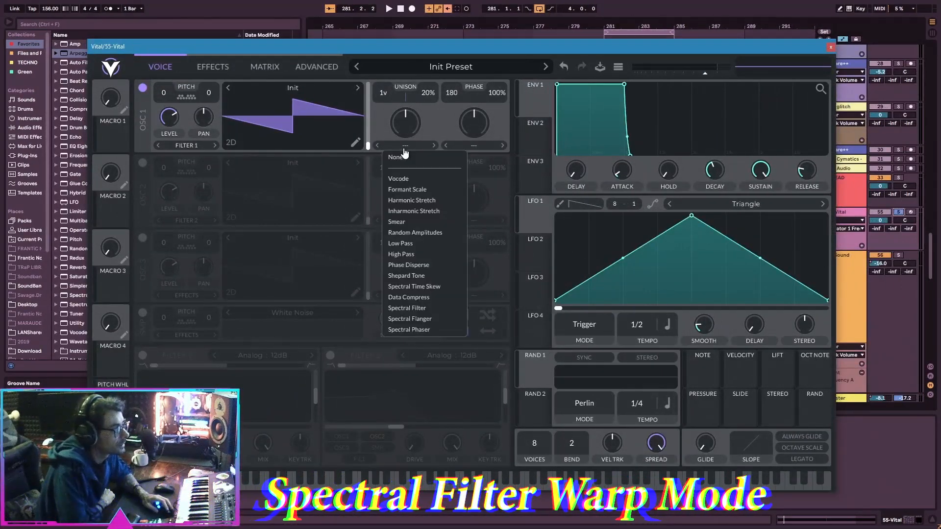
pyautogui.click(444, 307)
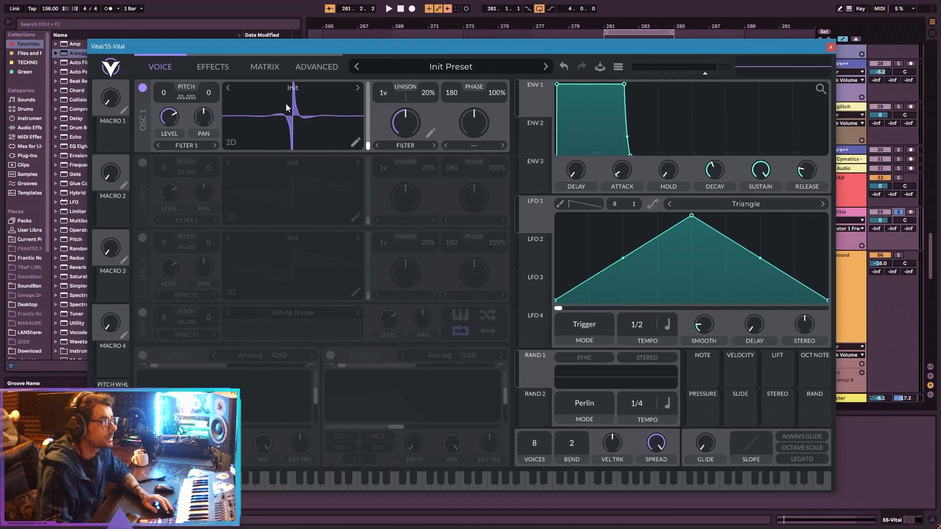
pyautogui.click(431, 134)
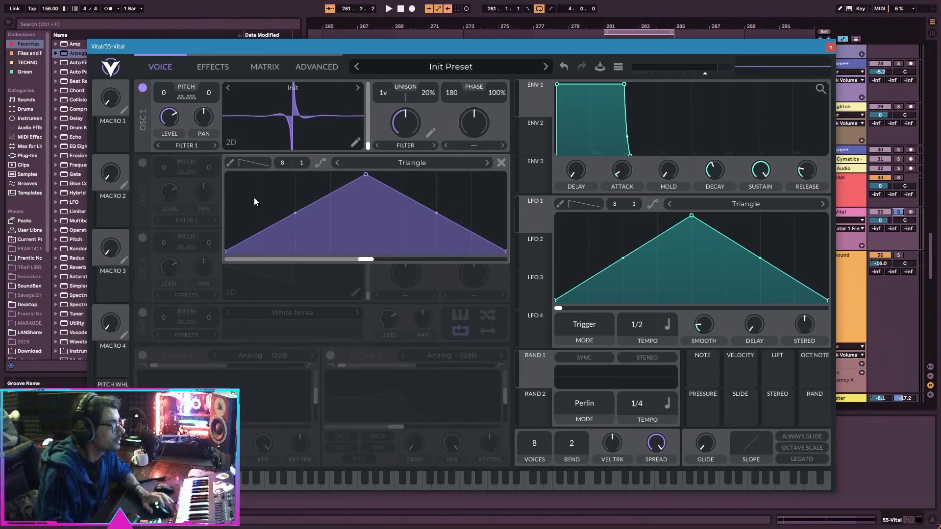
pyautogui.moveTo(369, 176); pyautogui.dragTo(178, 157)
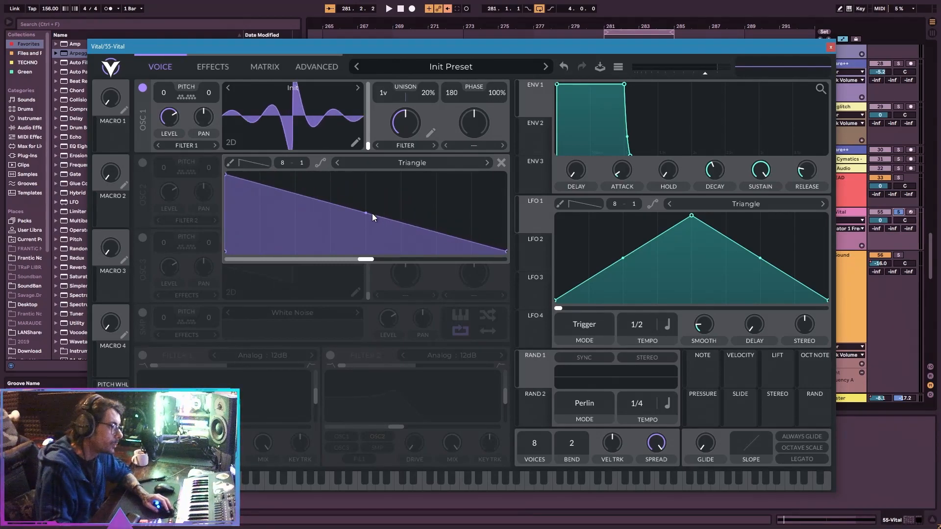
pyautogui.moveTo(374, 216); pyautogui.dragTo(360, 236)
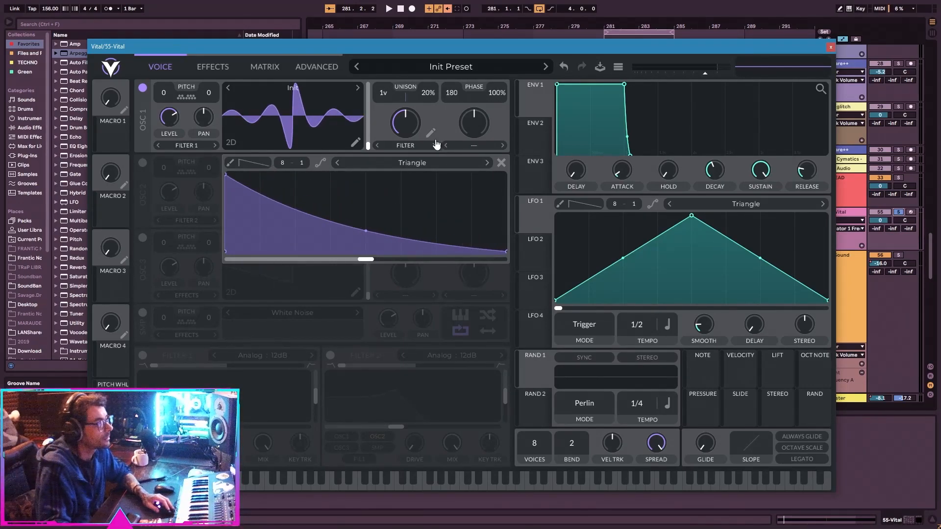
# Move the plugin window down, play the loop, and set oscillator 1's transpose to -24 while trying the filter amount.
pyautogui.moveTo(446, 51); pyautogui.dragTo(451, 116)
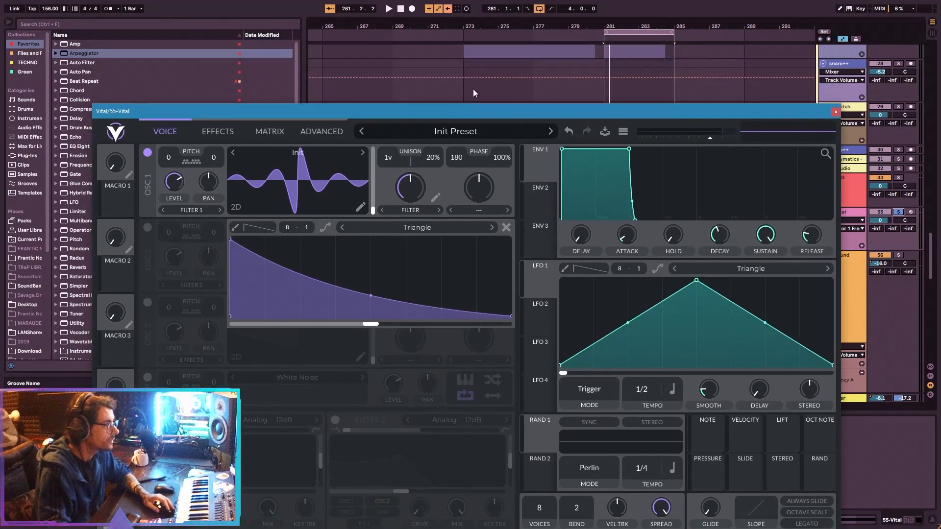
pyautogui.press('space')
pyautogui.moveTo(410, 230)
pyautogui.mouseDown()
pyautogui.moveTo(413, 219)
pyautogui.moveTo(417, 242)
pyautogui.moveTo(422, 212)
pyautogui.moveTo(420, 245)
pyautogui.mouseUp()
pyautogui.moveTo(169, 158); pyautogui.dragTo(172, 176)
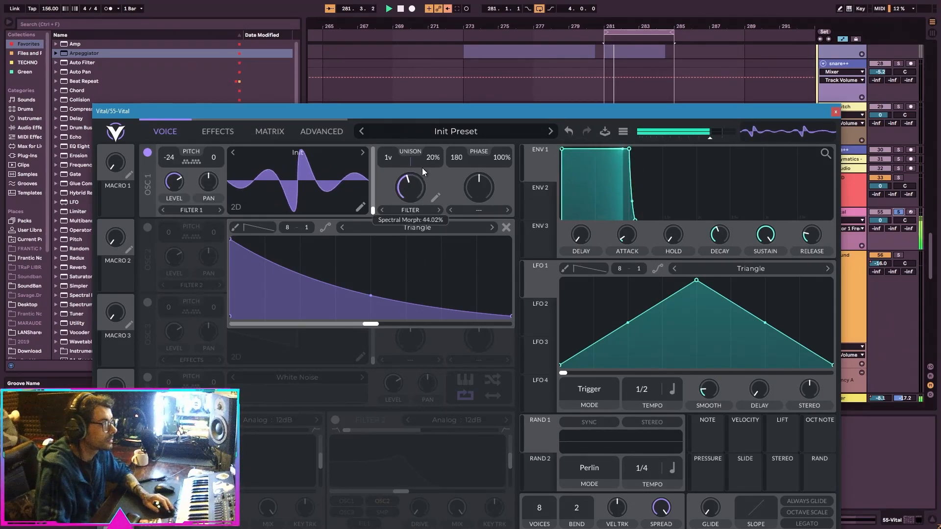
# Test the filter curve with its peak at the far right end while lowering the morph to zero, and recentre the peak.
pyautogui.moveTo(230, 240); pyautogui.dragTo(514, 230)
pyautogui.moveTo(411, 195); pyautogui.dragTo(413, 248)
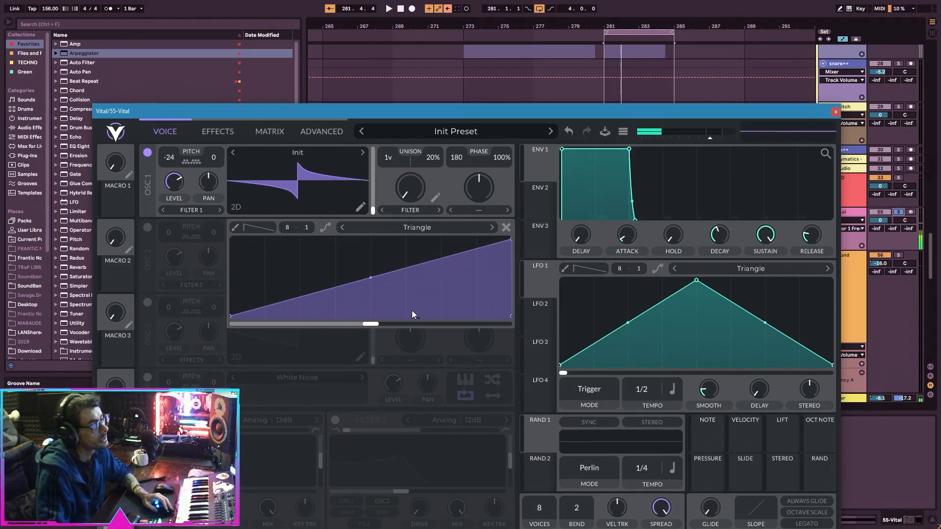
pyautogui.moveTo(506, 242); pyautogui.dragTo(372, 228)
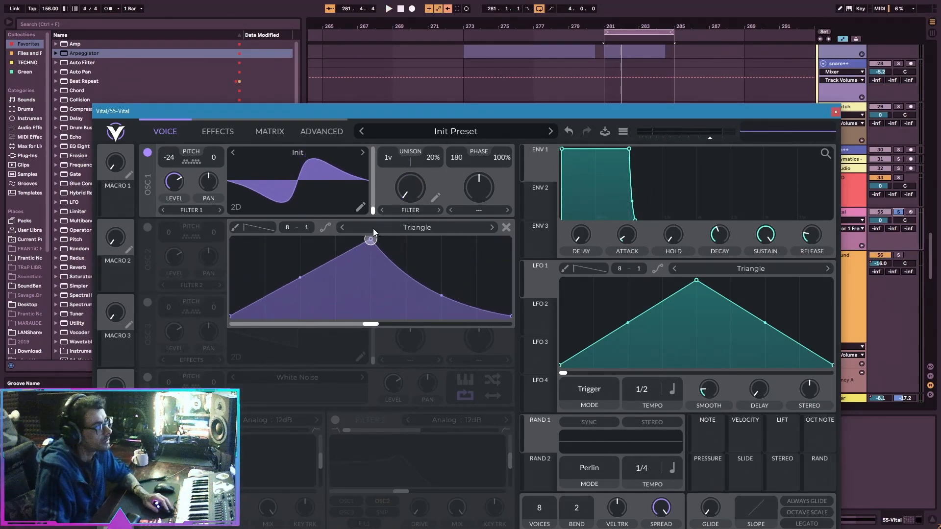
# Switch oscillator 1's wave display to the spectral (SP) view and try the Spectral Filter amount.
pyautogui.click(237, 210)
pyautogui.click(236, 210)
pyautogui.moveTo(412, 194)
pyautogui.mouseDown()
pyautogui.moveTo(435, 148)
pyautogui.moveTo(415, 208)
pyautogui.mouseUp()
pyautogui.press('space')
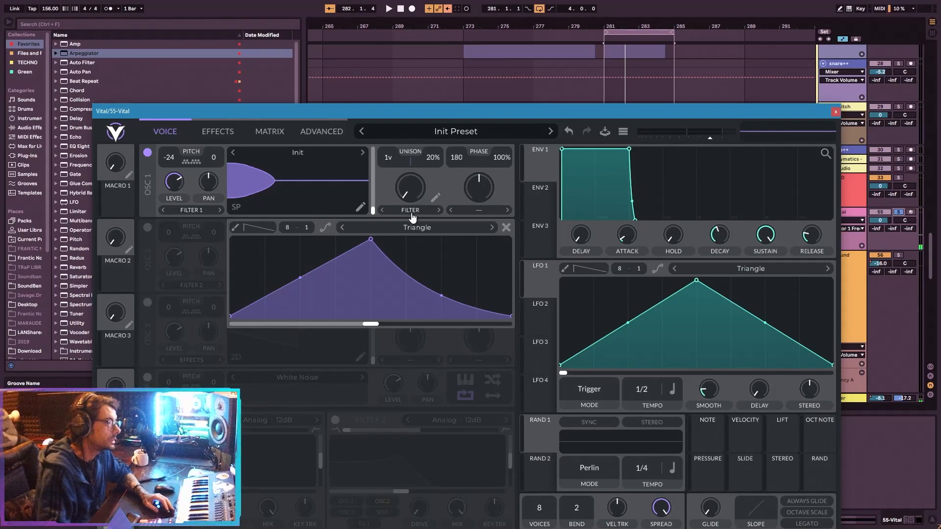
# Switch oscillator 1's spectral morph to None for comparison, and reapply Spectral Filter with the morph at 0%.
pyautogui.click(413, 218)
pyautogui.click(413, 219)
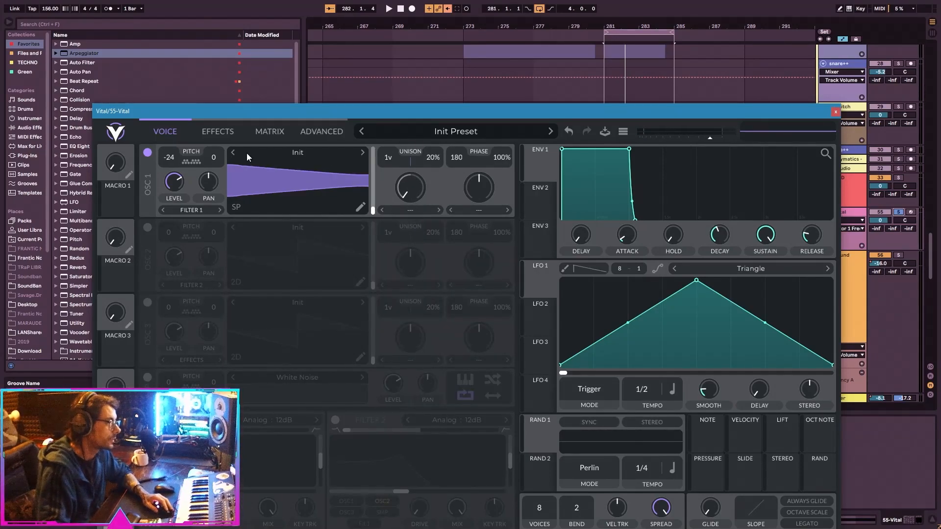
pyautogui.click(412, 209)
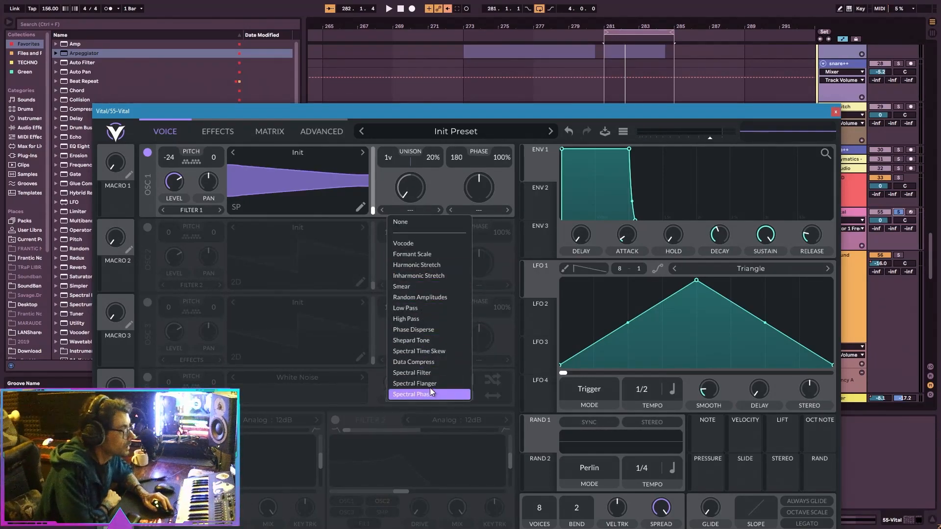
pyautogui.click(433, 372)
pyautogui.moveTo(411, 192); pyautogui.dragTo(412, 243)
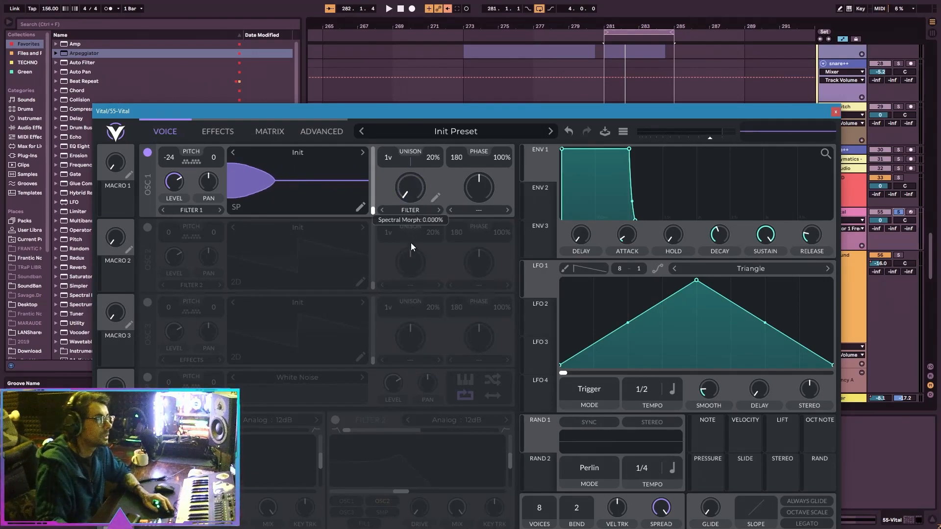
# Reopen the filter shape editor, play the loop with the morph raised, and bend both slopes inward into a narrow central peak.
pyautogui.click(434, 199)
pyautogui.moveTo(407, 189); pyautogui.dragTo(433, 132)
pyautogui.press('space')
pyautogui.moveTo(300, 278); pyautogui.dragTo(442, 318)
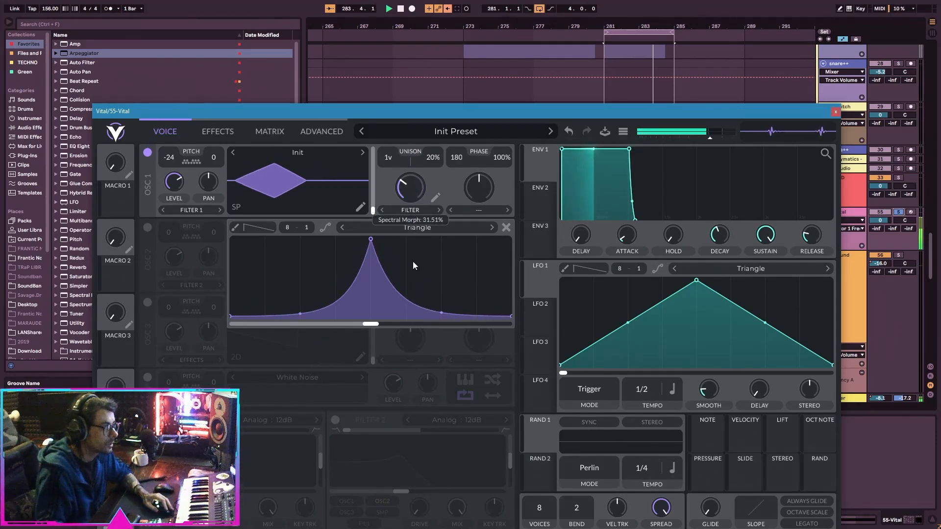
# Try different Spectral Phase offsets for the filter curve, ending at the maximum with the spectral morph at about half.
pyautogui.moveTo(375, 324); pyautogui.dragTo(389, 327)
pyautogui.moveTo(479, 333); pyautogui.dragTo(349, 324)
pyautogui.moveTo(410, 187); pyautogui.dragTo(410, 260)
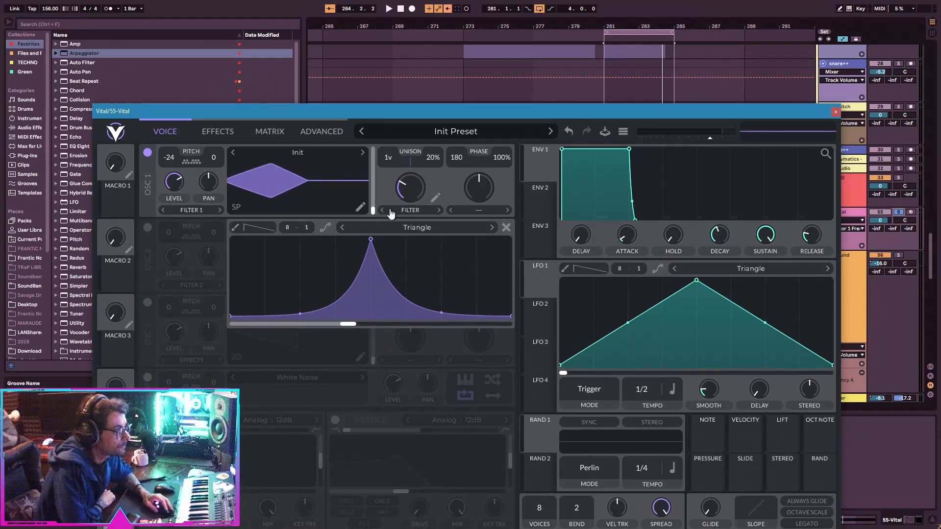
pyautogui.moveTo(405, 200); pyautogui.dragTo(405, 178)
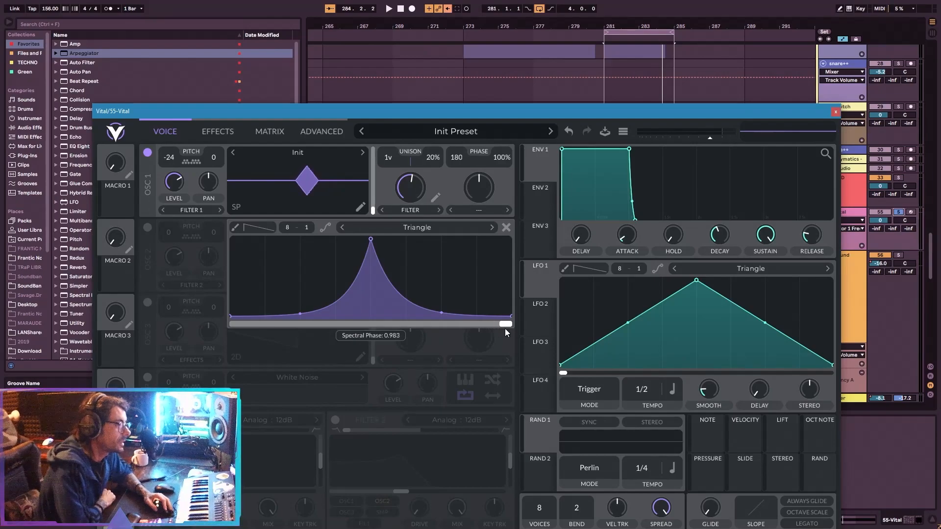
pyautogui.moveTo(504, 328)
pyautogui.mouseDown()
pyautogui.moveTo(461, 328)
pyautogui.moveTo(511, 327)
pyautogui.mouseUp()
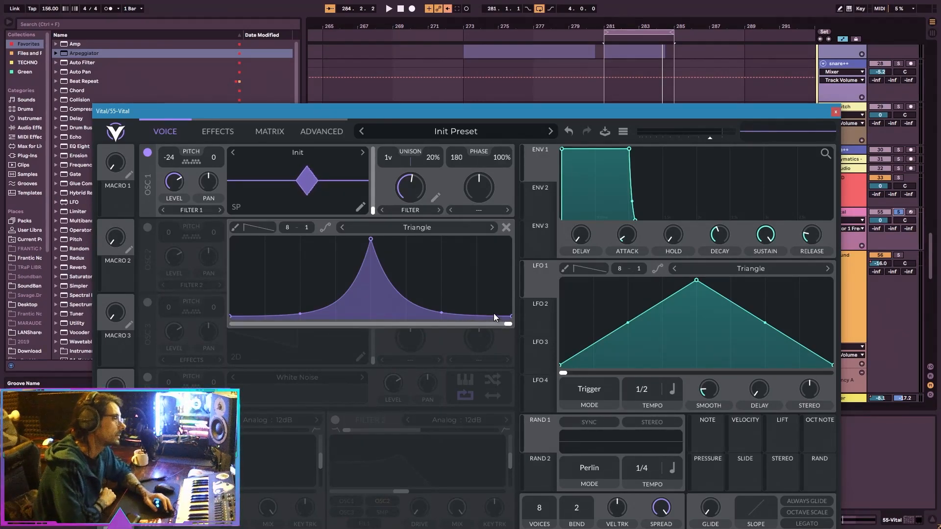
# Play the loop with the filter curve's phase offset at minimum, and sweep oscillator 1's spectral morph up to maximum.
pyautogui.moveTo(413, 194)
pyautogui.mouseDown()
pyautogui.moveTo(424, 163)
pyautogui.moveTo(416, 213)
pyautogui.moveTo(443, 193)
pyautogui.moveTo(398, 216)
pyautogui.moveTo(421, 213)
pyautogui.moveTo(423, 199)
pyautogui.mouseUp()
pyautogui.press('space')
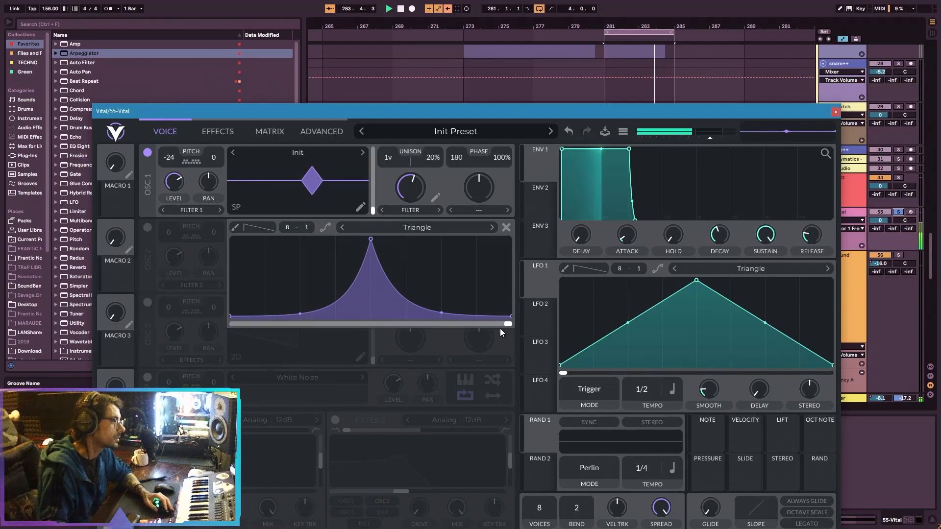
pyautogui.moveTo(512, 324); pyautogui.dragTo(235, 325)
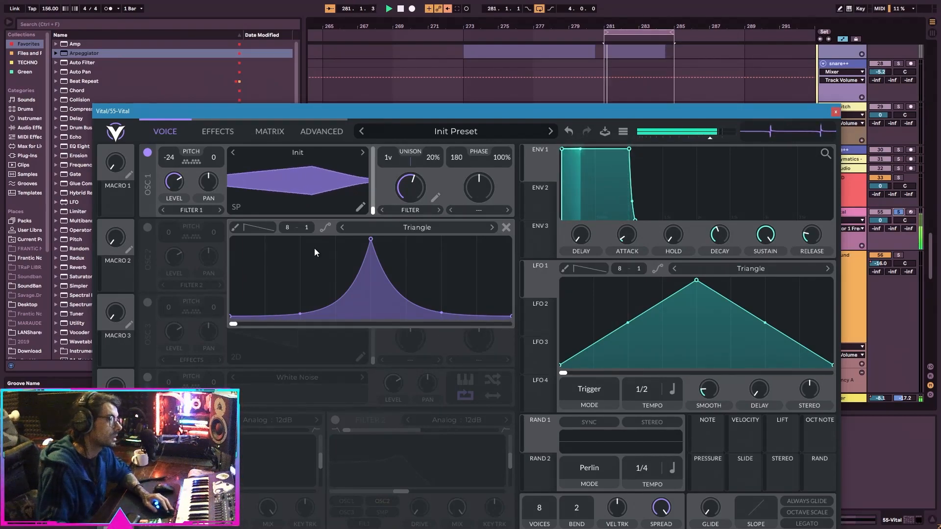
pyautogui.moveTo(410, 189); pyautogui.dragTo(434, 152)
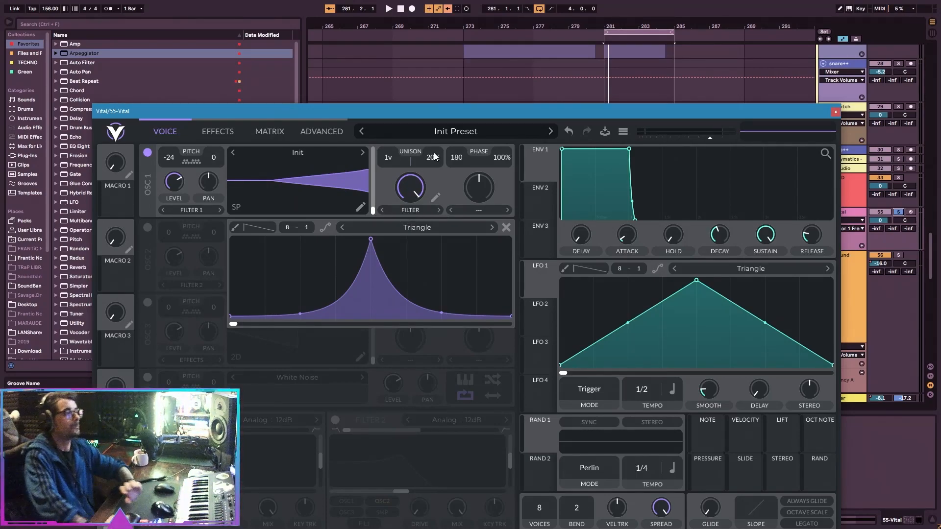
# Set oscillator 1's spectral morph to 0% and the filter curve's phase offset to maximum, auditioning the loop.
pyautogui.moveTo(412, 196); pyautogui.dragTo(447, 319)
pyautogui.press('space')
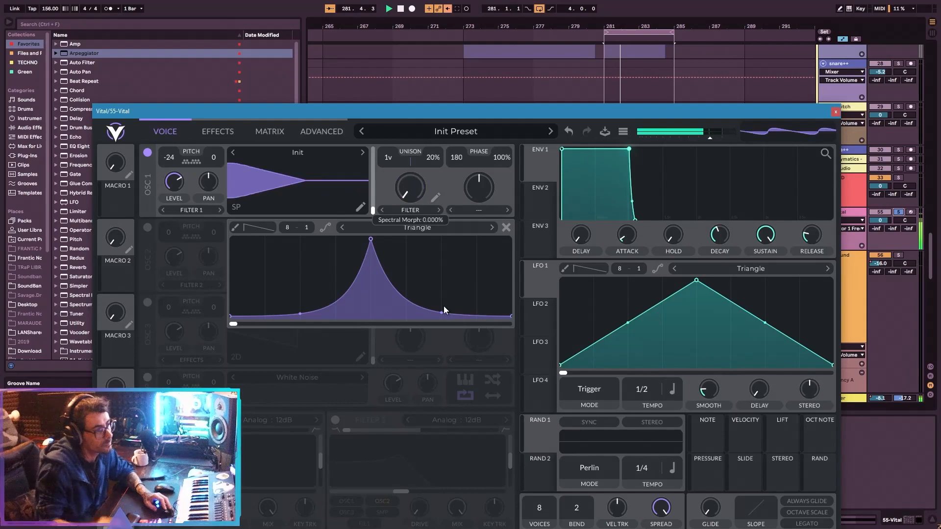
pyautogui.moveTo(243, 324); pyautogui.dragTo(508, 324)
pyautogui.press('space')
pyautogui.press('space')
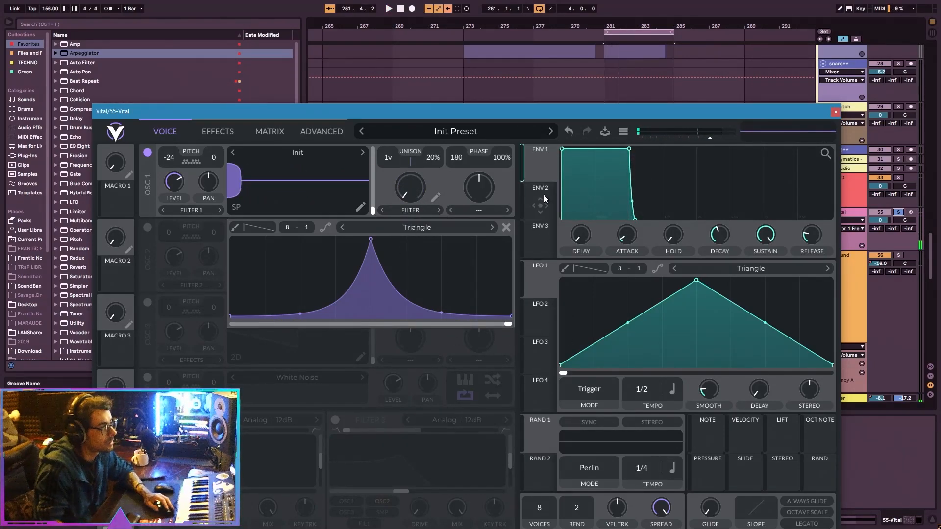
# Assign Env 2 to oscillator 1's spectral morph, with its sustain at zero and its decay at 0.164 secs.
pyautogui.moveTo(542, 198); pyautogui.dragTo(421, 251)
pyautogui.moveTo(278, 289); pyautogui.dragTo(402, 186)
pyautogui.moveTo(761, 236); pyautogui.dragTo(760, 323)
pyautogui.press('space')
pyautogui.moveTo(719, 230)
pyautogui.mouseDown()
pyautogui.moveTo(716, 242)
pyautogui.moveTo(721, 230)
pyautogui.moveTo(731, 236)
pyautogui.moveTo(723, 238)
pyautogui.mouseUp()
pyautogui.press('space')
pyautogui.press('space')
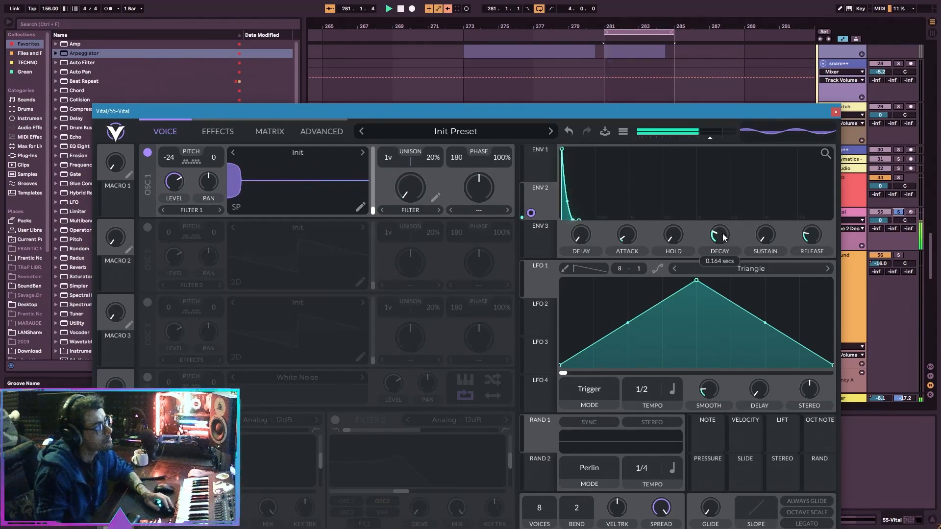
# Move the filter curve's peak to the low end and bend its falling slope to nearly straight.
pyautogui.click(436, 198)
pyautogui.moveTo(365, 245); pyautogui.dragTo(231, 240)
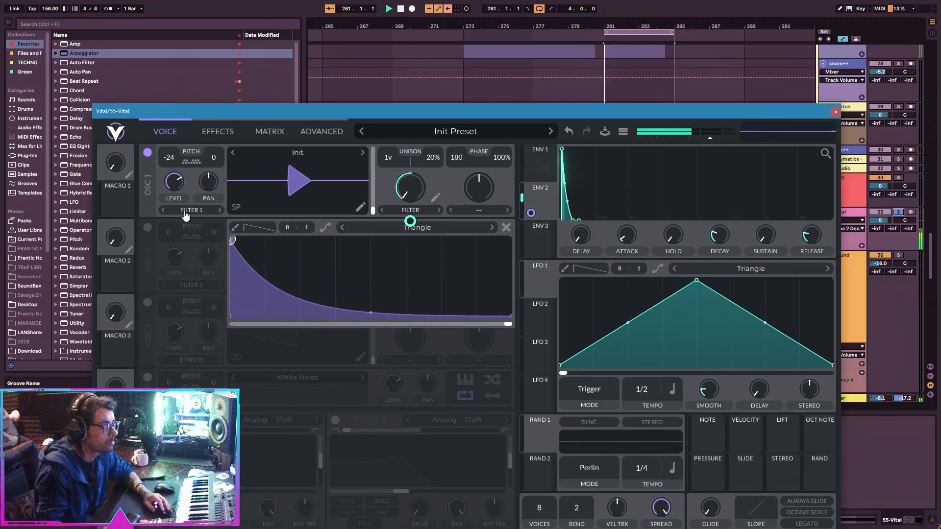
pyautogui.moveTo(382, 302); pyautogui.dragTo(413, 258)
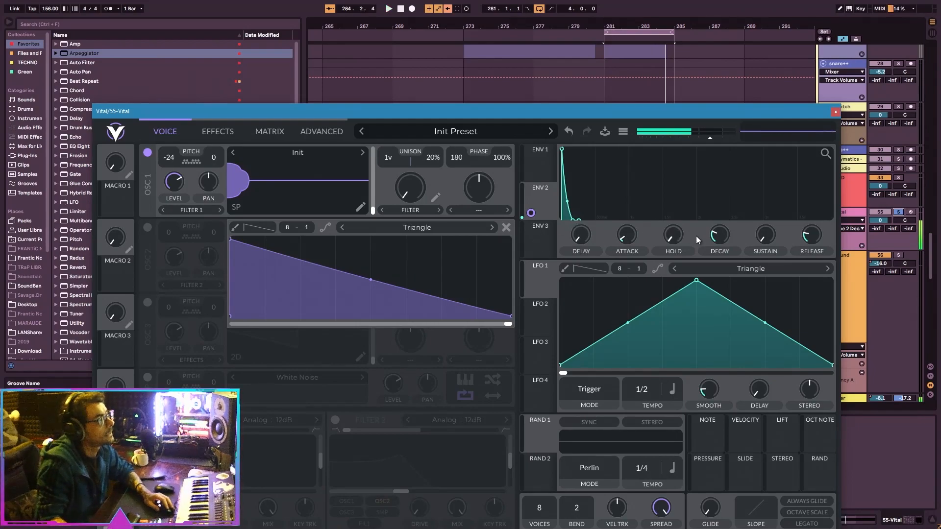
# Rescale Env 2's display to fit the envelope and lengthen its decay while auditioning the loop.
pyautogui.click(824, 155)
pyautogui.press('space')
pyautogui.press('space')
pyautogui.moveTo(633, 239); pyautogui.dragTo(654, 243)
pyautogui.press('space')
pyautogui.moveTo(717, 241); pyautogui.dragTo(715, 235)
pyautogui.press('space')
pyautogui.press('space')
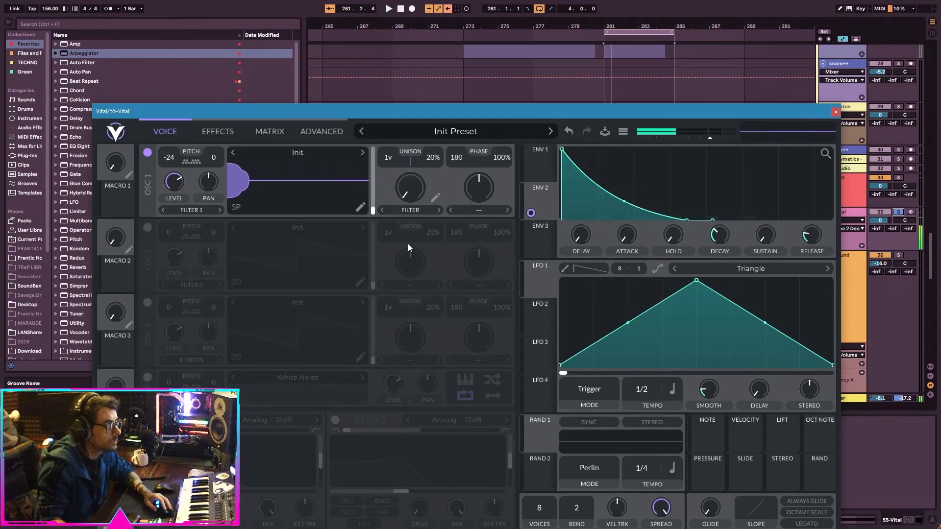
# Bend the filter curve into a steep falloff at the low end and set Env 2's decay to 0.786 secs.
pyautogui.click(441, 200)
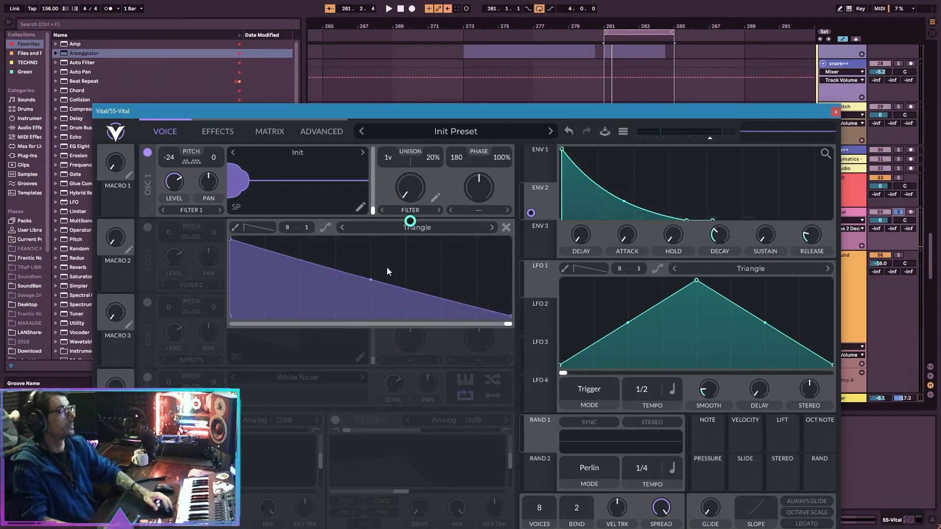
pyautogui.moveTo(375, 275); pyautogui.dragTo(365, 382)
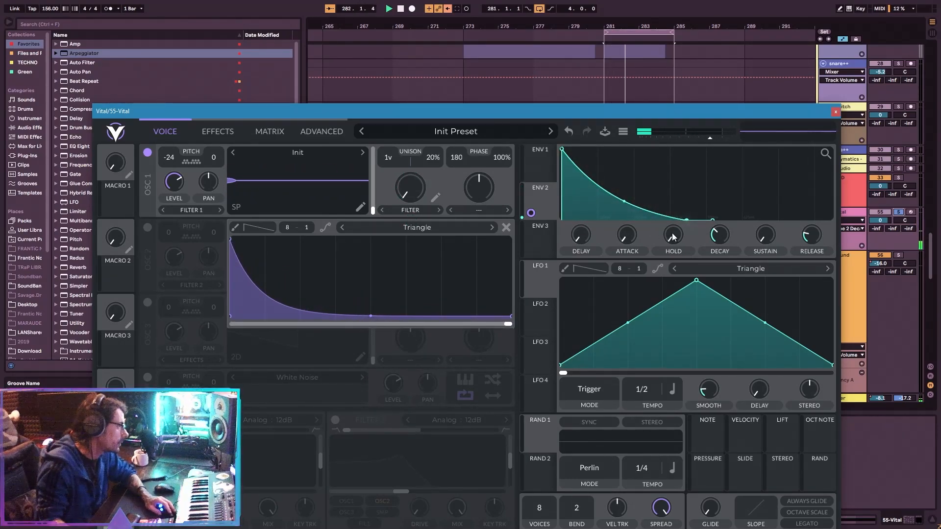
pyautogui.moveTo(719, 242); pyautogui.dragTo(722, 241)
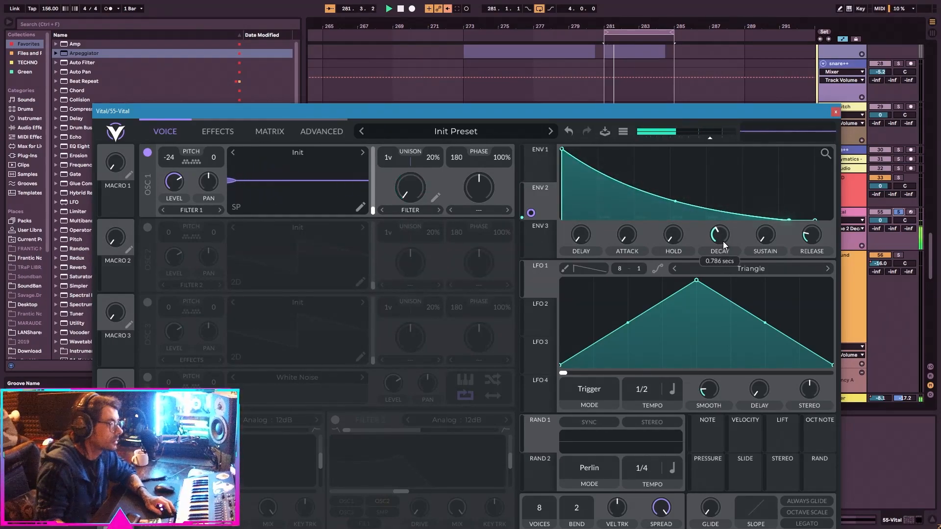
pyautogui.press('space')
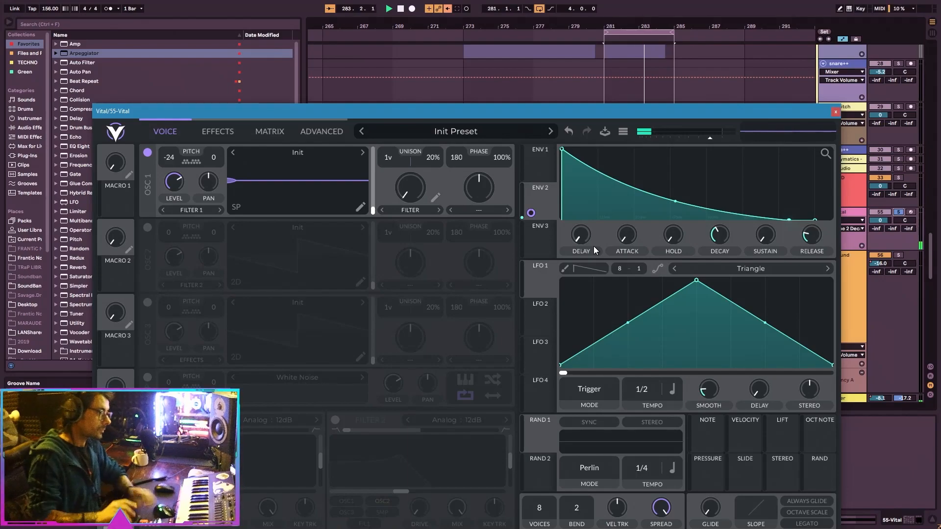
# Try Phaser as oscillator 1's spectral morph type for comparison, and return it to Filter.
pyautogui.click(434, 197)
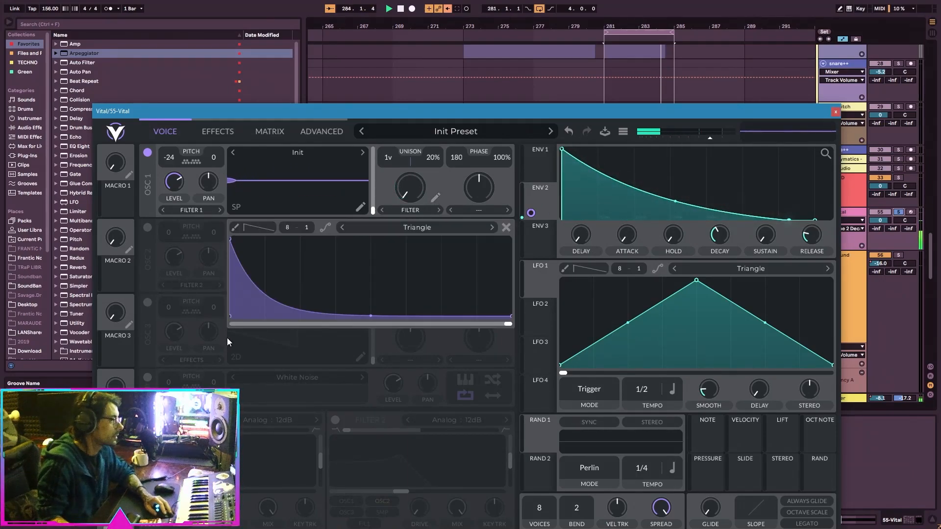
pyautogui.click(434, 210)
pyautogui.click(436, 209)
pyautogui.click(436, 210)
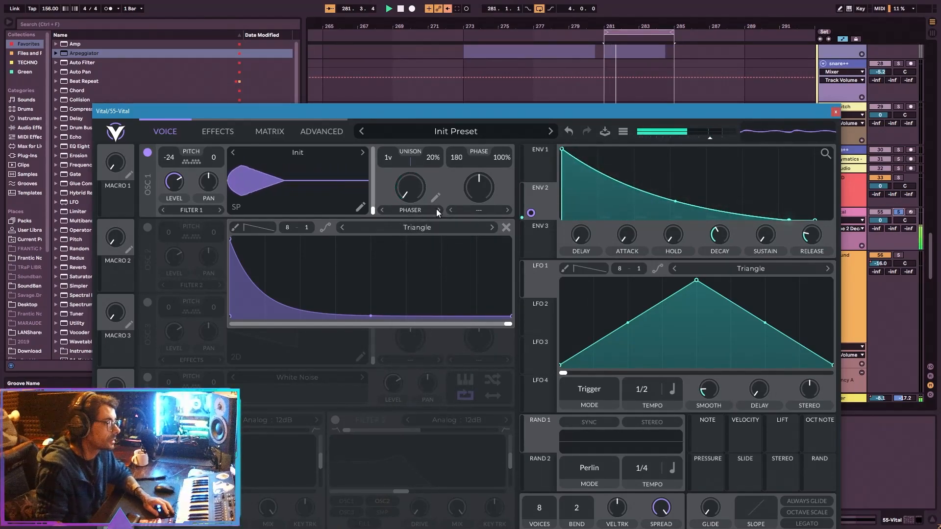
pyautogui.doubleClick(382, 210)
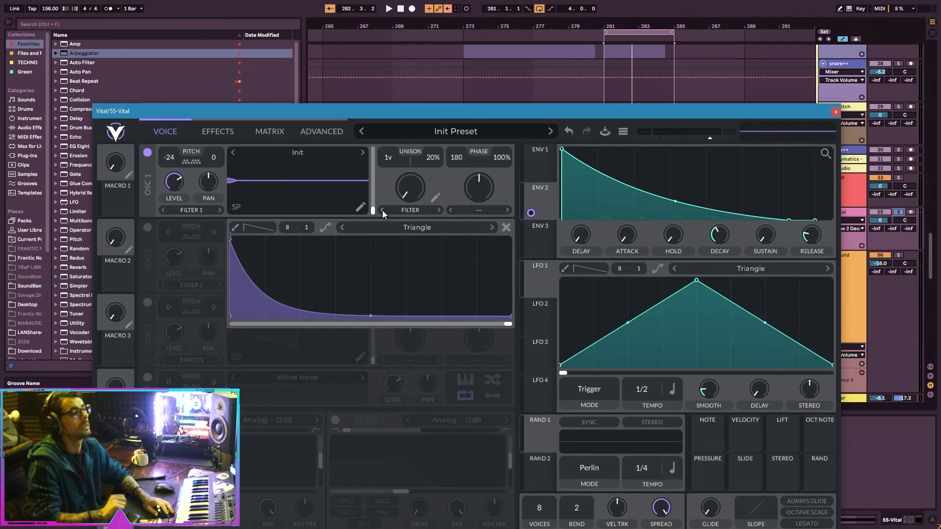
# Bend Env 2's decay segment slightly further inward while playing the loop.
pyautogui.press('space')
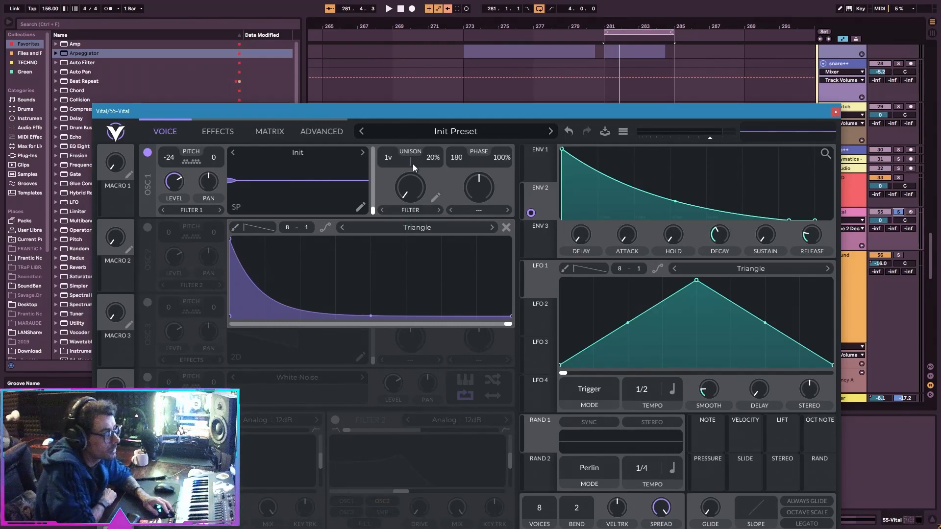
pyautogui.moveTo(674, 201); pyautogui.dragTo(645, 209)
pyautogui.press('space')
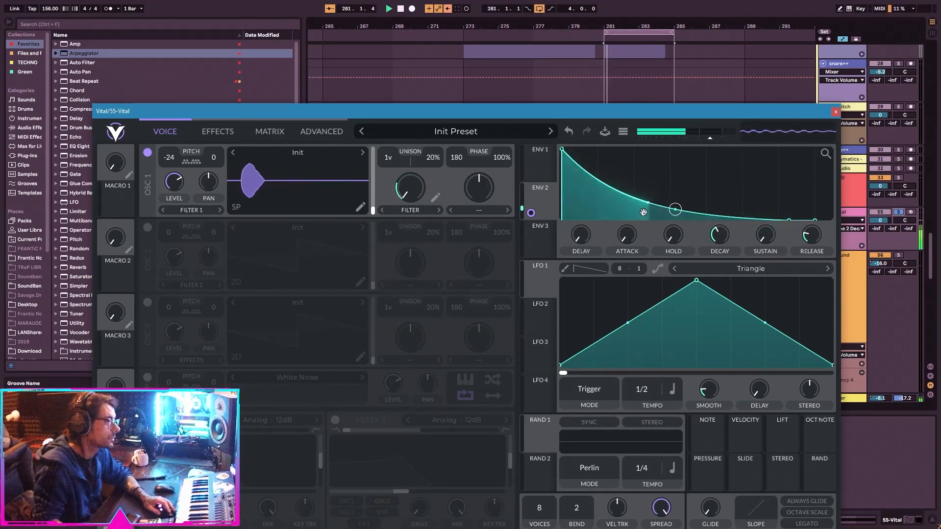
# Reopen the filter shape editor and bend the falling slope to be less steep, auditioning the loop.
pyautogui.click(431, 213)
pyautogui.moveTo(372, 317); pyautogui.dragTo(398, 266)
pyautogui.press('space')
pyautogui.moveTo(371, 309); pyautogui.dragTo(379, 293)
pyautogui.press('space')
pyautogui.press('space')
# Enable the Multiband Compressor effect, and try the Eq before turning it off again.
pyautogui.click(226, 126)
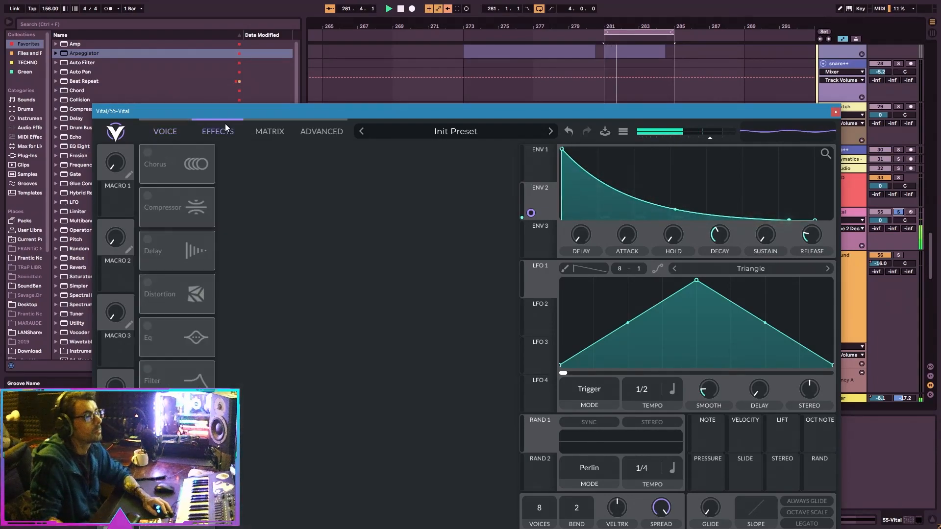
pyautogui.click(149, 197)
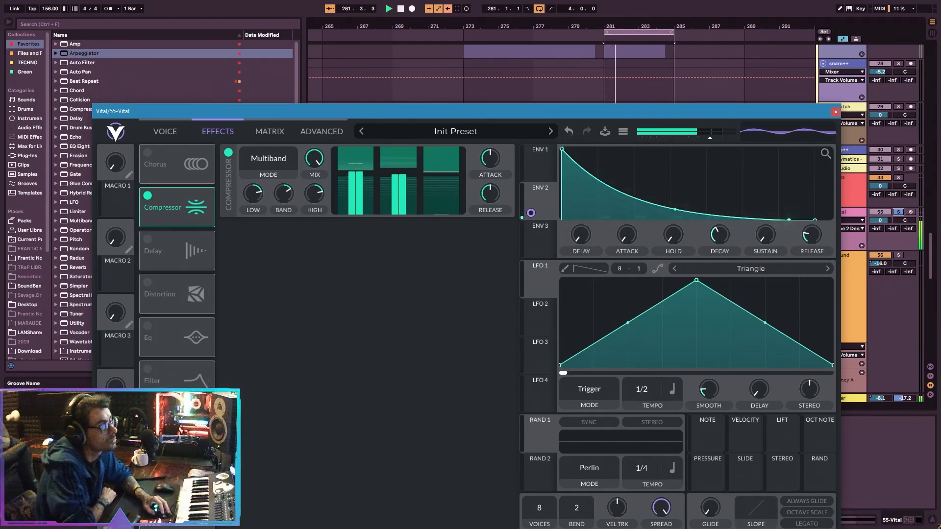
pyautogui.click(147, 326)
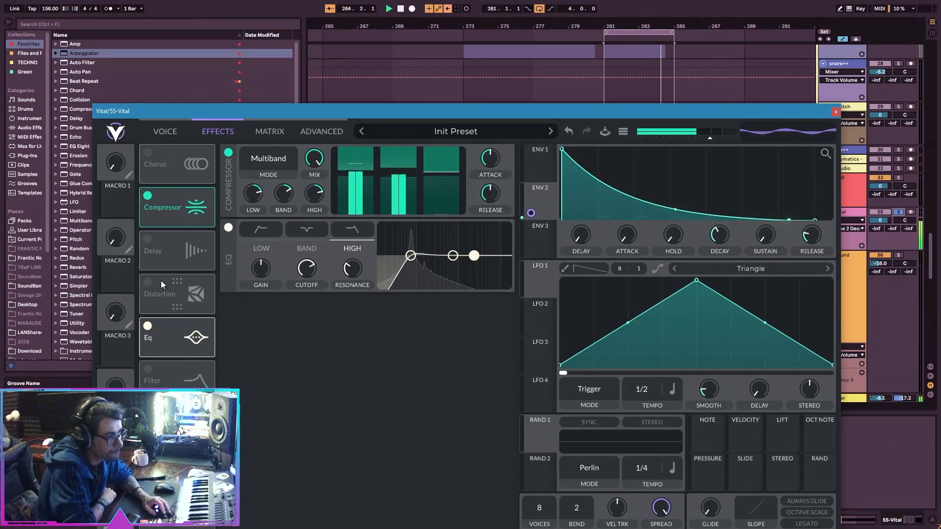
pyautogui.click(149, 327)
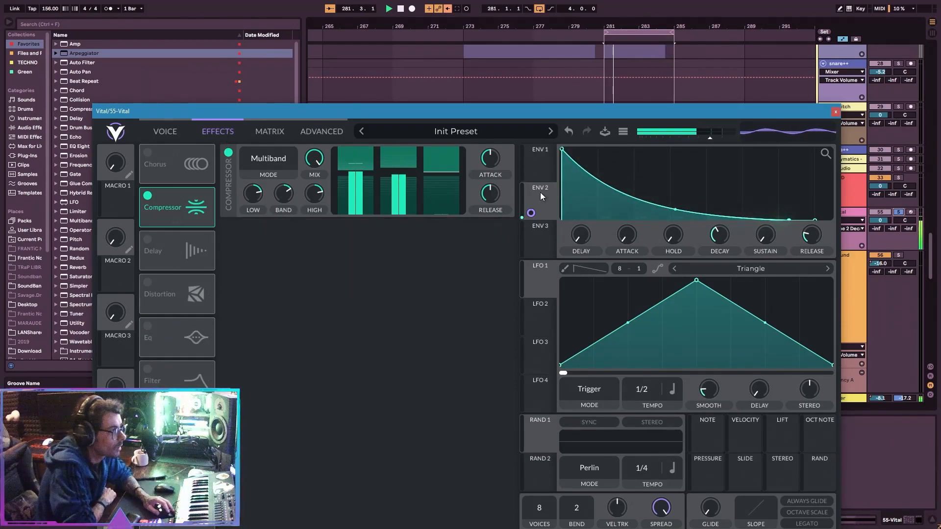
# Set Env 2's decay to 0.213 secs and oscillator 1's unison to 3 voices with 7% detune.
pyautogui.moveTo(719, 232); pyautogui.dragTo(717, 238)
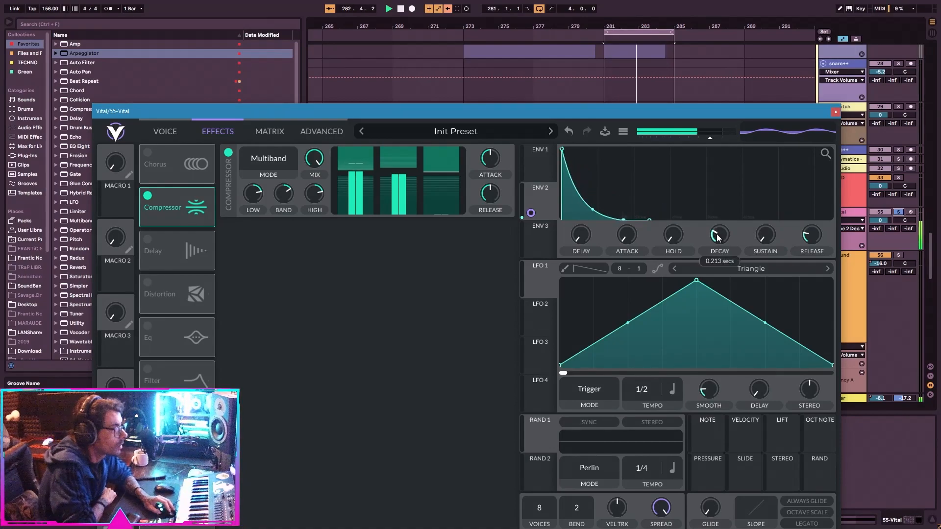
pyautogui.click(260, 135)
pyautogui.click(300, 133)
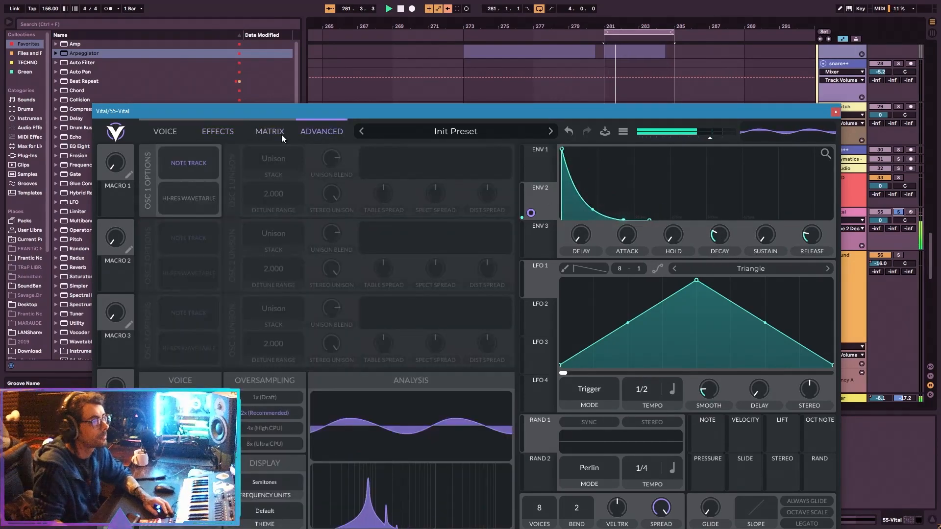
pyautogui.click(165, 132)
pyautogui.moveTo(392, 158); pyautogui.dragTo(430, 169)
# Lengthen Env 2's decay and bend its decay segment outward into a rounded falling curve.
pyautogui.moveTo(601, 210); pyautogui.dragTo(695, 253)
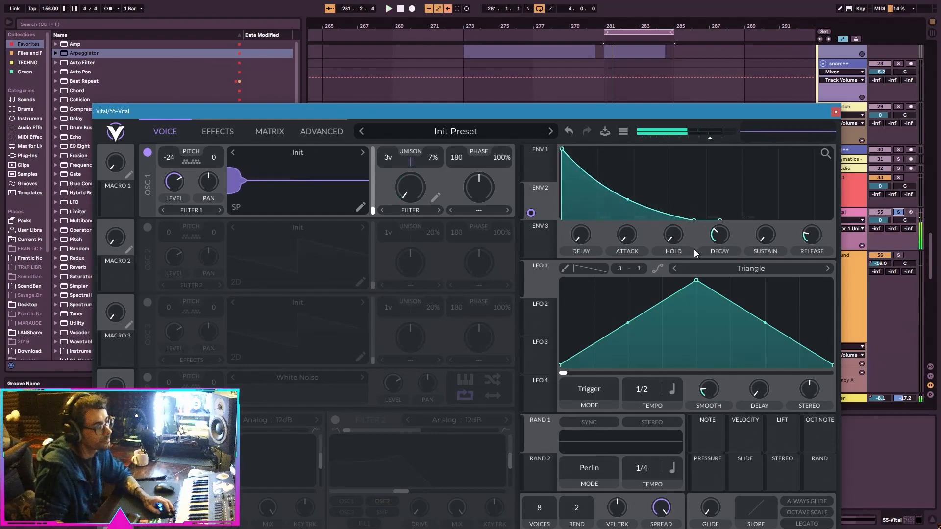
pyautogui.moveTo(628, 200); pyautogui.dragTo(628, 174)
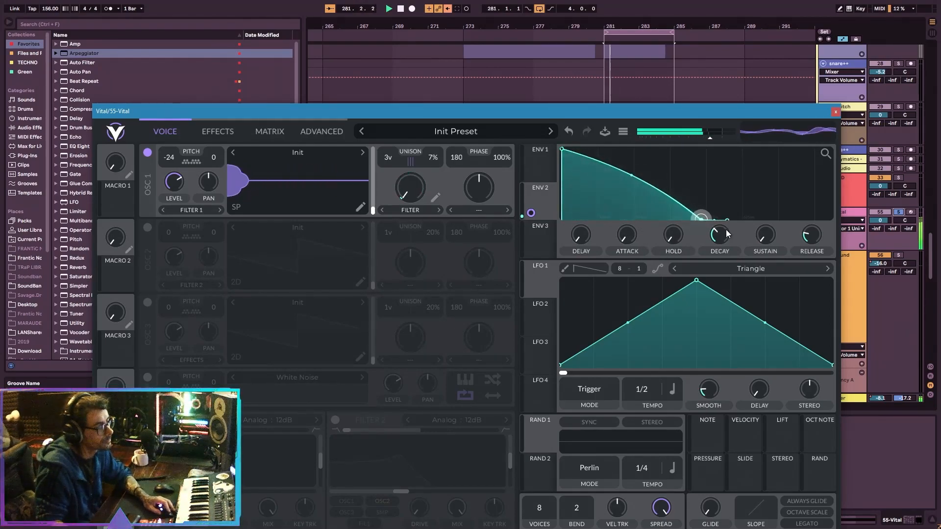
pyautogui.moveTo(716, 230); pyautogui.dragTo(795, 254)
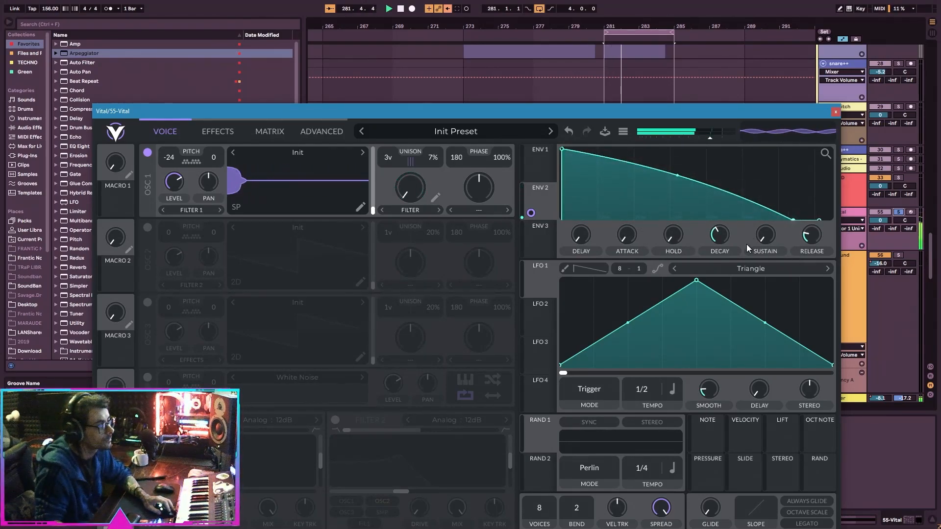
# Try modulating the filter curve's bend with Env 2 at different phase offsets and modulation amounts.
pyautogui.click(435, 197)
pyautogui.moveTo(497, 327); pyautogui.dragTo(398, 324)
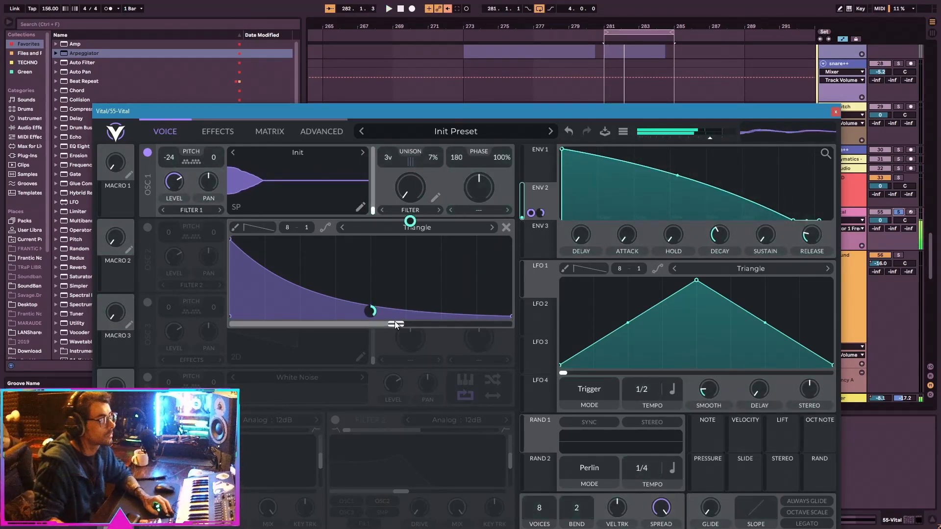
pyautogui.moveTo(395, 321); pyautogui.dragTo(513, 324)
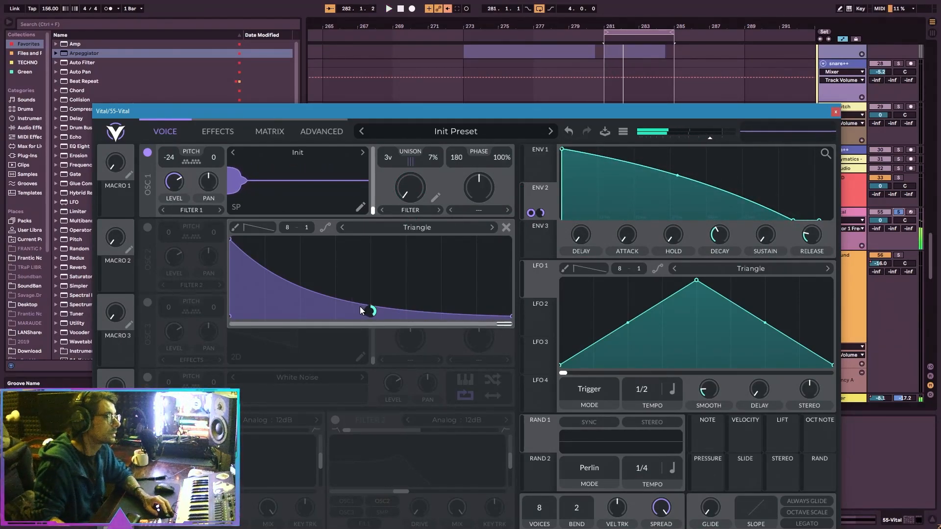
pyautogui.press('space')
pyautogui.moveTo(371, 311); pyautogui.dragTo(374, 314)
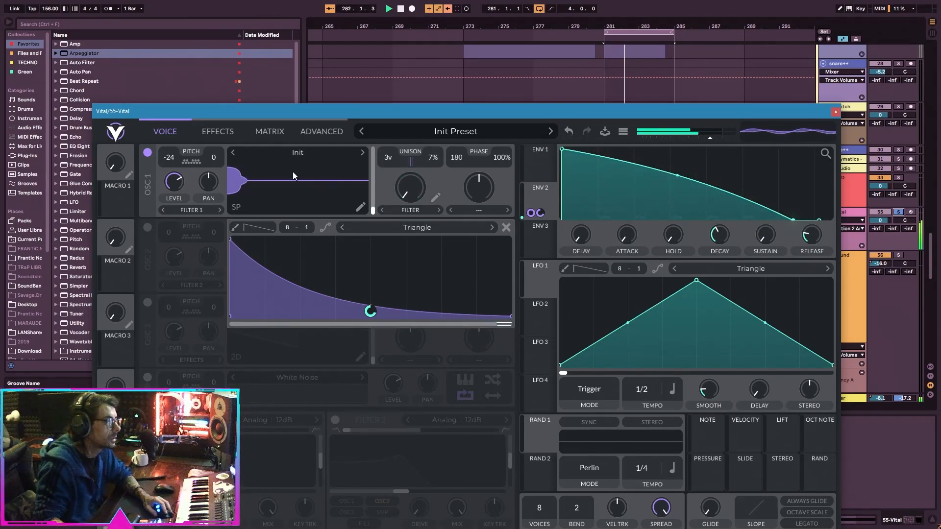
# Set the filter curve's phase offset near the middle and remove Env 2's modulation from the curve's bend.
pyautogui.moveTo(472, 322); pyautogui.dragTo(359, 321)
pyautogui.doubleClick(370, 312)
pyautogui.click(214, 128)
pyautogui.click(185, 128)
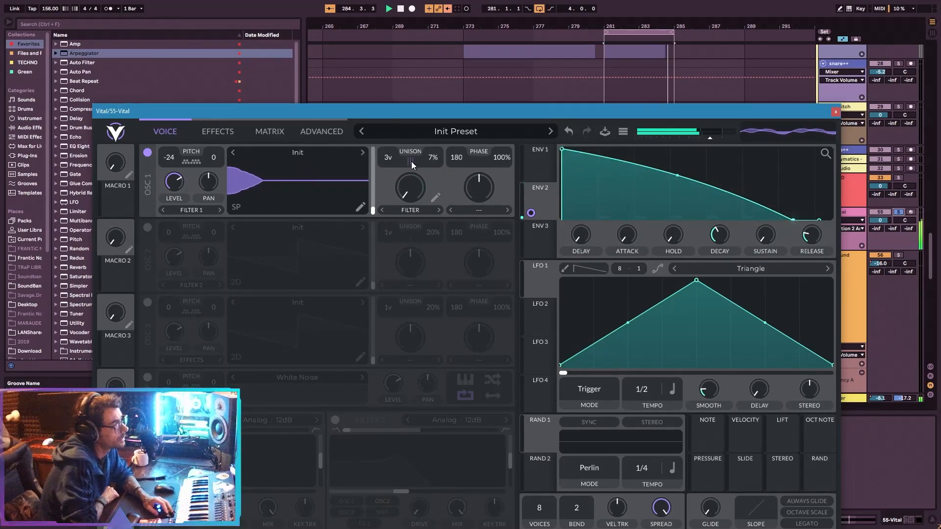
# Set oscillator 1's unison stack to Sub Harmonics and its unison to 4 voices with 14% detune.
pyautogui.click(323, 130)
pyautogui.click(267, 160)
pyautogui.click(290, 303)
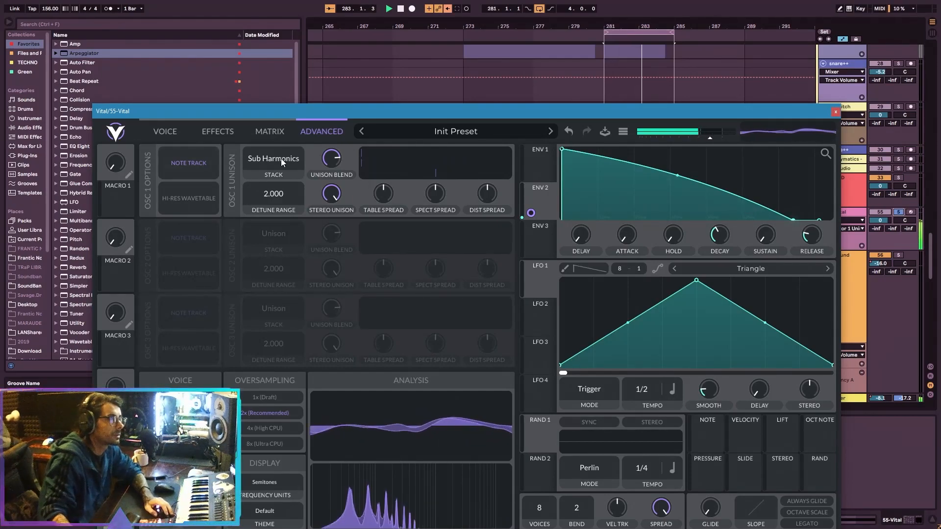
pyautogui.click(162, 132)
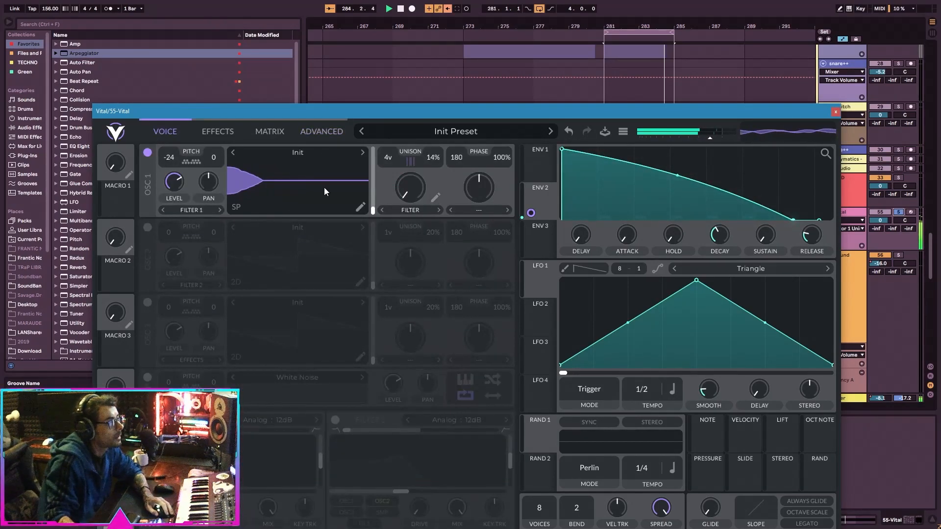
# Audition the Odd Harmonics and Harmonics unison stacks on oscillator 1 and return to Sub Harmonics.
pyautogui.click(269, 132)
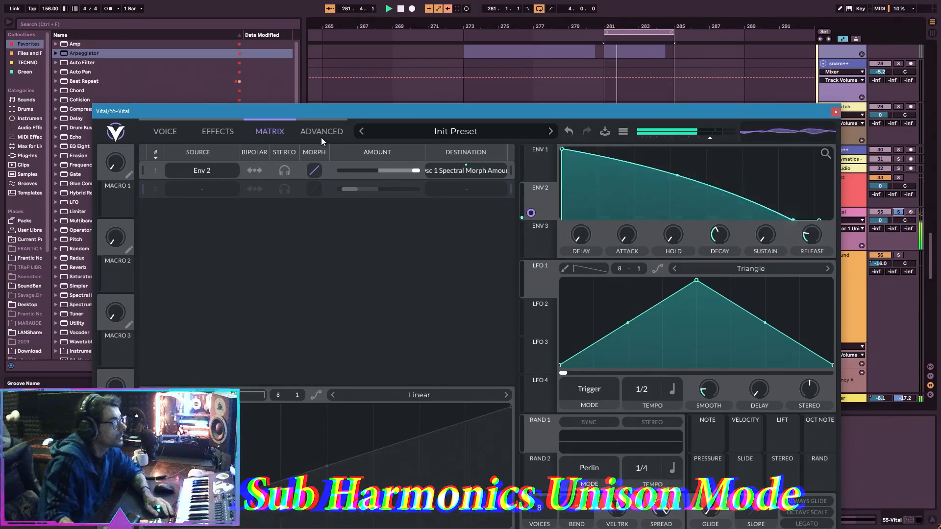
pyautogui.click(321, 135)
pyautogui.click(283, 165)
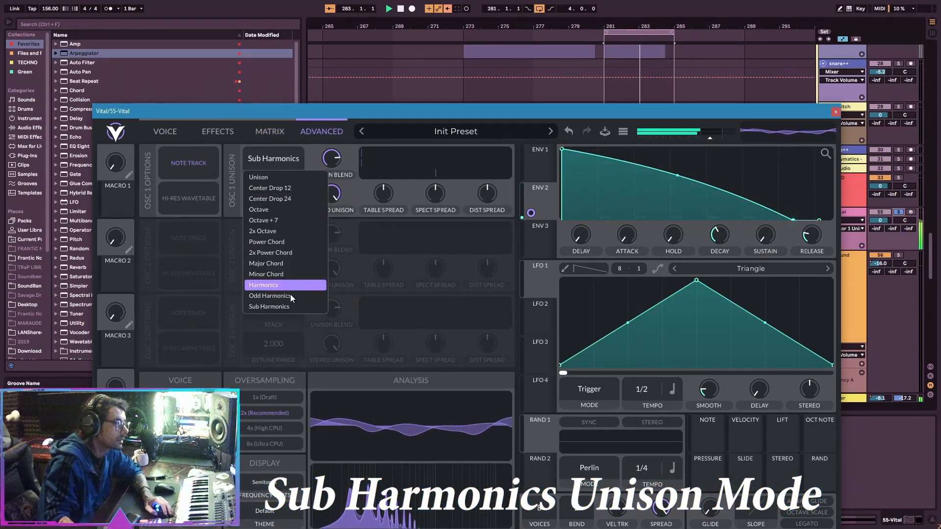
pyautogui.click(289, 297)
pyautogui.click(281, 158)
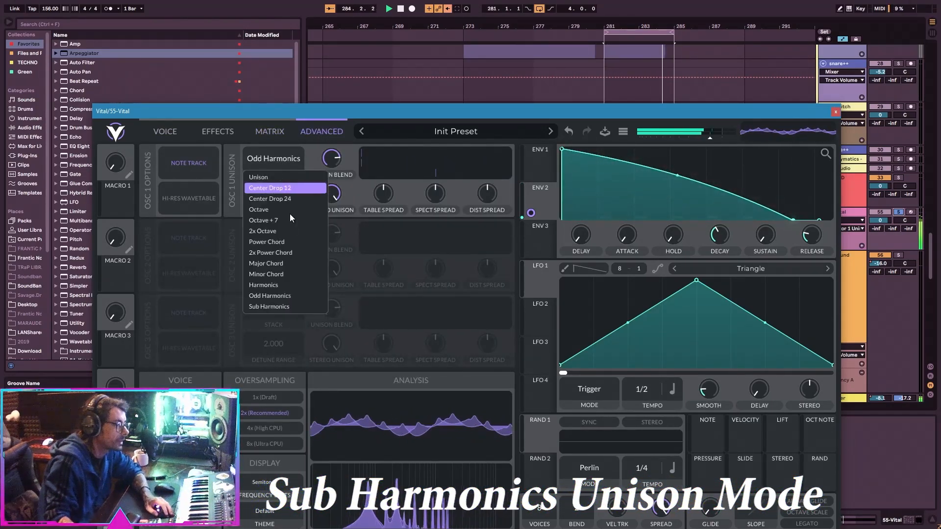
pyautogui.click(293, 285)
pyautogui.click(273, 161)
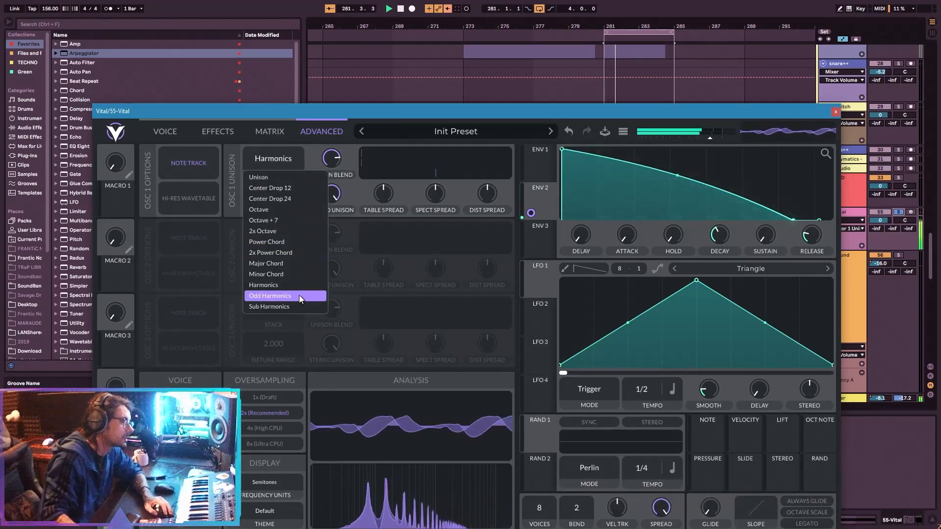
pyautogui.click(293, 306)
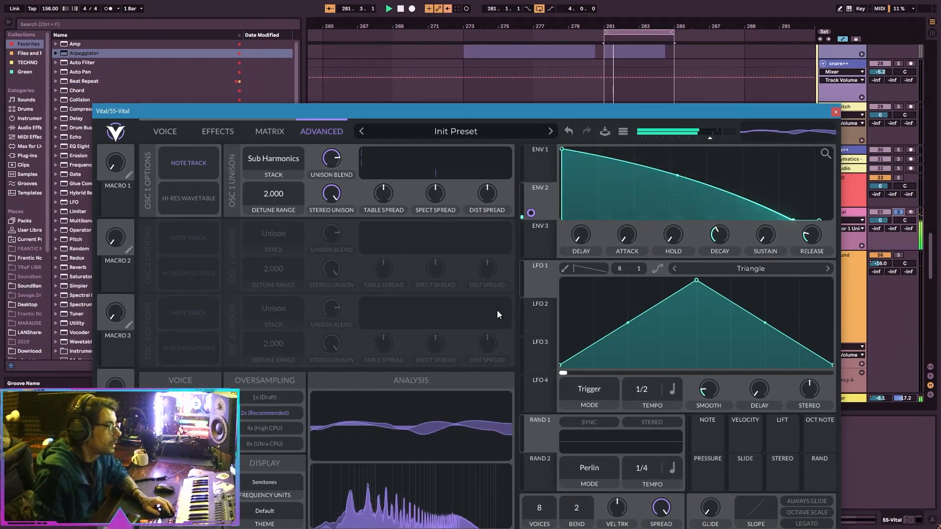
# Modulate oscillator 1's spectral spread with Random 1, make the modulation bipolar and turn on Random 1's sync.
pyautogui.moveTo(540, 437); pyautogui.dragTo(445, 202)
pyautogui.rightClick(436, 222)
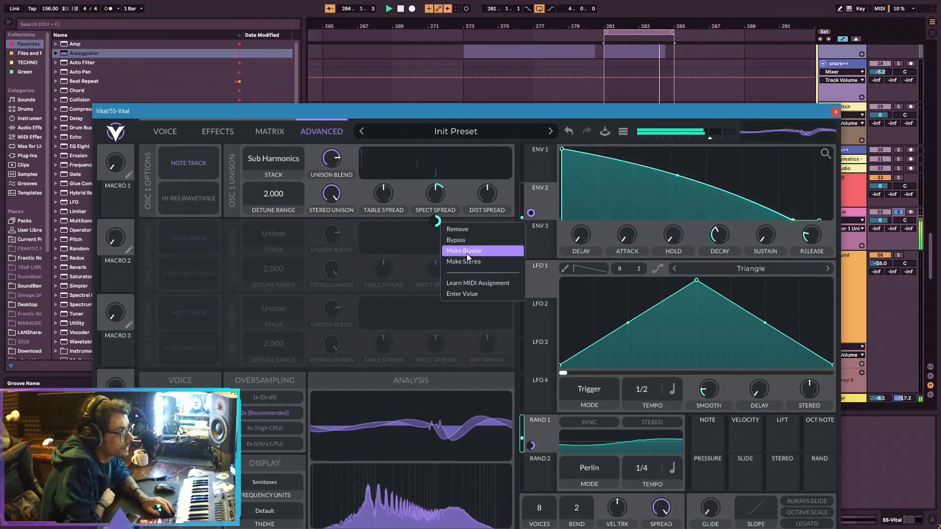
pyautogui.click(467, 254)
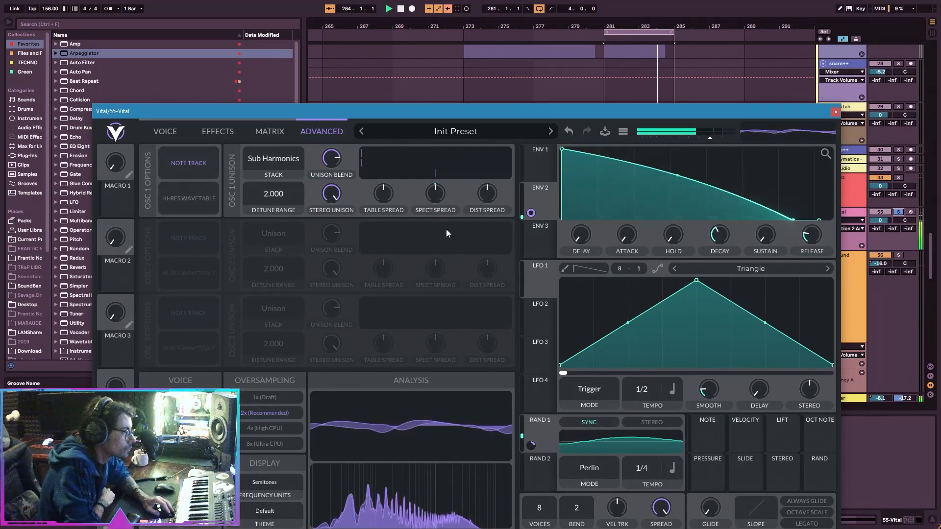
# Enable the reverb ahead of the compressor in the effects chain, raising its mix and shortening its time.
pyautogui.click(218, 131)
pyautogui.click(147, 500)
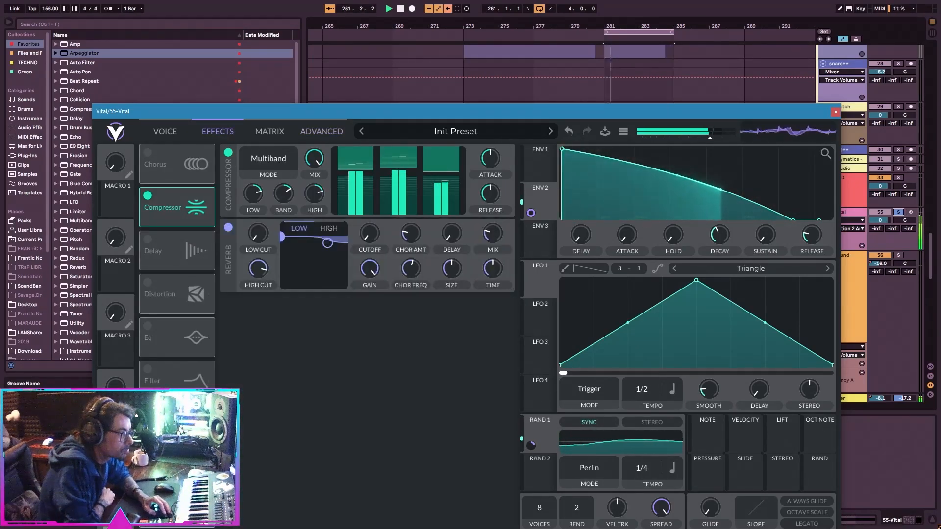
pyautogui.moveTo(175, 516); pyautogui.dragTo(176, 180)
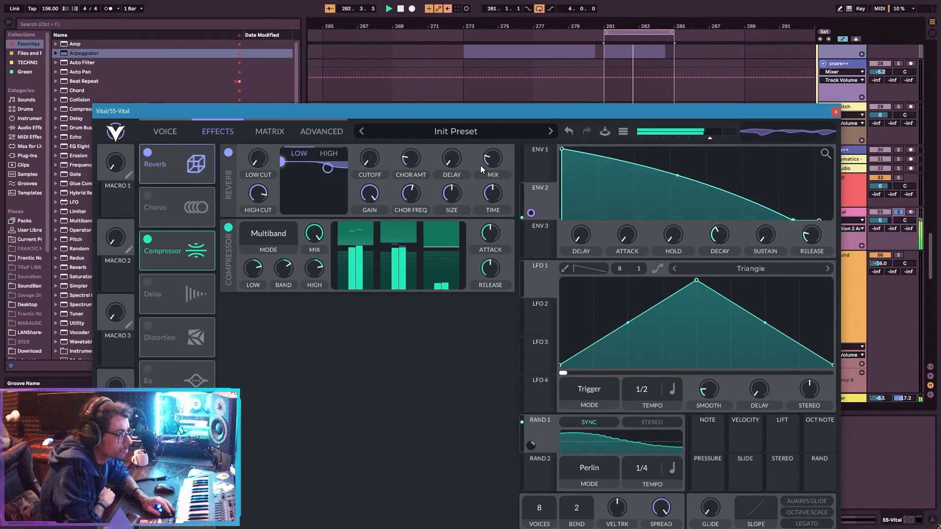
pyautogui.moveTo(494, 195); pyautogui.dragTo(497, 172)
pyautogui.click(321, 131)
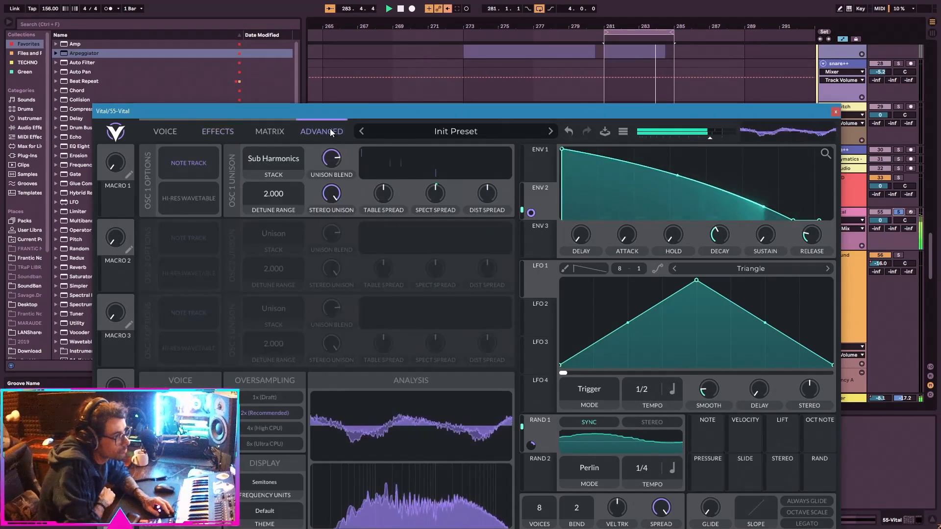
pyautogui.click(218, 131)
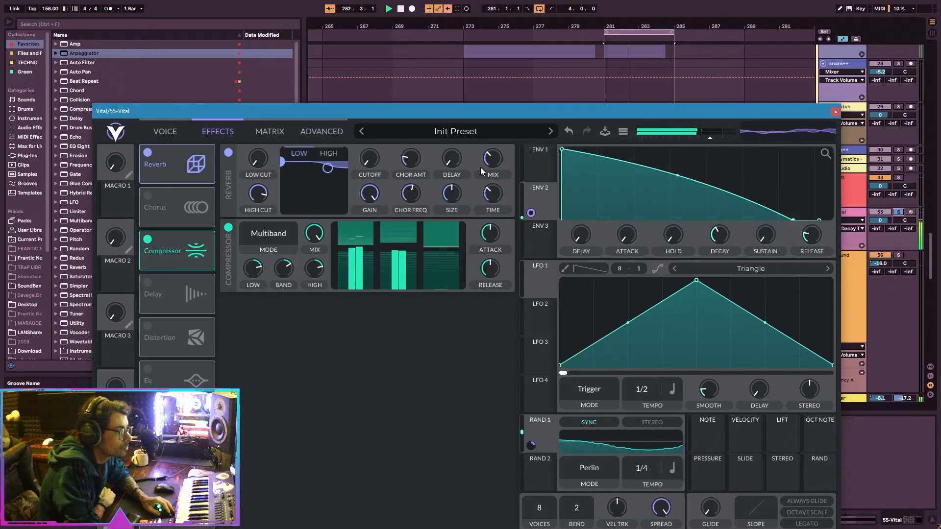
# Set oscillator 1's spectral spread to about 42% and its unison blend to about 59%, with Random 1 running at 1/2 tempo.
pyautogui.click(322, 131)
pyautogui.moveTo(437, 189); pyautogui.dragTo(457, 193)
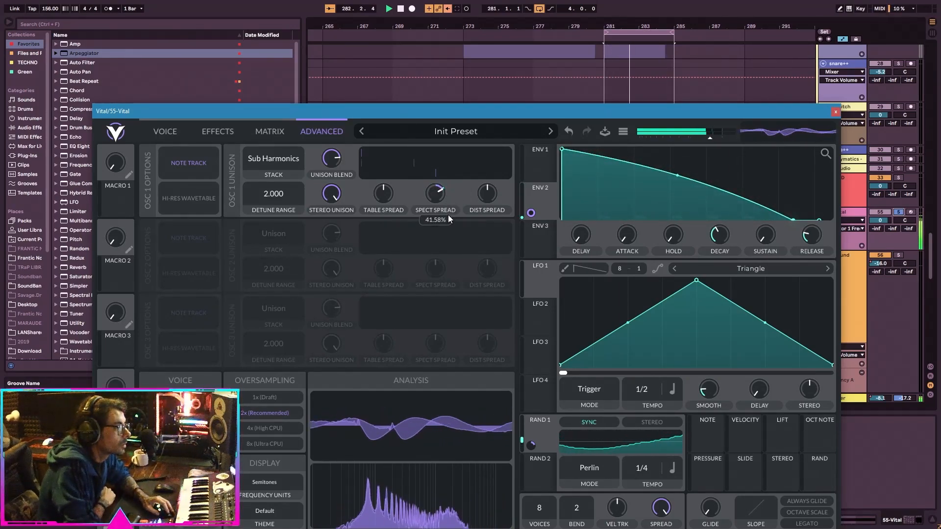
pyautogui.moveTo(639, 469); pyautogui.dragTo(636, 475)
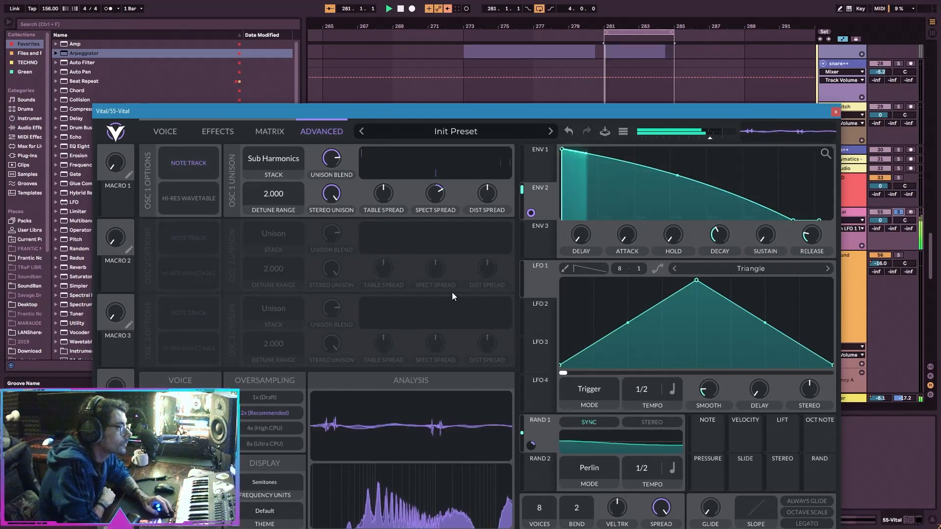
pyautogui.moveTo(332, 160); pyautogui.dragTo(333, 182)
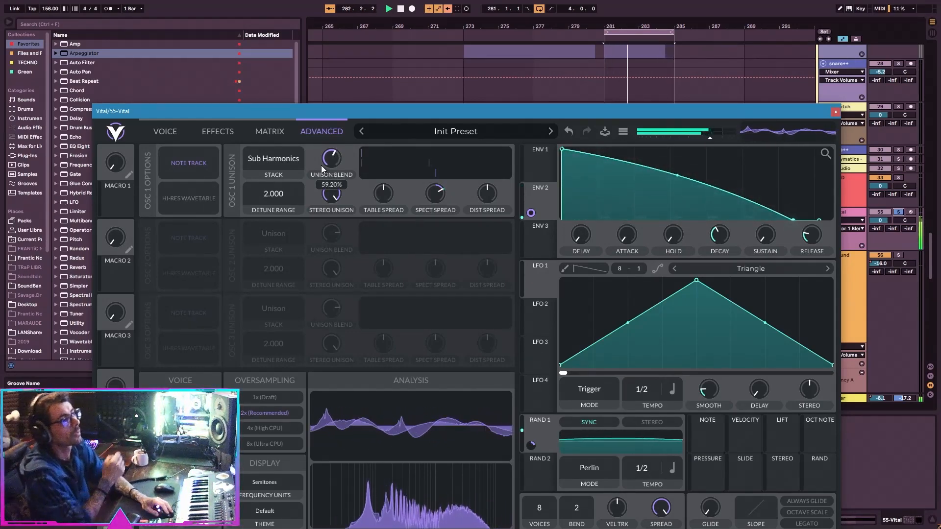
# Enable oscillator 2, transpose it to -36 and set its spectral morph type to Spectral Filter.
pyautogui.click(167, 132)
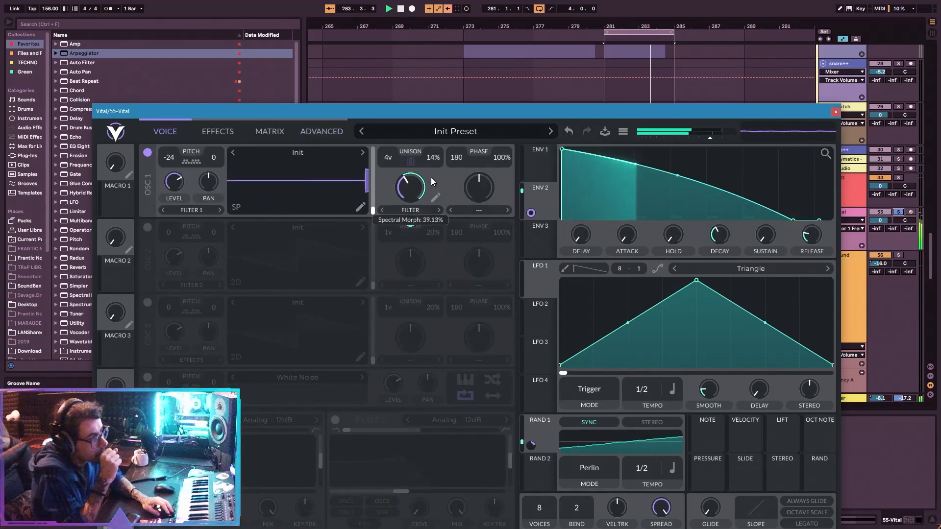
pyautogui.click(147, 226)
pyautogui.moveTo(169, 232); pyautogui.dragTo(168, 253)
pyautogui.doubleClick(171, 239)
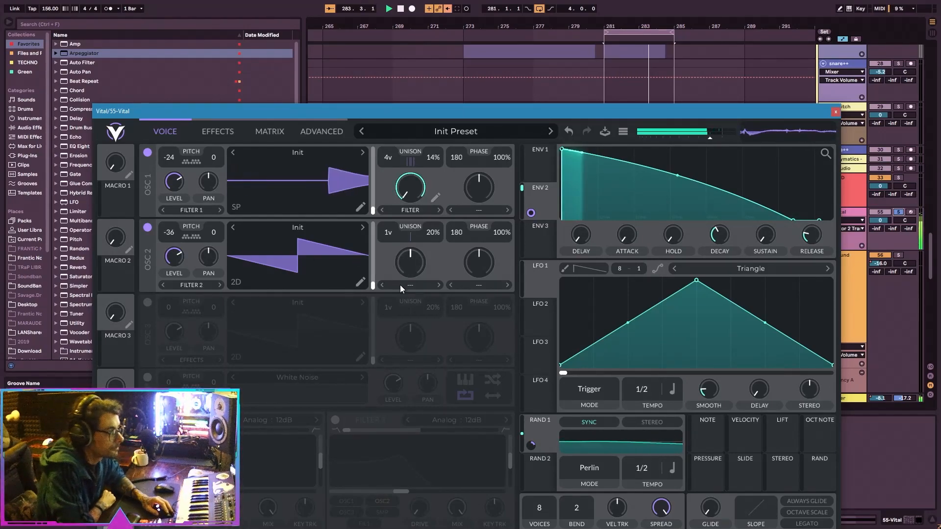
pyautogui.click(427, 285)
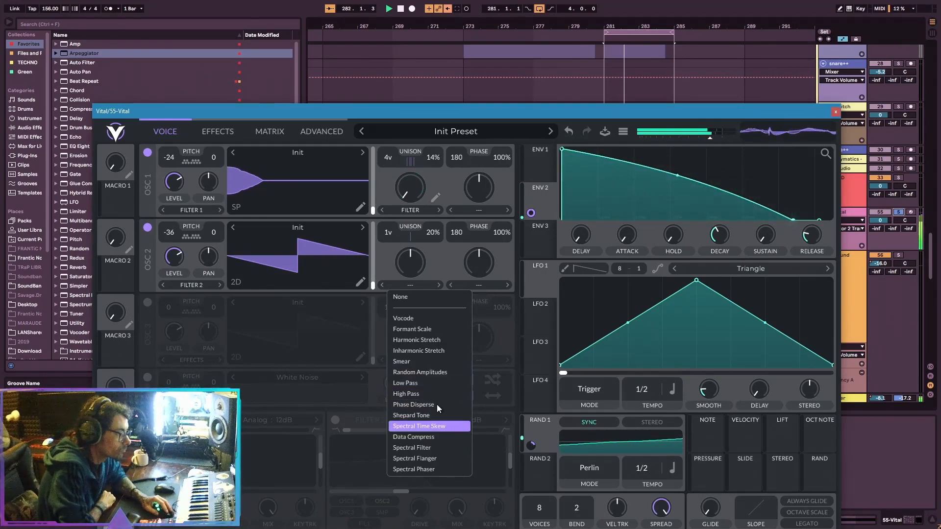
pyautogui.click(431, 447)
pyautogui.click(415, 286)
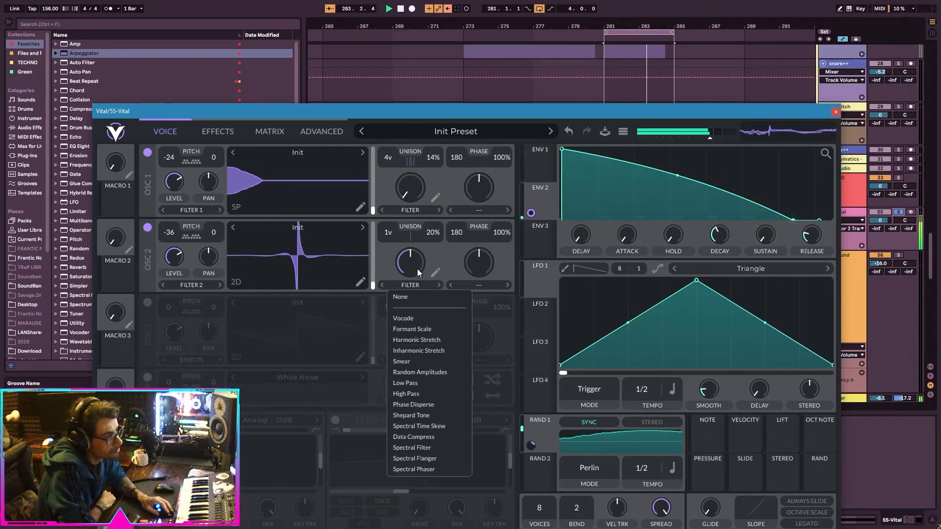
# Lower oscillator 1's level and bend the rising side of oscillator 2's filter curve inward.
pyautogui.moveTo(175, 184); pyautogui.dragTo(174, 230)
pyautogui.click(436, 273)
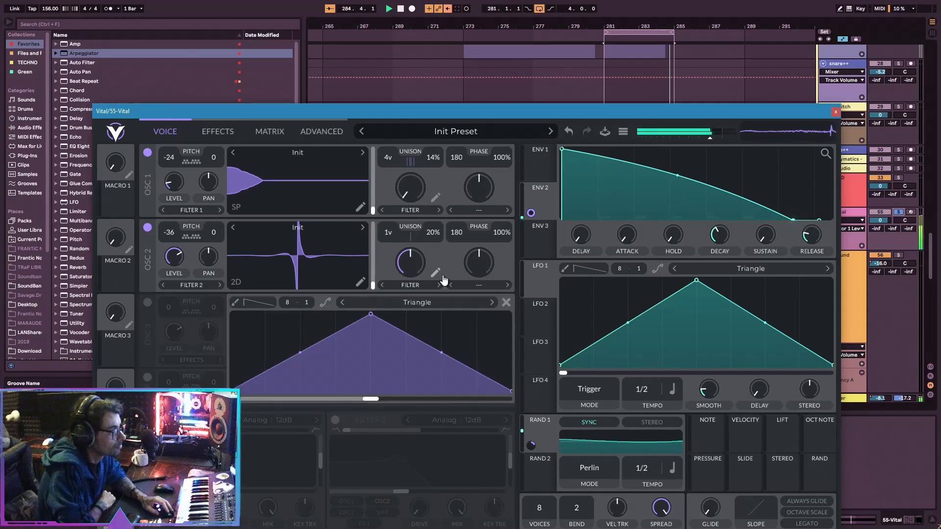
pyautogui.moveTo(299, 352); pyautogui.dragTo(305, 379)
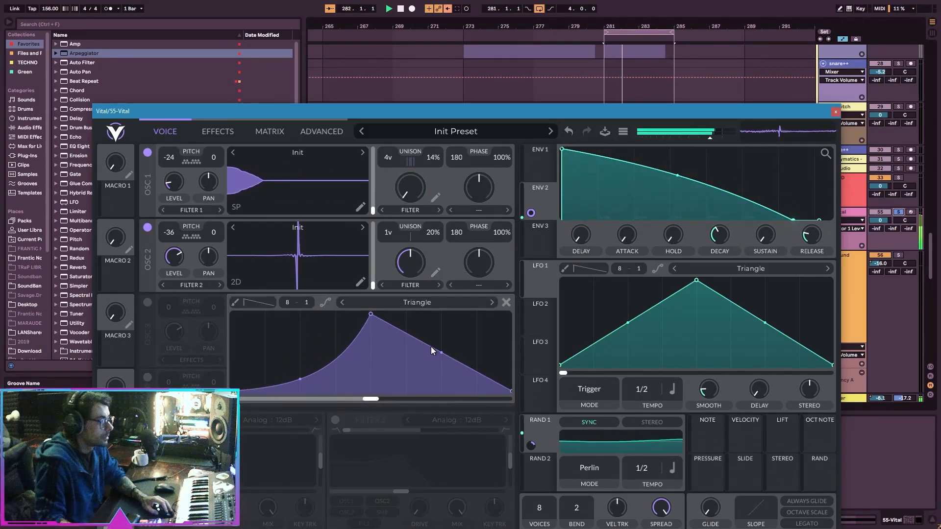
# Try an early peak and a flat line in oscillator 2's filter curve, finishing with a centred peak with both slopes bent inward.
pyautogui.moveTo(371, 314); pyautogui.dragTo(235, 306)
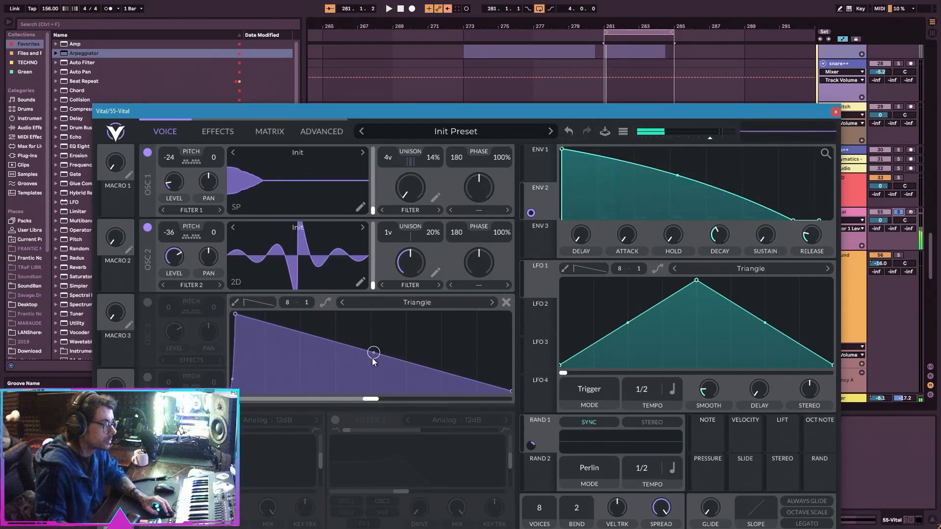
pyautogui.moveTo(374, 354); pyautogui.dragTo(373, 377)
pyautogui.moveTo(235, 314); pyautogui.dragTo(371, 314)
pyautogui.moveTo(299, 379); pyautogui.dragTo(300, 325)
pyautogui.moveTo(507, 392); pyautogui.dragTo(511, 314)
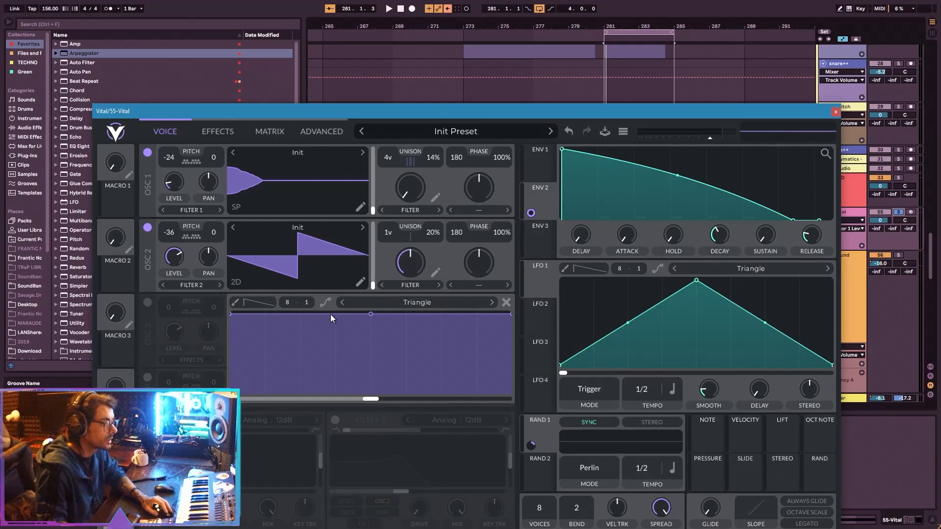
pyautogui.moveTo(232, 314); pyautogui.dragTo(252, 429)
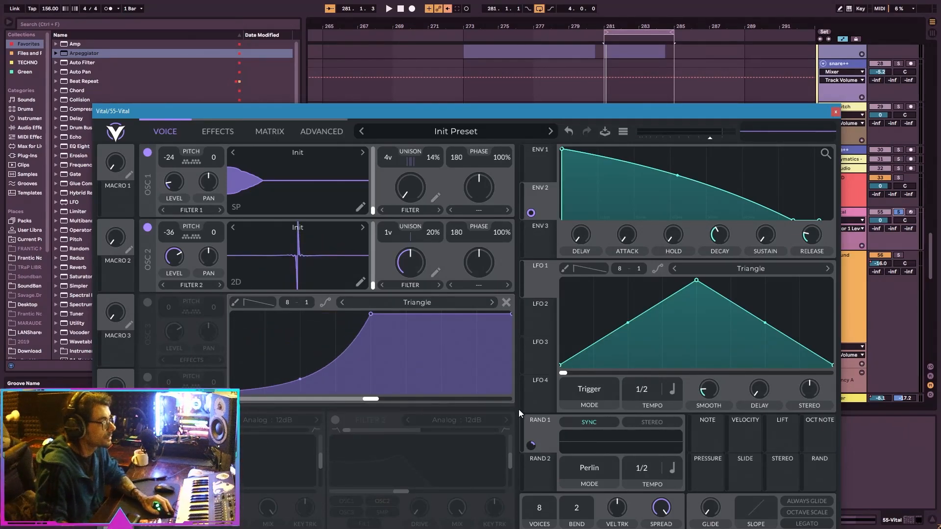
pyautogui.moveTo(508, 315); pyautogui.dragTo(511, 391)
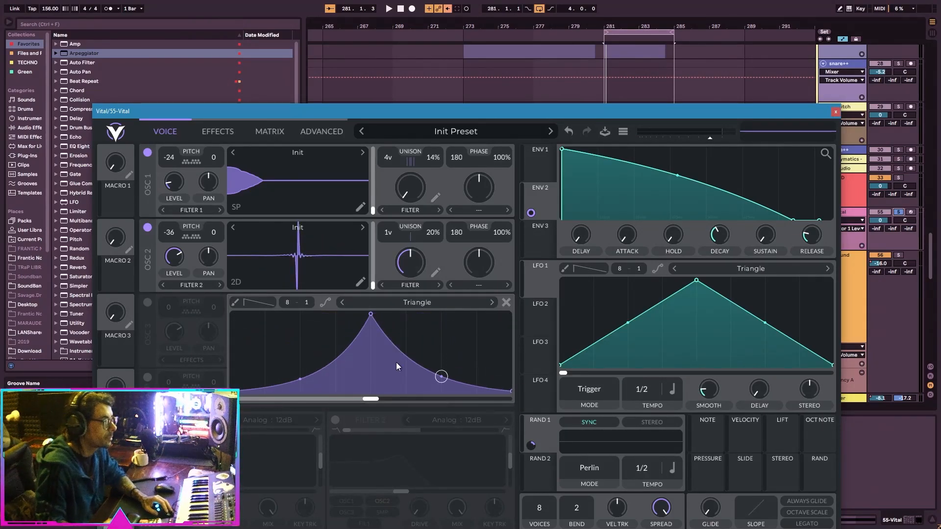
# Flip oscillator 2's filter curve vertically so its peak becomes a dip.
pyautogui.rightClick(326, 344)
pyautogui.click(353, 386)
pyautogui.rightClick(324, 334)
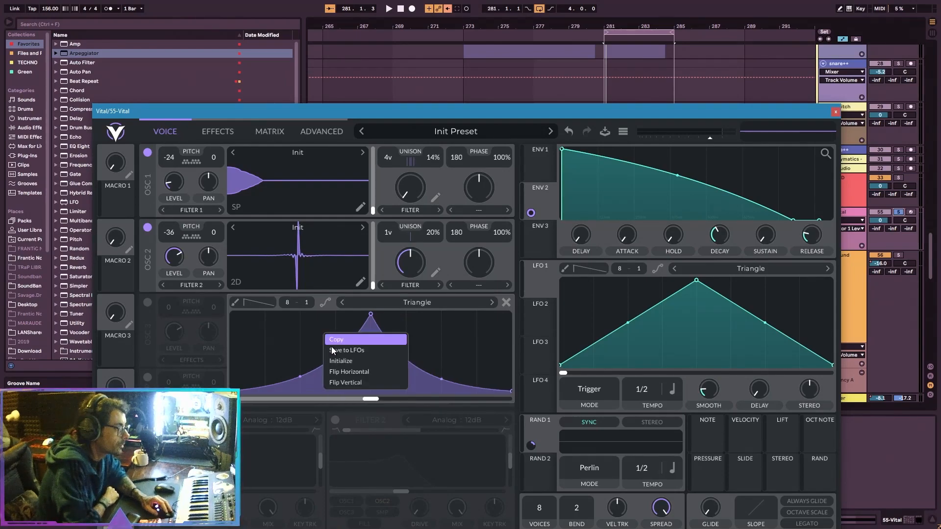
pyautogui.click(354, 382)
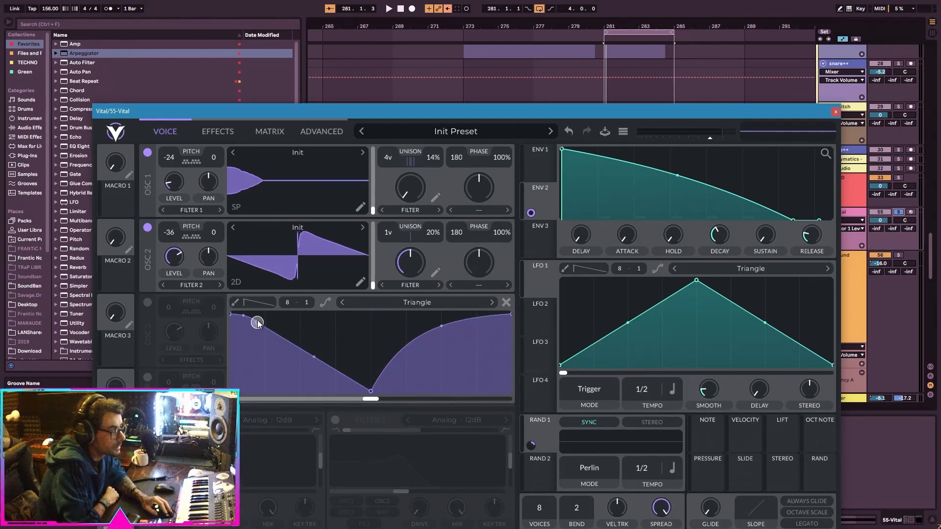
# Add a full-height point on each side of the filter curve's dip and bend the slopes to form a narrow central notch.
pyautogui.doubleClick(257, 319)
pyautogui.moveTo(257, 320); pyautogui.dragTo(326, 312)
pyautogui.doubleClick(474, 315)
pyautogui.moveTo(474, 316); pyautogui.dragTo(435, 307)
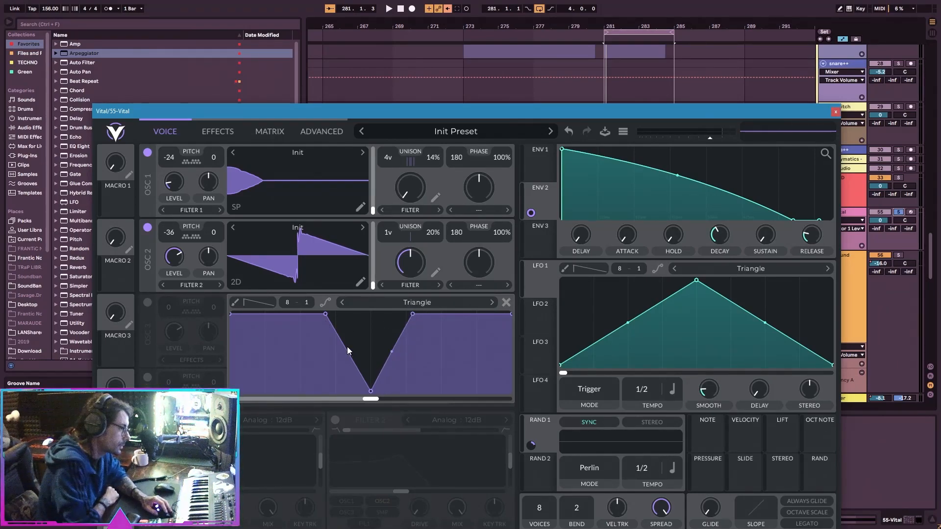
pyautogui.moveTo(352, 356); pyautogui.dragTo(397, 351)
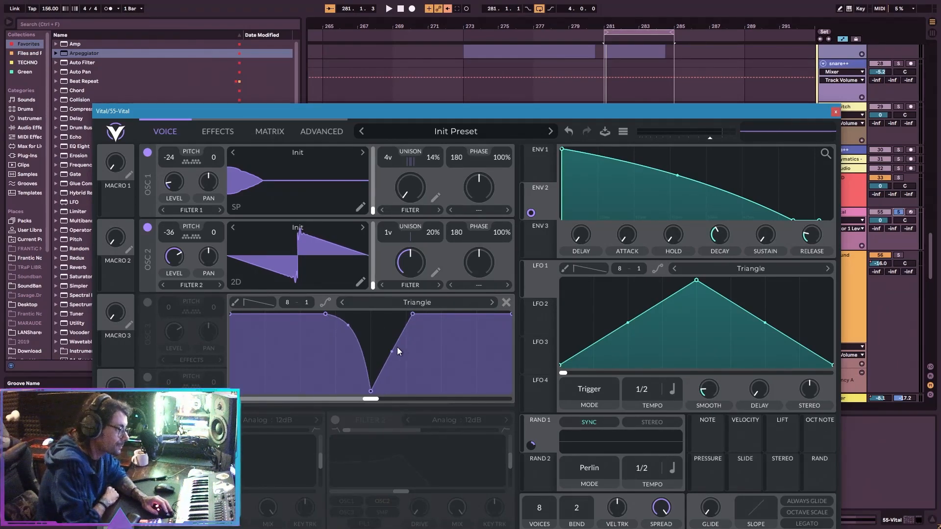
# Show oscillator 2 as a spectrum, lower its spectral morph amount and straighten the filter notch's slopes into a V.
pyautogui.click(233, 289)
pyautogui.click(232, 289)
pyautogui.moveTo(403, 268); pyautogui.dragTo(431, 235)
pyautogui.moveTo(393, 327); pyautogui.dragTo(395, 351)
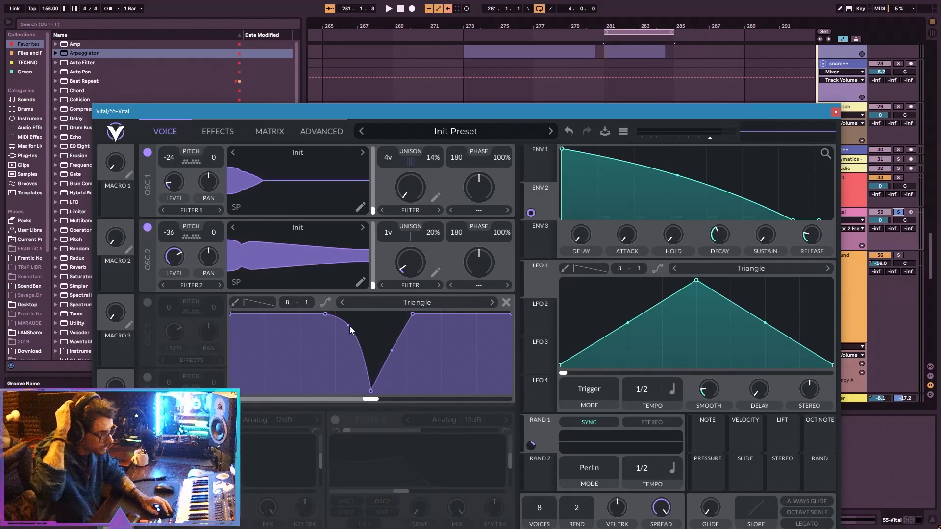
# Start playback, try different spectral morph amounts on oscillator 2 and modulate its spectral morph with Random 1.
pyautogui.press('space')
pyautogui.click(393, 288)
pyautogui.moveTo(413, 258); pyautogui.dragTo(453, 305)
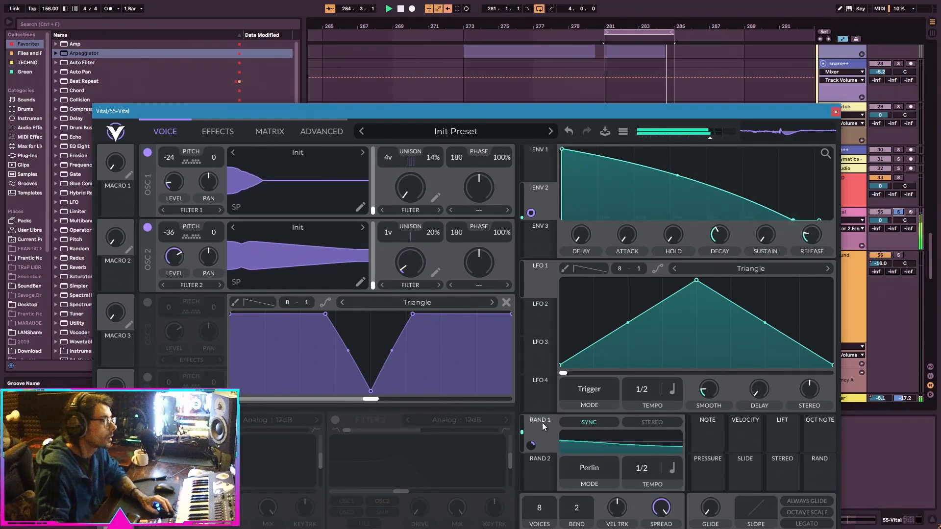
pyautogui.moveTo(531, 445); pyautogui.dragTo(410, 265)
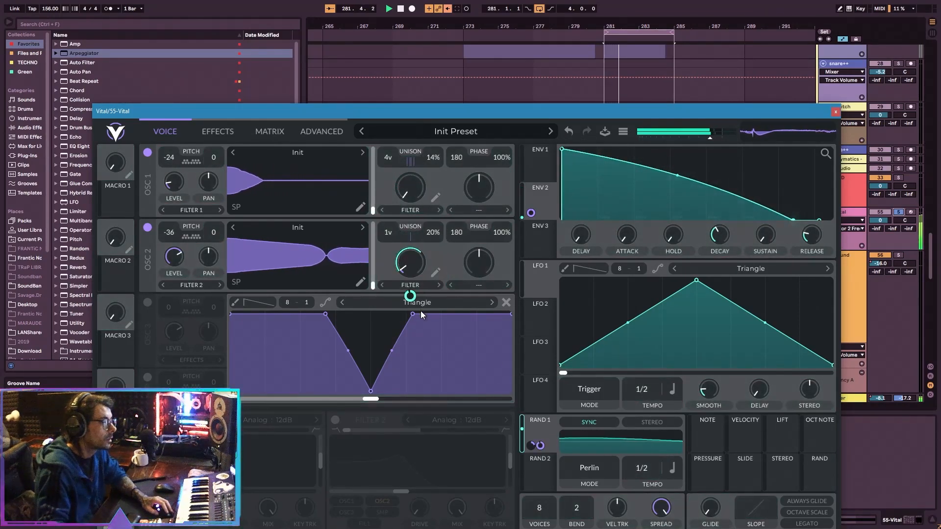
# Move oscillator 2's filter curve phase offset to its maximum and drop the curve's last segment to zero with an outward bend.
pyautogui.moveTo(386, 396); pyautogui.dragTo(512, 405)
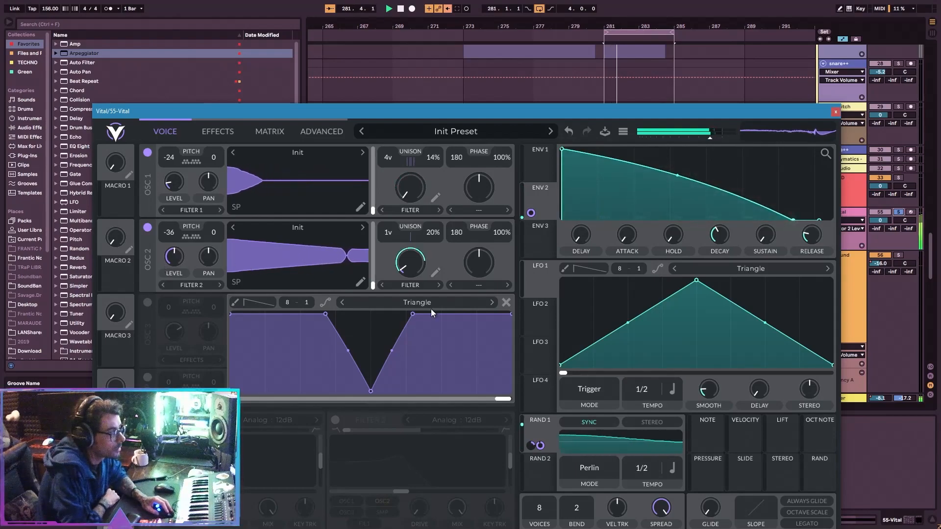
pyautogui.moveTo(511, 329); pyautogui.dragTo(510, 416)
pyautogui.moveTo(468, 362); pyautogui.dragTo(485, 314)
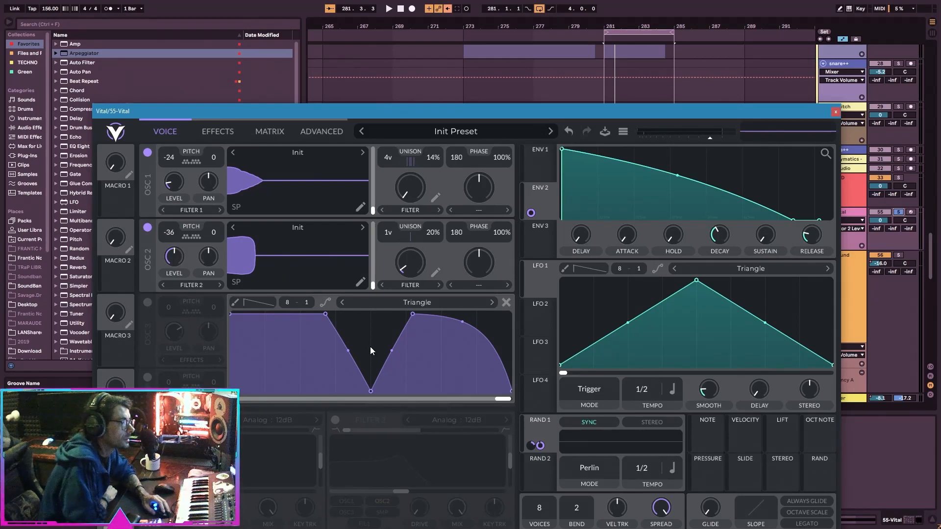
pyautogui.click(196, 134)
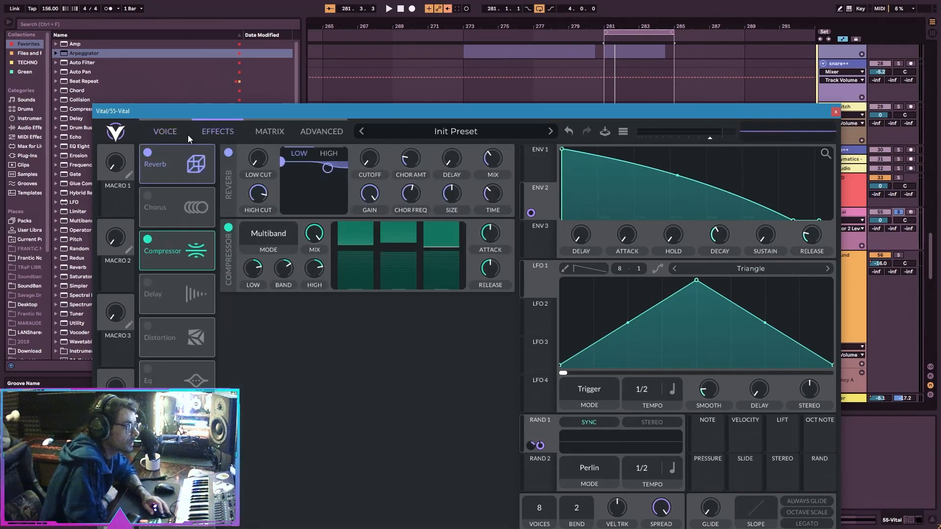
pyautogui.click(170, 134)
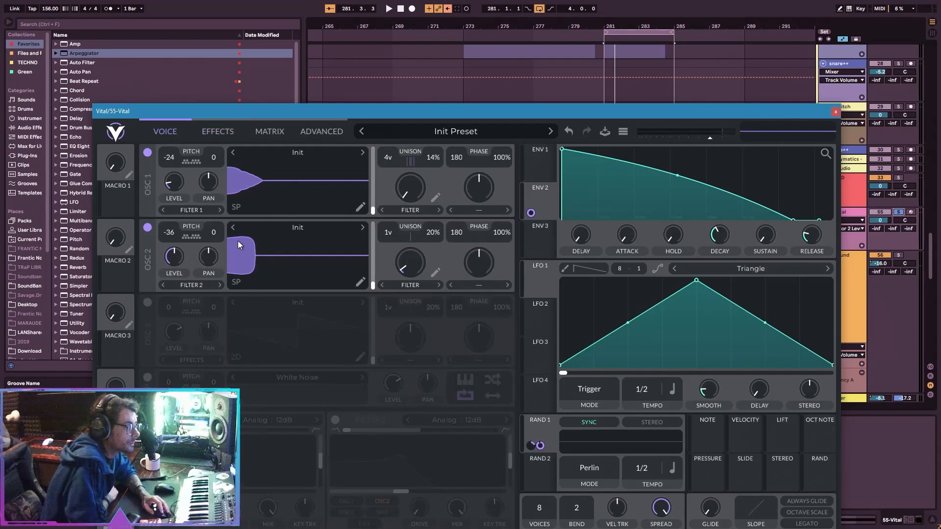
# Move the plugin window higher on the screen and examine the filter models available for Filter 1.
pyautogui.moveTo(336, 109); pyautogui.dragTo(360, 7)
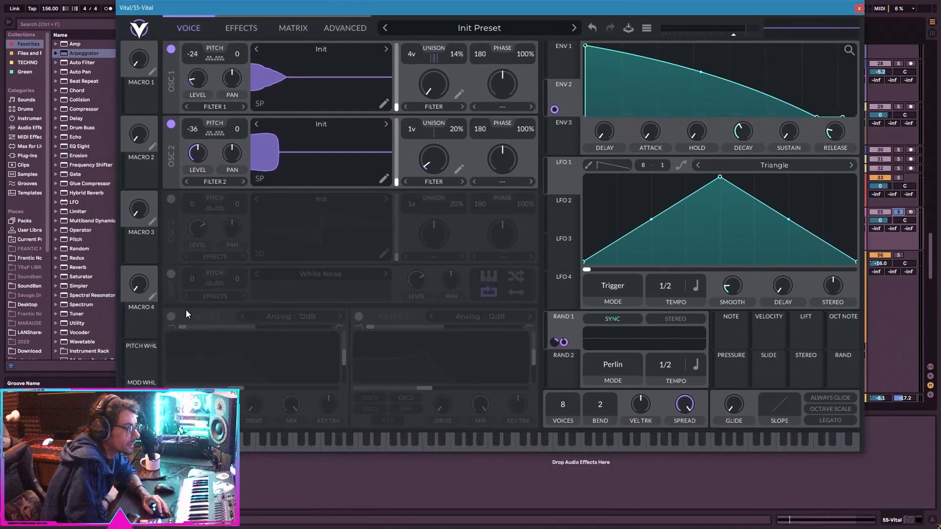
pyautogui.click(171, 316)
pyautogui.click(307, 317)
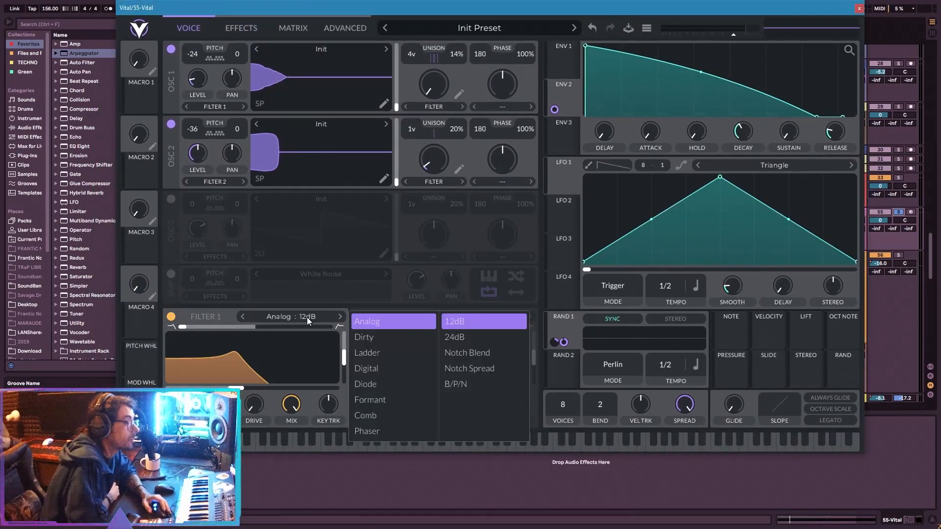
pyautogui.click(171, 317)
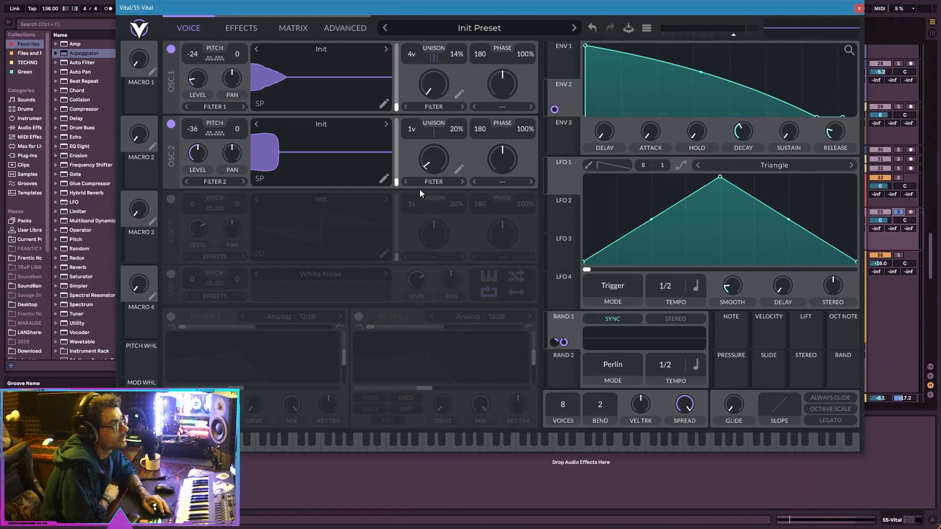
# Inspect oscillator 2's spectral filter curve and raise oscillator 1's level.
pyautogui.click(439, 184)
pyautogui.click(458, 170)
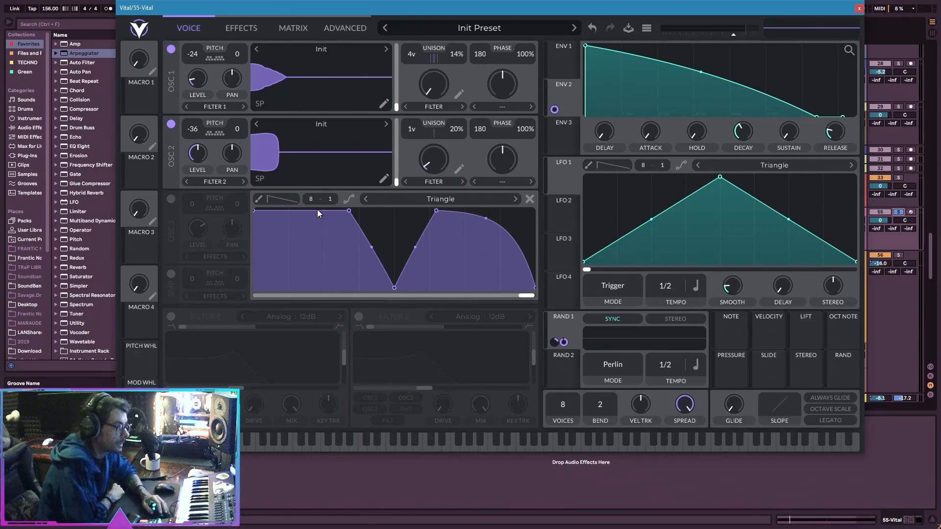
pyautogui.moveTo(202, 88); pyautogui.dragTo(217, 44)
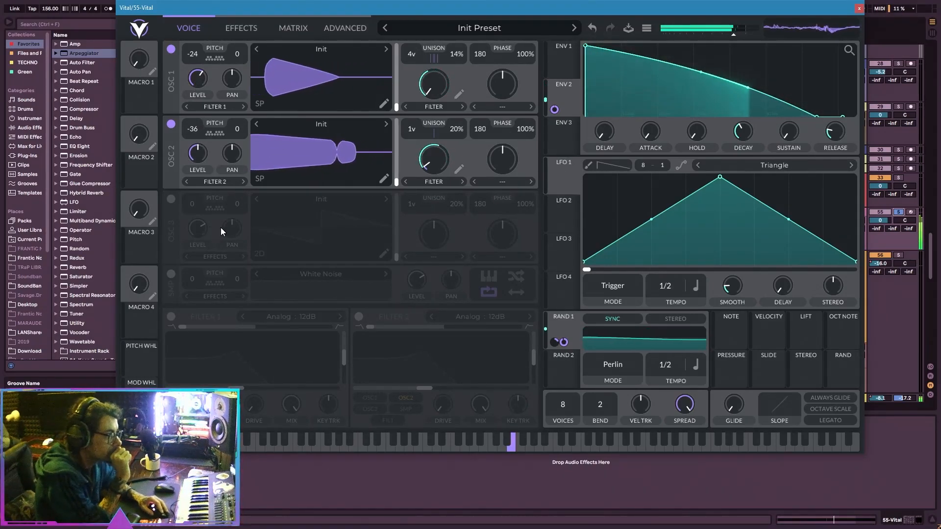
# Turn on oscillator 3, set its spectral morph type to Spectral Filter and open its filter curve.
pyautogui.click(170, 198)
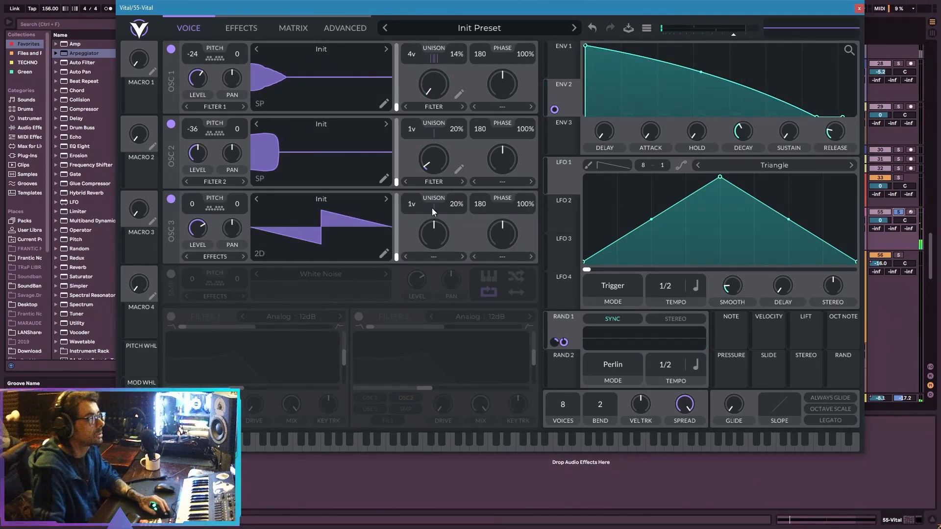
pyautogui.click(447, 254)
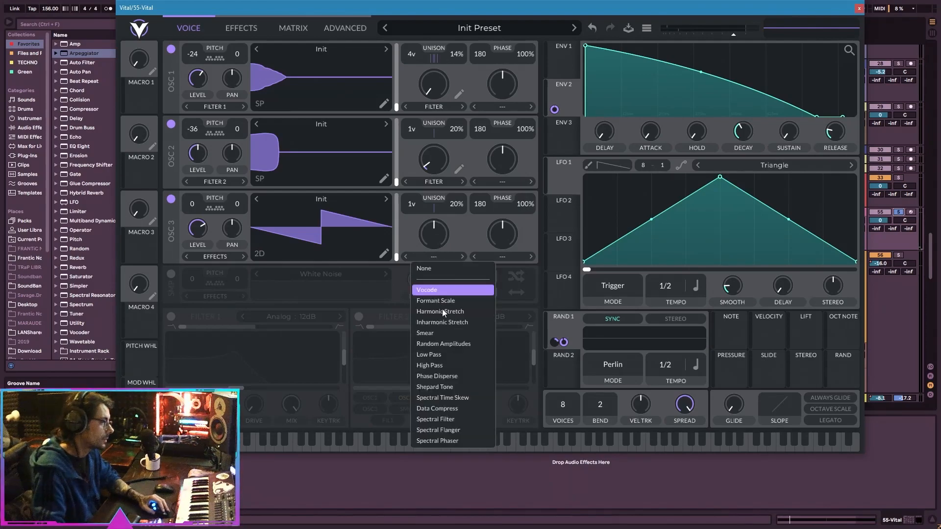
pyautogui.click(454, 420)
pyautogui.click(463, 248)
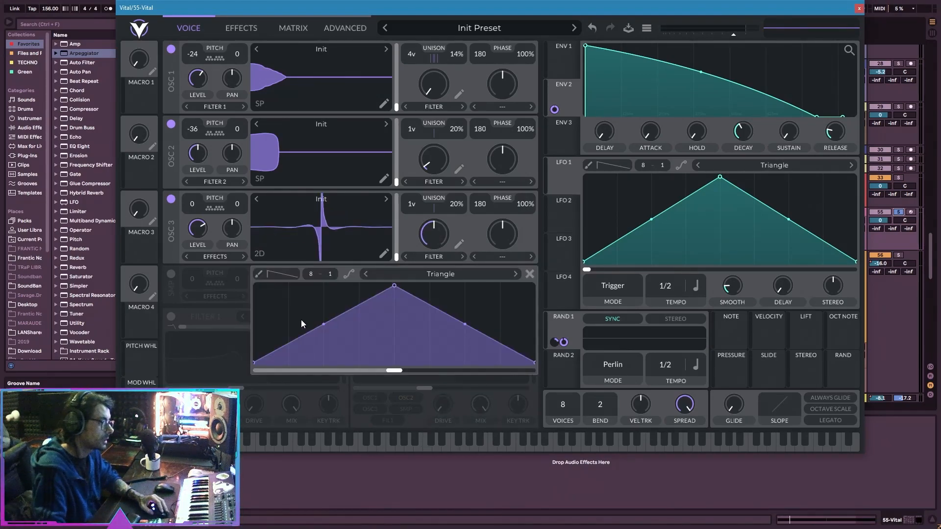
# Paint eight triangular peaks across oscillator 3's filter curve using the Tri shape.
pyautogui.click(284, 276)
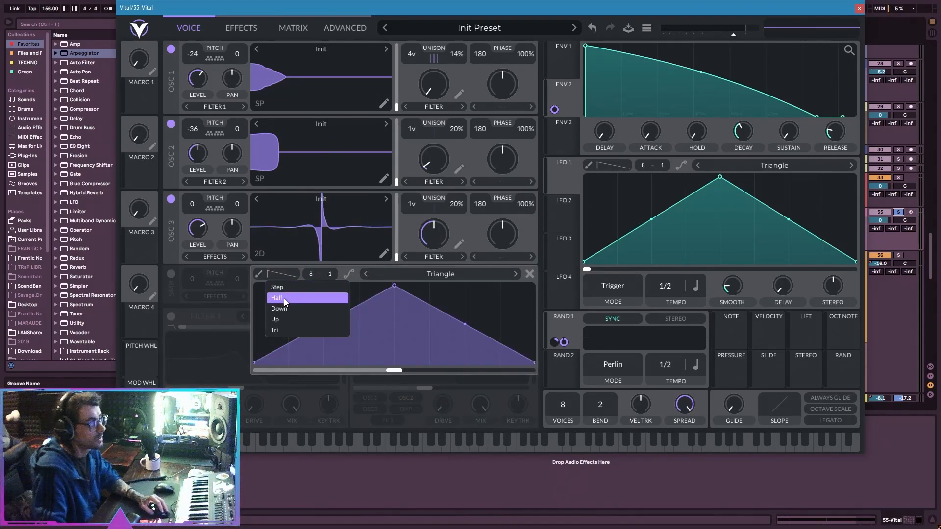
pyautogui.click(300, 328)
pyautogui.moveTo(260, 324); pyautogui.dragTo(531, 317)
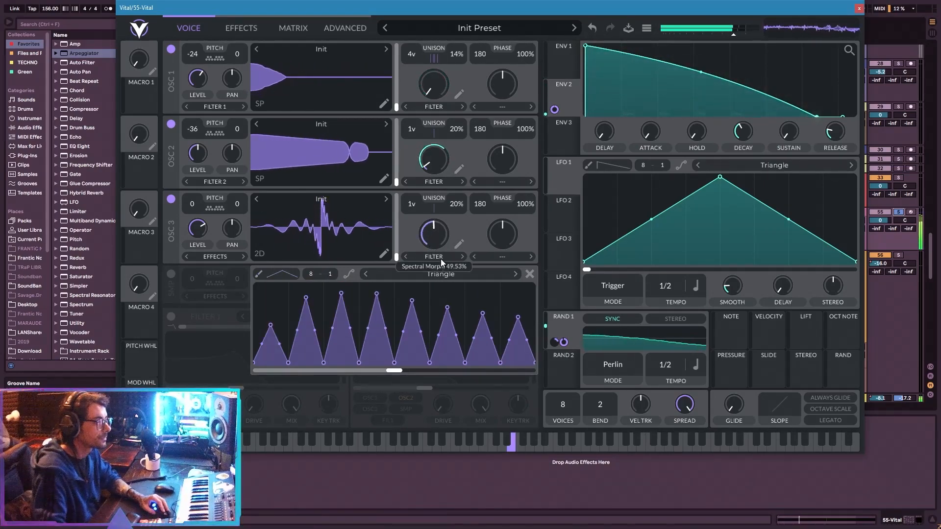
# Lower oscillator 3's spectral morph slightly and turn off oscillators 1 and 2.
pyautogui.moveTo(440, 259); pyautogui.dragTo(440, 267)
pyautogui.click(171, 125)
pyautogui.click(171, 50)
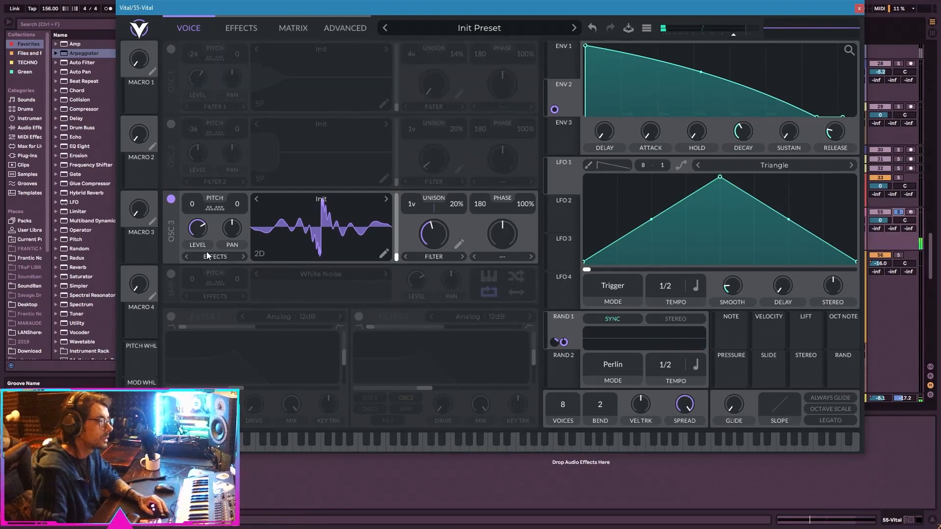
# Transpose oscillator 3 to -24 and move its filter curve's phase offset to the maximum while trying different spectral morph amounts.
pyautogui.click(460, 245)
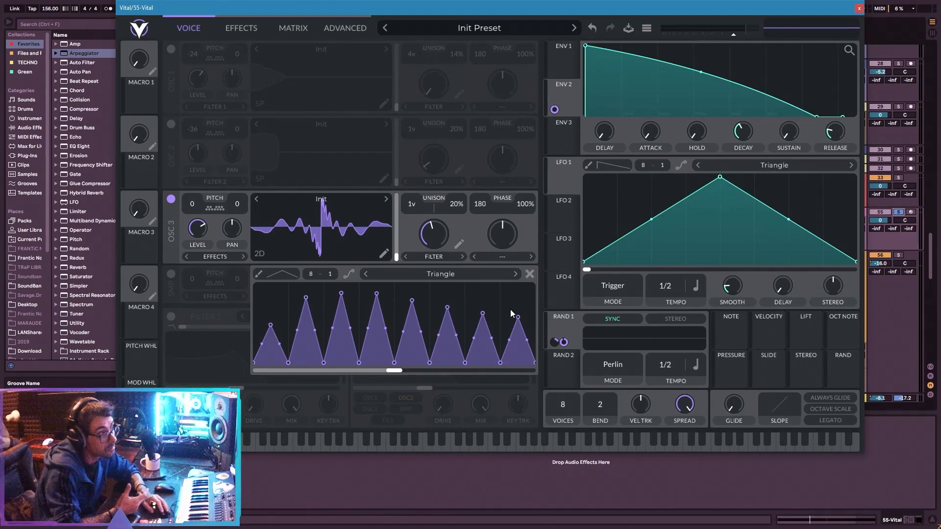
pyautogui.moveTo(396, 370); pyautogui.dragTo(522, 375)
pyautogui.moveTo(436, 237); pyautogui.dragTo(436, 273)
pyautogui.moveTo(192, 210)
pyautogui.mouseDown()
pyautogui.moveTo(223, 212)
pyautogui.moveTo(191, 197)
pyautogui.mouseUp()
pyautogui.moveTo(425, 234); pyautogui.dragTo(422, 256)
pyautogui.moveTo(520, 371); pyautogui.dragTo(530, 370)
pyautogui.moveTo(440, 246); pyautogui.dragTo(453, 234)
# Load the Granular Upgrade wavetable from the Glorkglunk folder into oscillator 3 and set its frame to about 103.
pyautogui.click(369, 205)
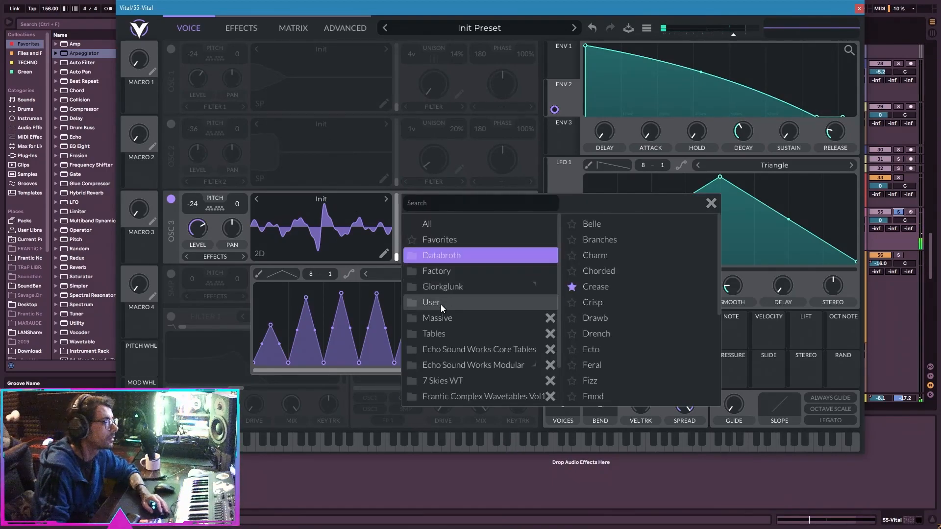
pyautogui.click(456, 286)
pyautogui.click(608, 303)
pyautogui.click(622, 365)
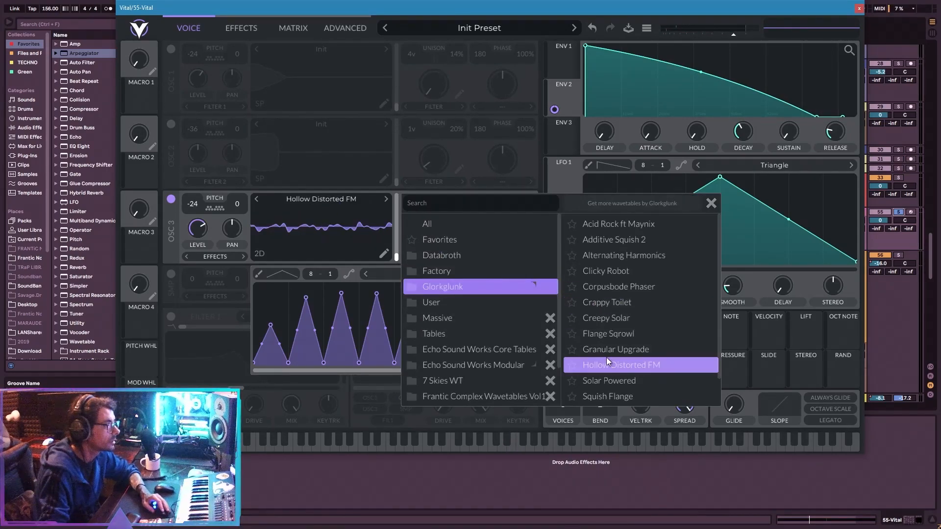
pyautogui.click(608, 349)
pyautogui.moveTo(373, 234); pyautogui.dragTo(369, 216)
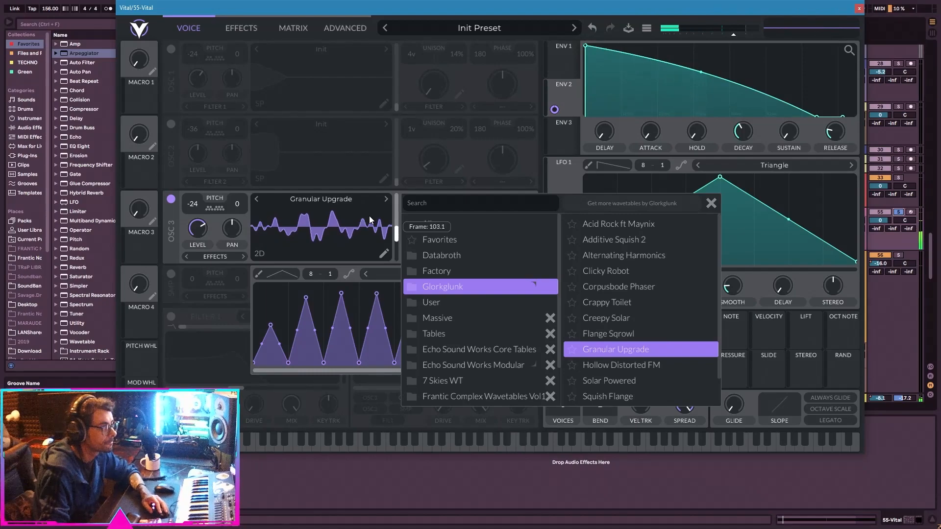
pyautogui.click(711, 202)
# Set the filter curve's X grid to 16, paint triangular peaks tallest near the center and raise oscillator 3's spectral morph.
pyautogui.moveTo(430, 244); pyautogui.dragTo(328, 298)
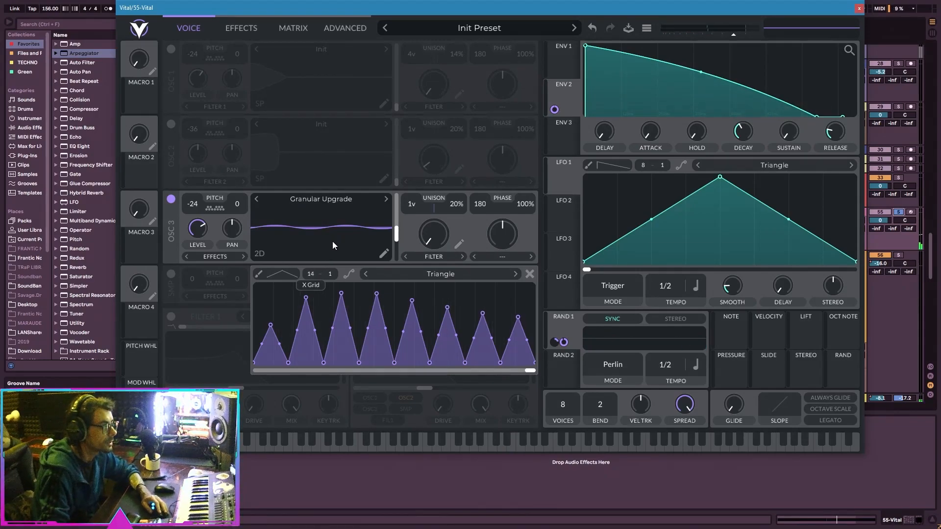
pyautogui.moveTo(339, 227); pyautogui.dragTo(337, 229)
pyautogui.moveTo(262, 295); pyautogui.dragTo(661, 183)
pyautogui.moveTo(261, 353)
pyautogui.mouseDown()
pyautogui.moveTo(355, 307)
pyautogui.moveTo(242, 336)
pyautogui.moveTo(414, 315)
pyautogui.moveTo(501, 331)
pyautogui.moveTo(574, 362)
pyautogui.mouseUp()
pyautogui.click(386, 296)
pyautogui.moveTo(427, 246); pyautogui.dragTo(447, 225)
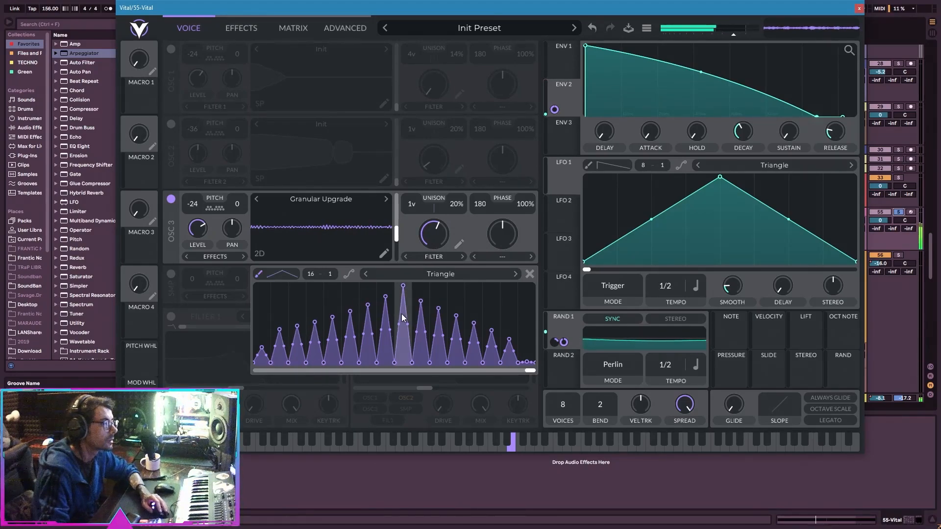
# Repaint the filter curve's triangular peaks so they rise toward the high end and lower oscillator 3's spectral morph to minimum.
pyautogui.click(268, 360)
pyautogui.moveTo(267, 361)
pyautogui.mouseDown()
pyautogui.moveTo(469, 301)
pyautogui.moveTo(507, 263)
pyautogui.mouseUp()
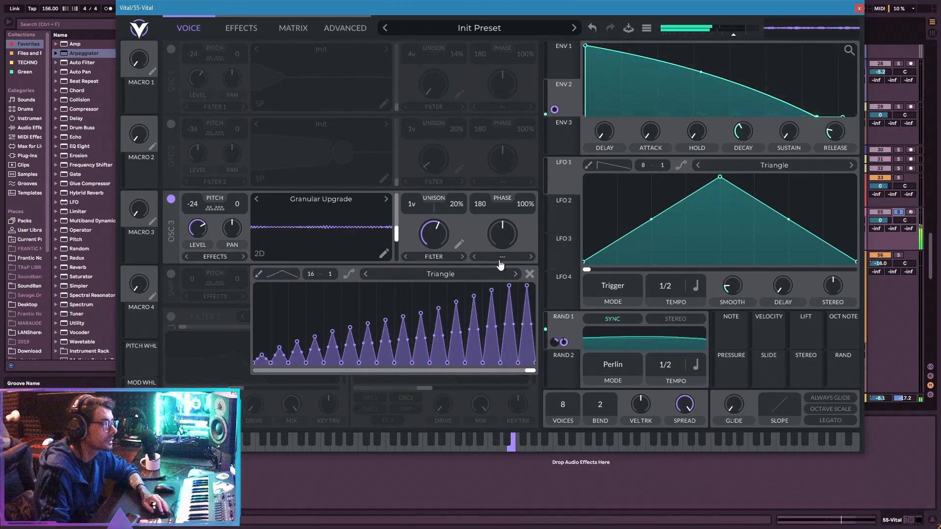
pyautogui.moveTo(425, 243); pyautogui.dragTo(416, 272)
# Try the Spectral Flanger and Spectral Phaser morph types on oscillator 3 and return to Spectral Filter.
pyautogui.click(463, 256)
pyautogui.click(462, 256)
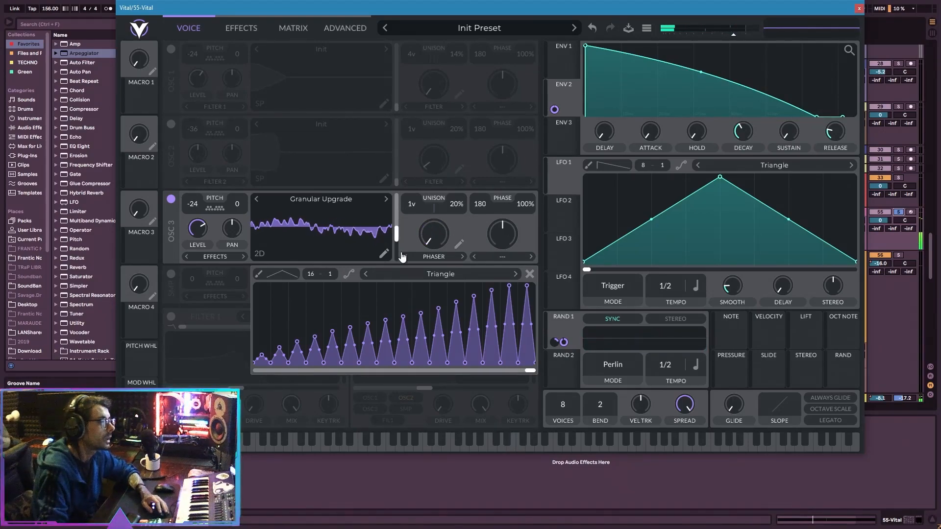
pyautogui.click(404, 256)
pyautogui.click(463, 257)
pyautogui.moveTo(433, 235)
pyautogui.mouseDown()
pyautogui.moveTo(451, 217)
pyautogui.moveTo(440, 222)
pyautogui.mouseUp()
# Repaint oscillator 3's filter curve with Down-shaped sawtooth peaks of varying height and lower its spectral morph to minimum.
pyautogui.click(458, 244)
pyautogui.click(297, 274)
pyautogui.click(284, 311)
pyautogui.moveTo(256, 292)
pyautogui.mouseDown()
pyautogui.moveTo(269, 290)
pyautogui.moveTo(337, 353)
pyautogui.moveTo(520, 317)
pyautogui.mouseUp()
pyautogui.moveTo(402, 303); pyautogui.dragTo(419, 303)
pyautogui.click(473, 308)
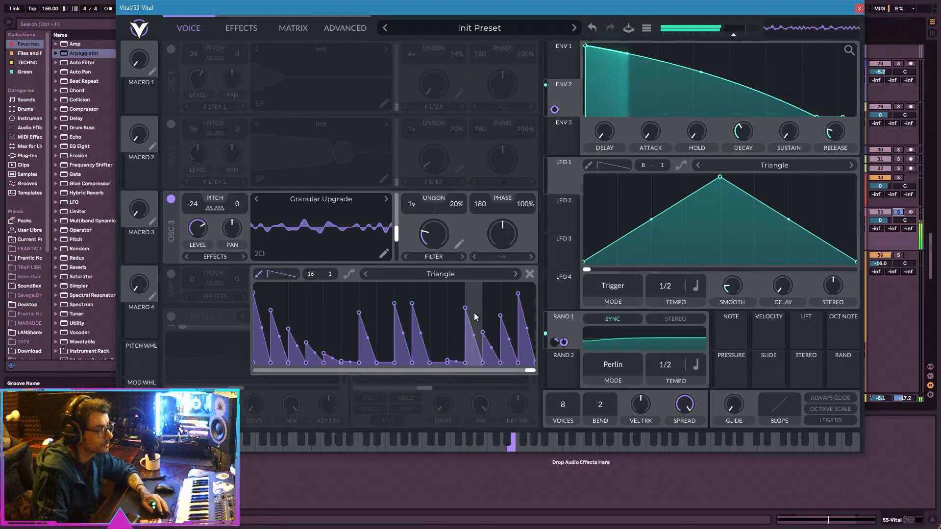
pyautogui.moveTo(425, 235); pyautogui.dragTo(425, 240)
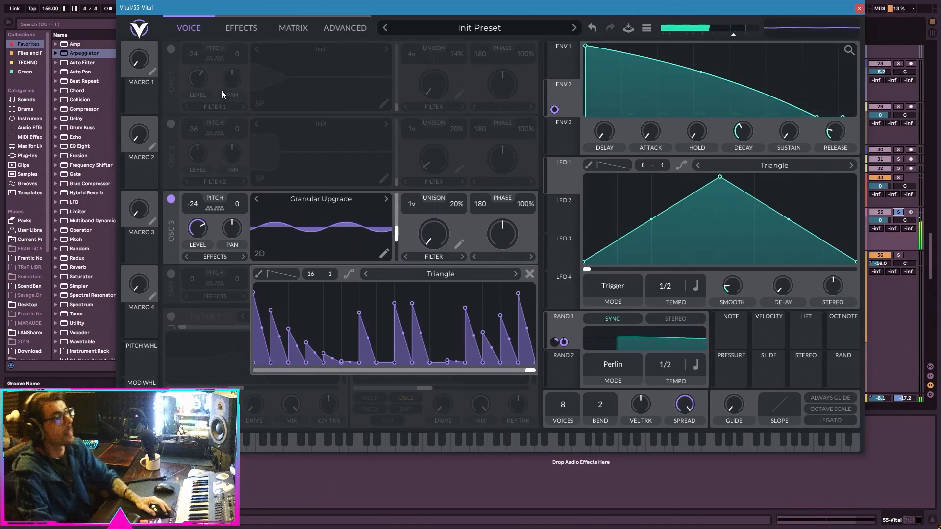
# Turn off oscillator 3 and turn oscillators 1 and 2 back on.
pyautogui.click(170, 199)
pyautogui.click(171, 124)
pyautogui.click(170, 49)
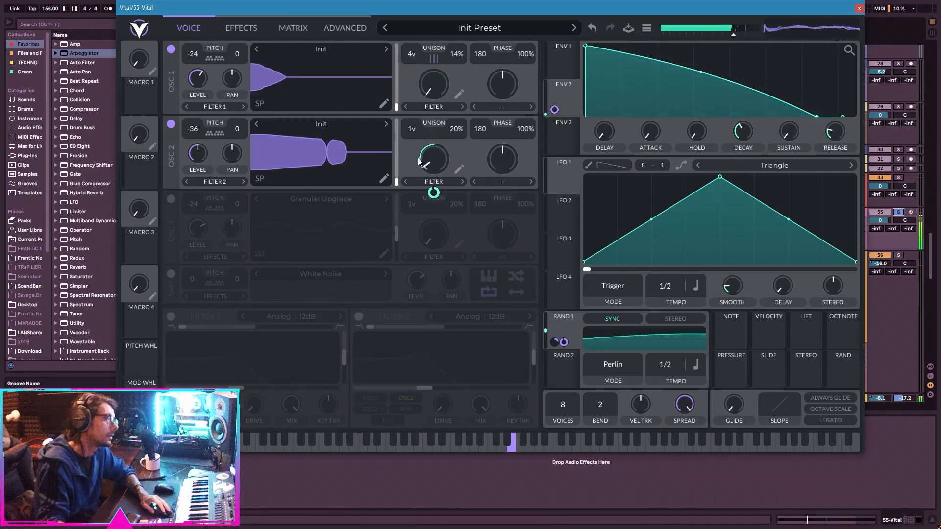
# Enable the EQ effect and move its high band to about -7.4 dB at 116.9 semitones.
pyautogui.click(228, 30)
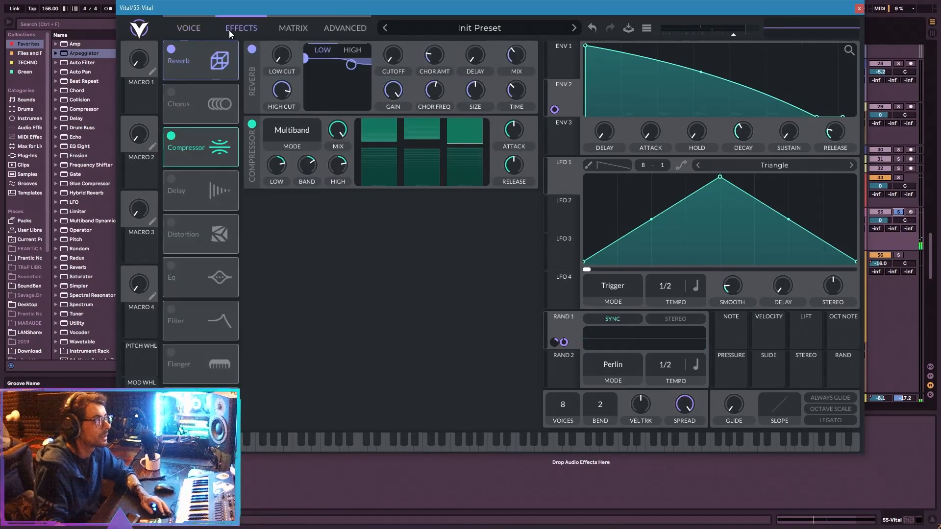
pyautogui.click(171, 265)
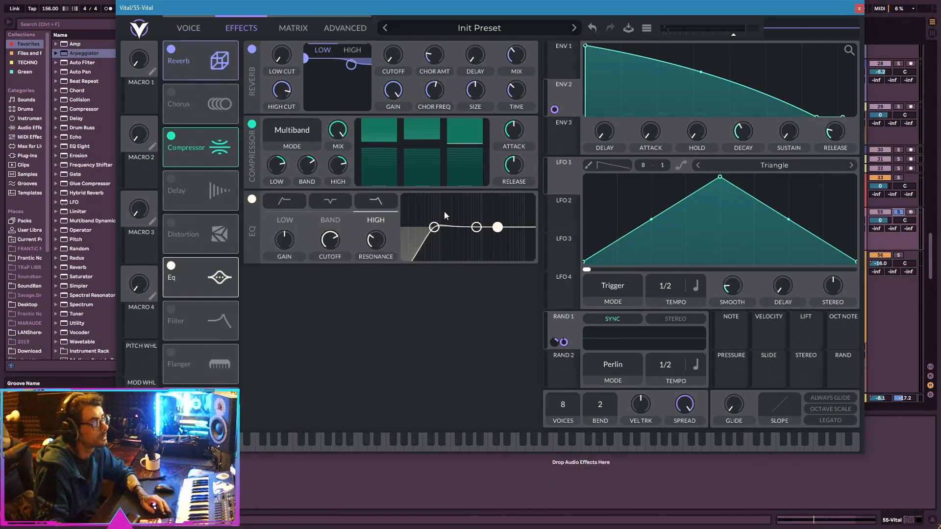
pyautogui.moveTo(497, 227); pyautogui.dragTo(515, 239)
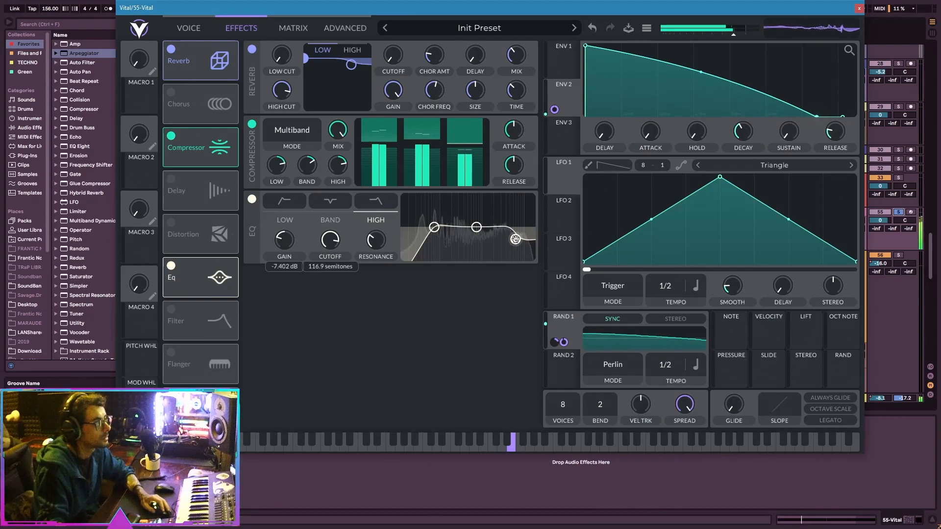
pyautogui.click(139, 28)
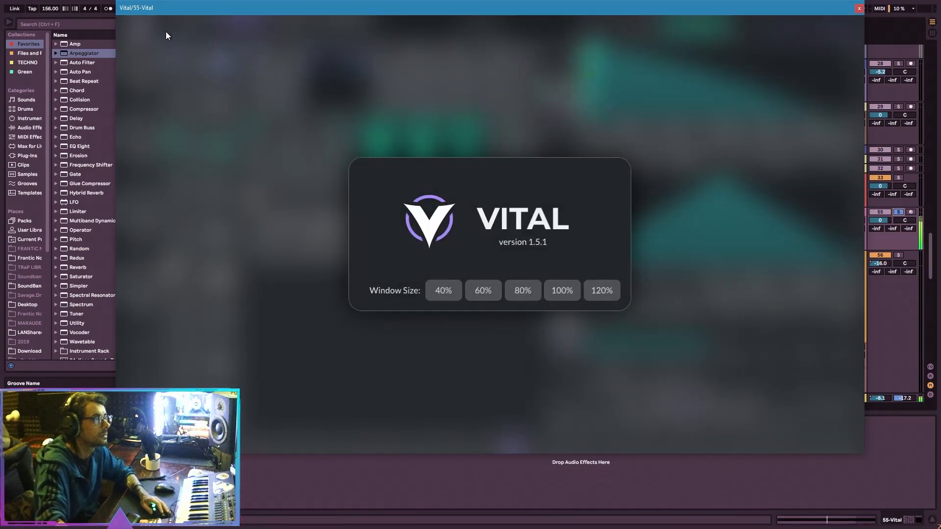
pyautogui.click(246, 78)
pyautogui.click(196, 28)
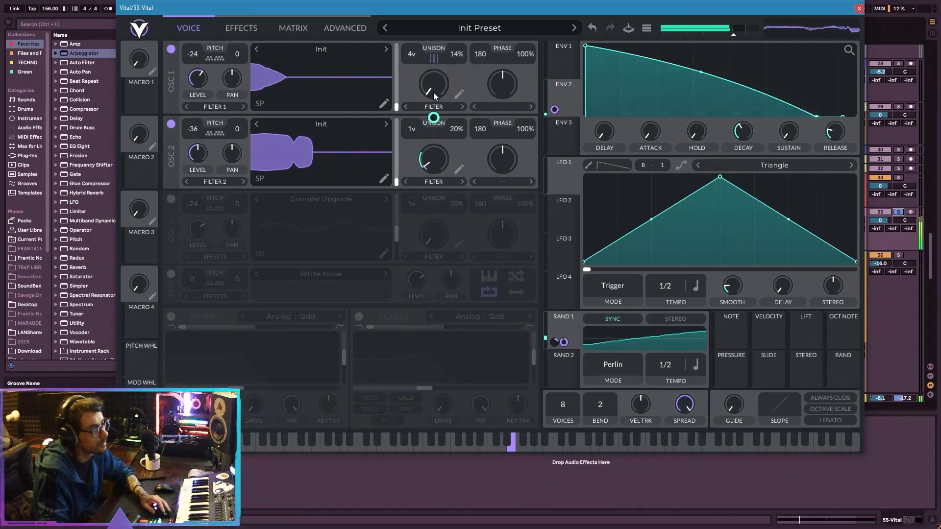
# Set oscillator 2's unison to 3 voices with 5% detune and turn off oscillator 1.
pyautogui.scroll(1, 413, 128)
pyautogui.scroll(1, 415, 126)
pyautogui.click(171, 49)
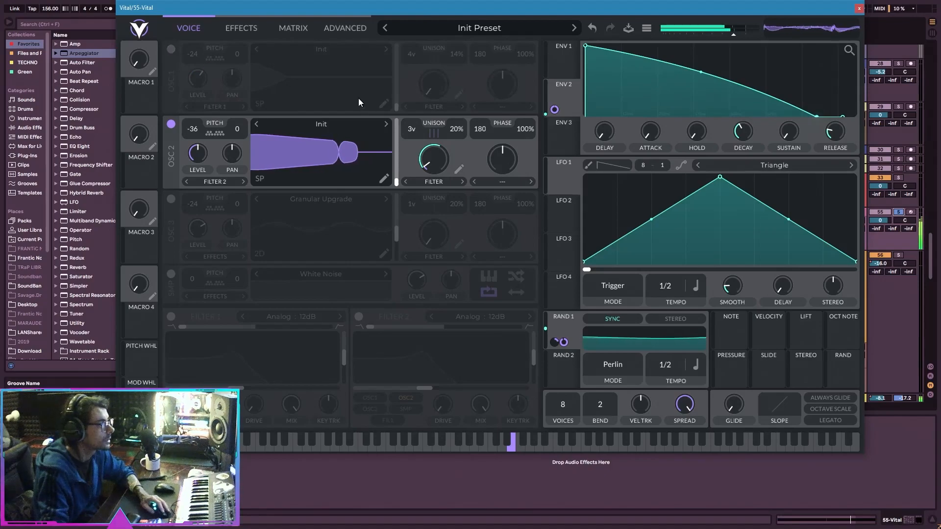
pyautogui.moveTo(457, 131); pyautogui.dragTo(451, 142)
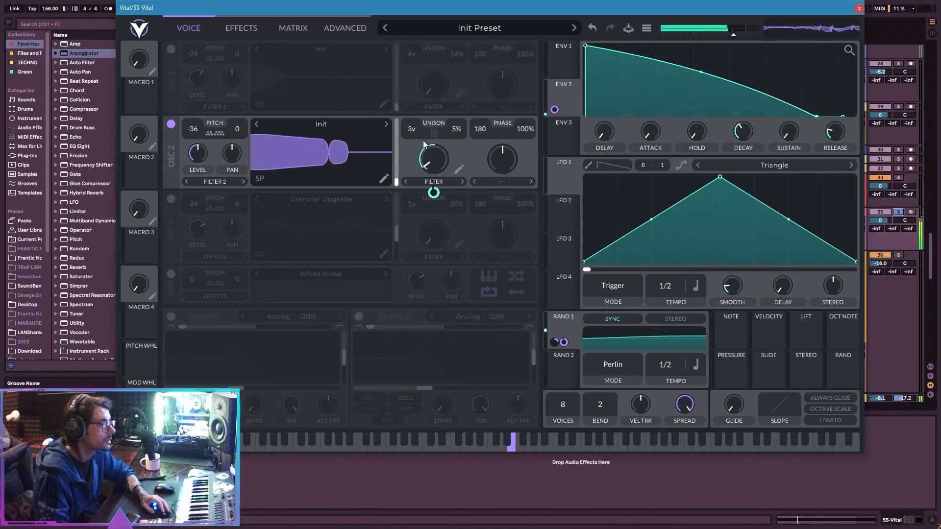
# Try the Harmonics stack for oscillator 2's unison and settle on Odd Harmonics.
pyautogui.click(245, 29)
pyautogui.click(343, 29)
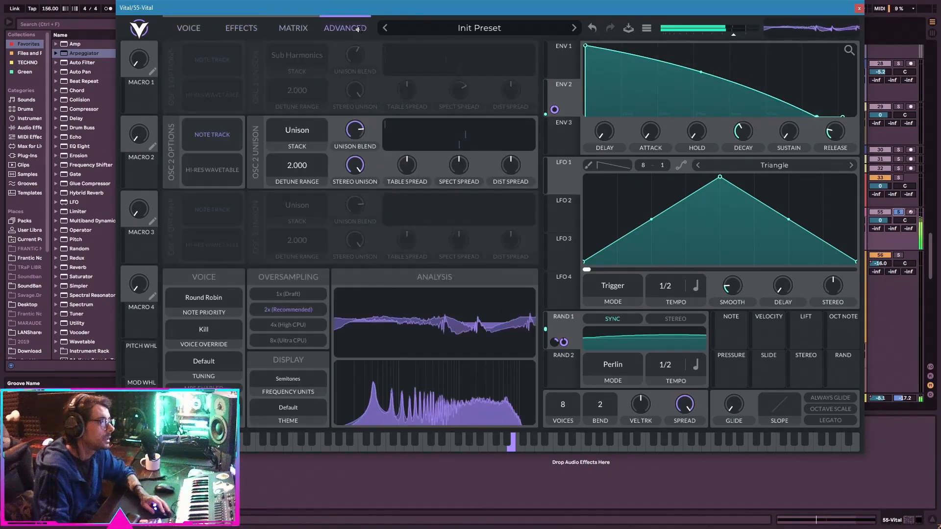
pyautogui.click(313, 139)
pyautogui.click(315, 258)
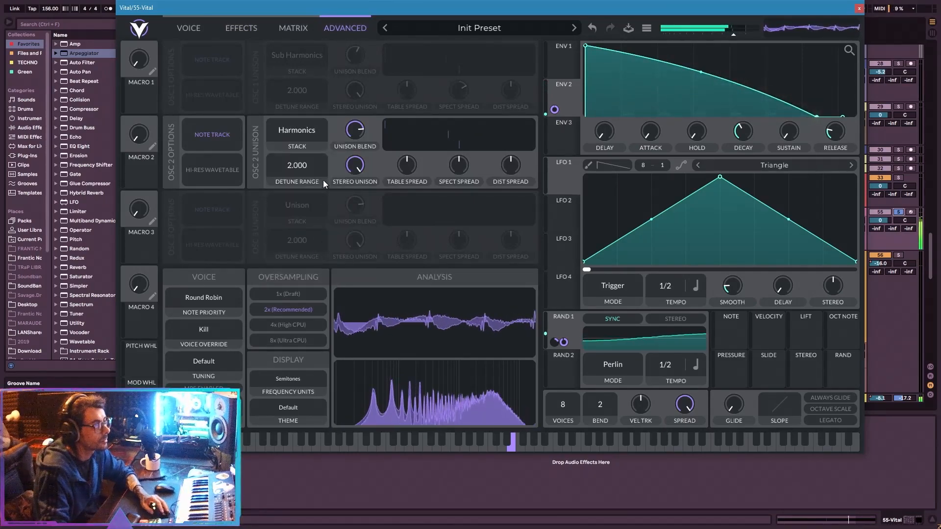
pyautogui.click(305, 129)
pyautogui.click(312, 257)
pyautogui.click(302, 133)
pyautogui.click(316, 268)
# Lower oscillator 2's spectral spread, set its unison blend to about 87% and turn oscillator 1 back on.
pyautogui.moveTo(456, 162)
pyautogui.mouseDown()
pyautogui.moveTo(446, 175)
pyautogui.moveTo(463, 172)
pyautogui.mouseUp()
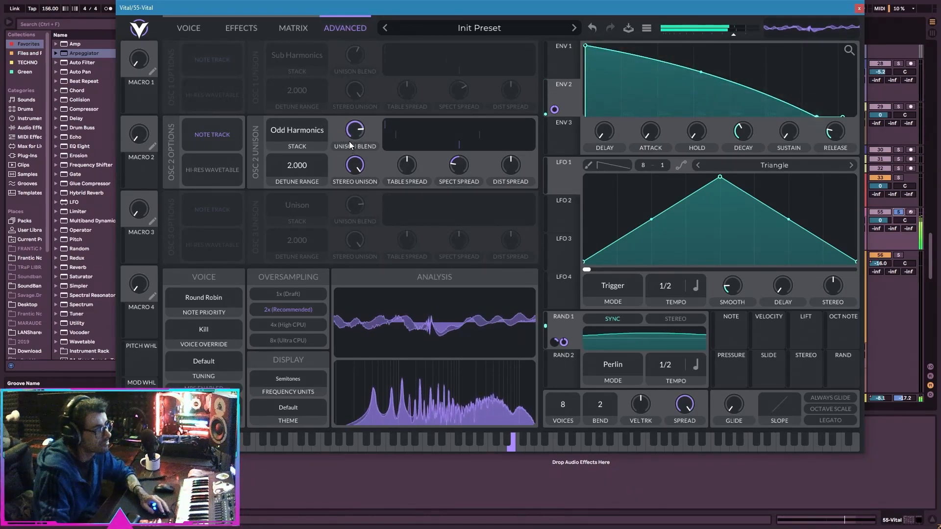
pyautogui.moveTo(336, 146); pyautogui.dragTo(371, 118)
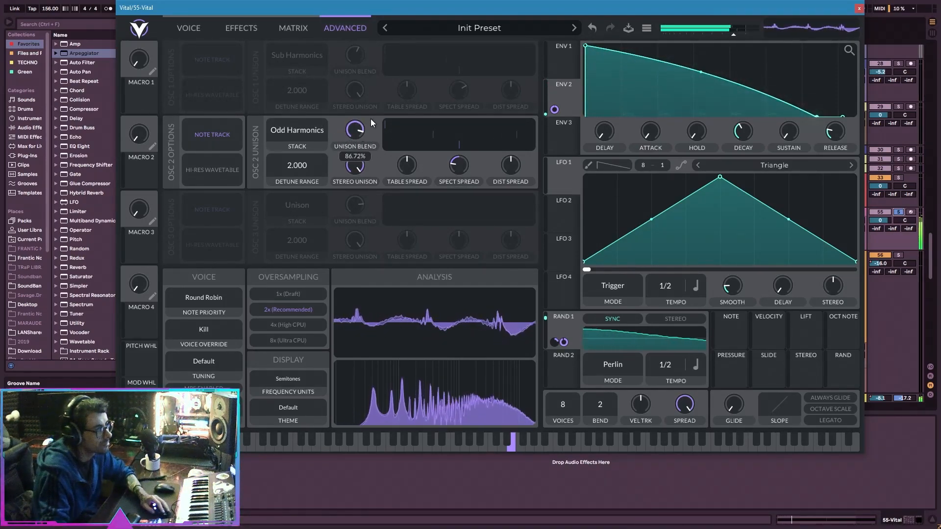
pyautogui.click(208, 32)
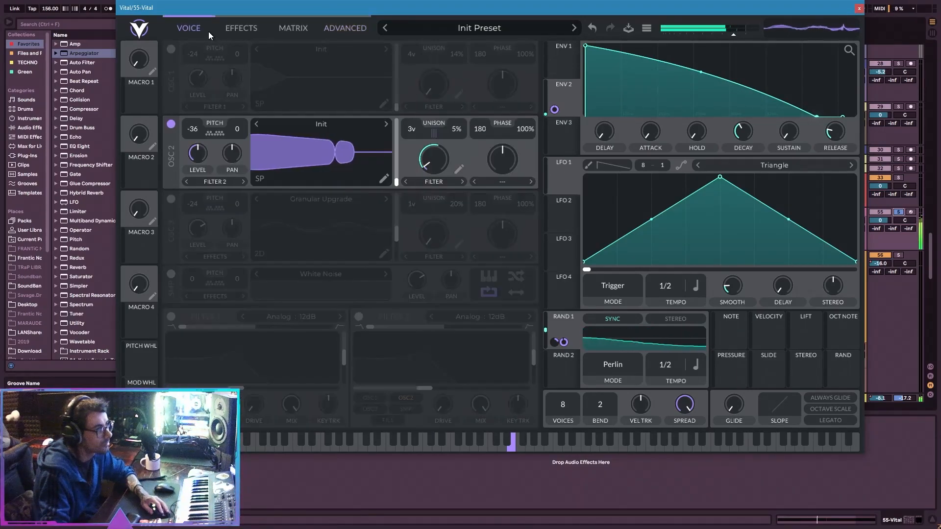
pyautogui.click(170, 49)
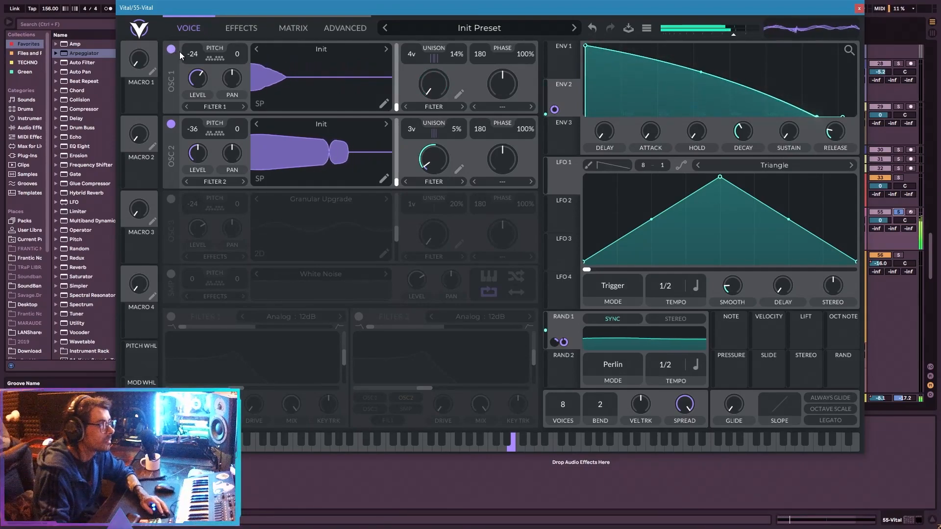
# With oscillator 1 off, try the Harmonics and Minor Chord stacks for oscillator 2's unison and raise its table and spectral spread.
pyautogui.click(340, 25)
pyautogui.click(299, 129)
pyautogui.click(321, 257)
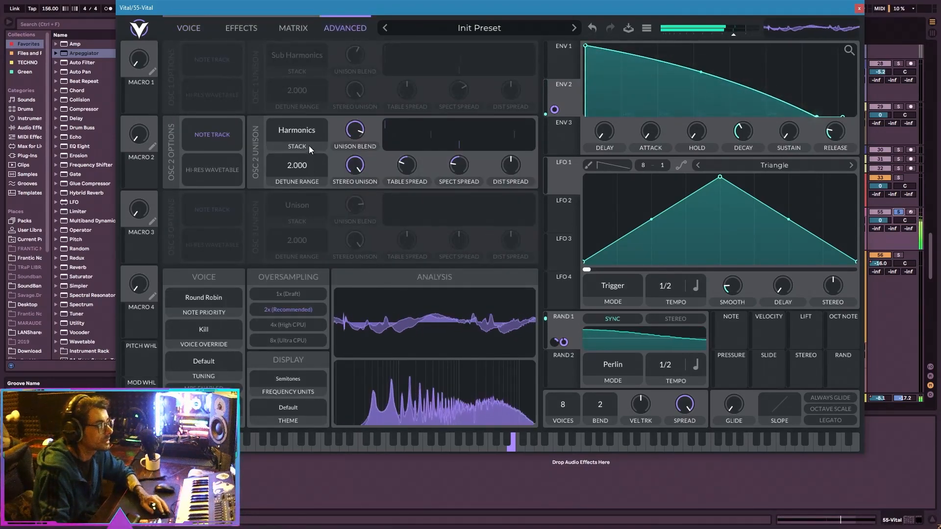
pyautogui.click(305, 126)
pyautogui.click(312, 246)
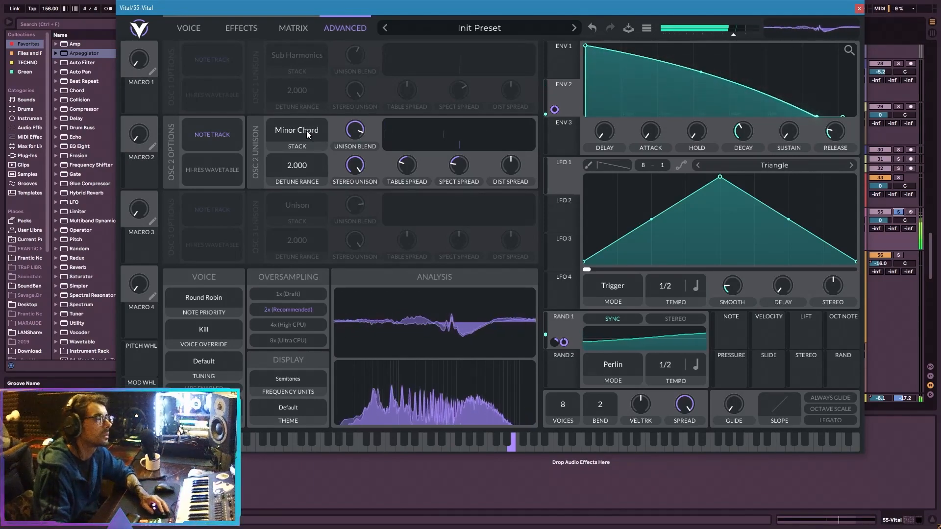
pyautogui.moveTo(408, 174); pyautogui.dragTo(461, 152)
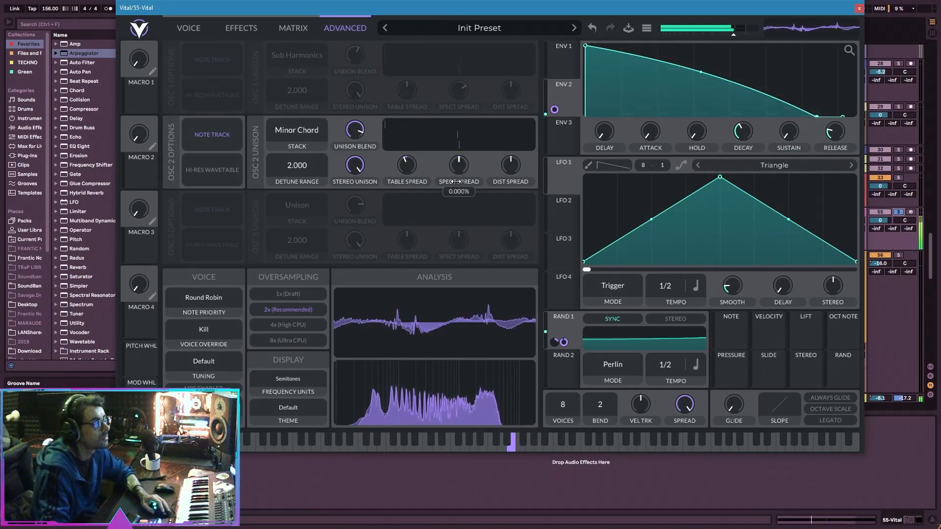
# Try oscillator 2 transposed up to -12 semitones, then return it to -36.
pyautogui.click(186, 30)
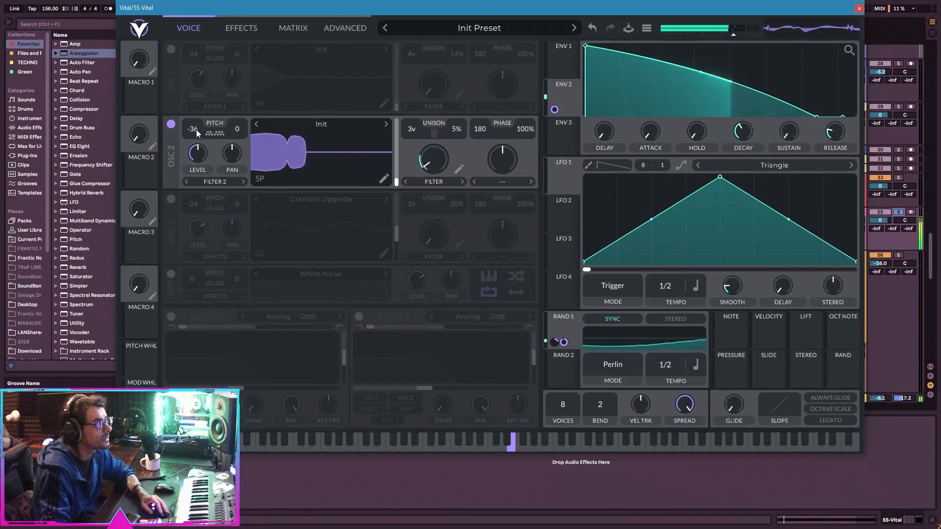
pyautogui.scroll(8, 198, 132)
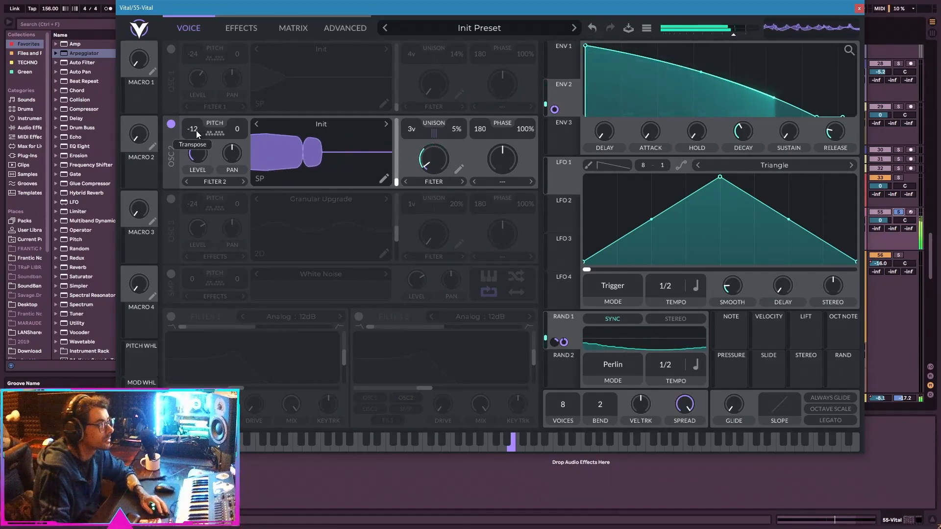
pyautogui.scroll(-4, 196, 131)
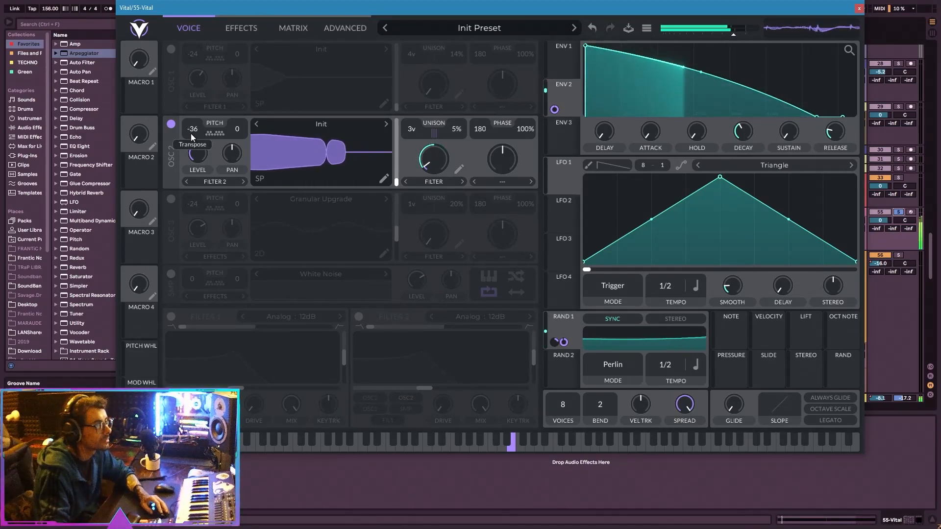
# Try the 2x Power Chord, Power Chord and Octave + 7 stacks for oscillator 2's unison and settle on 2x Octave.
pyautogui.click(350, 22)
pyautogui.click(299, 130)
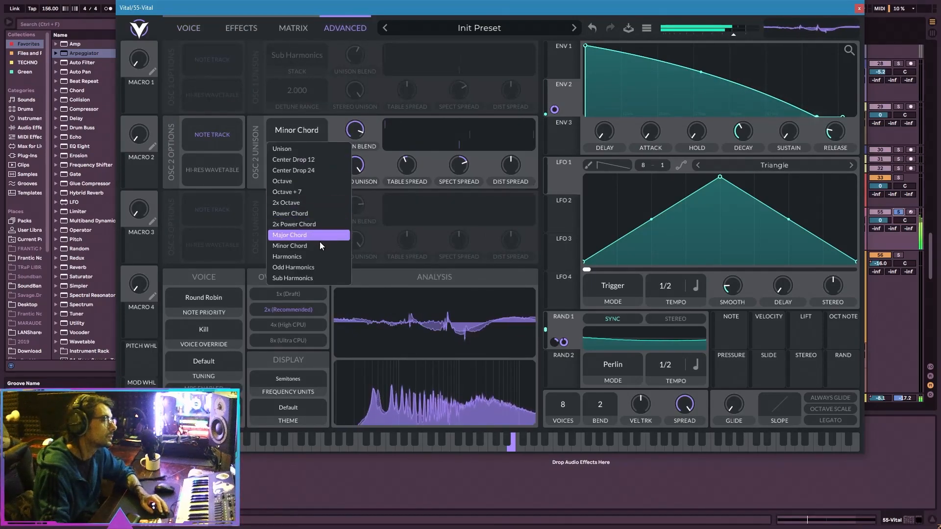
pyautogui.click(318, 223)
pyautogui.click(300, 131)
pyautogui.click(301, 214)
pyautogui.click(300, 130)
pyautogui.click(299, 191)
pyautogui.click(305, 124)
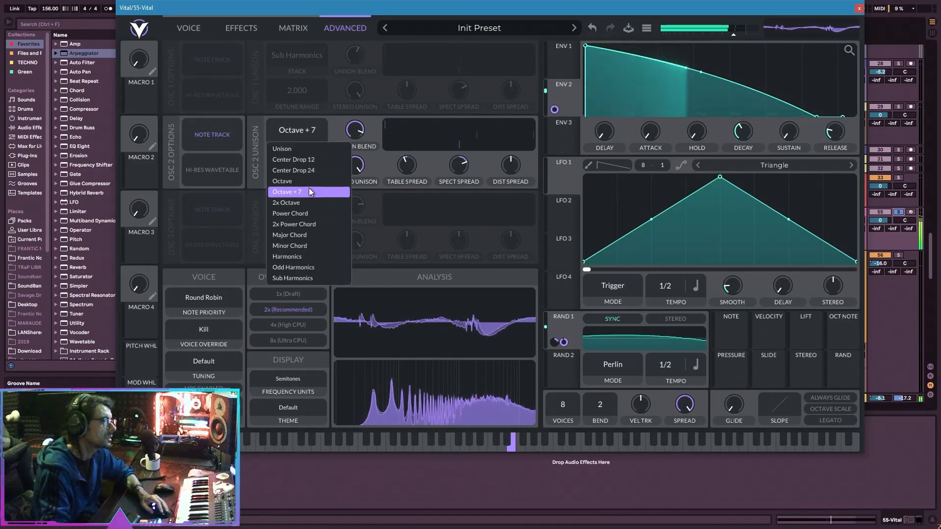
pyautogui.click(310, 201)
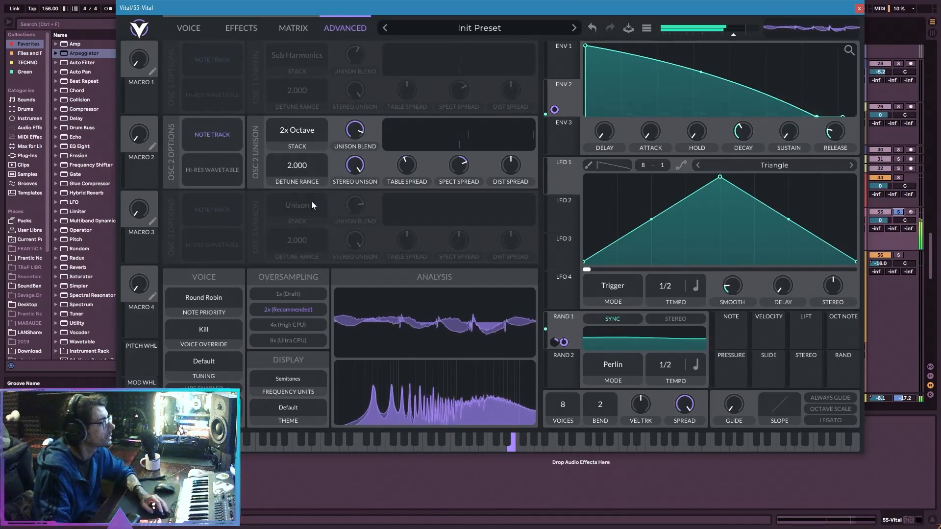
pyautogui.click(307, 132)
pyautogui.click(252, 116)
# Modulate oscillator 2's spectral spread with Rand 1 at about 0.451, and set Rand 1 to a 1/1 tempo with stereo on.
pyautogui.moveTo(456, 165); pyautogui.dragTo(468, 222)
pyautogui.moveTo(563, 342); pyautogui.dragTo(465, 156)
pyautogui.rightClick(455, 187)
pyautogui.click(463, 212)
pyautogui.doubleClick(461, 161)
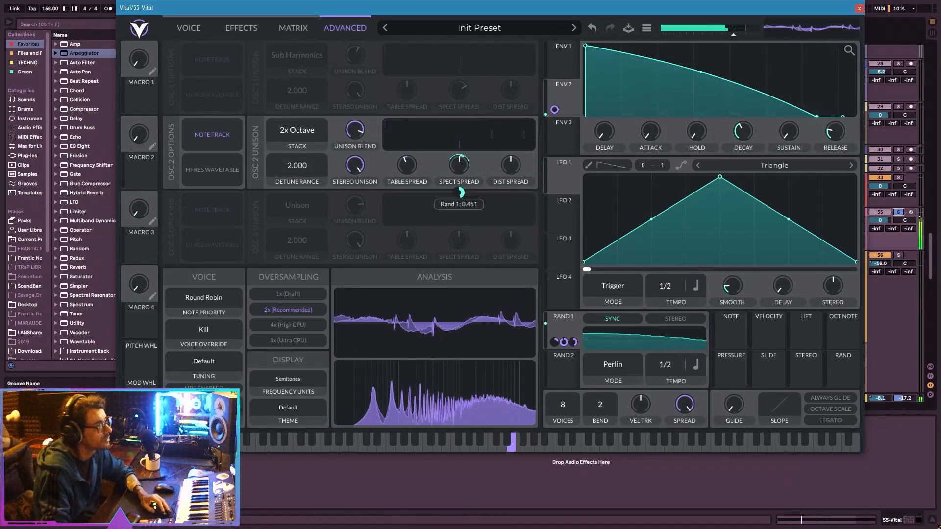
pyautogui.moveTo(669, 368); pyautogui.dragTo(666, 371)
pyautogui.click(676, 320)
# Turn oscillator 1 back on and slightly lower oscillator 2's level.
pyautogui.click(196, 27)
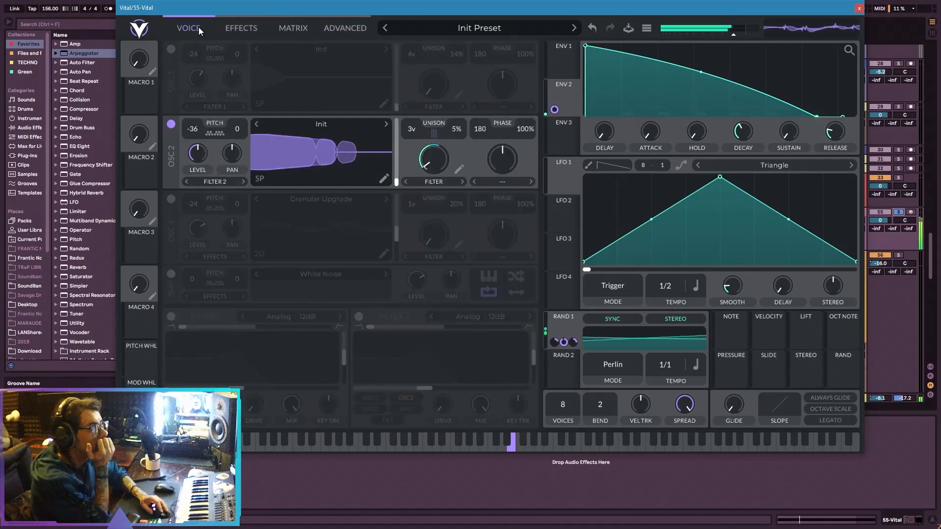
pyautogui.click(171, 50)
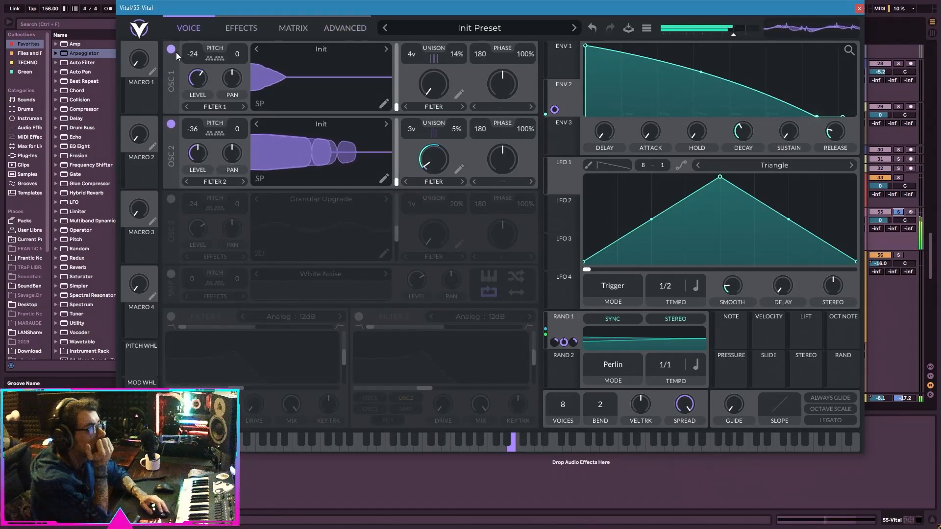
pyautogui.moveTo(195, 158)
pyautogui.mouseDown()
pyautogui.moveTo(185, 167)
pyautogui.moveTo(204, 155)
pyautogui.mouseUp()
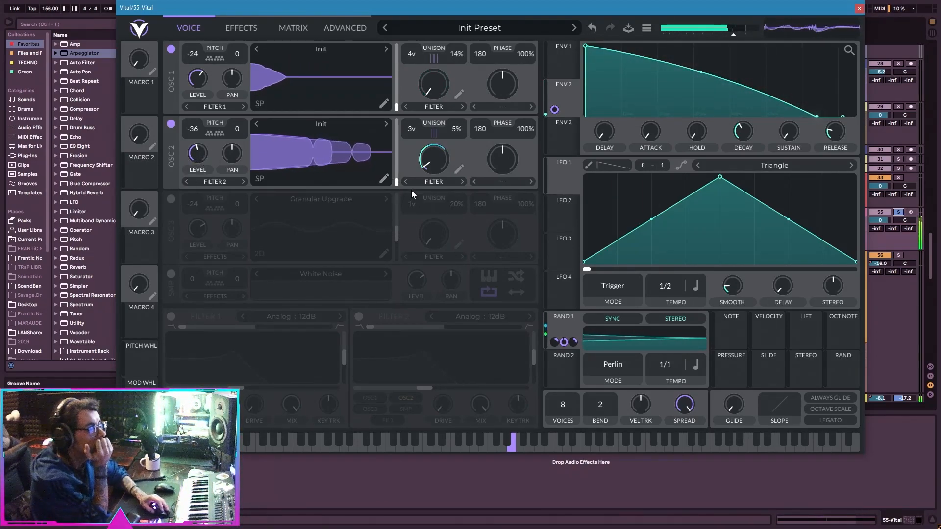
# Bend the last segment of the remap curve for oscillator 2's Filter morph modulation downward and check oscillator 1's remap curve.
pyautogui.click(463, 172)
pyautogui.moveTo(485, 224); pyautogui.dragTo(485, 269)
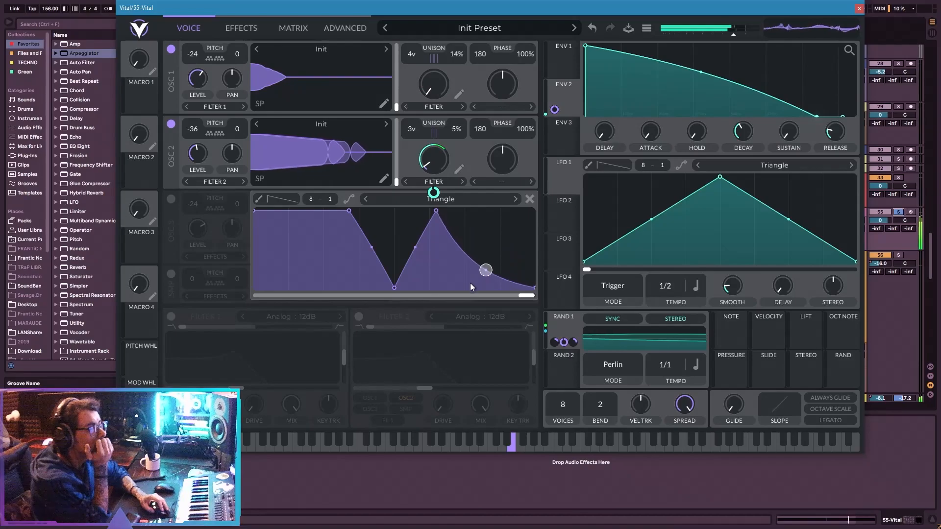
pyautogui.click(463, 94)
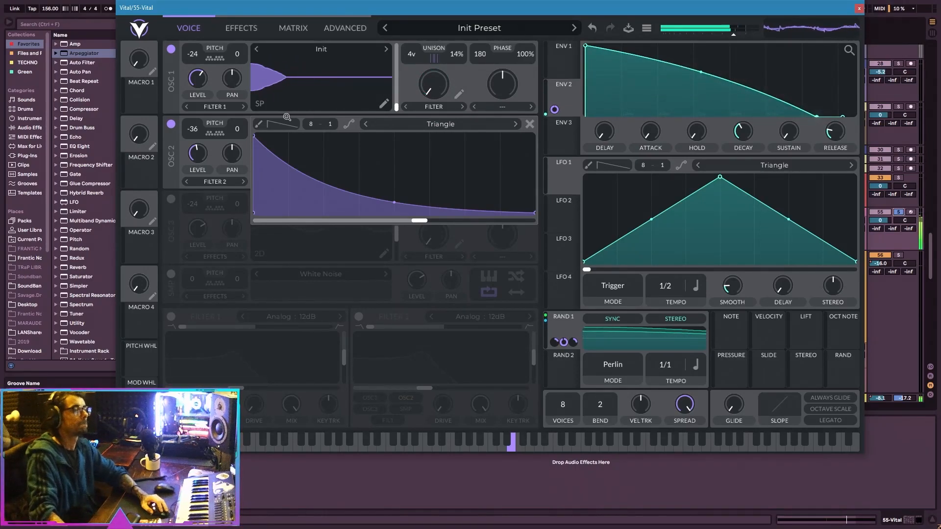
pyautogui.click(226, 30)
pyautogui.click(197, 26)
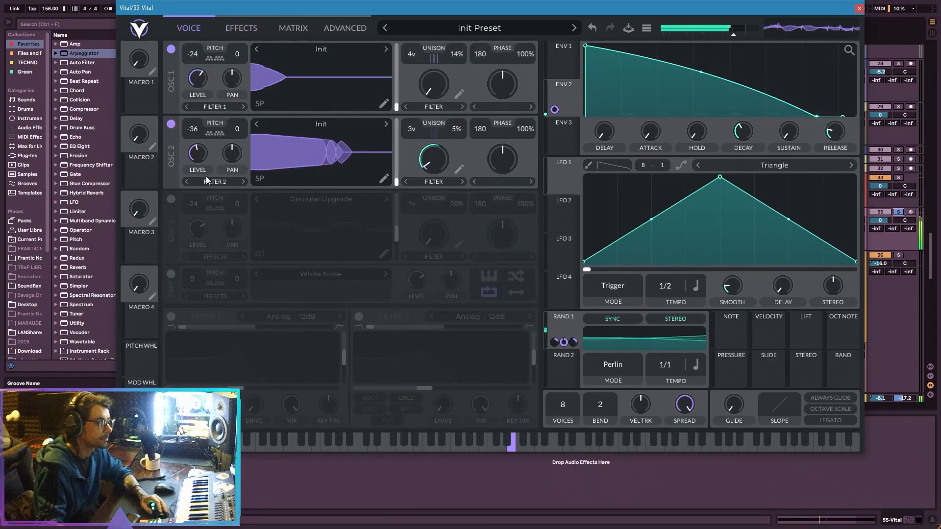
# Enable Filter 1 as a Comb Low High Flange- filter with oscillator 2 routed to Filter 1+2.
pyautogui.click(168, 316)
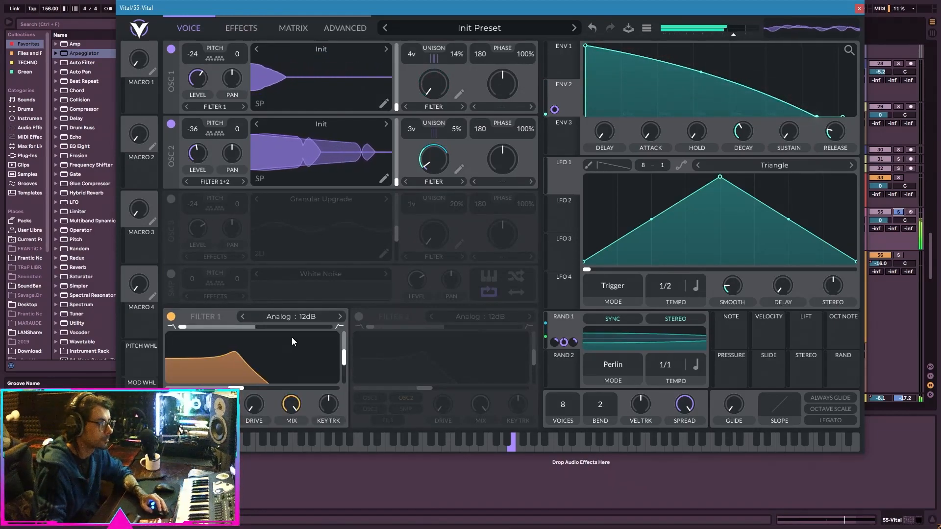
pyautogui.click(303, 319)
pyautogui.click(382, 415)
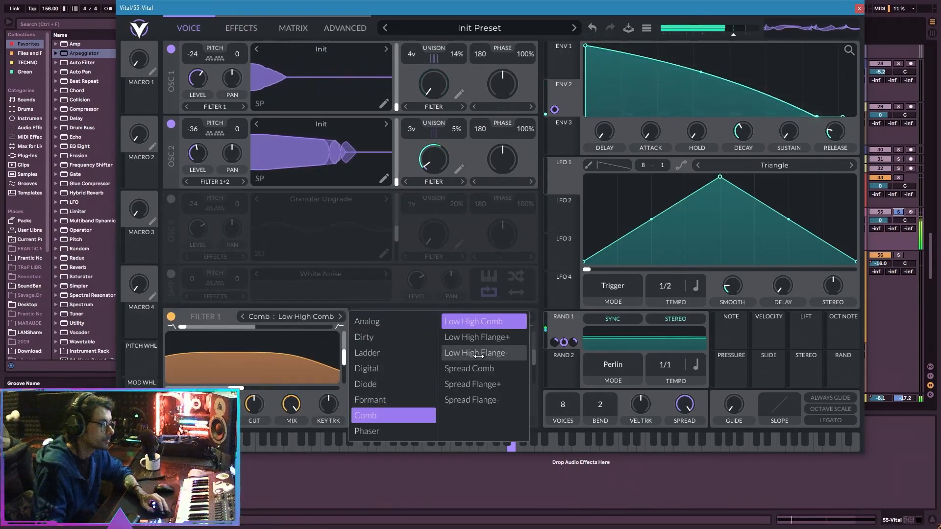
pyautogui.click(479, 371)
pyautogui.click(477, 353)
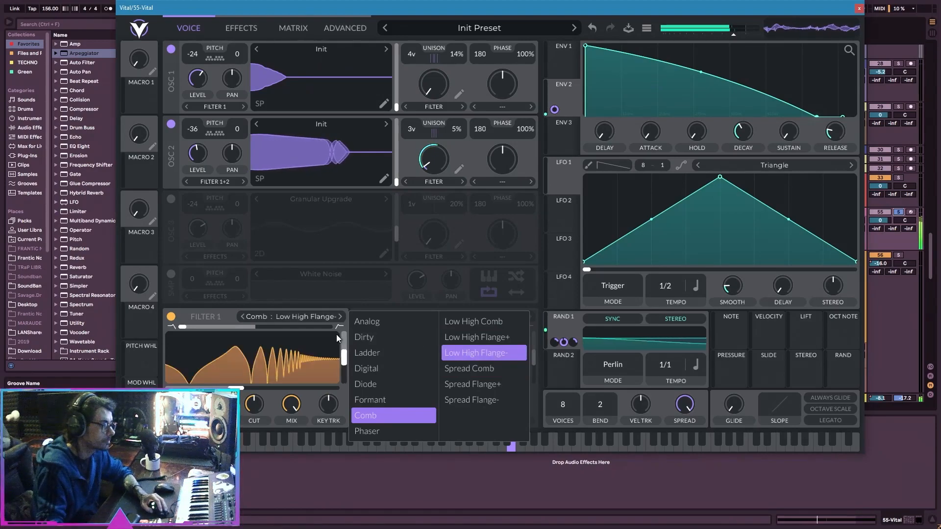
pyautogui.click(539, 302)
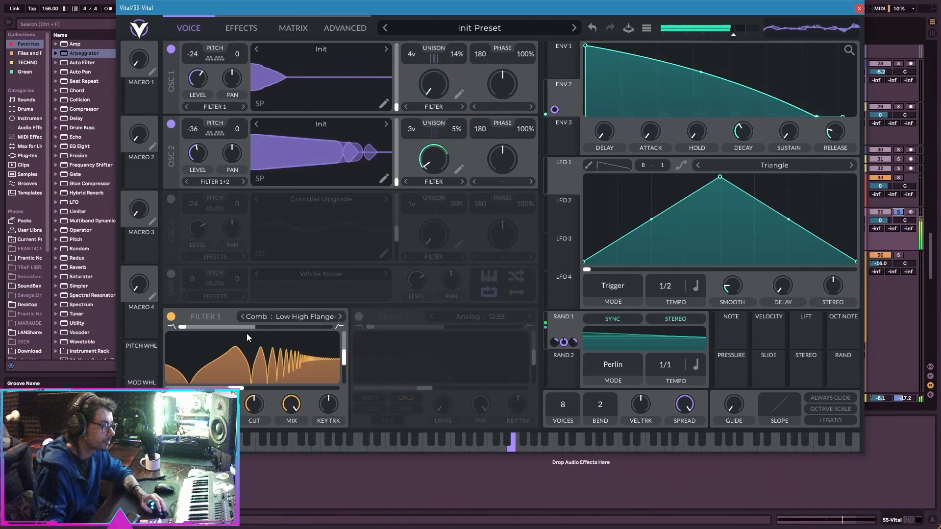
# Raise Filter 1's blend and modulate it with LFO 1, set to Sync mode at a 1/1 tempo without smoothing.
pyautogui.moveTo(182, 326); pyautogui.dragTo(258, 325)
pyautogui.moveTo(549, 175); pyautogui.dragTo(252, 322)
pyautogui.scroll(-1, 667, 286)
pyautogui.click(593, 282)
pyautogui.click(605, 326)
pyautogui.click(607, 308)
pyautogui.click(608, 292)
pyautogui.click(608, 292)
pyautogui.click(603, 319)
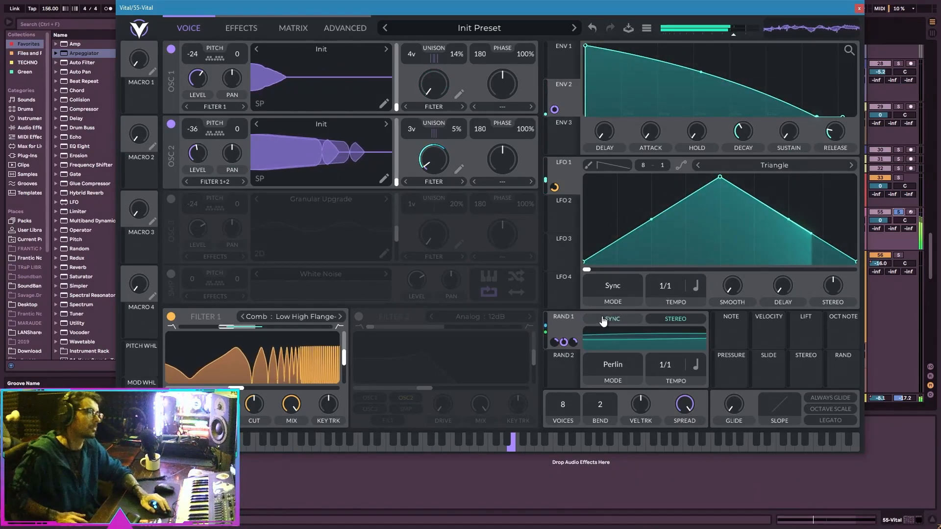
pyautogui.click(603, 319)
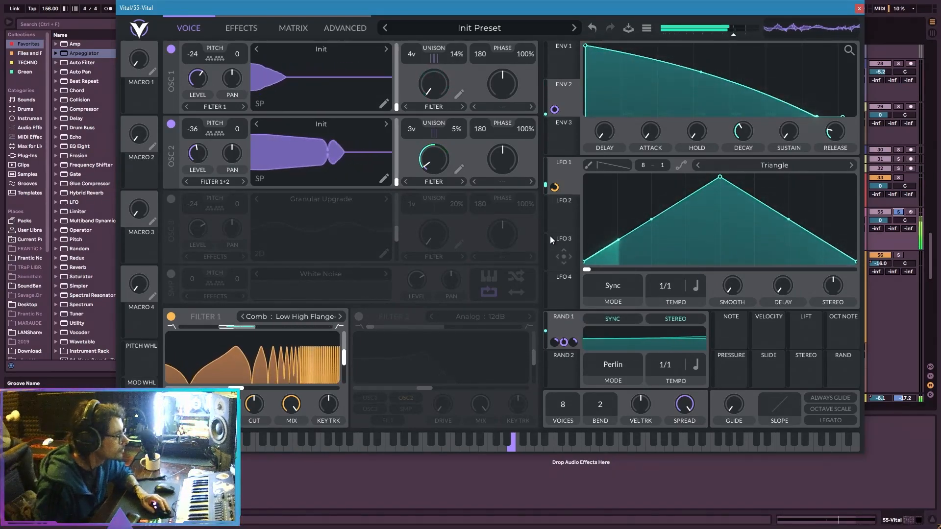
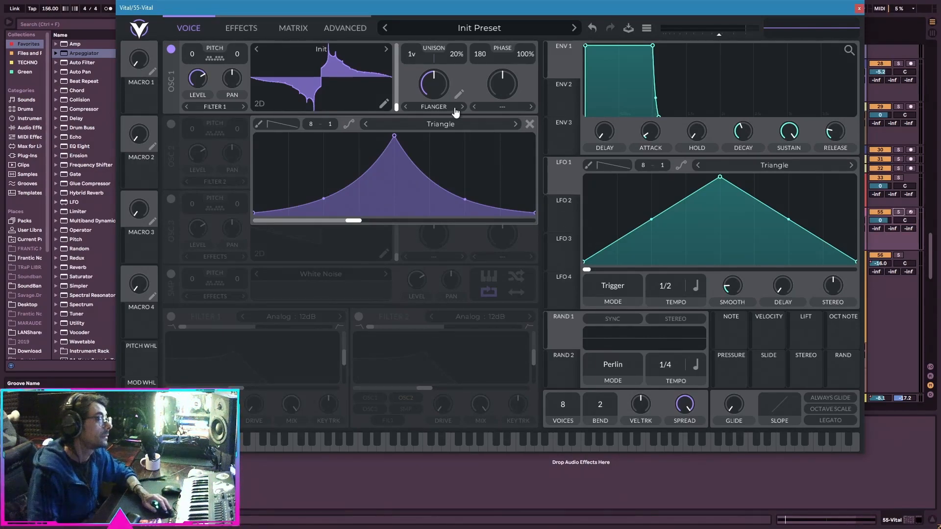
# Reset the synth to an initialized preset.
pyautogui.click(440, 106)
pyautogui.click(440, 103)
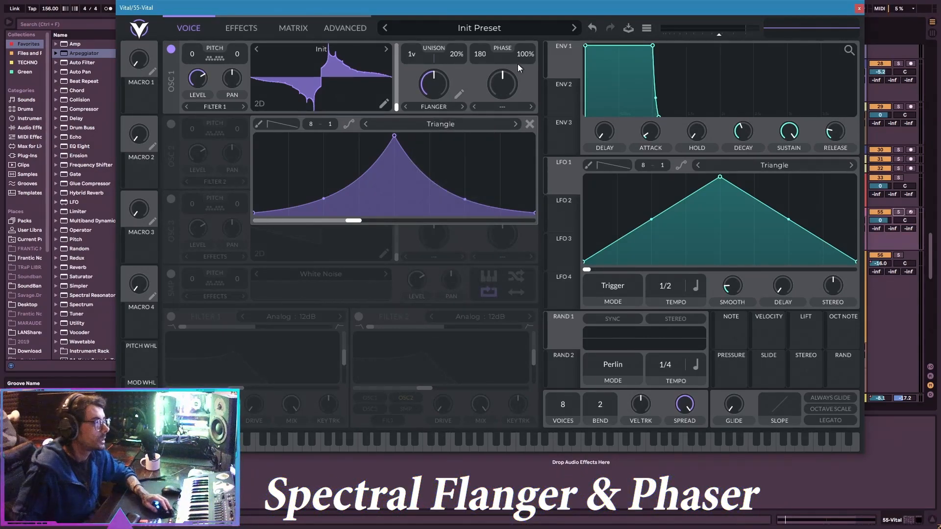
pyautogui.click(643, 30)
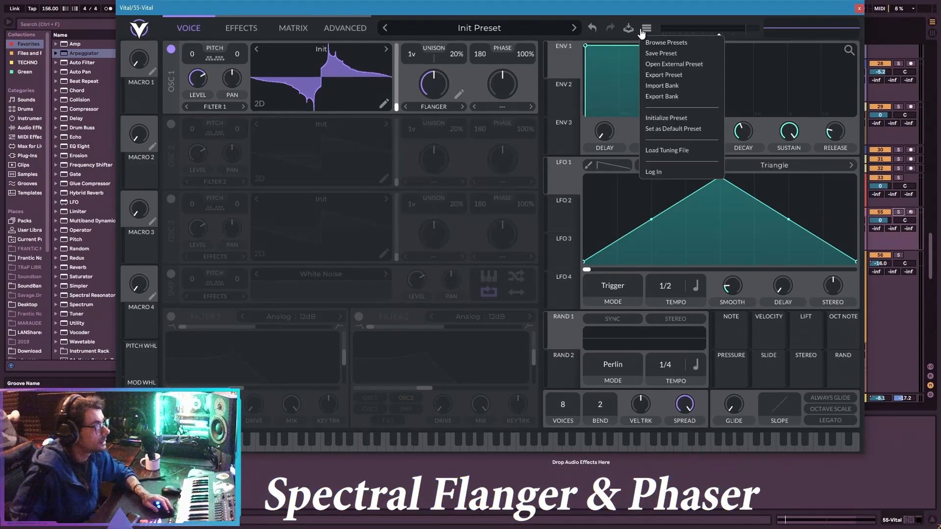
pyautogui.click(672, 119)
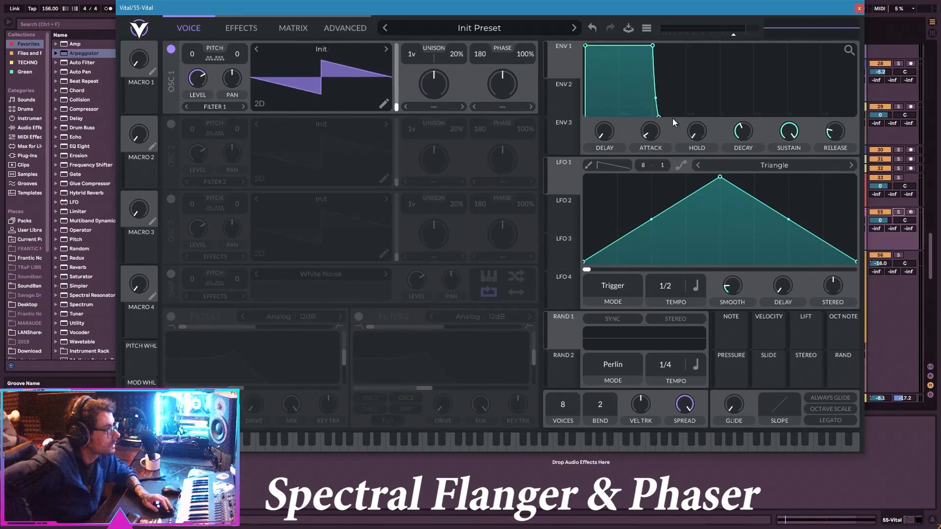
# Set oscillator 1's spectral morph to Spectral Flanger and open its shape editor.
pyautogui.click(432, 107)
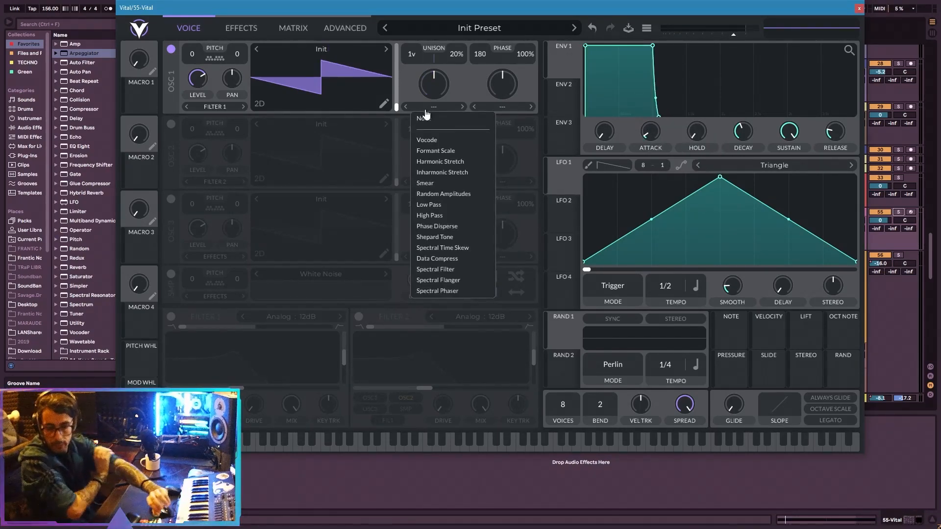
pyautogui.click(464, 278)
pyautogui.click(463, 94)
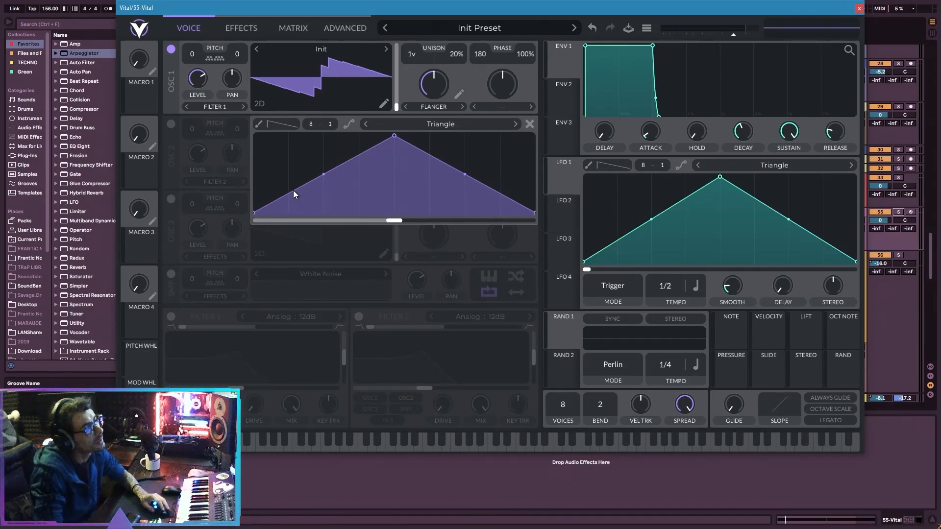
# Bend both slopes of the flanger's triangle curve inward and shift its spectral phase past the midpoint.
pyautogui.moveTo(392, 221); pyautogui.dragTo(427, 212)
pyautogui.moveTo(342, 211); pyautogui.dragTo(374, 212)
pyautogui.moveTo(327, 182); pyautogui.dragTo(325, 203)
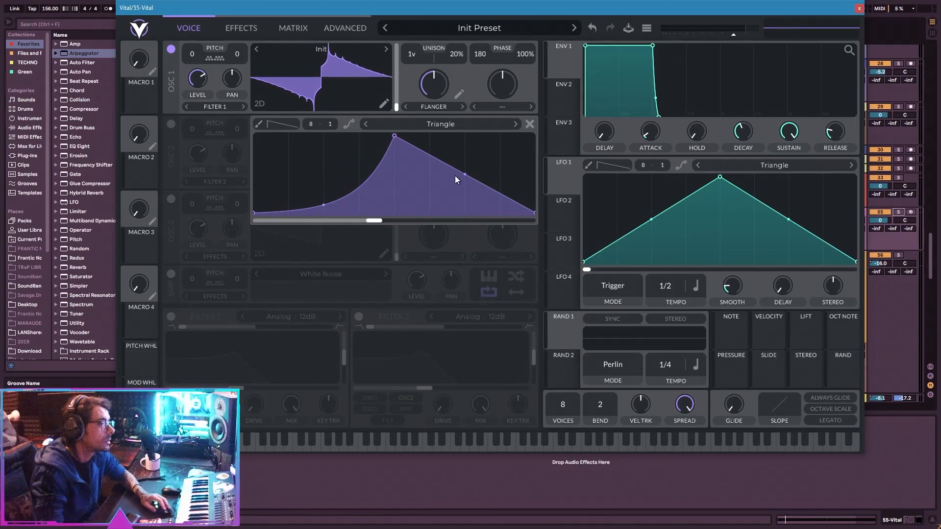
pyautogui.moveTo(465, 179); pyautogui.dragTo(464, 202)
pyautogui.moveTo(374, 220); pyautogui.dragTo(416, 225)
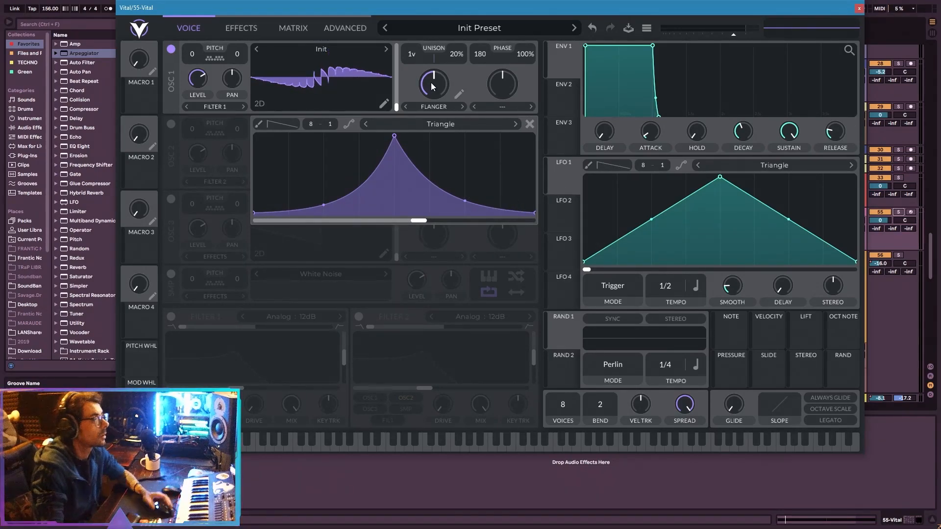
# Preview the Filter effect, switch it off, then enable the Flanger effect and lower its feedback and offset.
pyautogui.click(293, 28)
pyautogui.click(241, 27)
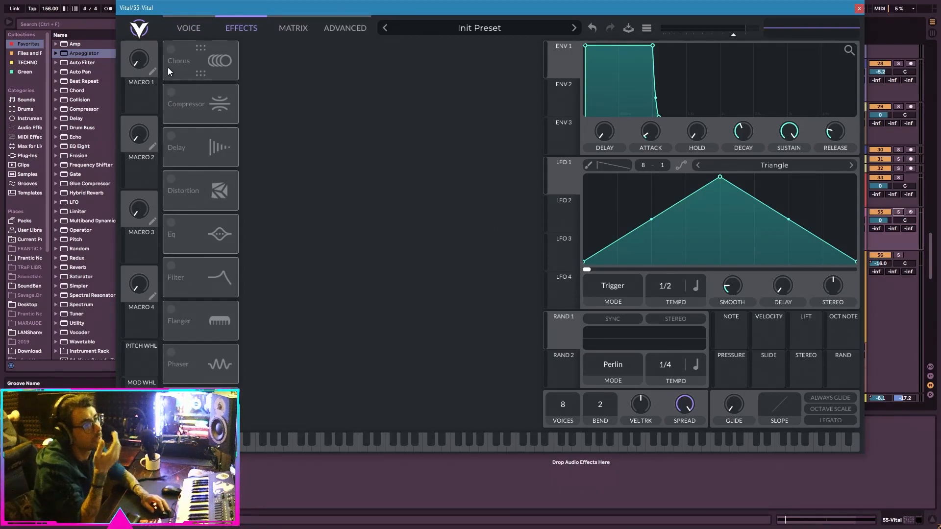
pyautogui.click(172, 266)
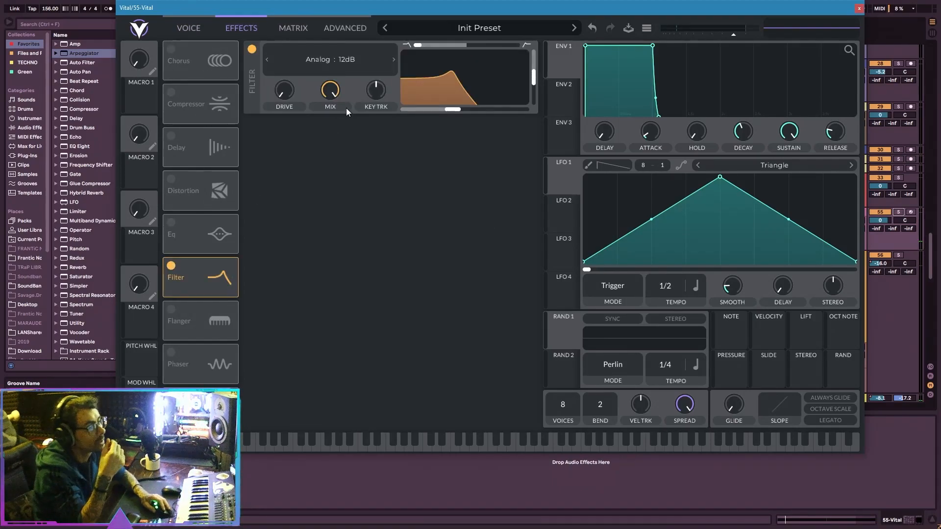
pyautogui.click(171, 265)
pyautogui.click(171, 310)
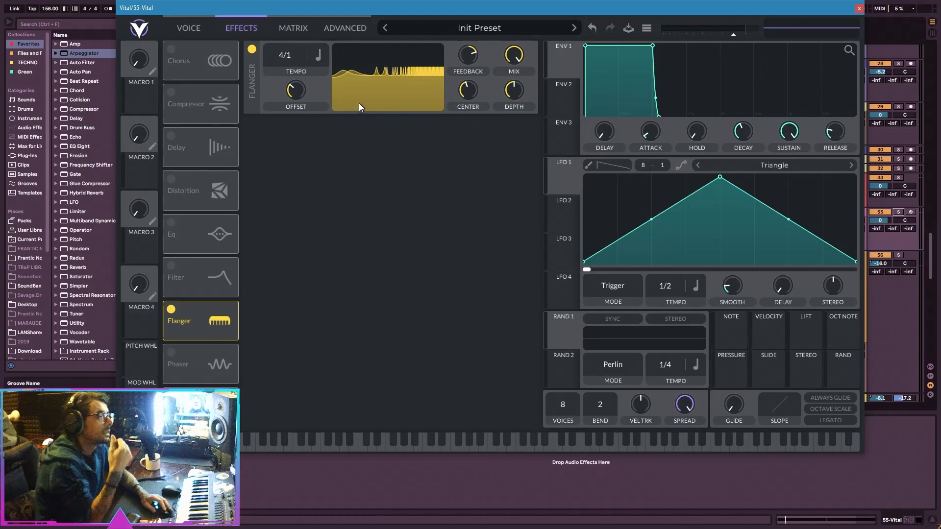
pyautogui.moveTo(468, 82); pyautogui.dragTo(473, 60)
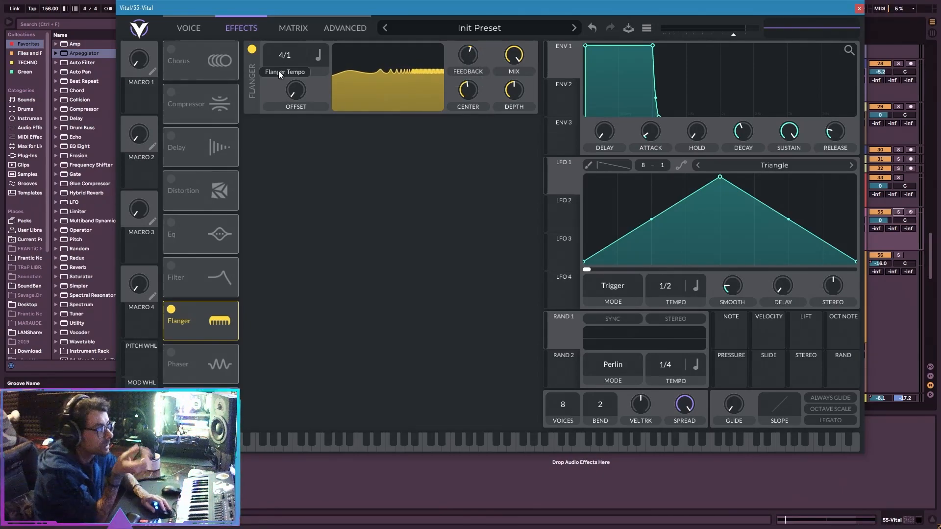
# Reopen oscillator 1's spectral flanger curve and bend both slopes further inward into a narrower peak.
pyautogui.click(197, 28)
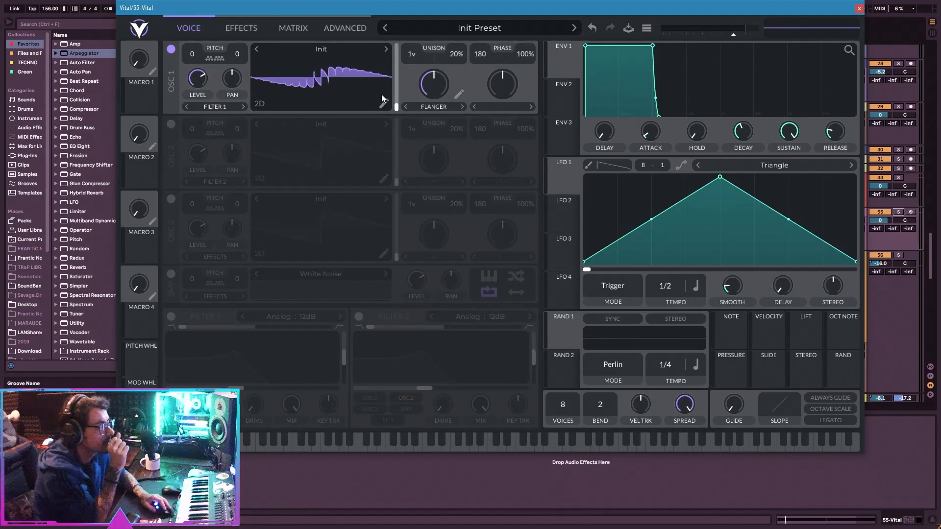
pyautogui.click(457, 93)
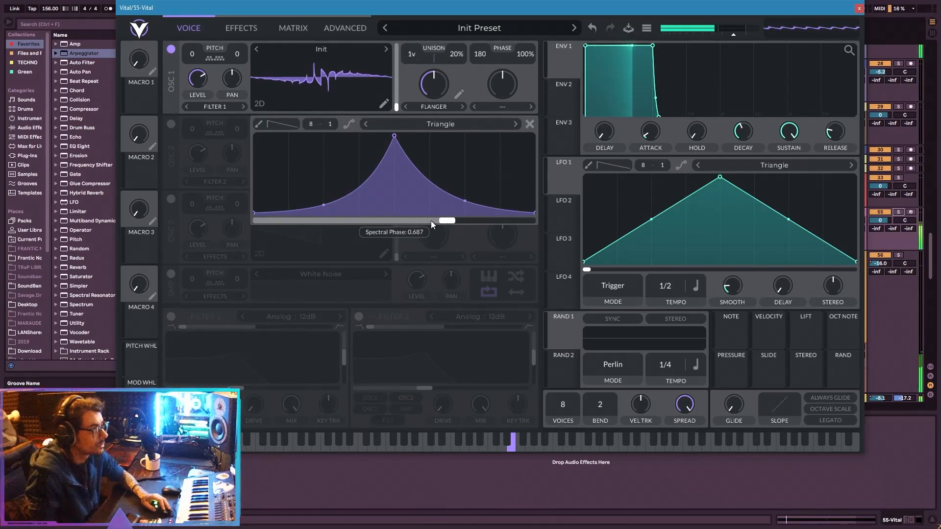
pyautogui.moveTo(327, 211); pyautogui.dragTo(333, 251)
pyautogui.moveTo(467, 202); pyautogui.dragTo(407, 221)
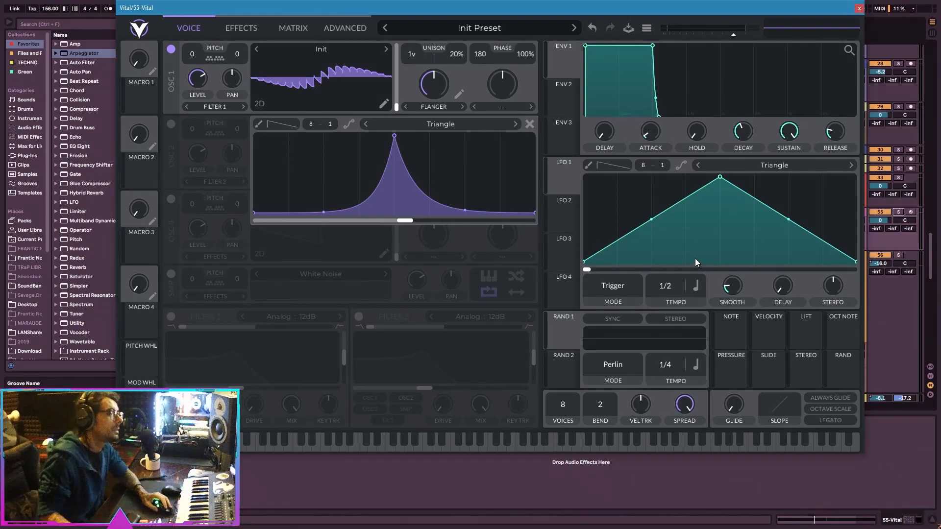
# Transpose oscillator 1 to -24 and sweep the flanger's spectral phase while playing a note.
pyautogui.moveTo(397, 222); pyautogui.dragTo(387, 220)
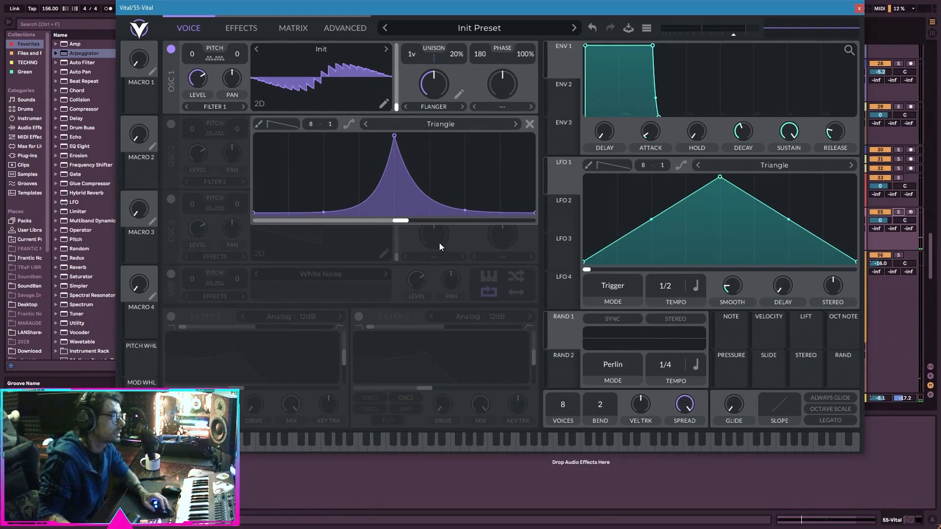
pyautogui.scroll(-2, 192, 55)
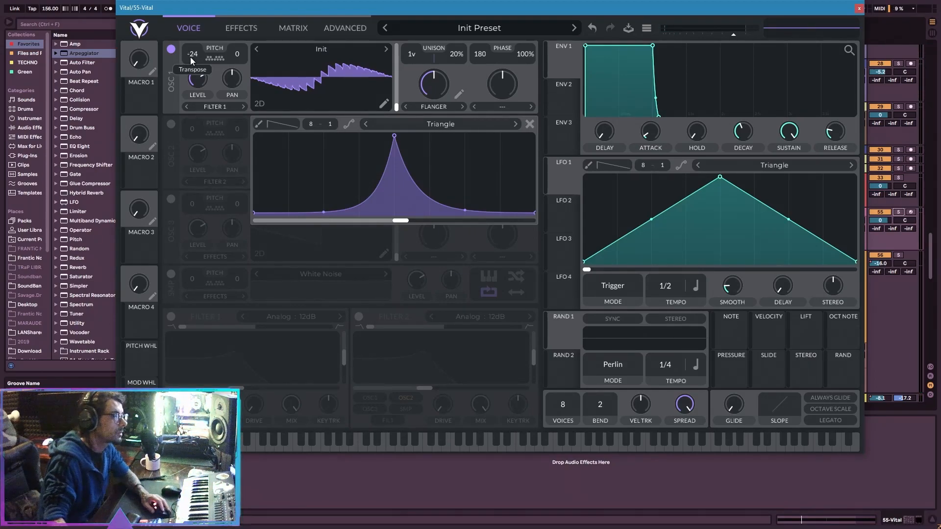
pyautogui.moveTo(400, 221); pyautogui.dragTo(474, 225)
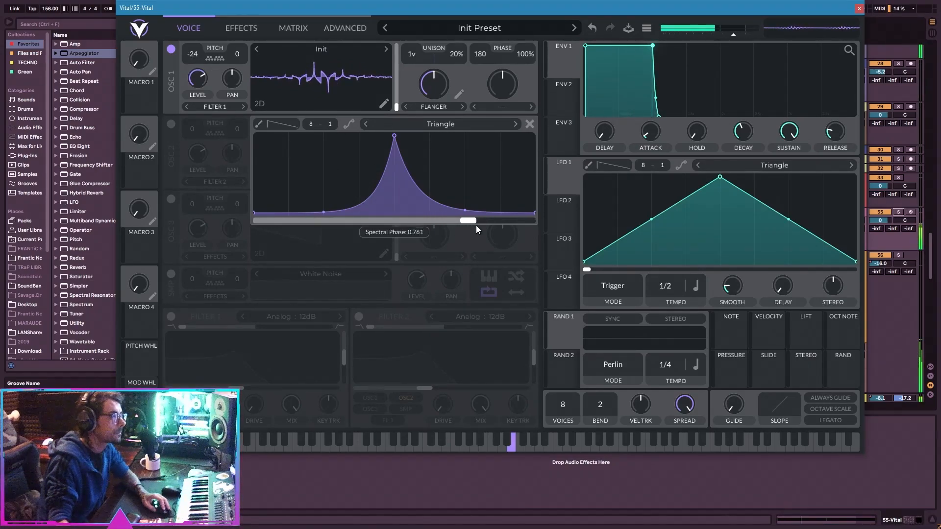
# Set oscillator 1's spectral morph to None for comparison, then reselect Spectral Flanger and reopen its curve.
pyautogui.click(433, 106)
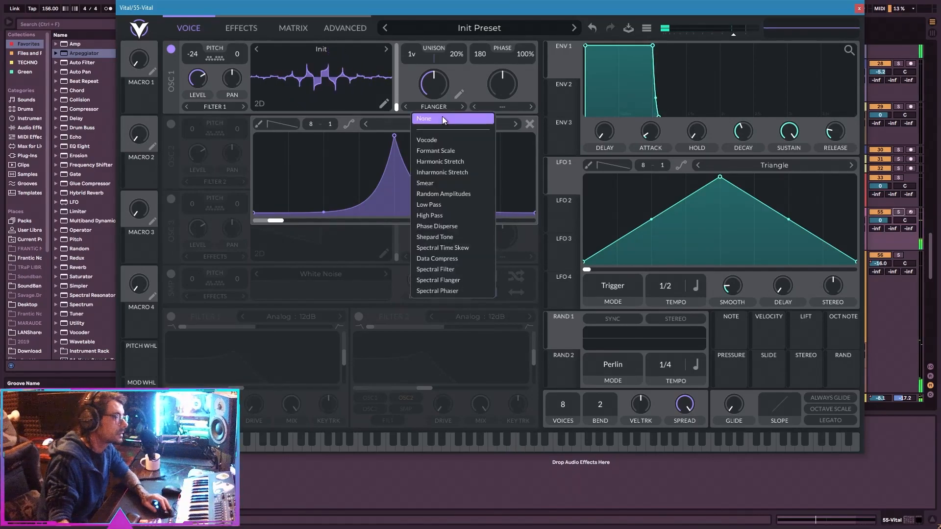
pyautogui.click(441, 116)
pyautogui.click(446, 107)
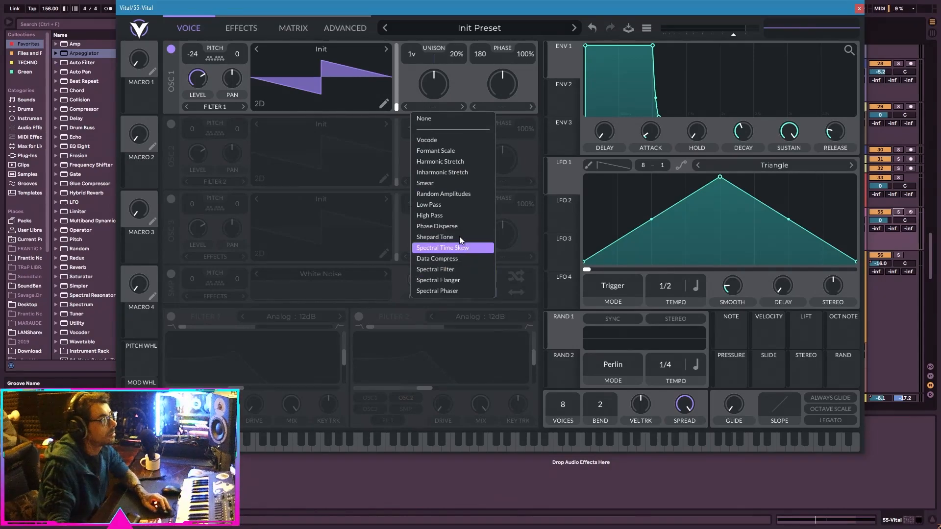
pyautogui.click(454, 279)
pyautogui.click(458, 94)
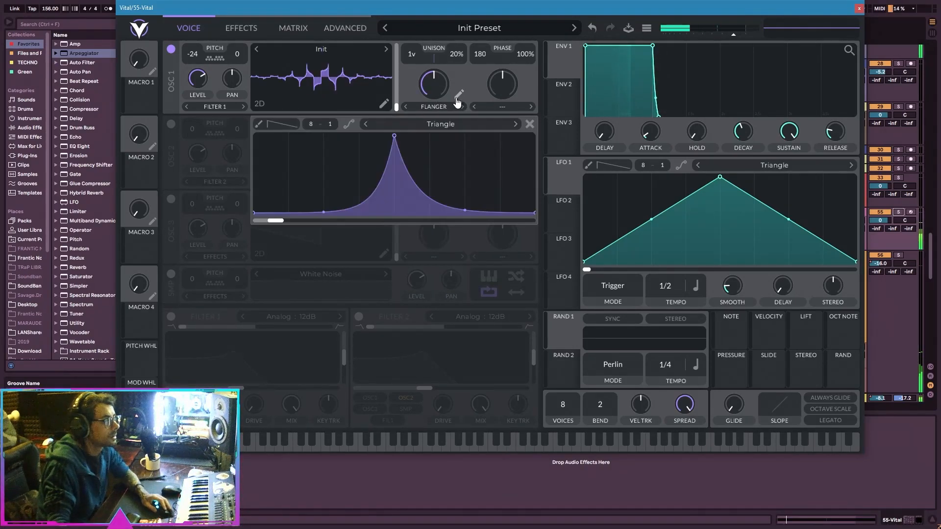
# Sweep the flanger's spectral phase by hand, lower it to zero, and modulate it with LFO 1.
pyautogui.moveTo(275, 224)
pyautogui.mouseDown()
pyautogui.moveTo(445, 222)
pyautogui.moveTo(296, 206)
pyautogui.moveTo(507, 207)
pyautogui.moveTo(265, 210)
pyautogui.mouseUp()
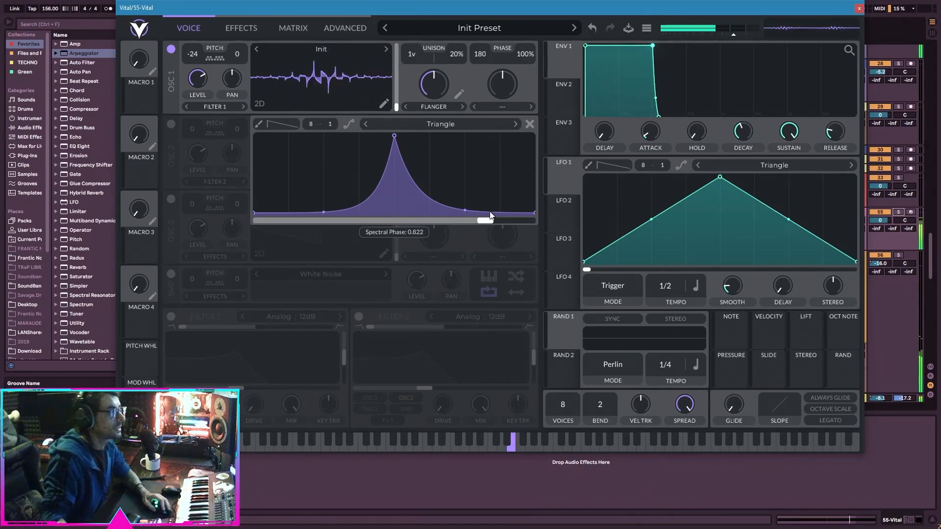
pyautogui.moveTo(489, 214); pyautogui.dragTo(497, 216)
pyautogui.moveTo(554, 186); pyautogui.dragTo(282, 221)
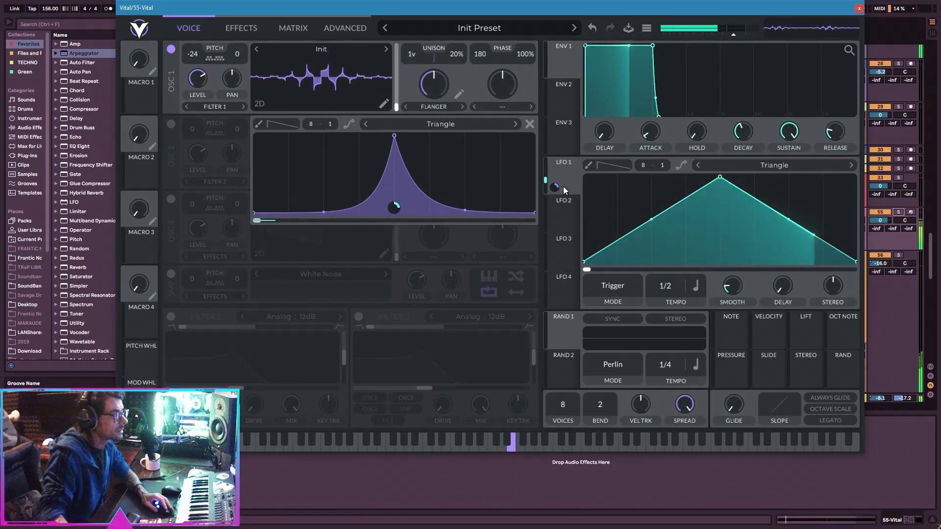
# Set LFO 1 to Sync mode with a 1/1 tempo and no smoothing.
pyautogui.click(665, 290)
pyautogui.moveTo(666, 291); pyautogui.dragTo(666, 300)
pyautogui.moveTo(738, 292); pyautogui.dragTo(716, 316)
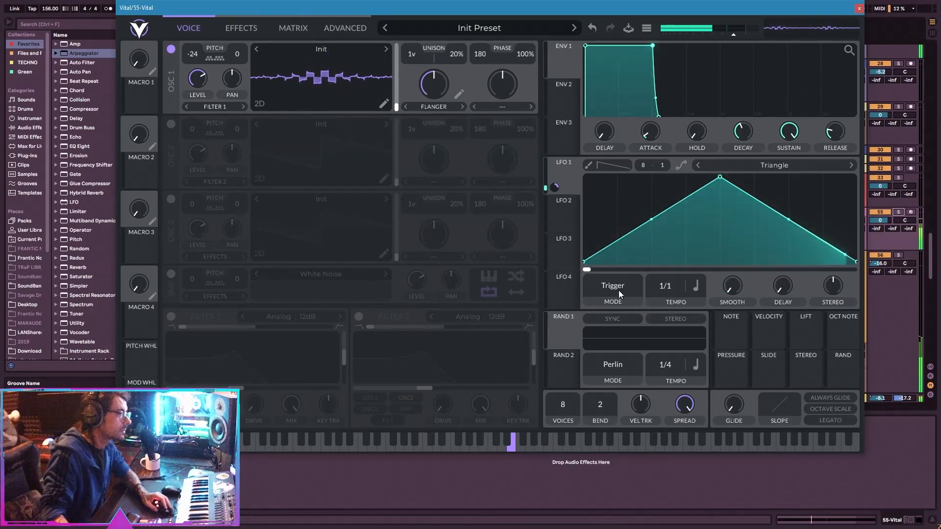
pyautogui.click(618, 290)
pyautogui.click(604, 317)
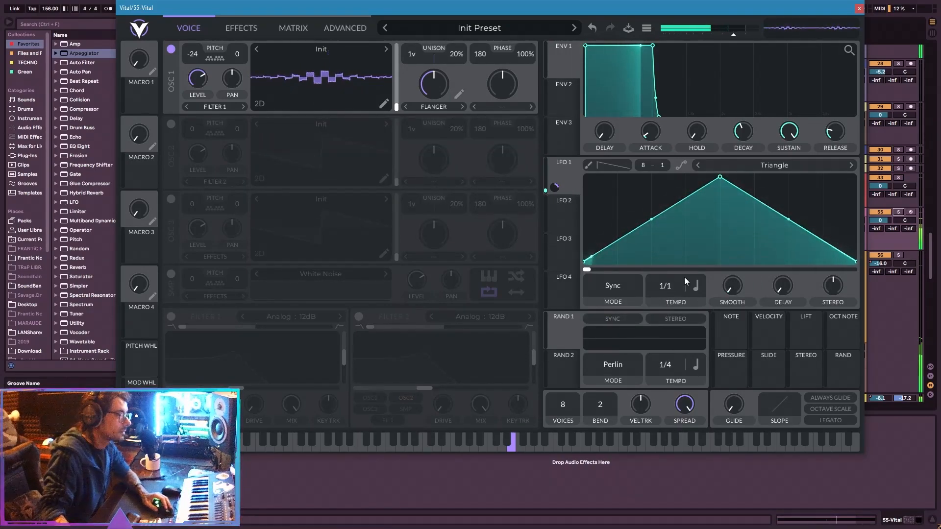
# Raise LFO 1's modulation of the flanger phase to 1.000 and set LFO 1's tempo to 4/1.
pyautogui.click(460, 96)
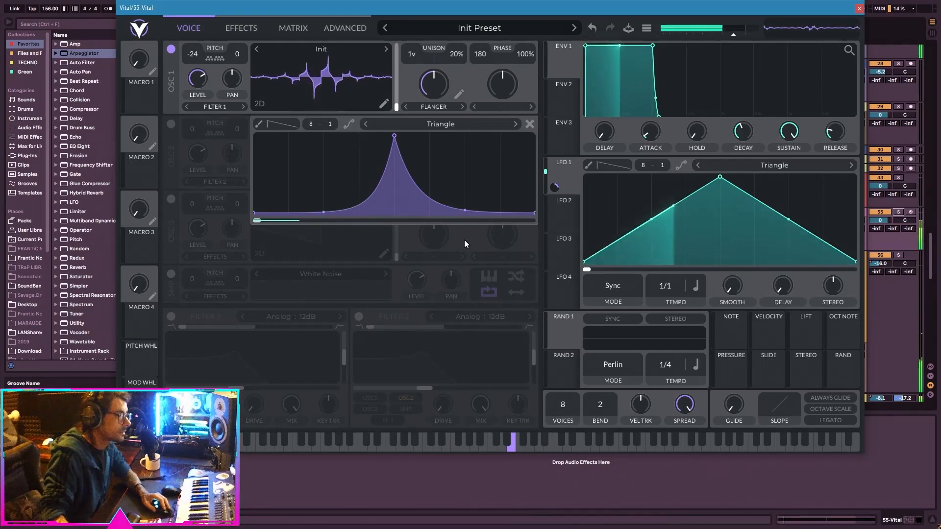
pyautogui.moveTo(554, 187); pyautogui.dragTo(393, 208)
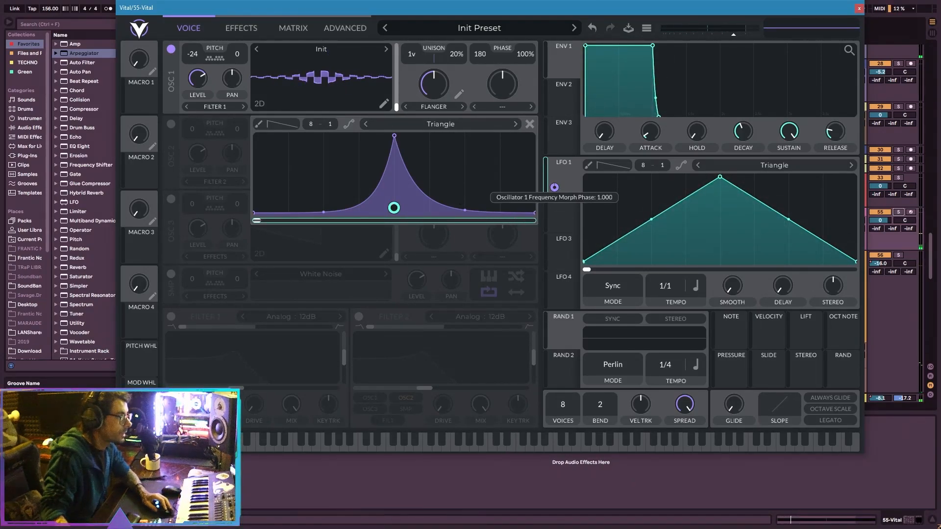
pyautogui.moveTo(670, 284); pyautogui.dragTo(661, 292)
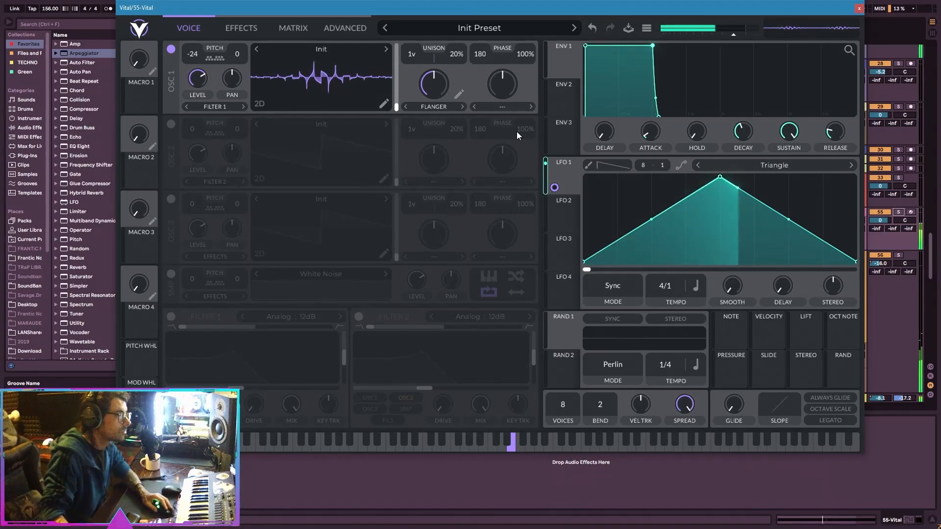
# Lower oscillator 1's spectral morph amount to minimum and modulate it with LFO 1 at full depth.
pyautogui.click(460, 94)
pyautogui.moveTo(554, 187); pyautogui.dragTo(436, 84)
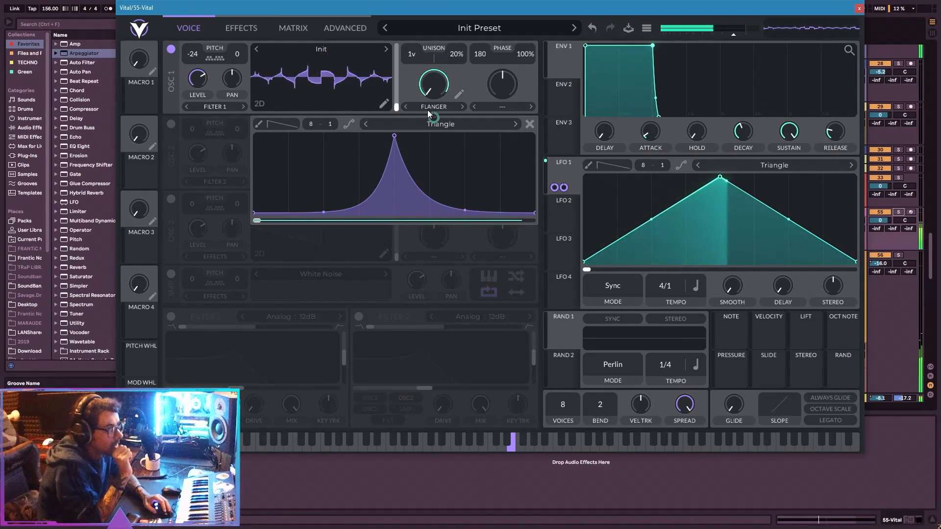
pyautogui.moveTo(434, 116)
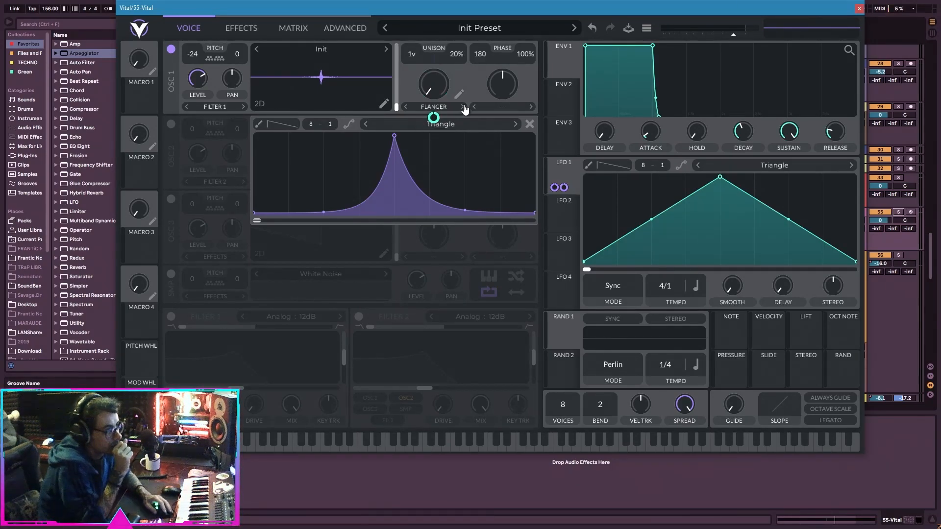
# Remove LFO 1's modulation from the flanger's spectral phase for comparison, then assign it again at full depth.
pyautogui.moveTo(258, 223)
pyautogui.mouseDown()
pyautogui.moveTo(482, 225)
pyautogui.moveTo(252, 214)
pyautogui.mouseUp()
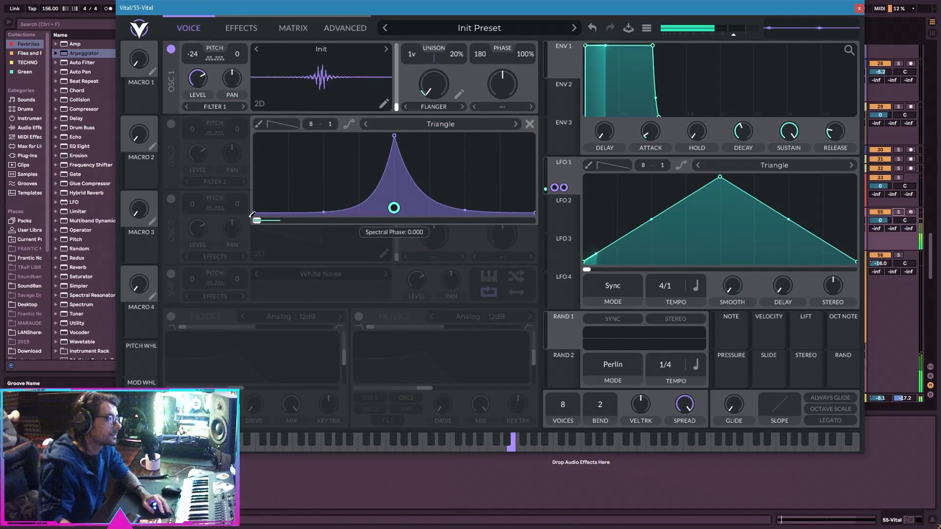
pyautogui.doubleClick(394, 208)
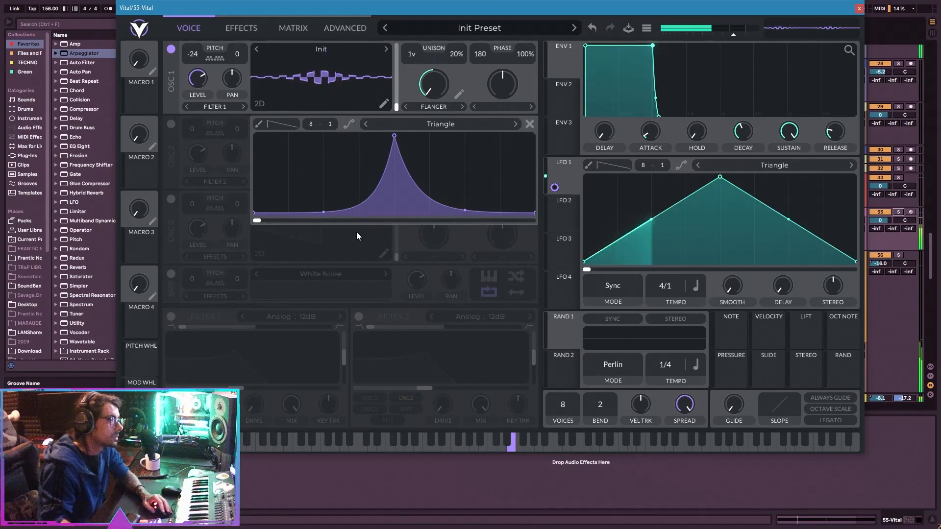
pyautogui.moveTo(554, 187); pyautogui.dragTo(372, 215)
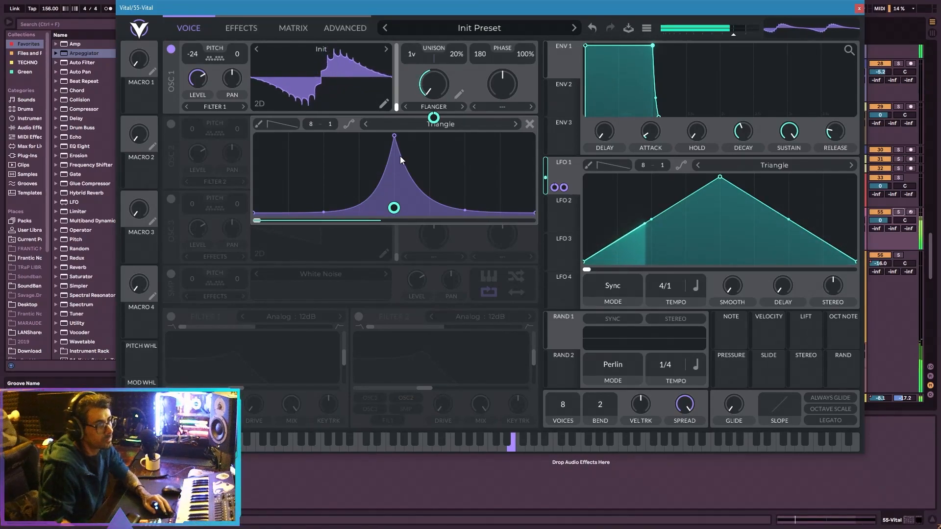
# Paint a Tri shape into the flanger curve's first grid cell and move its peak to the curve's start.
pyautogui.click(286, 123)
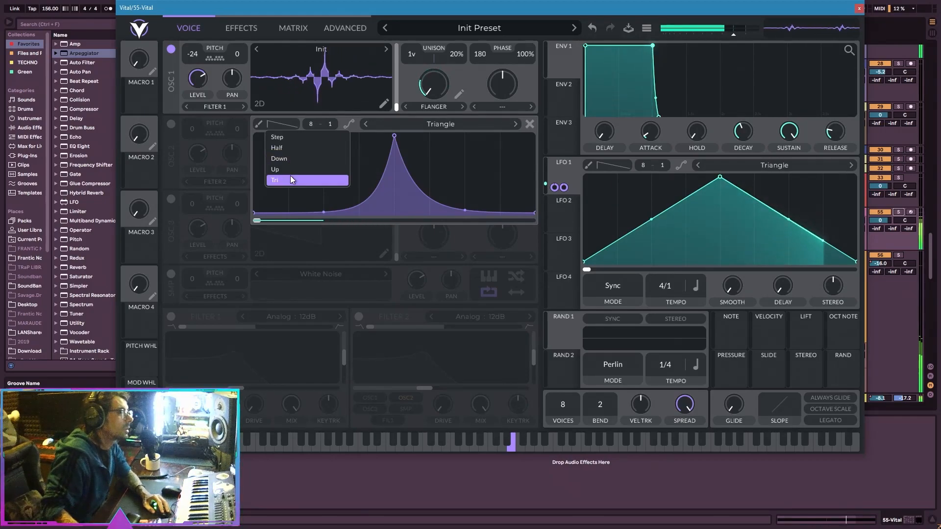
pyautogui.click(291, 180)
pyautogui.click(269, 149)
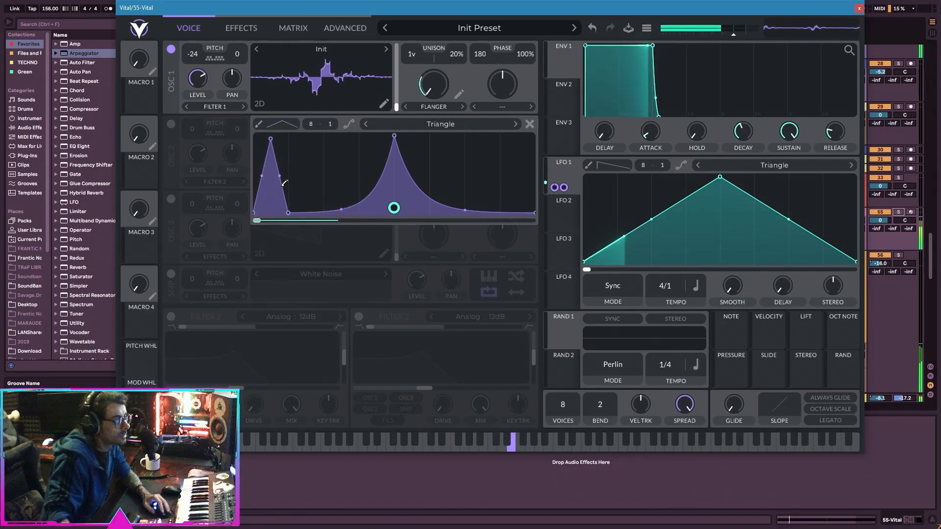
pyautogui.moveTo(270, 139); pyautogui.dragTo(254, 140)
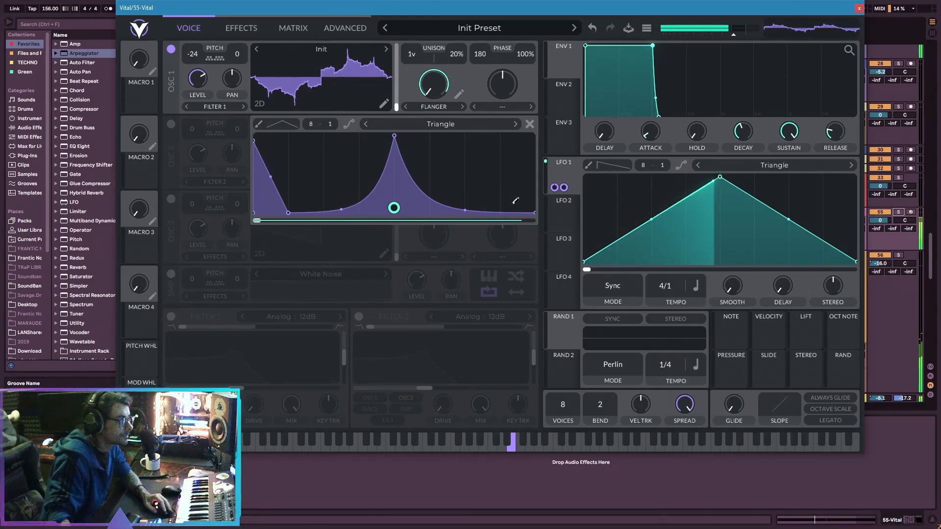
# Paint Tri peaks into the last three grid cells of the flanger curve and solo the 55-Vital track.
pyautogui.click(498, 136)
pyautogui.click(512, 138)
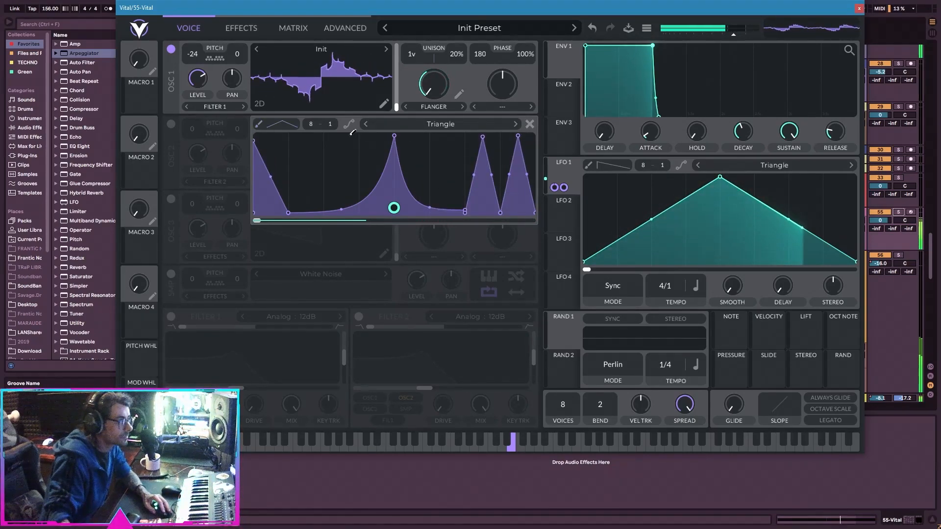
pyautogui.click(462, 163)
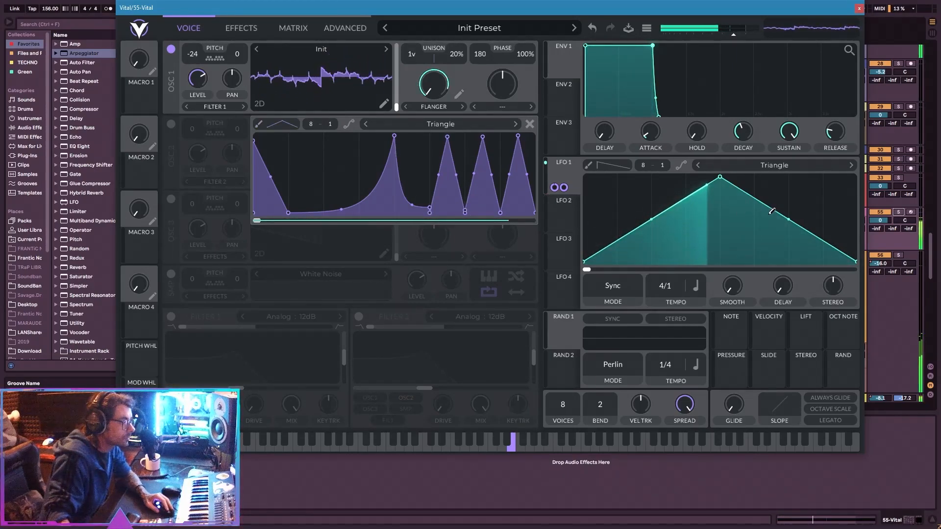
pyautogui.click(898, 212)
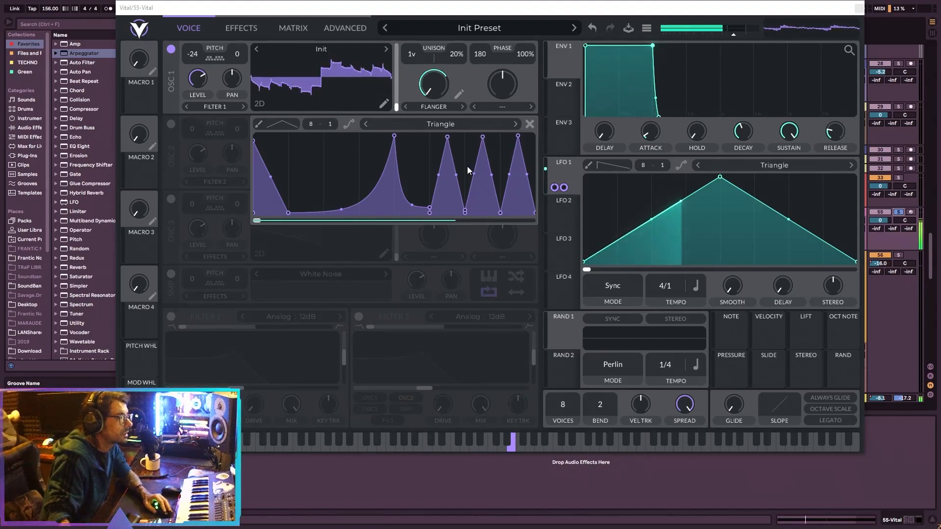
# Raise the flanger curve's X grid to 16 and 32, painting progressively narrower Tri peaks across the curve's second half.
pyautogui.moveTo(311, 124); pyautogui.dragTo(321, 86)
pyautogui.moveTo(458, 160)
pyautogui.mouseDown()
pyautogui.moveTo(527, 157)
pyautogui.moveTo(433, 142)
pyautogui.mouseUp()
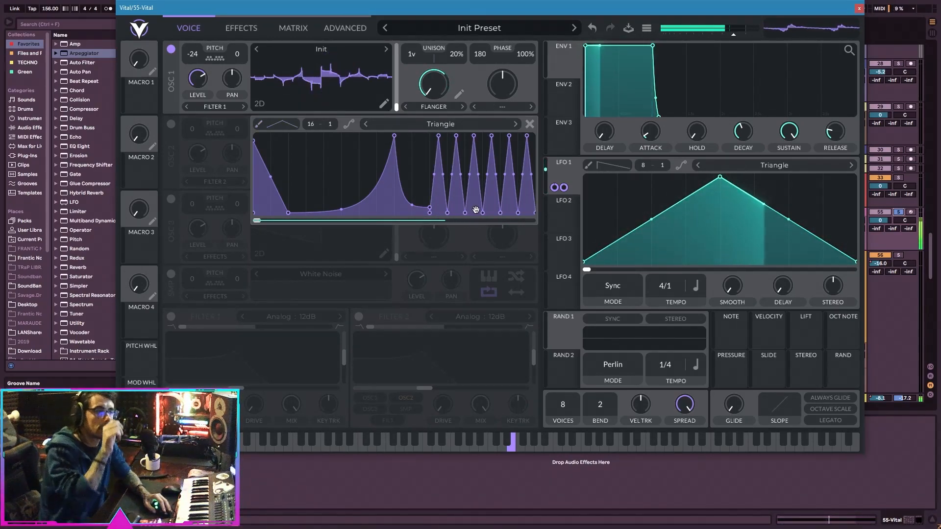
pyautogui.moveTo(318, 118); pyautogui.dragTo(350, 72)
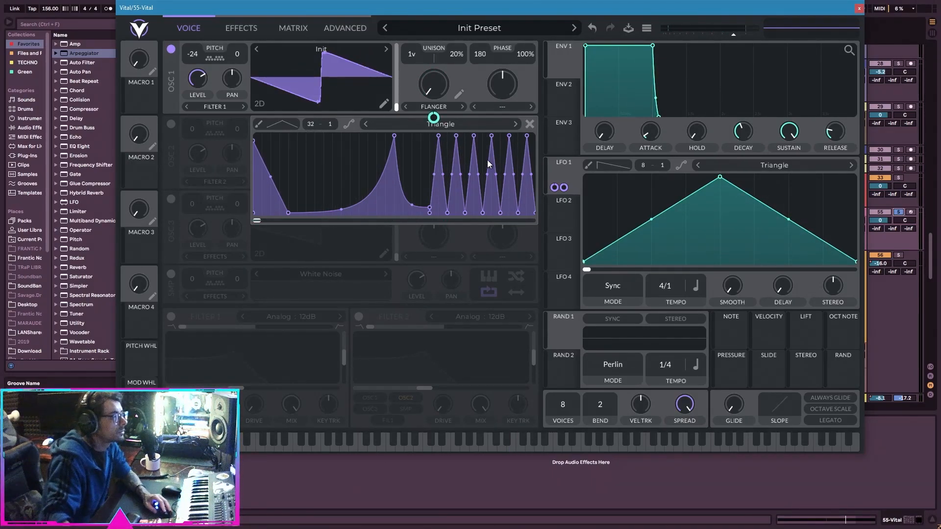
pyautogui.moveTo(487, 139); pyautogui.dragTo(535, 140)
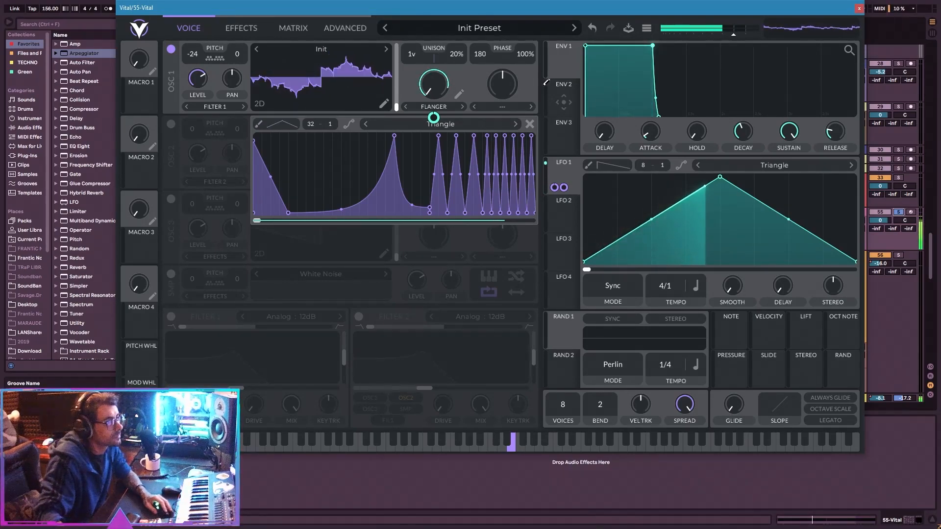
pyautogui.moveTo(482, 147); pyautogui.dragTo(412, 147)
pyautogui.moveTo(417, 104); pyautogui.dragTo(399, 105)
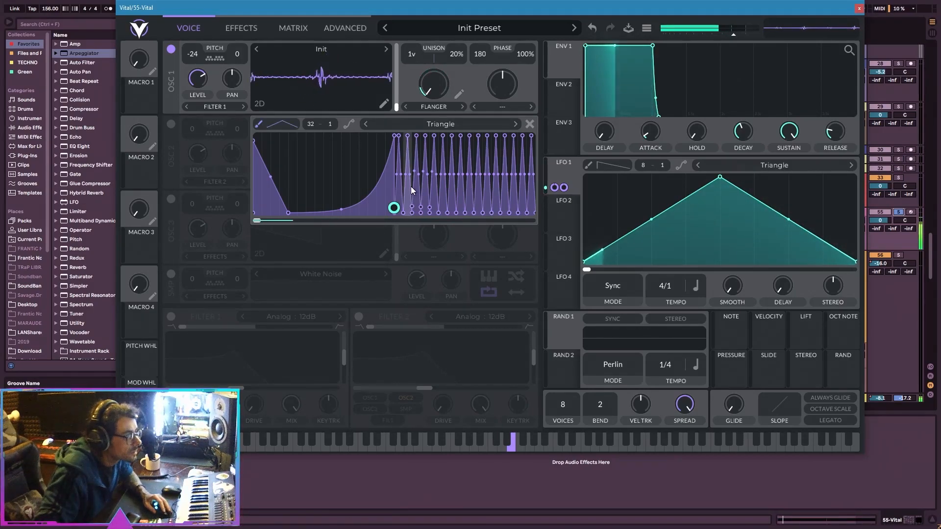
pyautogui.click(409, 126)
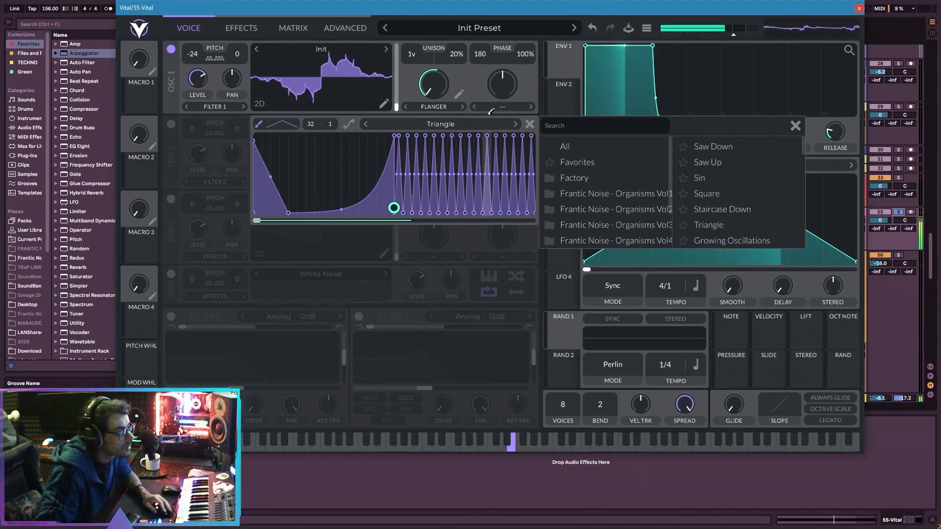
pyautogui.click(391, 147)
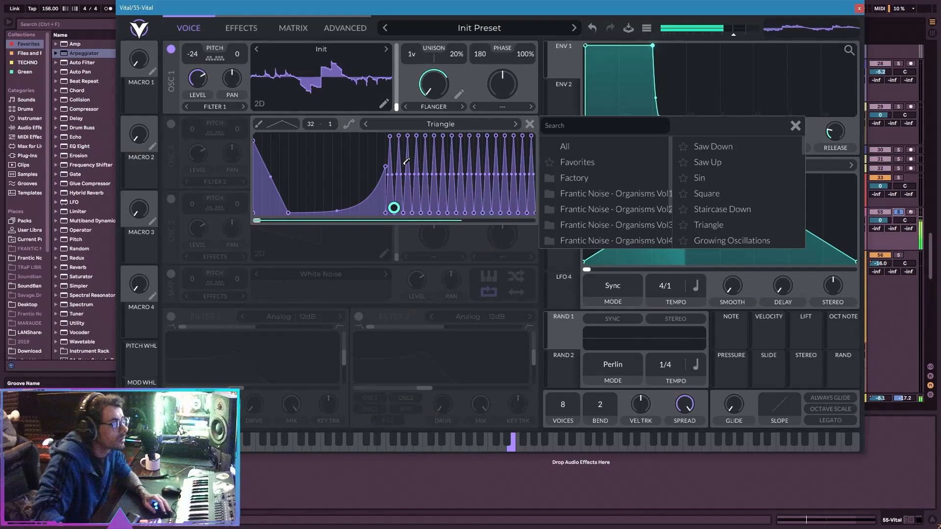
# Reduce the flanger curve's X grid to 8 and flatten the curve's second half to the bottom.
pyautogui.click(289, 125)
pyautogui.moveTo(311, 125); pyautogui.dragTo(341, 291)
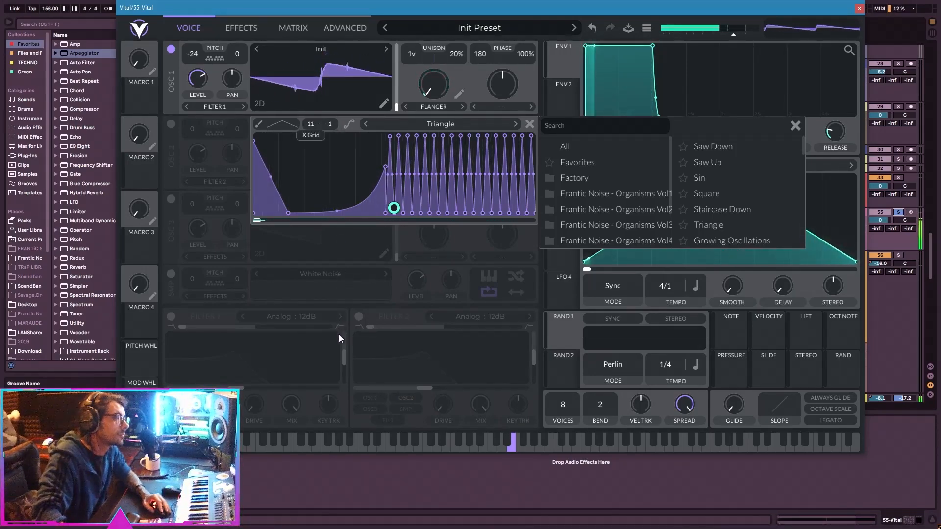
pyautogui.moveTo(339, 333); pyautogui.dragTo(342, 347)
pyautogui.moveTo(406, 200)
pyautogui.mouseDown()
pyautogui.moveTo(409, 192)
pyautogui.moveTo(543, 284)
pyautogui.moveTo(384, 292)
pyautogui.mouseUp()
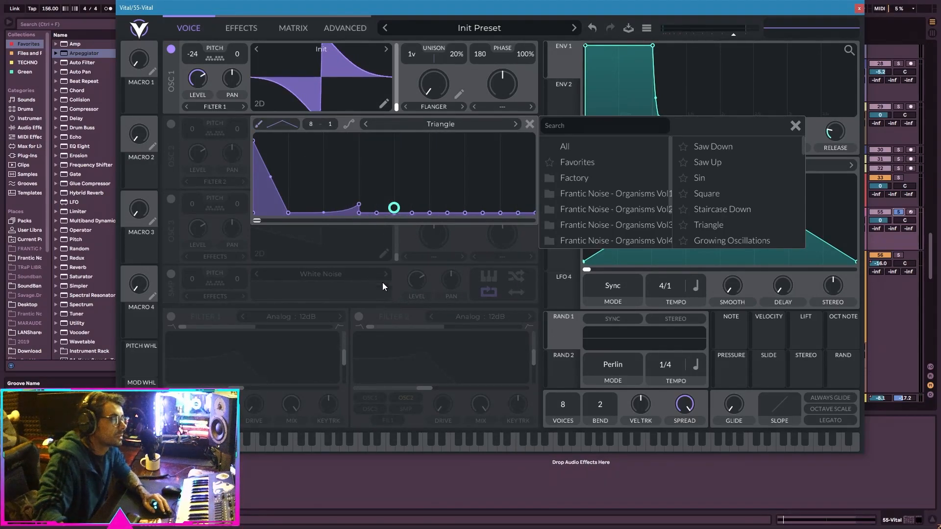
# Choose the flat paint shape, reshape the flanger curve's second half into wide alternating peaks and dips, and close the shape browser.
pyautogui.click(279, 124)
pyautogui.click(281, 139)
pyautogui.moveTo(397, 200)
pyautogui.mouseDown()
pyautogui.moveTo(507, 83)
pyautogui.moveTo(434, 117)
pyautogui.mouseUp()
pyautogui.moveTo(354, 136)
pyautogui.mouseDown()
pyautogui.moveTo(422, 140)
pyautogui.moveTo(441, 206)
pyautogui.mouseUp()
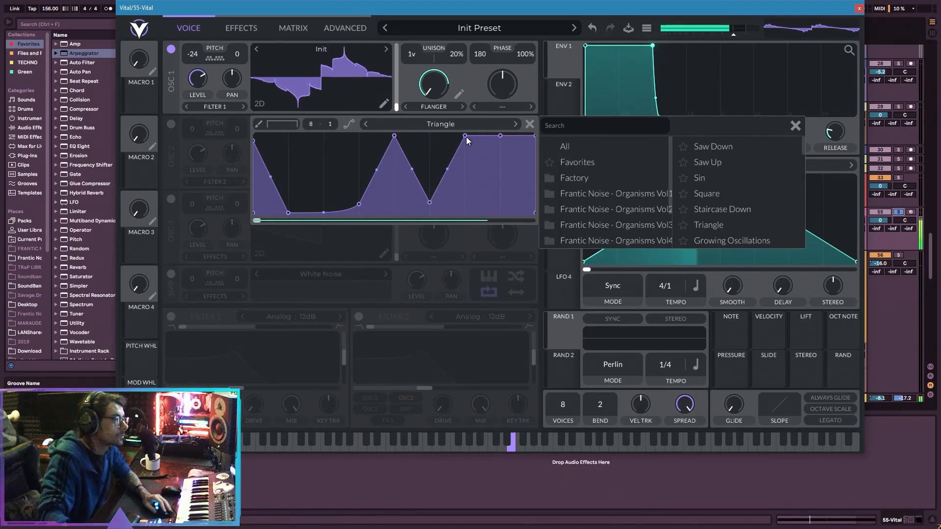
pyautogui.moveTo(502, 149); pyautogui.dragTo(500, 210)
pyautogui.doubleClick(502, 138)
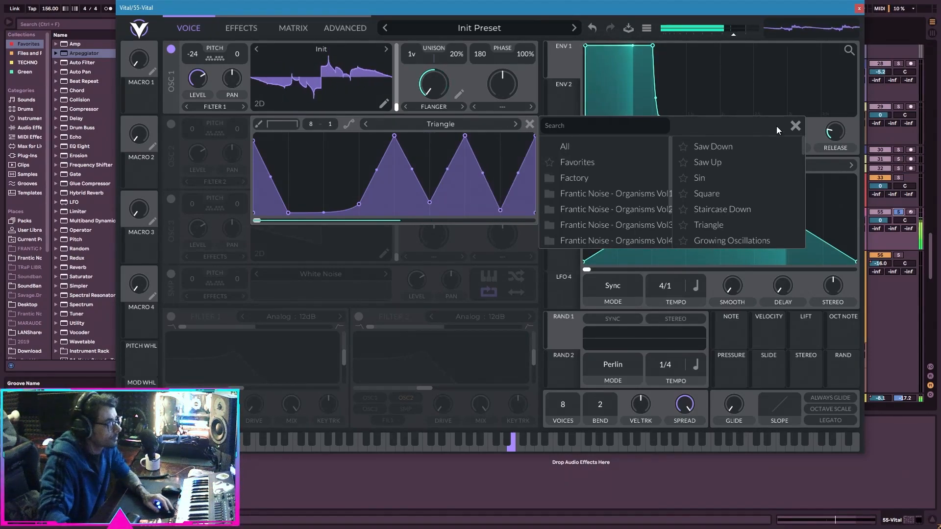
pyautogui.click(795, 126)
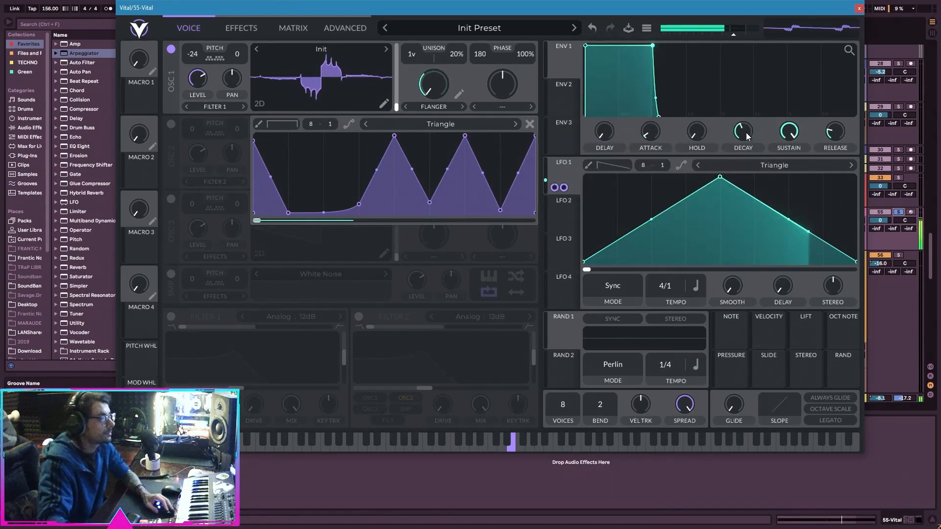
# Switch oscillator 1's spectral morph type to Phaser and set LFO 1's modulation of the morph amount to about -0.906.
pyautogui.click(462, 106)
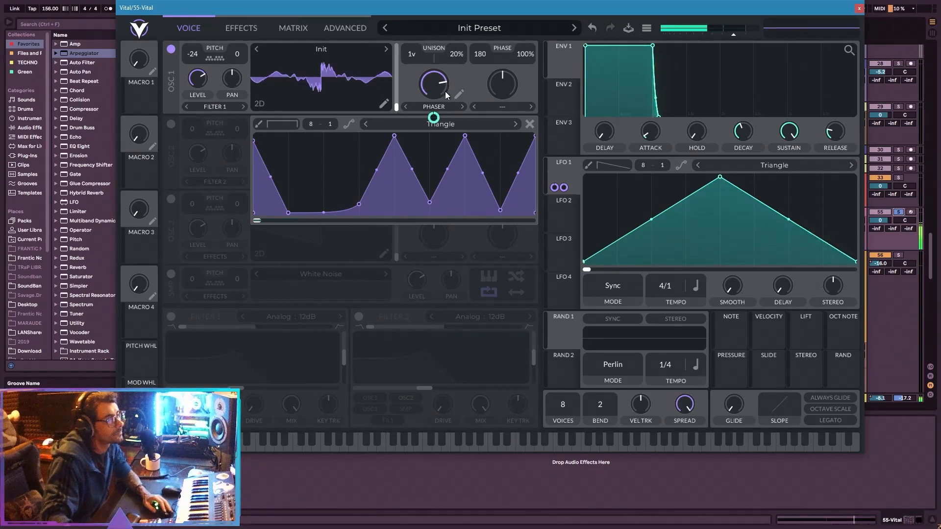
pyautogui.moveTo(434, 120); pyautogui.dragTo(434, 210)
pyautogui.moveTo(434, 122); pyautogui.dragTo(434, 122)
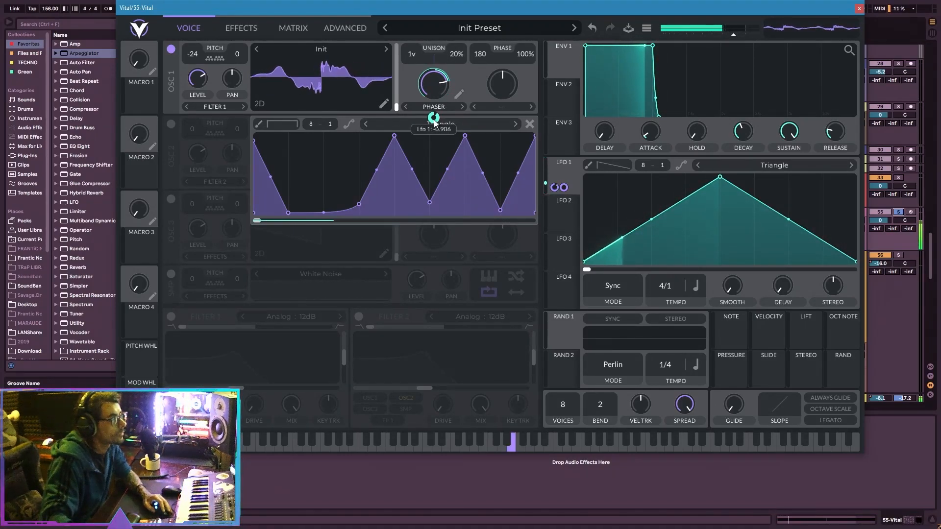
# Return oscillator 1's spectral morph to Flanger and load the Databroth wavetable Crisp with playback running.
pyautogui.click(405, 106)
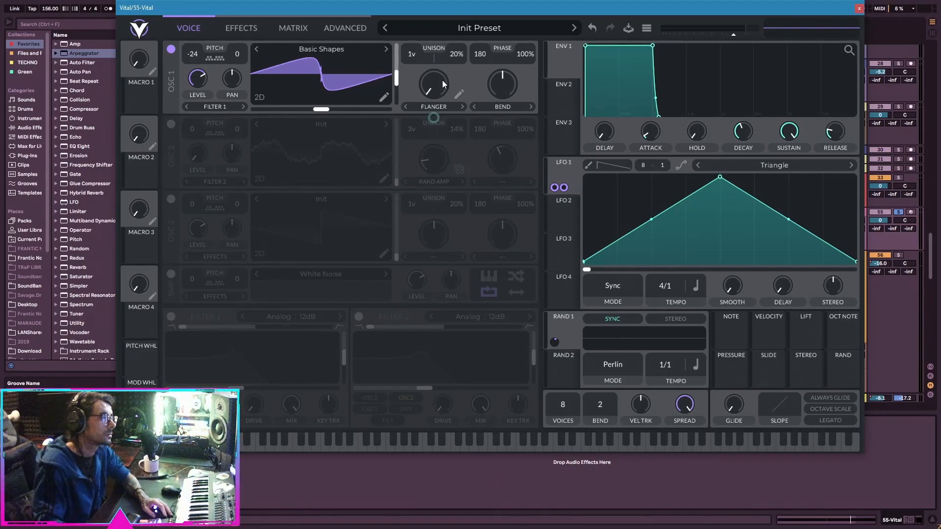
pyautogui.moveTo(356, 6); pyautogui.dragTo(355, 48)
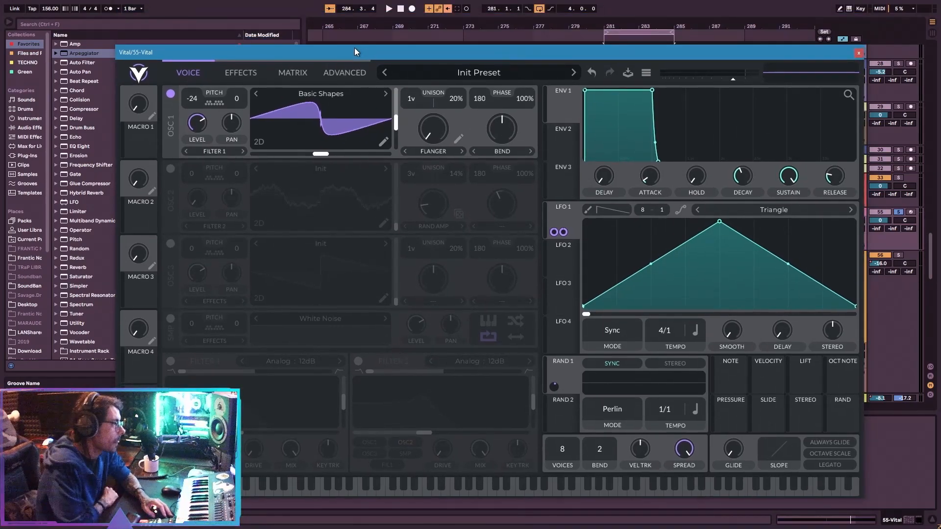
pyautogui.press('space')
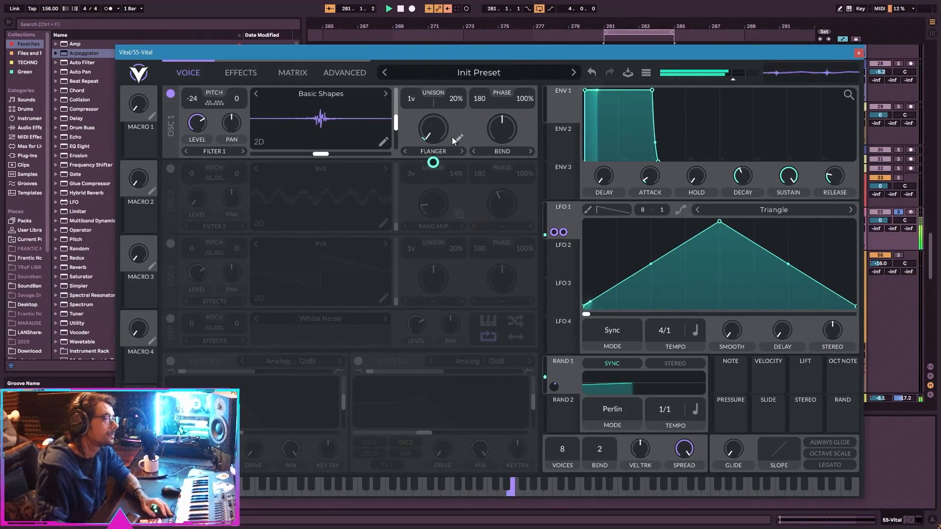
pyautogui.click(317, 95)
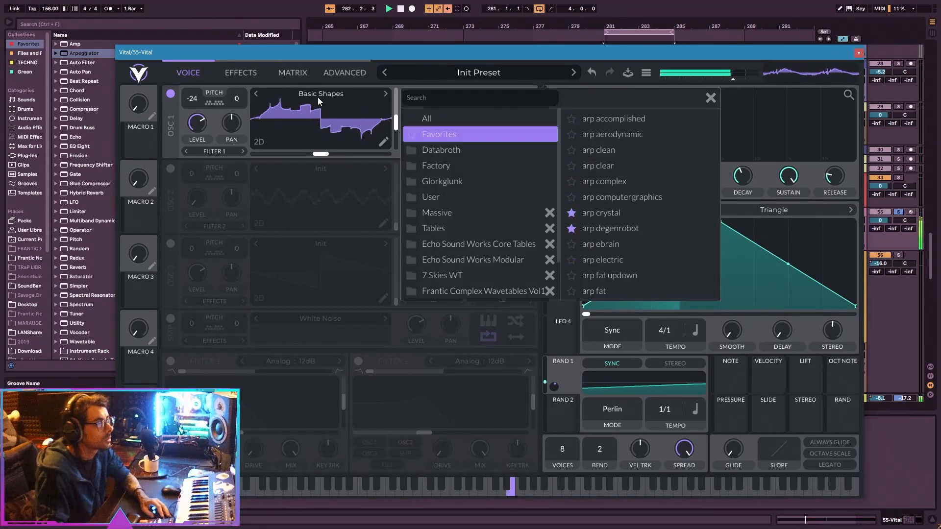
pyautogui.click(485, 151)
pyautogui.click(633, 162)
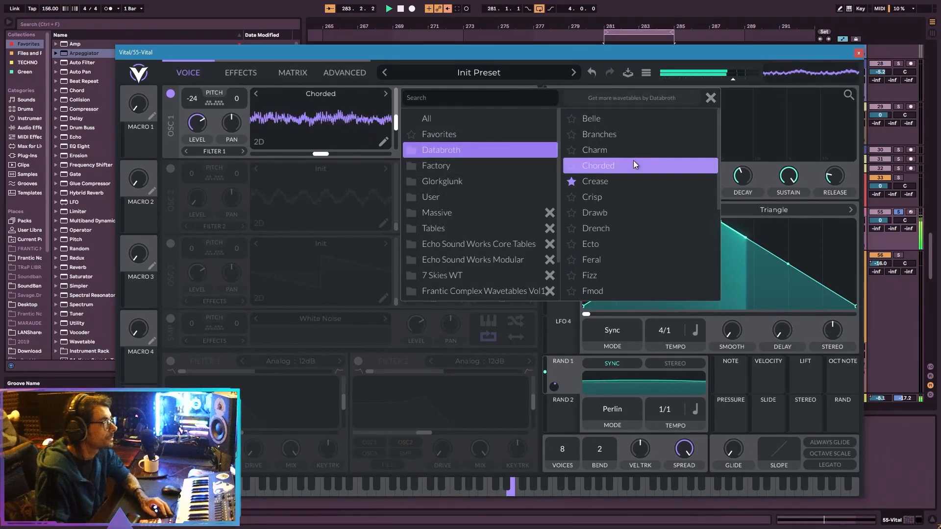
pyautogui.click(643, 211)
pyautogui.click(635, 198)
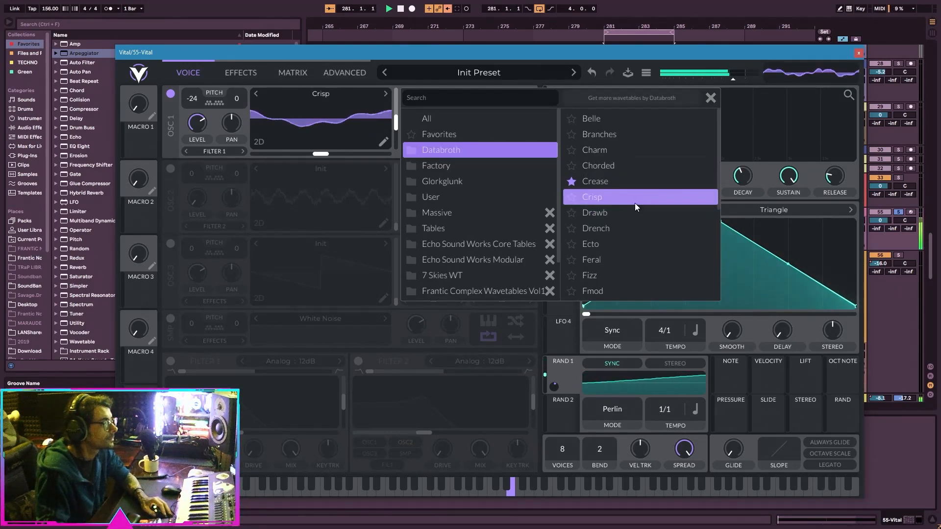
pyautogui.click(710, 97)
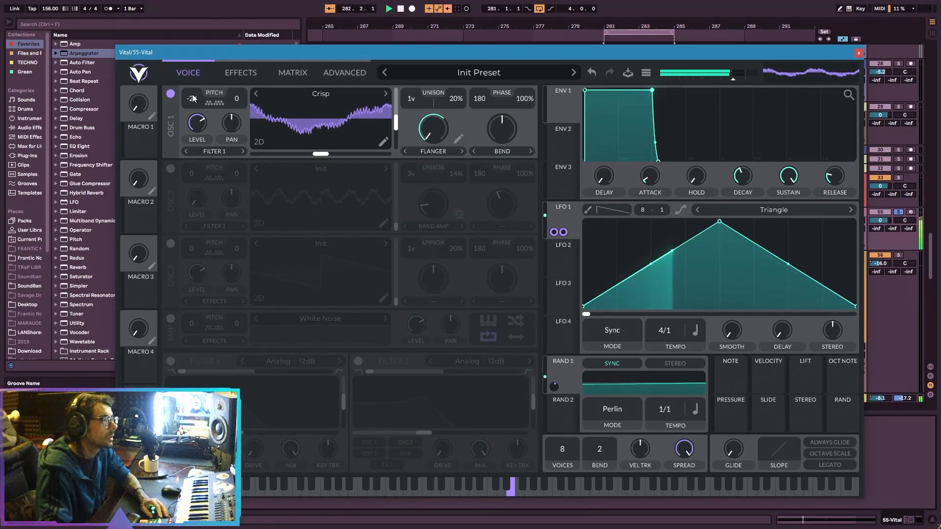
# Transpose oscillator 1 to -36 and set its wavetable frame to about 142.2.
pyautogui.moveTo(194, 102); pyautogui.dragTo(193, 107)
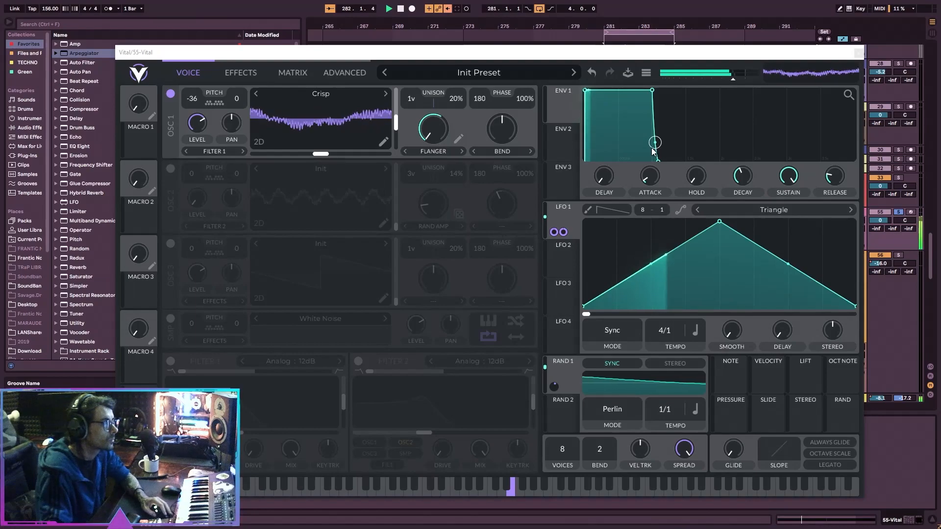
pyautogui.moveTo(369, 103)
pyautogui.mouseDown()
pyautogui.moveTo(358, 133)
pyautogui.moveTo(371, 117)
pyautogui.mouseUp()
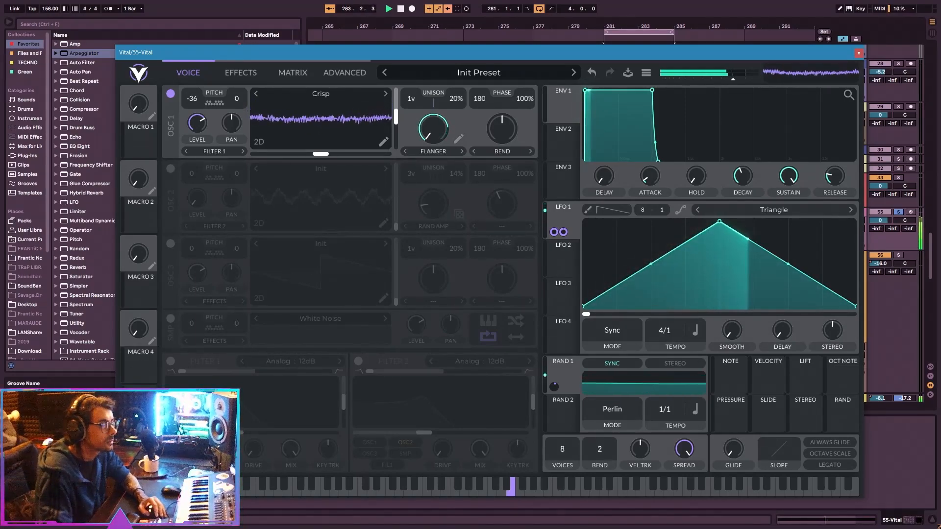
pyautogui.click(93, 416)
pyautogui.click(346, 132)
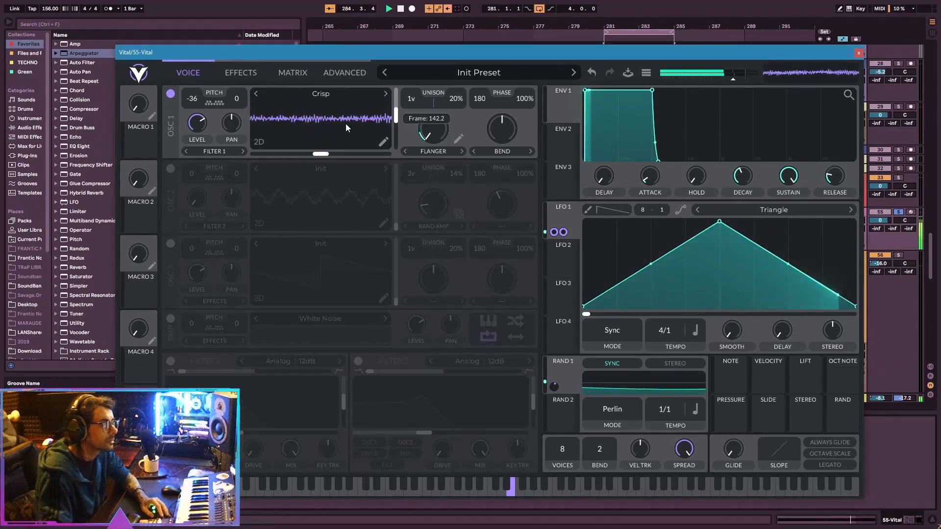
# Set oscillator 1's Bend wave morph to about 33.48% and modulate it with the per-note Rand source.
pyautogui.moveTo(499, 134); pyautogui.dragTo(516, 121)
pyautogui.click(501, 152)
pyautogui.click(506, 122)
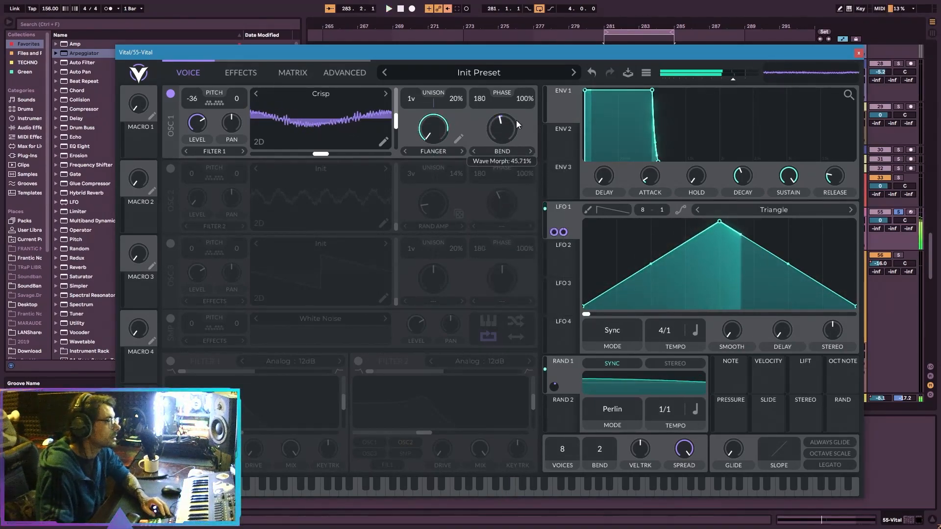
pyautogui.press('space')
pyautogui.moveTo(831, 409); pyautogui.dragTo(499, 128)
pyautogui.press('space')
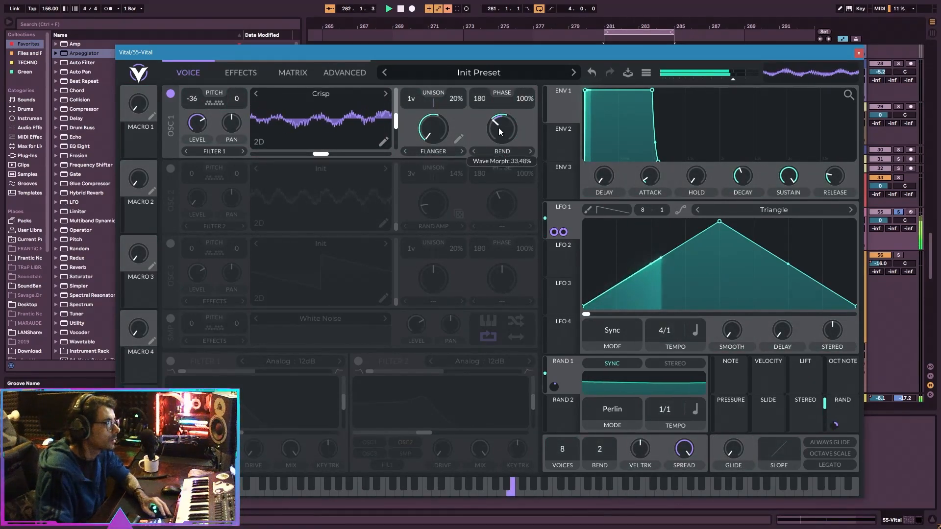
pyautogui.click(508, 153)
pyautogui.click(508, 135)
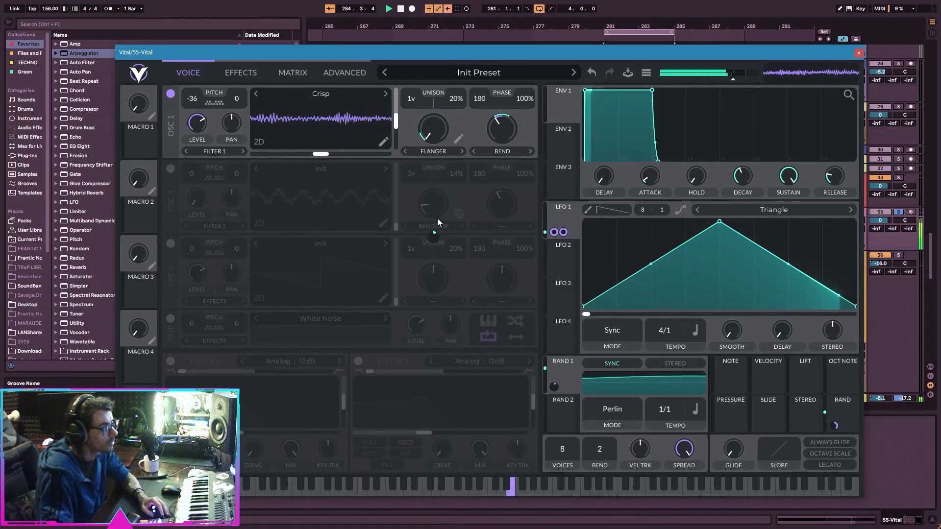
# Modulate oscillator 1's wavetable position with Random 2, set to synced Sample & Hold at 1/16, and reduce the modulation depth.
pyautogui.moveTo(569, 401); pyautogui.dragTo(385, 120)
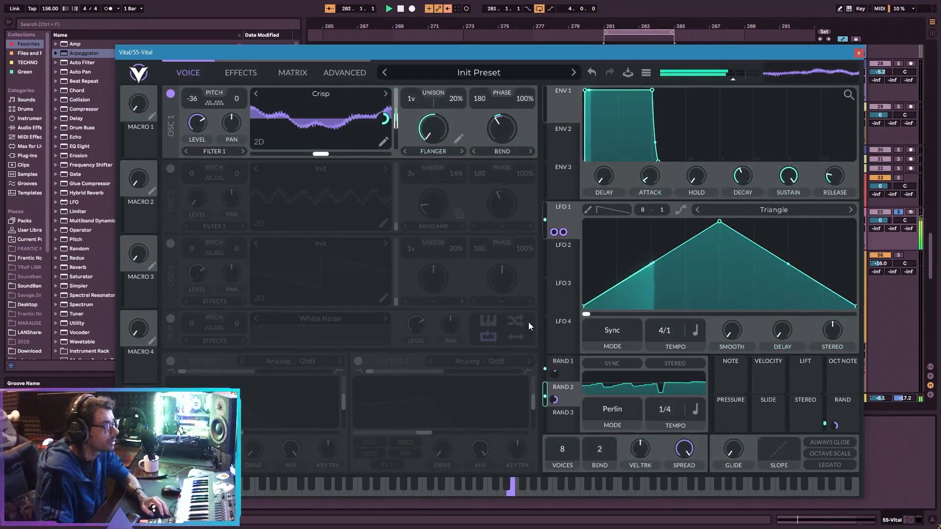
pyautogui.click(612, 408)
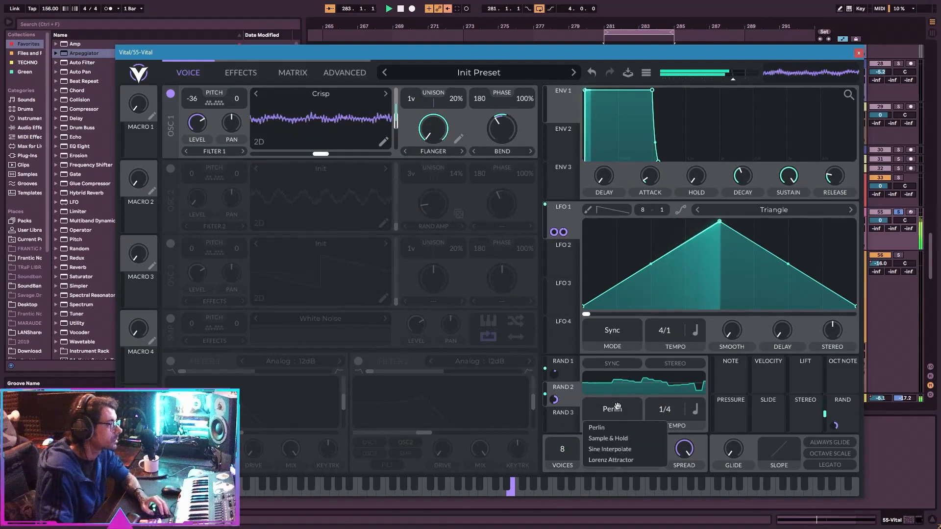
pyautogui.click(617, 439)
pyautogui.click(613, 362)
pyautogui.scroll(2, 676, 410)
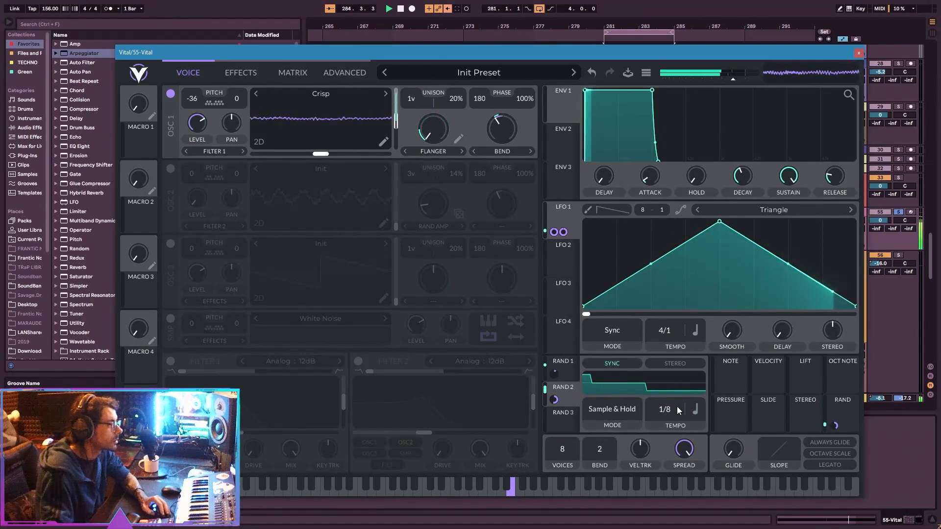
pyautogui.moveTo(557, 400); pyautogui.dragTo(554, 409)
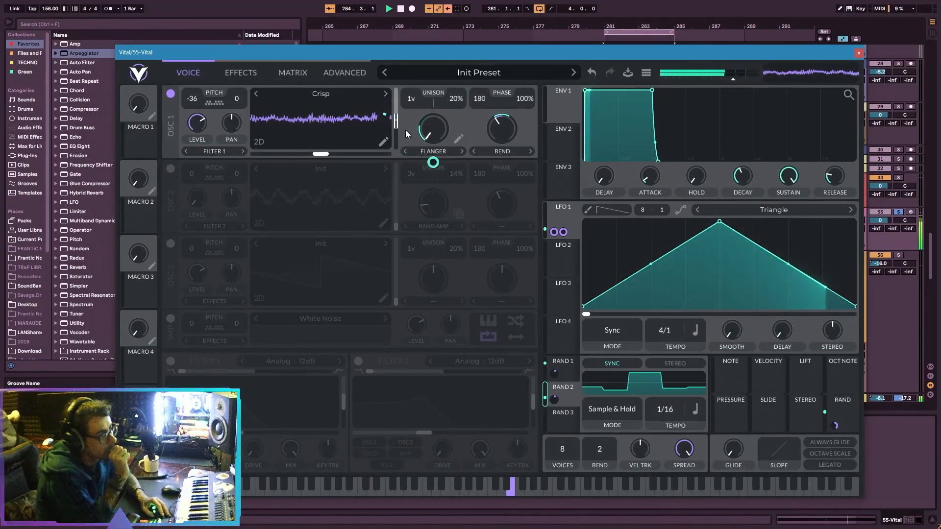
# Change an option of Random 2's wavetable-position modulation and set oscillator 1's Bend wave morph to about 36.54%.
pyautogui.rightClick(386, 114)
pyautogui.click(396, 145)
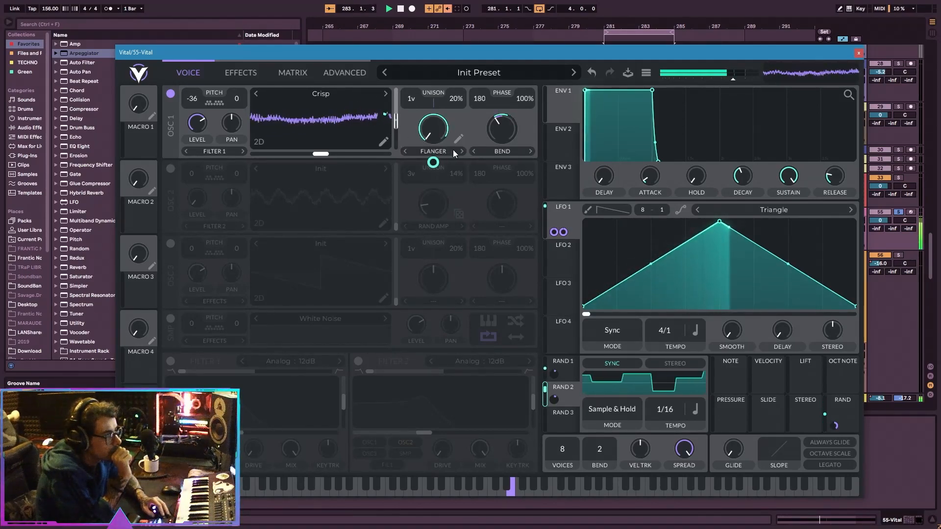
pyautogui.moveTo(498, 129)
pyautogui.mouseDown()
pyautogui.moveTo(508, 162)
pyautogui.moveTo(507, 143)
pyautogui.mouseUp()
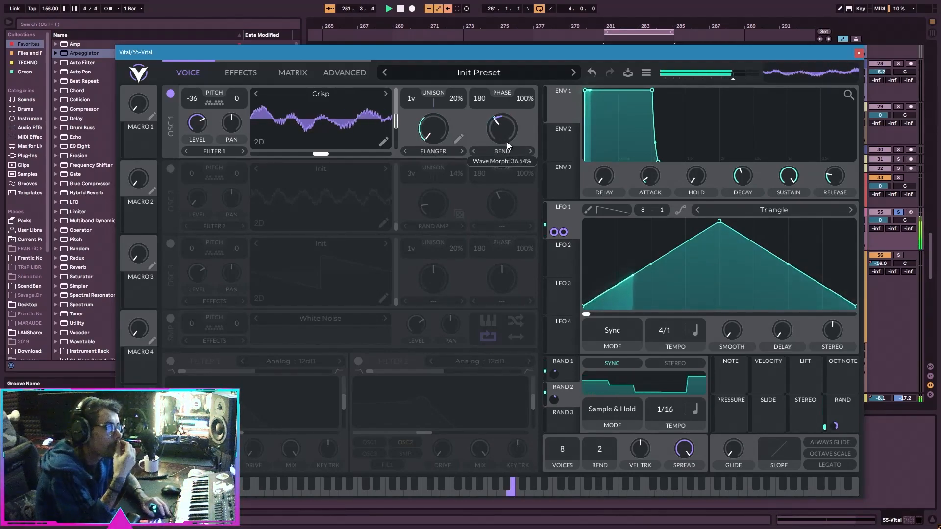
# Enable Filter 1 as Digital 24dB, blend it to high-pass, lower its cutoff and set its drive to about 9.29 dB.
pyautogui.click(171, 361)
pyautogui.click(290, 362)
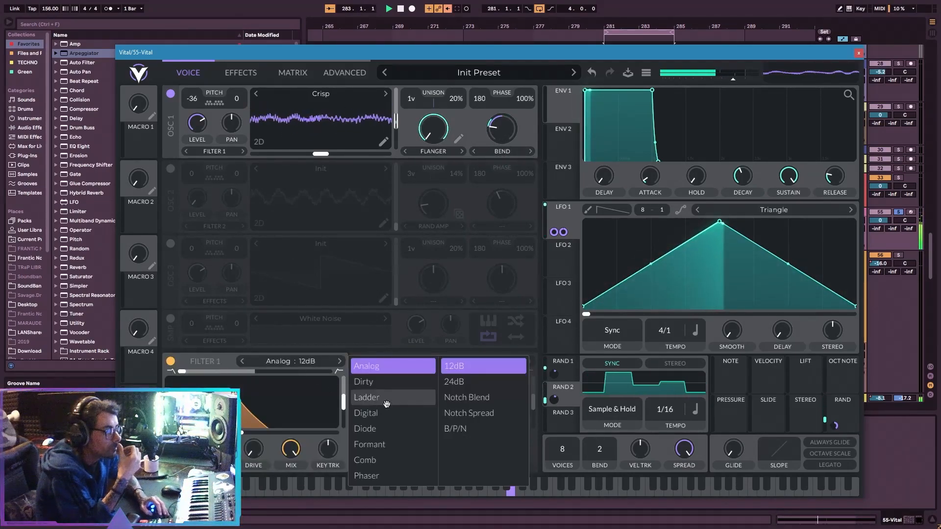
pyautogui.click(386, 413)
pyautogui.click(496, 383)
pyautogui.moveTo(278, 372); pyautogui.dragTo(521, 371)
pyautogui.moveTo(289, 434); pyautogui.dragTo(247, 427)
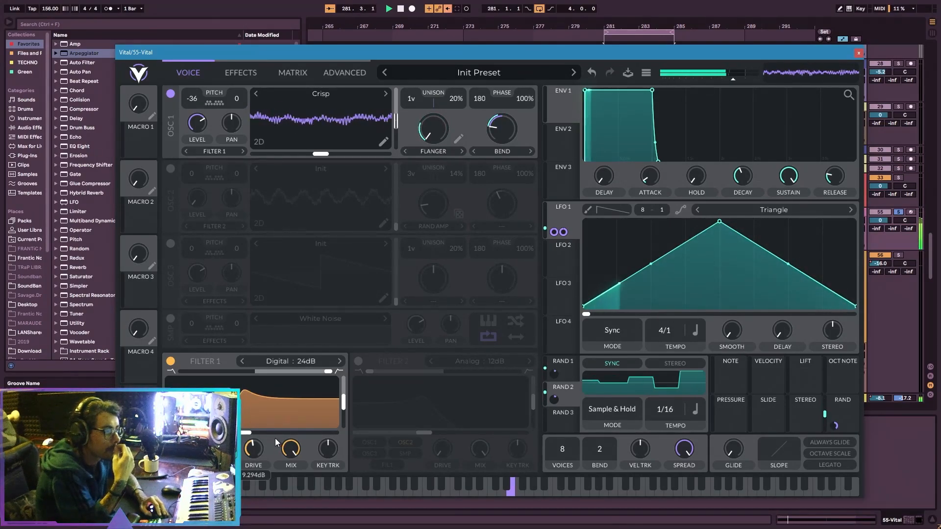
# Enable the EQ effect with a low cut on its low band and pull the high band down.
pyautogui.click(243, 72)
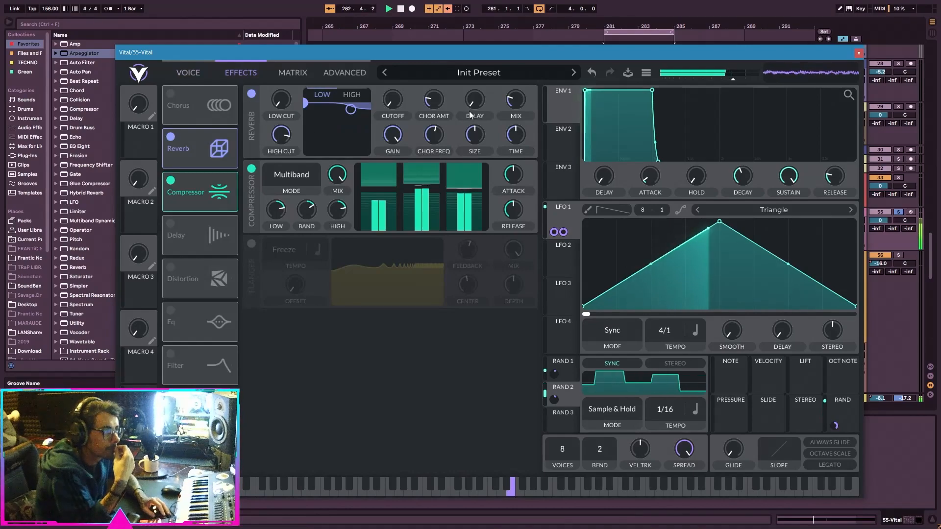
pyautogui.click(171, 309)
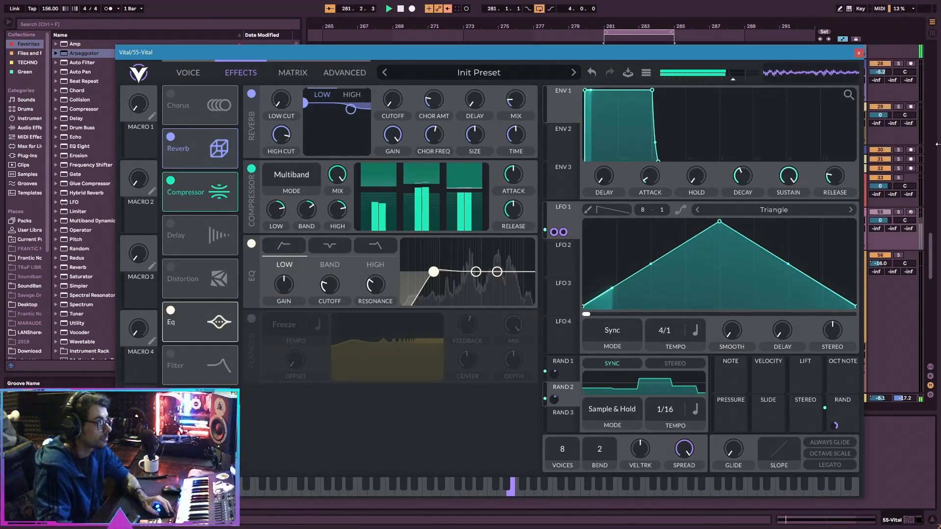
pyautogui.moveTo(498, 272); pyautogui.dragTo(523, 294)
pyautogui.click(279, 249)
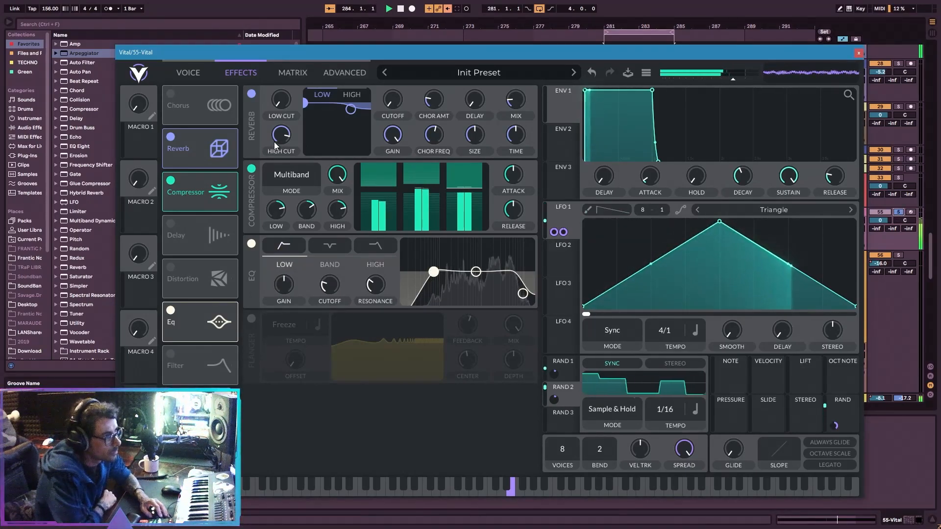
pyautogui.click(189, 72)
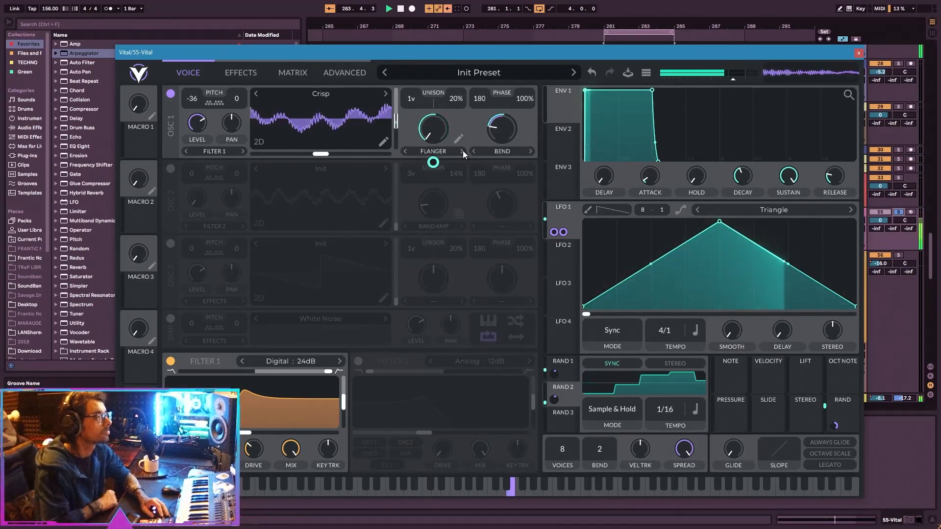
# Solo track 55, set envelope 1 to zero sustain and 0.002-second decay, and modulate its decay with the per-note Rand source.
pyautogui.click(898, 213)
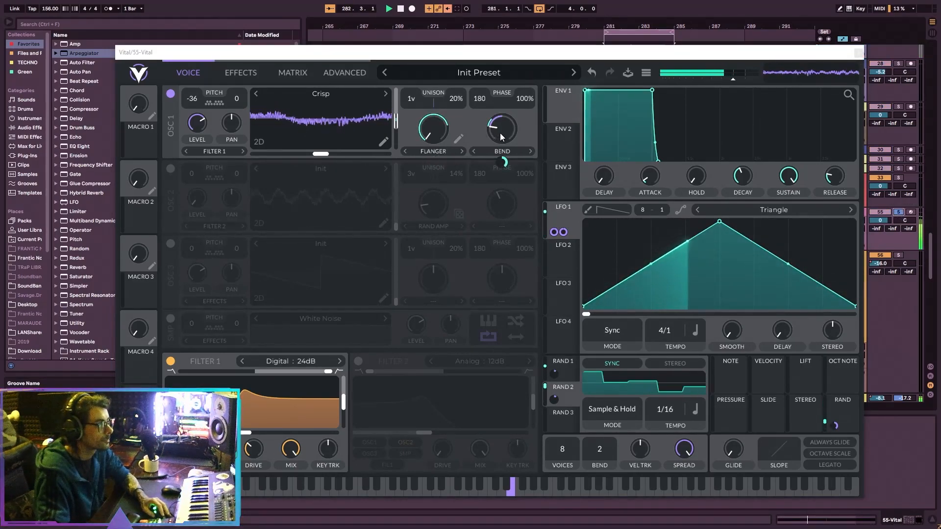
pyautogui.moveTo(500, 134); pyautogui.dragTo(501, 137)
pyautogui.moveTo(787, 185); pyautogui.dragTo(798, 239)
pyautogui.moveTo(748, 190); pyautogui.dragTo(811, 192)
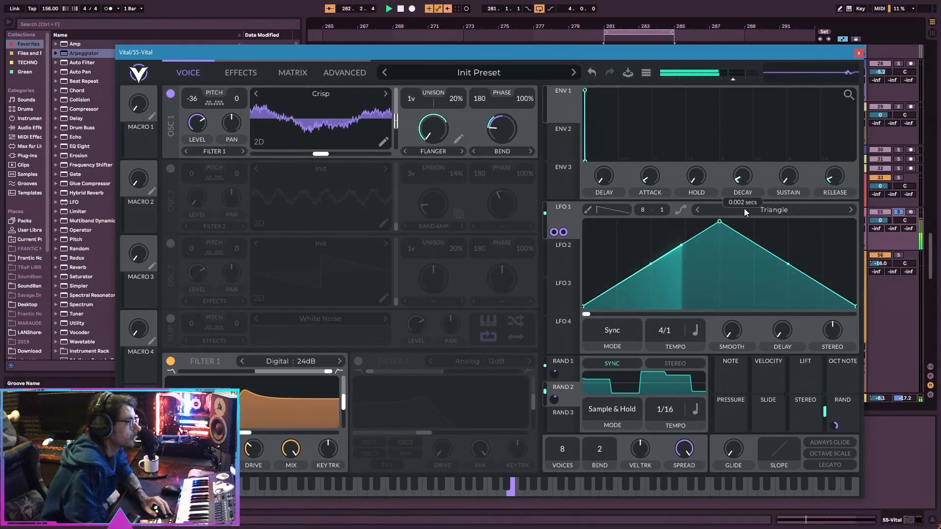
pyautogui.moveTo(841, 409); pyautogui.dragTo(745, 225)
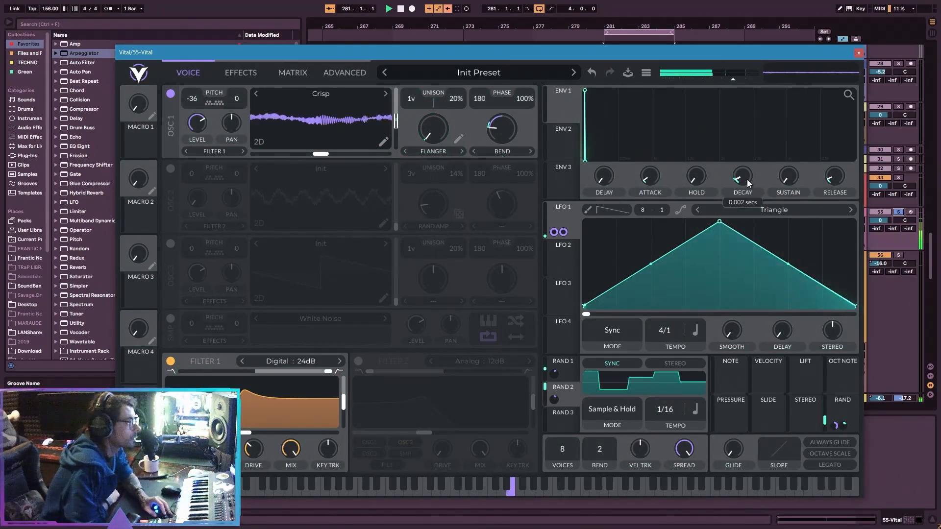
pyautogui.click(347, 72)
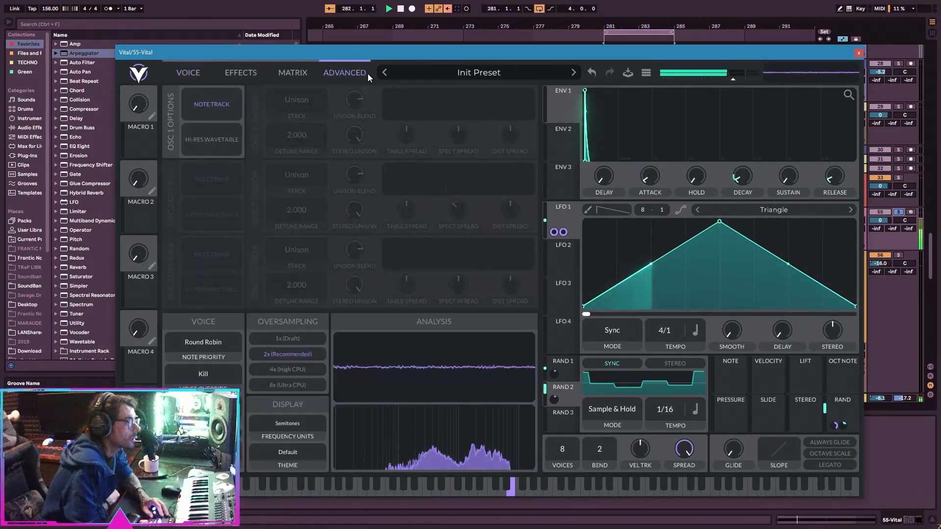
pyautogui.click(294, 73)
pyautogui.click(239, 72)
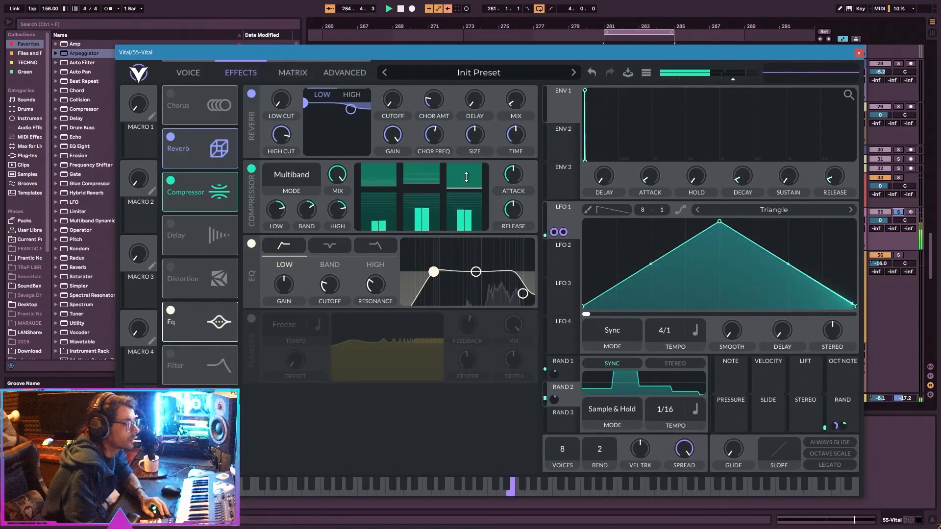
pyautogui.click(188, 73)
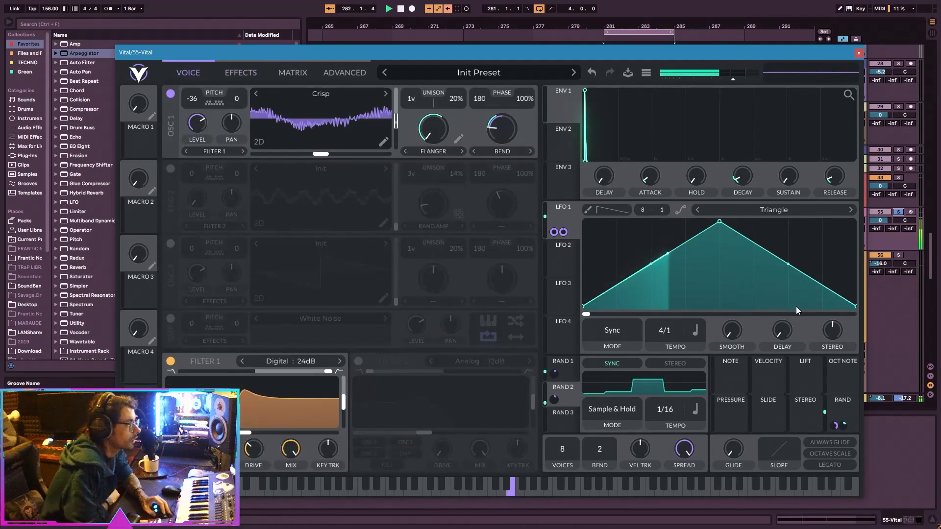
# Modulate envelope 1's hold and sustain with the per-note Rand source, set the sustain depth to 0.131, and raise the hold slightly.
pyautogui.moveTo(846, 395); pyautogui.dragTo(693, 200)
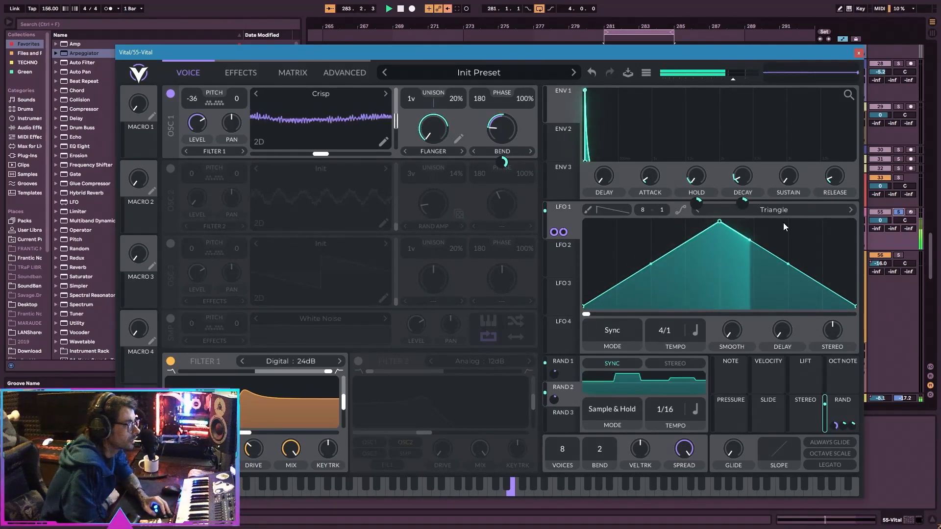
pyautogui.moveTo(842, 414); pyautogui.dragTo(789, 184)
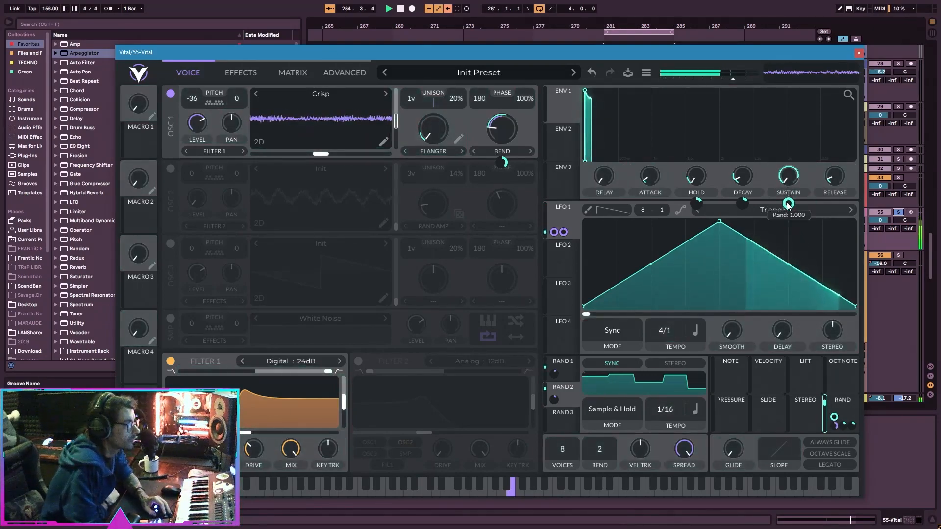
pyautogui.moveTo(788, 240); pyautogui.dragTo(788, 241)
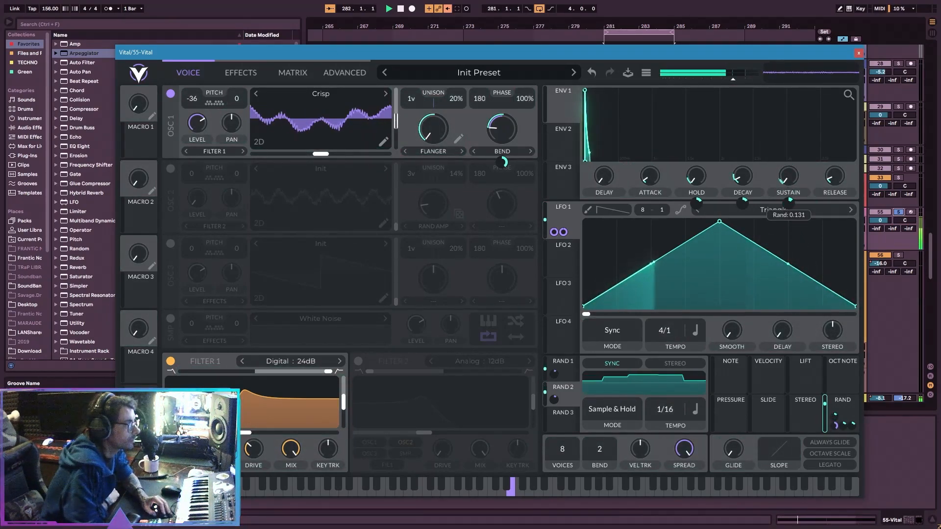
pyautogui.click(898, 212)
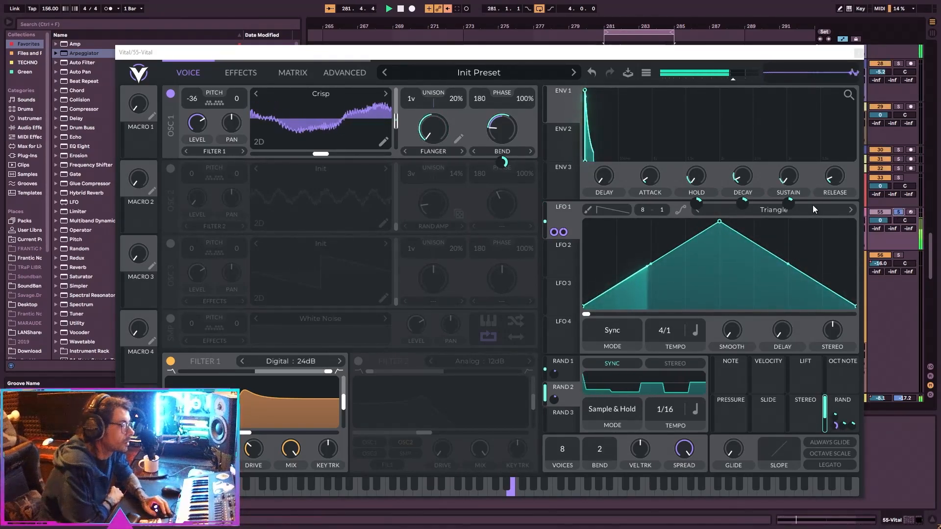
pyautogui.moveTo(705, 185); pyautogui.dragTo(705, 177)
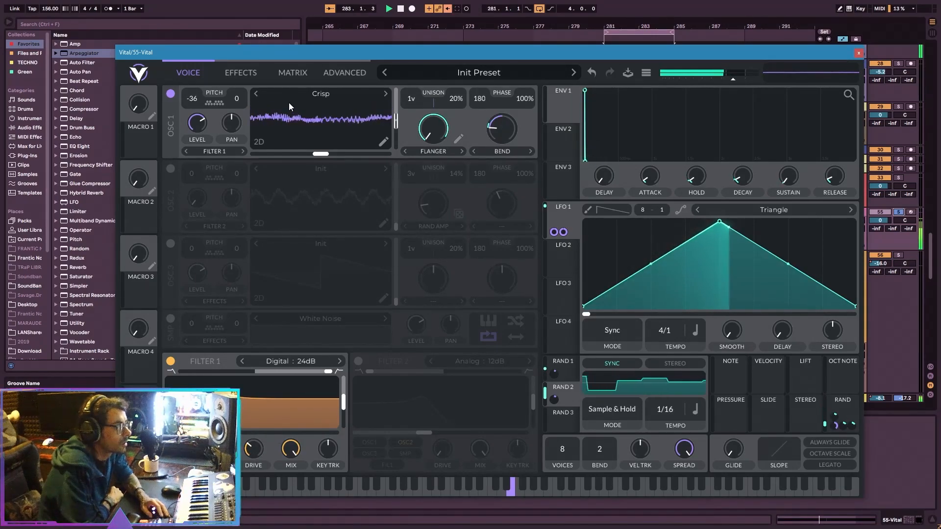
# Try Spectral Filter as oscillator 1's spectral morph and return to Spectral Flanger.
pyautogui.click(443, 152)
pyautogui.click(451, 314)
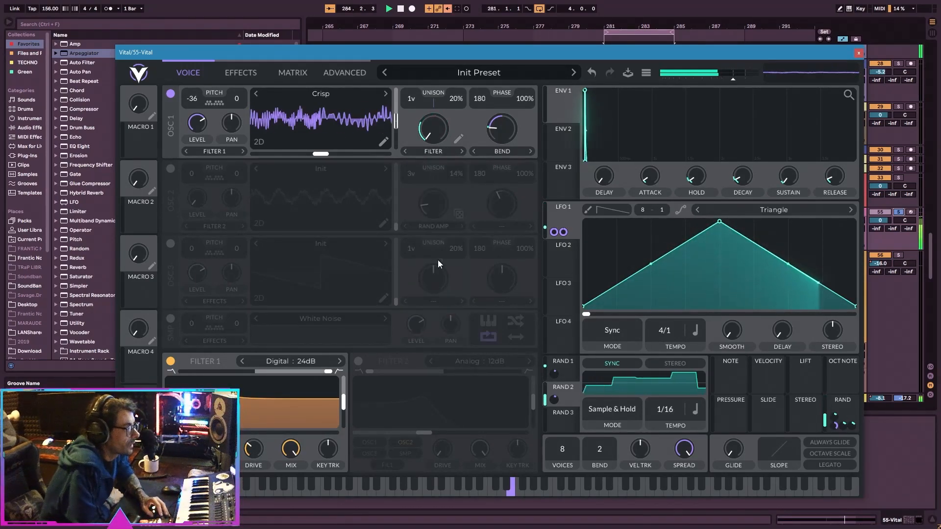
pyautogui.click(438, 153)
pyautogui.click(452, 323)
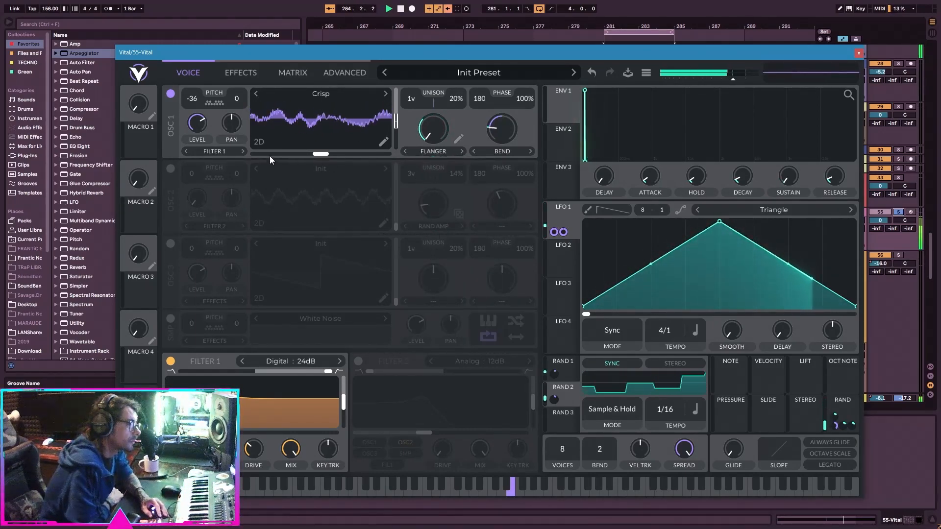
# Show oscillator 1's wavetable in spectral view, raise its wavetable position, and set the Random 2 modulation depth to about 119.3.
pyautogui.click(259, 143)
pyautogui.click(258, 143)
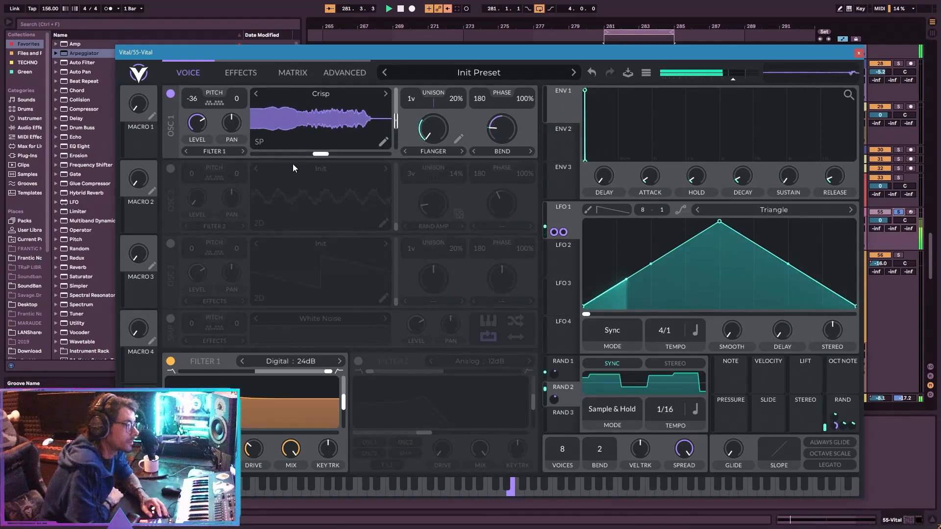
pyautogui.moveTo(395, 121)
pyautogui.mouseDown()
pyautogui.moveTo(407, 78)
pyautogui.moveTo(404, 129)
pyautogui.moveTo(403, 106)
pyautogui.mouseUp()
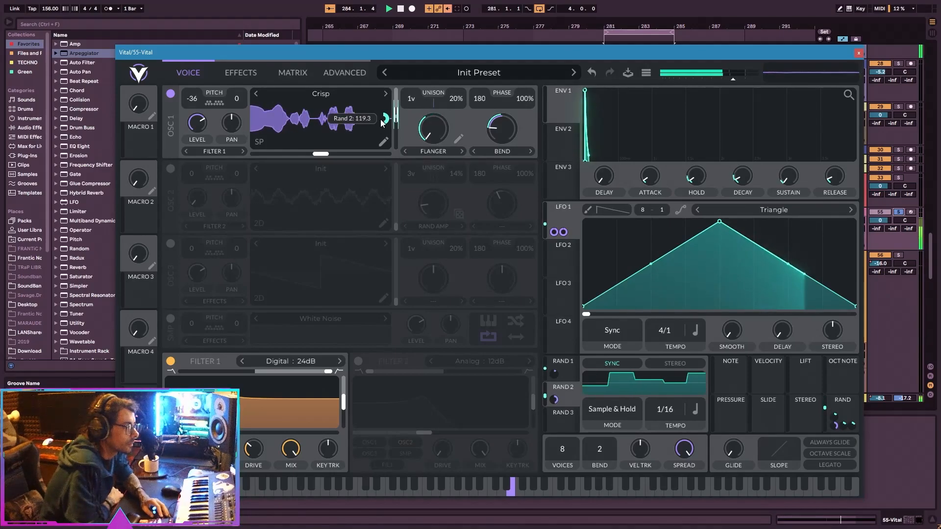
# Audition the track in the mix and move the EQ's low-cut band to about 59.47 semitones.
pyautogui.click(898, 212)
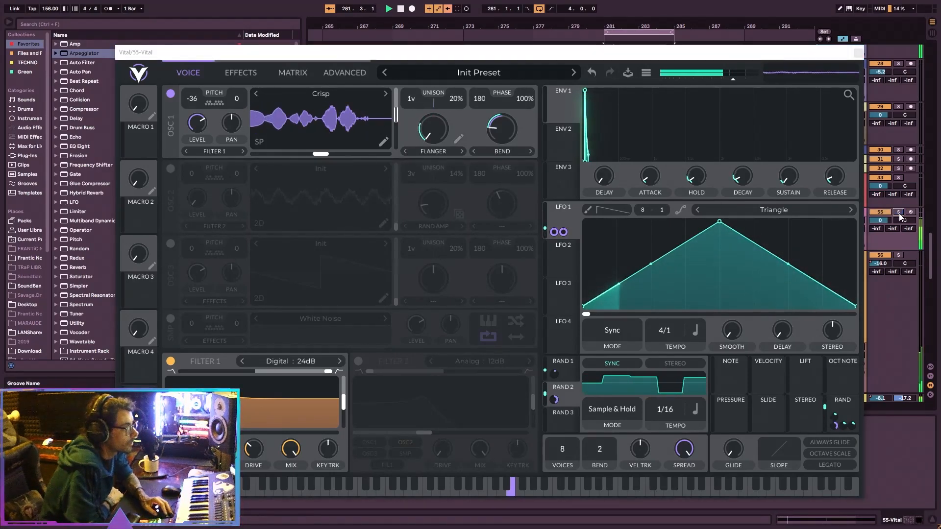
pyautogui.click(235, 77)
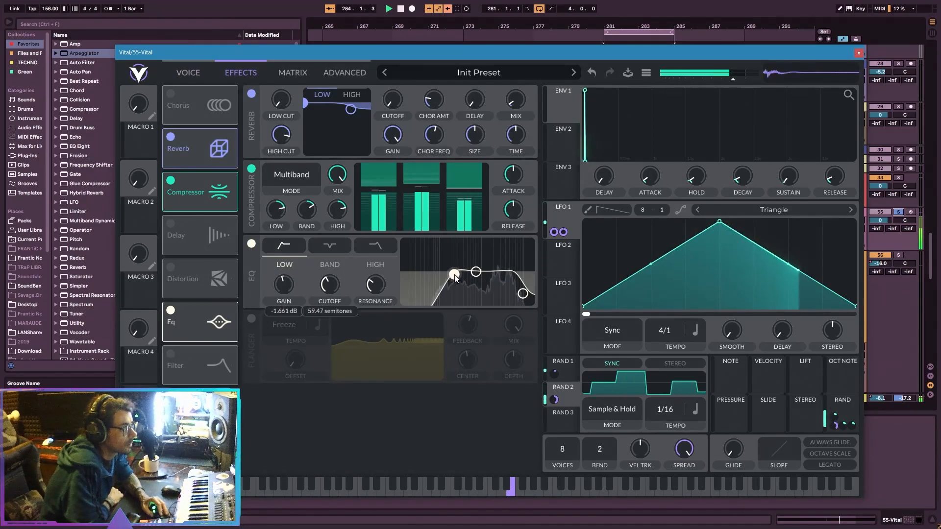
pyautogui.click(169, 69)
# Try Inharmonic Stretch and Harmonic Stretch as oscillator 1's spectral morph, and go back to Spectral Flanger.
pyautogui.click(433, 151)
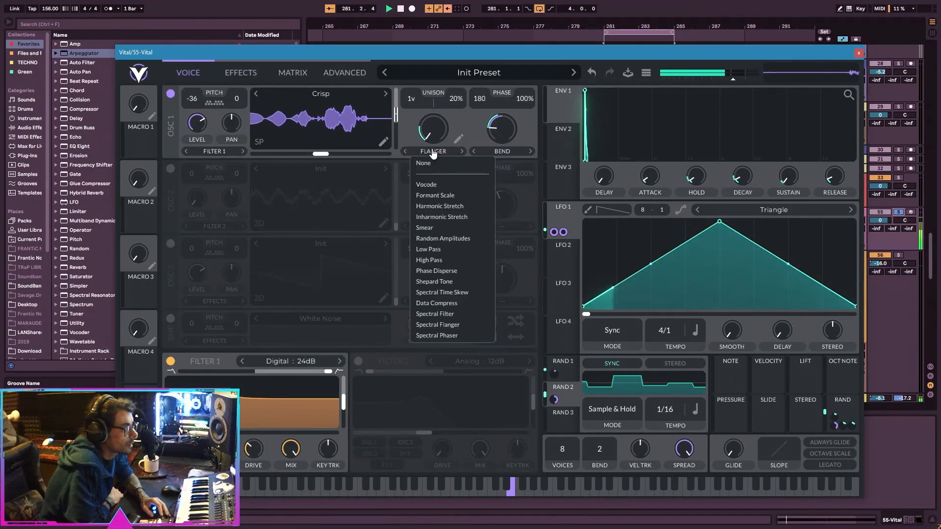
pyautogui.click(468, 214)
pyautogui.click(433, 152)
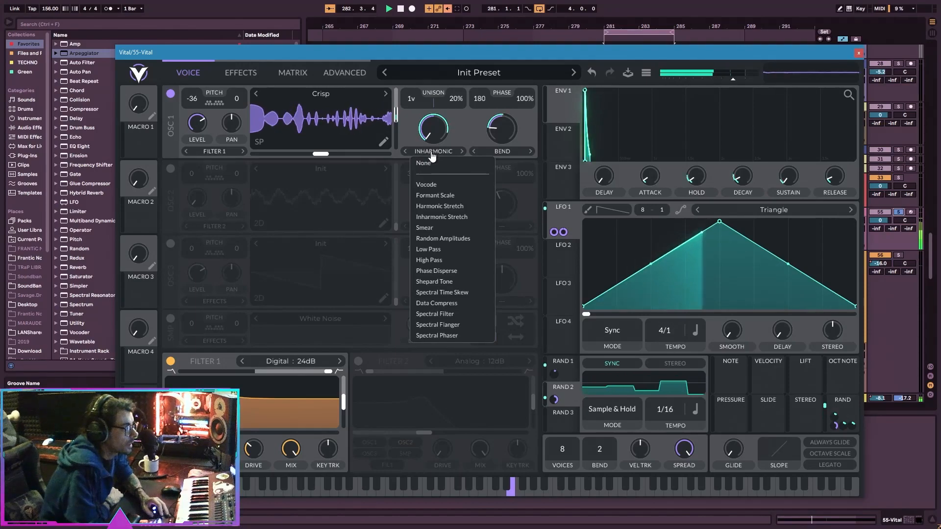
pyautogui.click(444, 205)
pyautogui.click(434, 150)
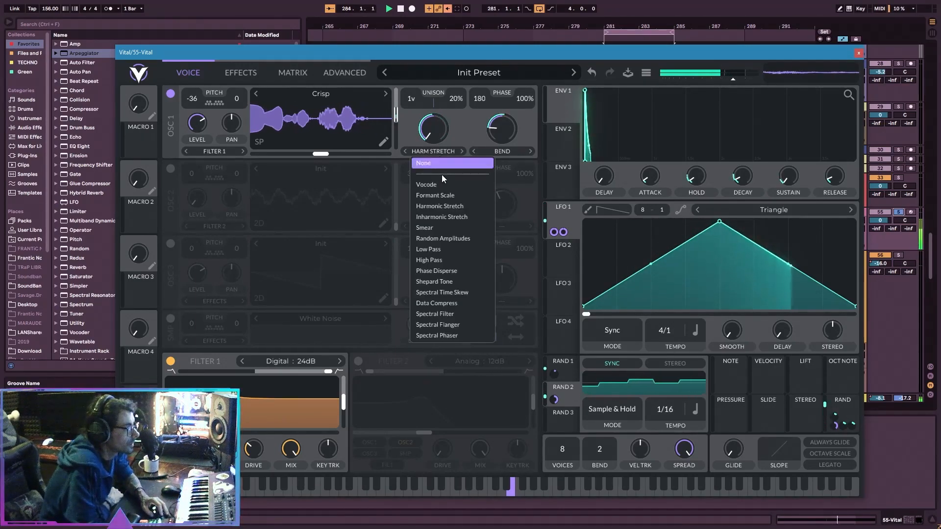
pyautogui.click(467, 322)
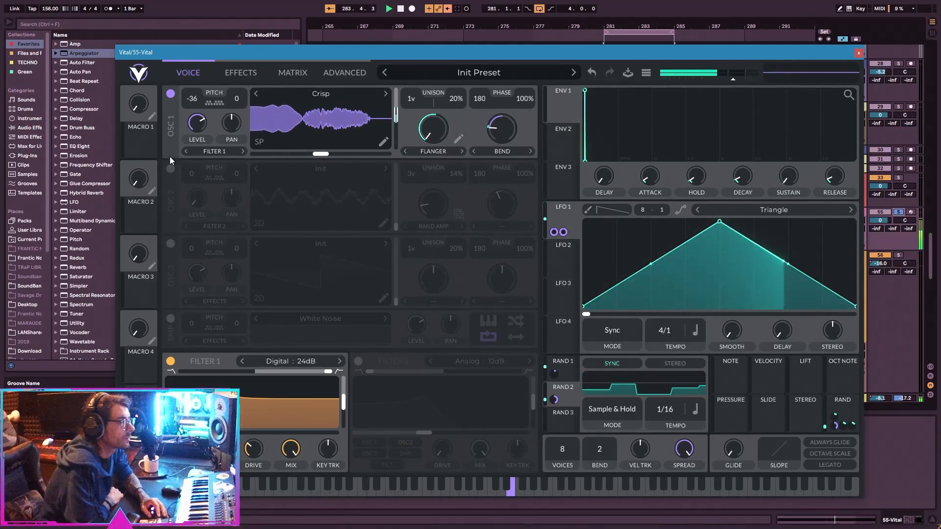
# Enable oscillator 2 with FM from oscillator 1, set its Random Amplitudes morph to 0%, and turn the FM amount fully up.
pyautogui.click(171, 169)
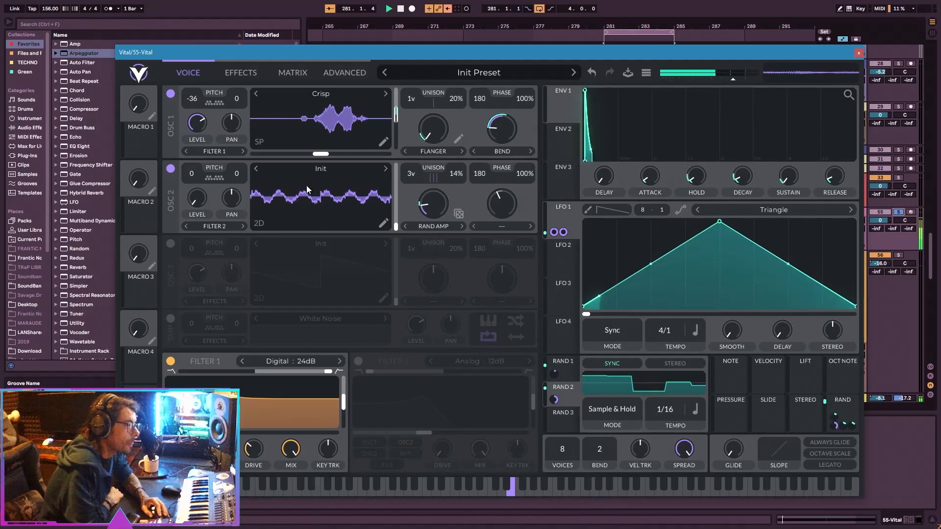
pyautogui.click(499, 228)
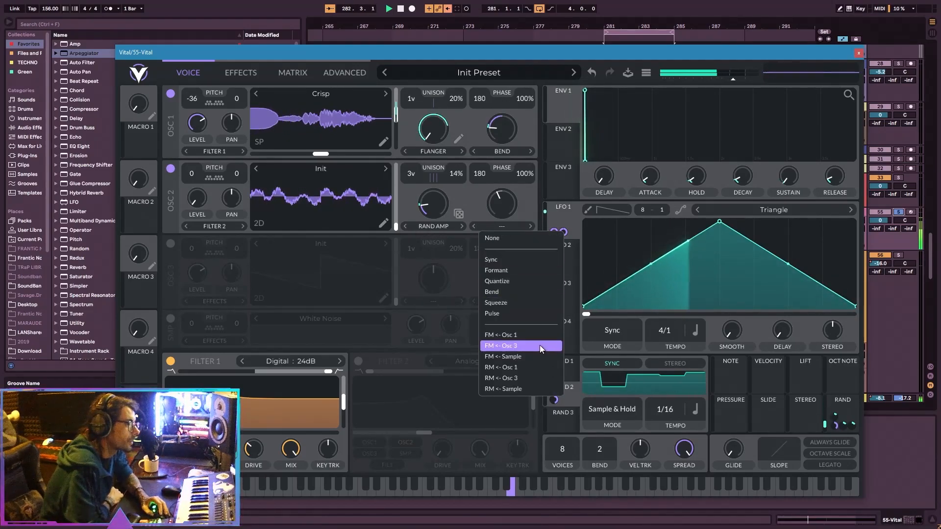
pyautogui.click(537, 336)
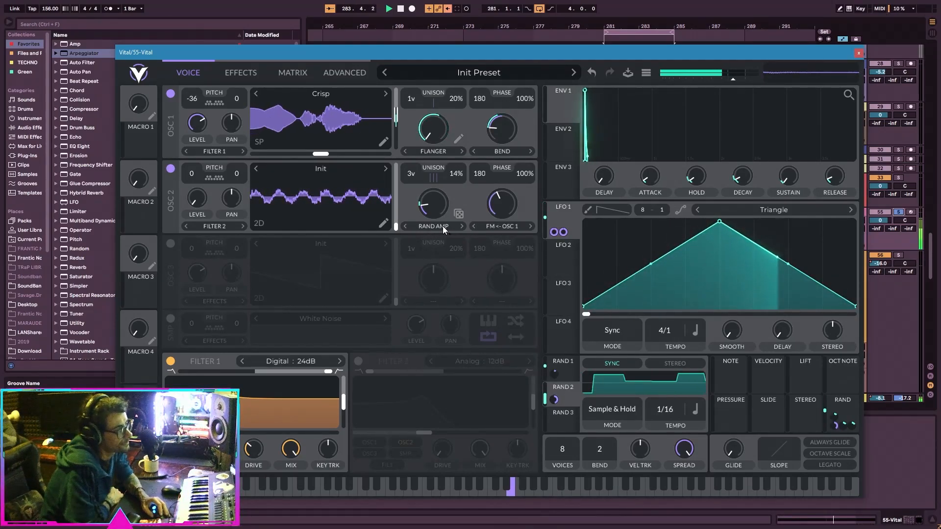
pyautogui.moveTo(431, 208); pyautogui.dragTo(405, 211)
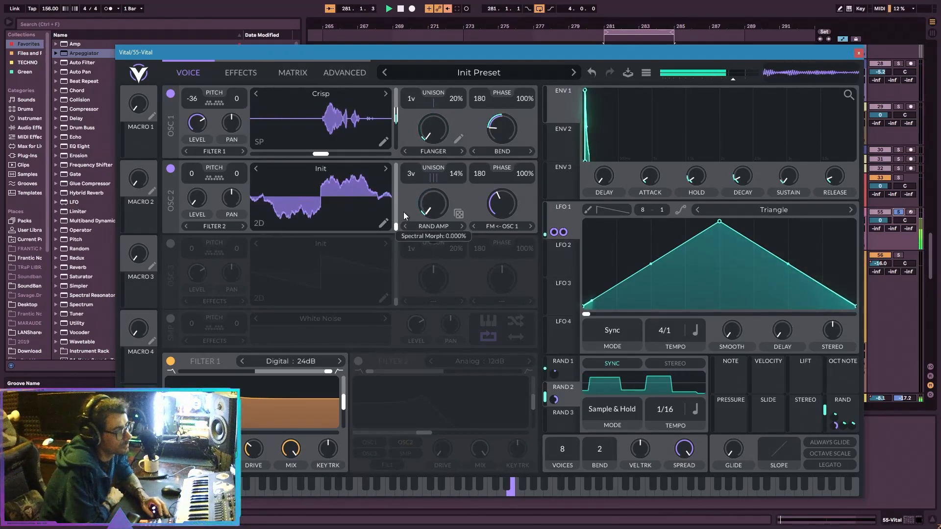
pyautogui.moveTo(500, 210); pyautogui.dragTo(511, 181)
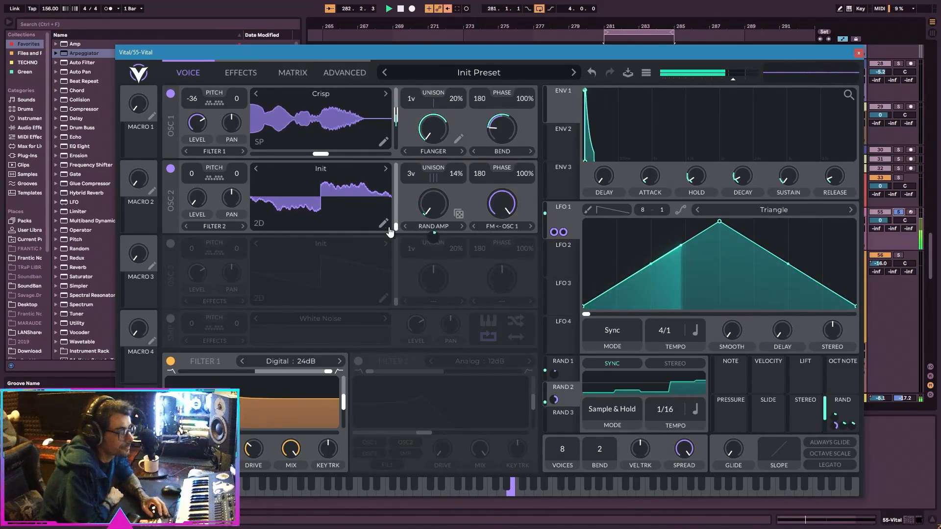
# Raise oscillator 2's level, set its unison to 1 voice with 0% detune, and set the FM amount to about 49.85%.
pyautogui.moveTo(198, 199); pyautogui.dragTo(204, 163)
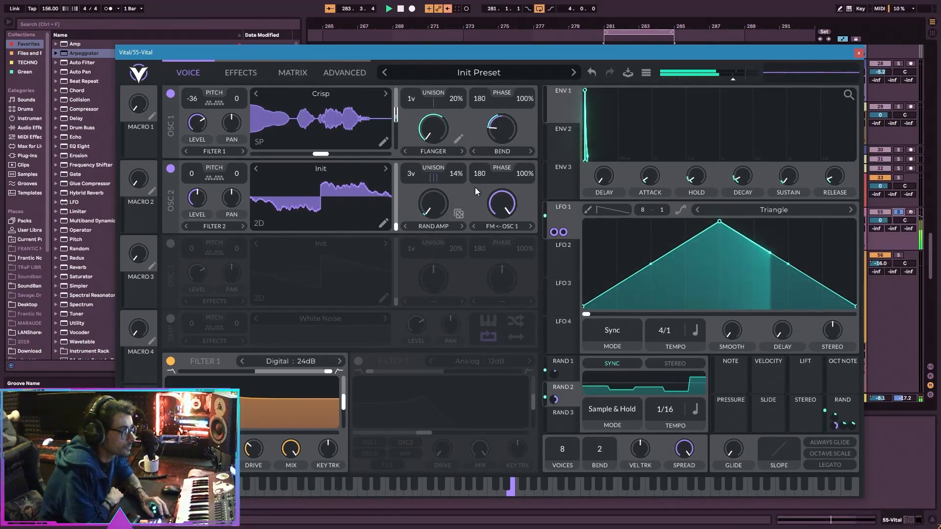
pyautogui.moveTo(414, 175); pyautogui.dragTo(407, 201)
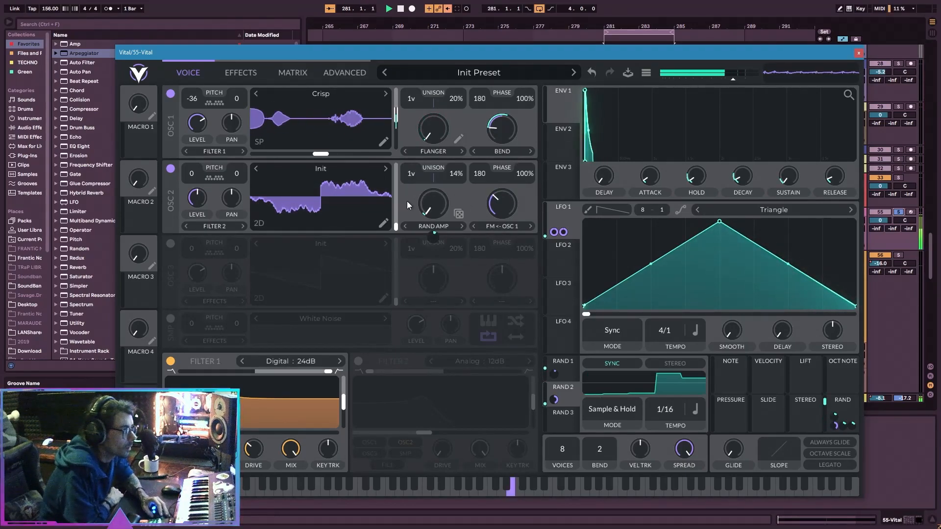
pyautogui.moveTo(459, 173); pyautogui.dragTo(504, 198)
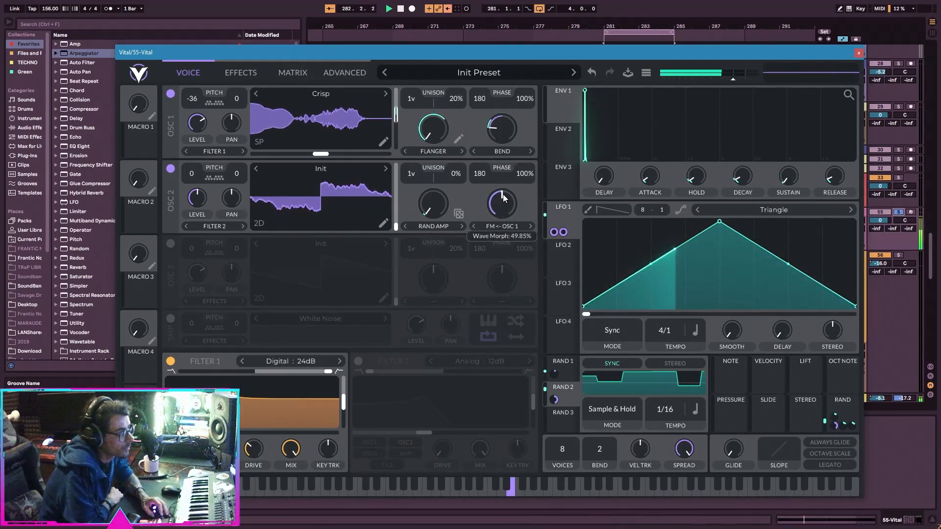
# Set oscillator 1's phase randomization to 0% and oscillator 2's FM amount to about 26.62%, and disable oscillator 2.
pyautogui.moveTo(519, 100); pyautogui.dragTo(520, 261)
pyautogui.moveTo(503, 202); pyautogui.dragTo(503, 211)
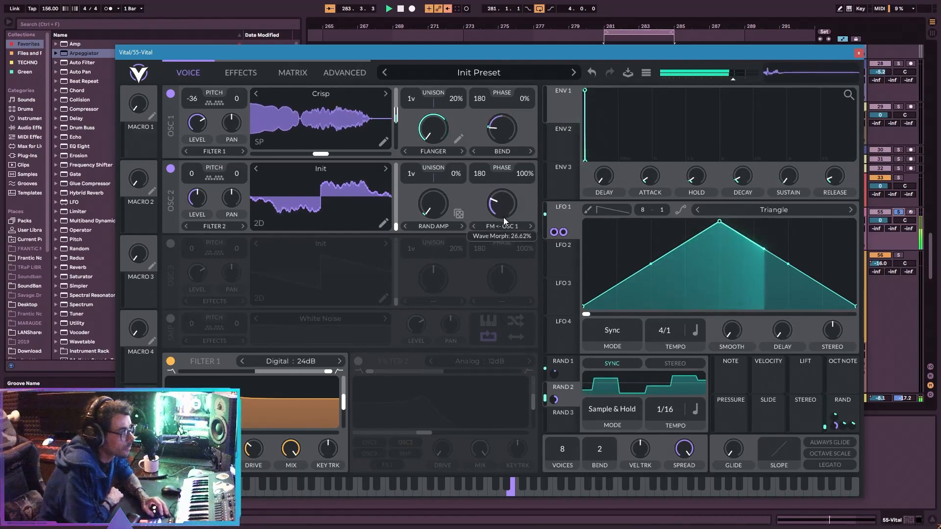
pyautogui.click(171, 170)
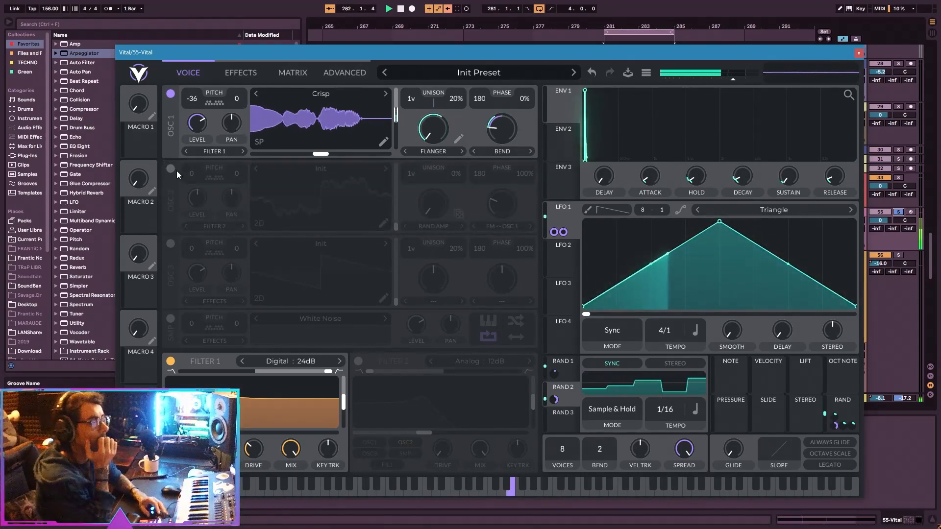
# Switch oscillator 1's spectral morph to Spectral Phaser and adjust its morph amount while auditioning the sound in the full mix.
pyautogui.click(462, 151)
pyautogui.moveTo(450, 129); pyautogui.dragTo(421, 147)
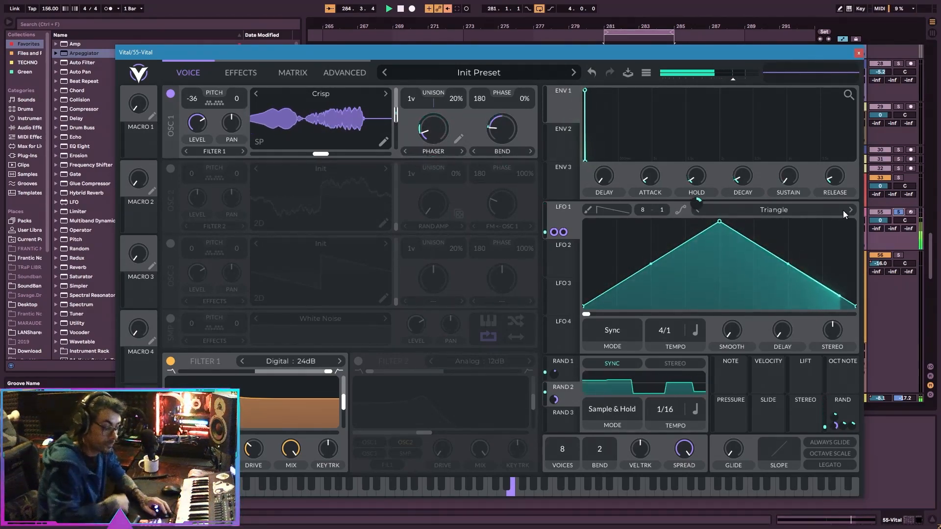
pyautogui.click(890, 219)
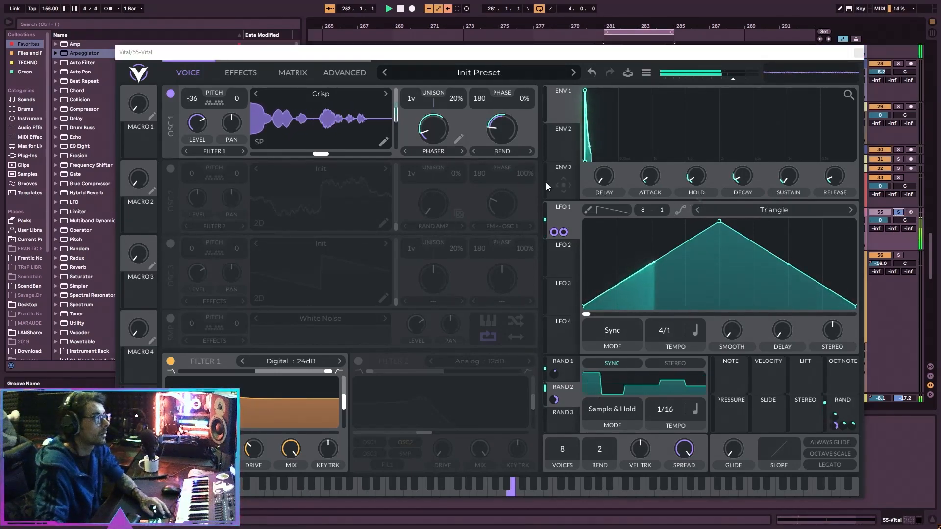
pyautogui.click(431, 123)
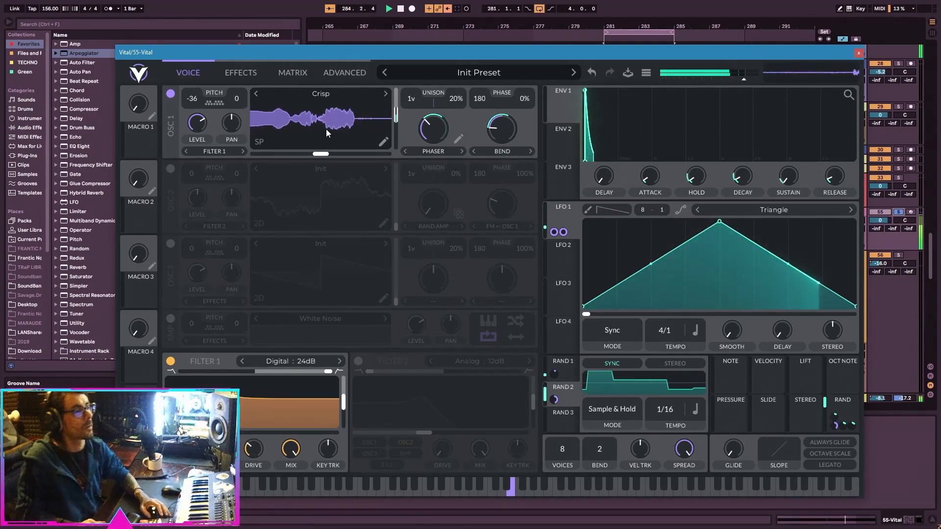
# Change oscillator 1's wavetable to Drench and set its frame position to about 65.01.
pyautogui.click(246, 77)
pyautogui.click(206, 74)
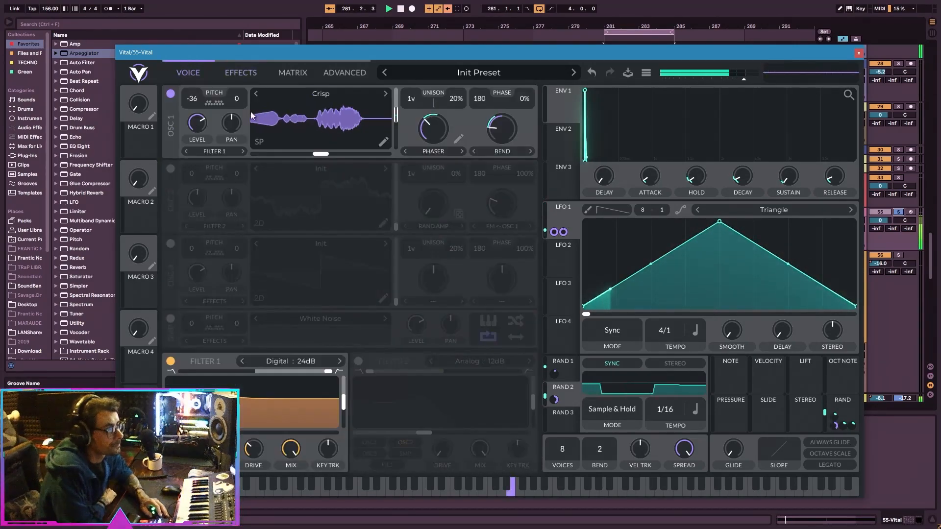
pyautogui.click(385, 93)
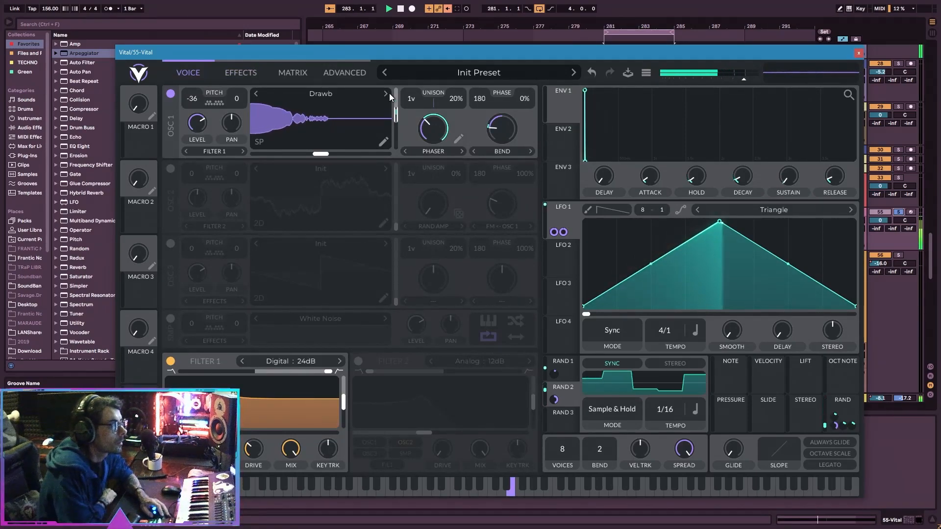
pyautogui.click(389, 95)
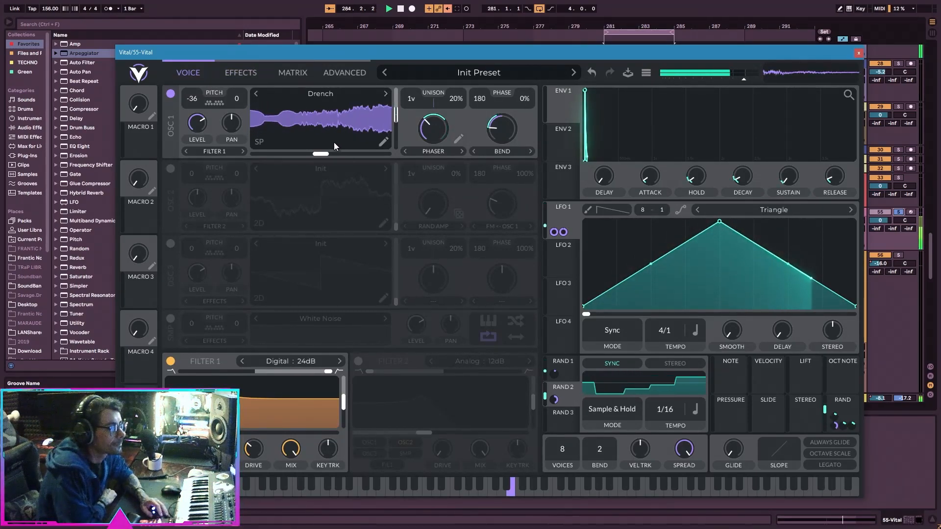
pyautogui.moveTo(322, 127); pyautogui.dragTo(299, 145)
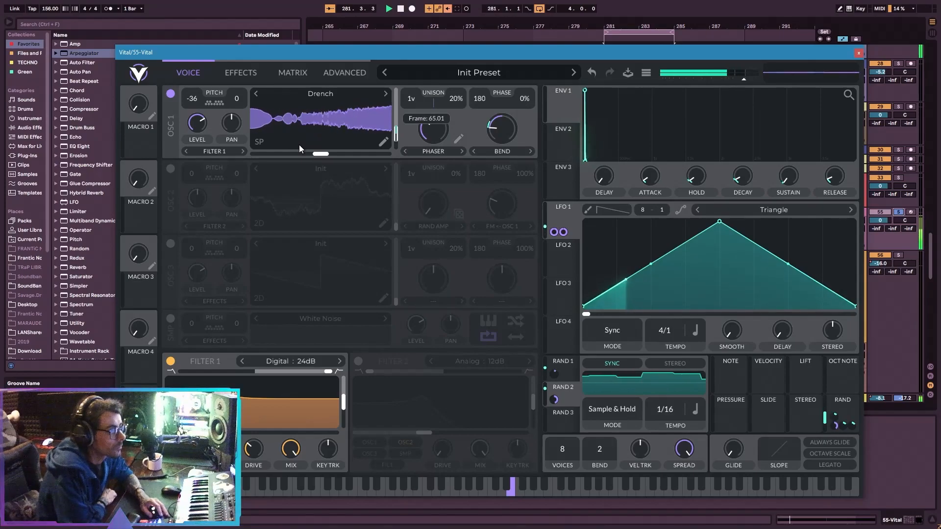
# Compare a neighbouring spectral morph on oscillator 1, go back to Spectral Phaser, and change the wavetable to Feral.
pyautogui.click(405, 151)
pyautogui.click(461, 151)
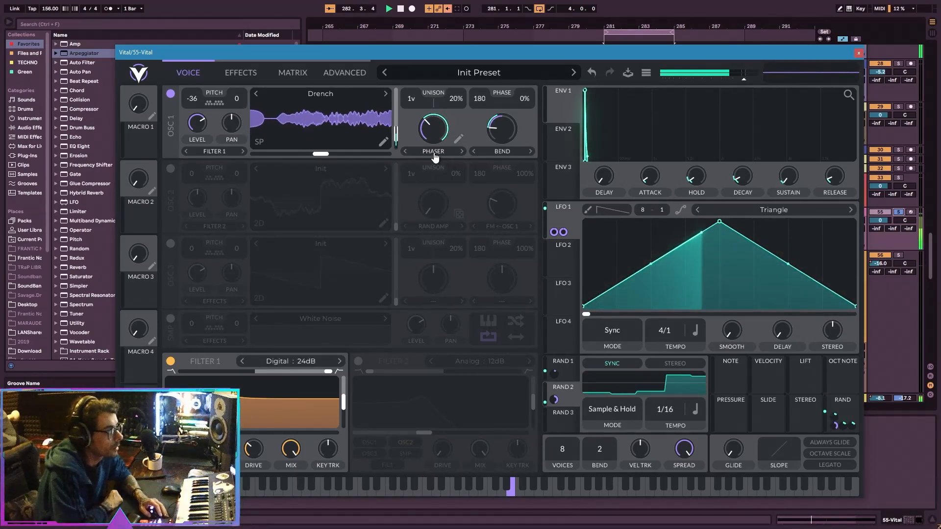
pyautogui.click(385, 94)
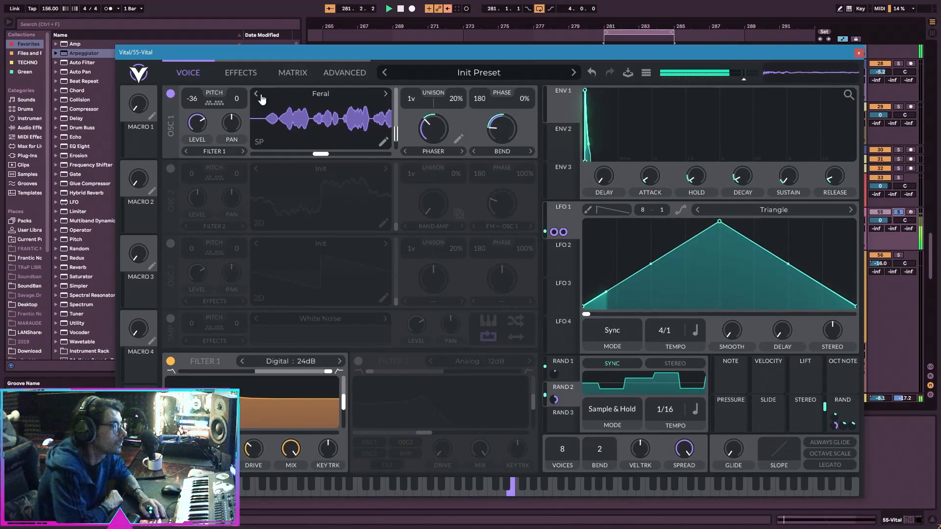
# Review the modulation matrix and effects chain, lower envelope 1's release, and stop playback.
pyautogui.click(337, 72)
pyautogui.click(289, 76)
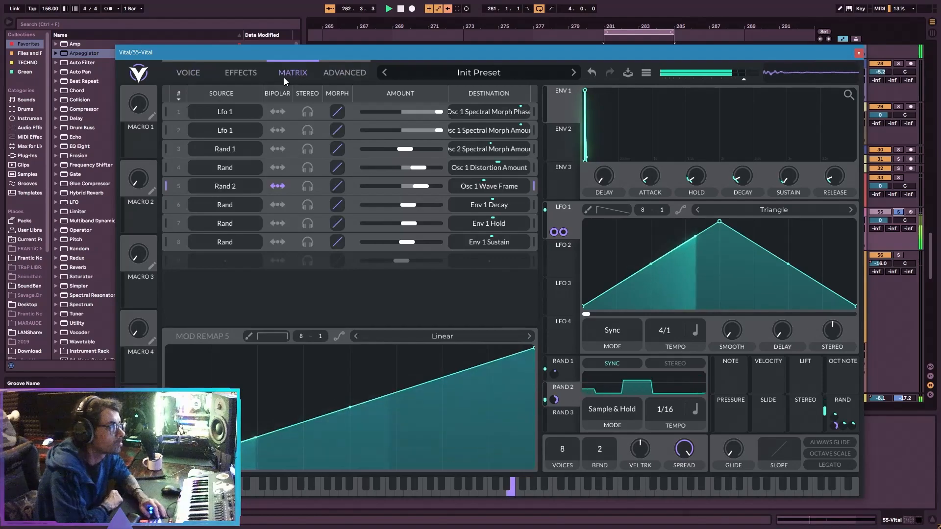
pyautogui.click(253, 77)
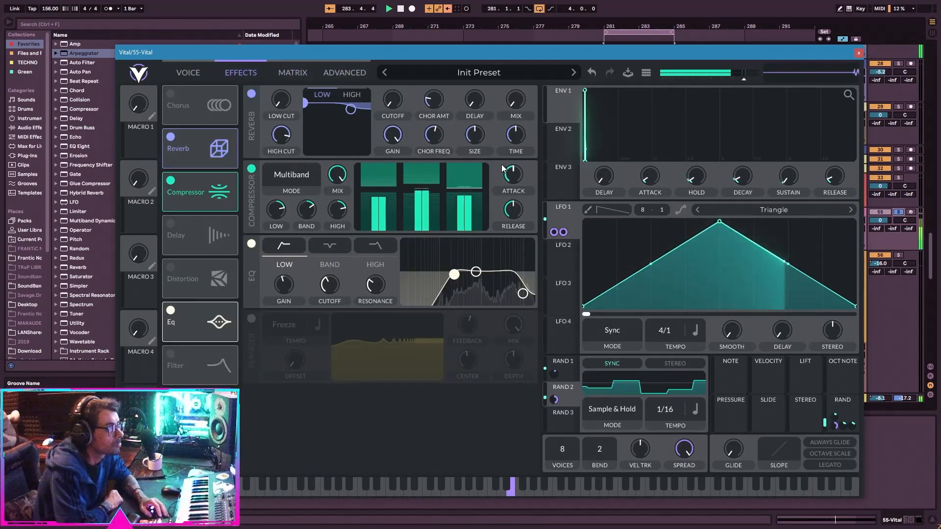
pyautogui.moveTo(837, 176); pyautogui.dragTo(837, 215)
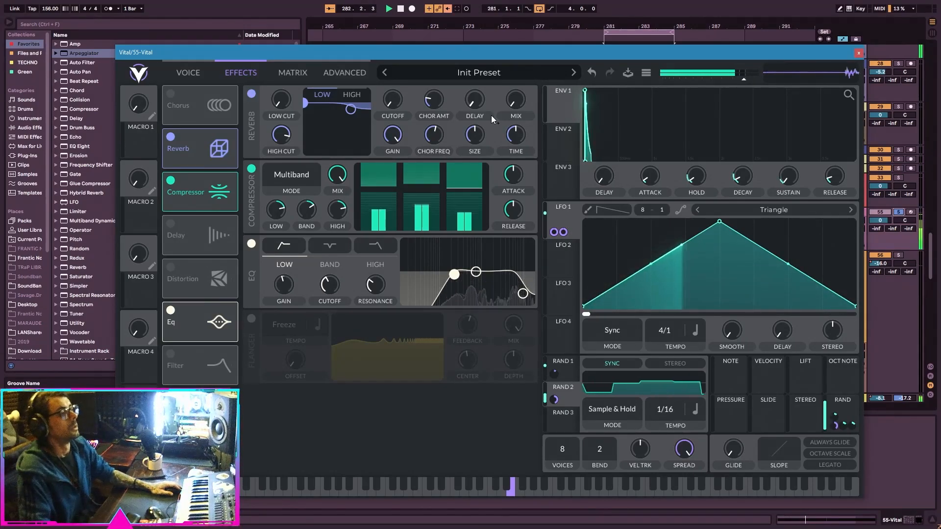
pyautogui.press('space')
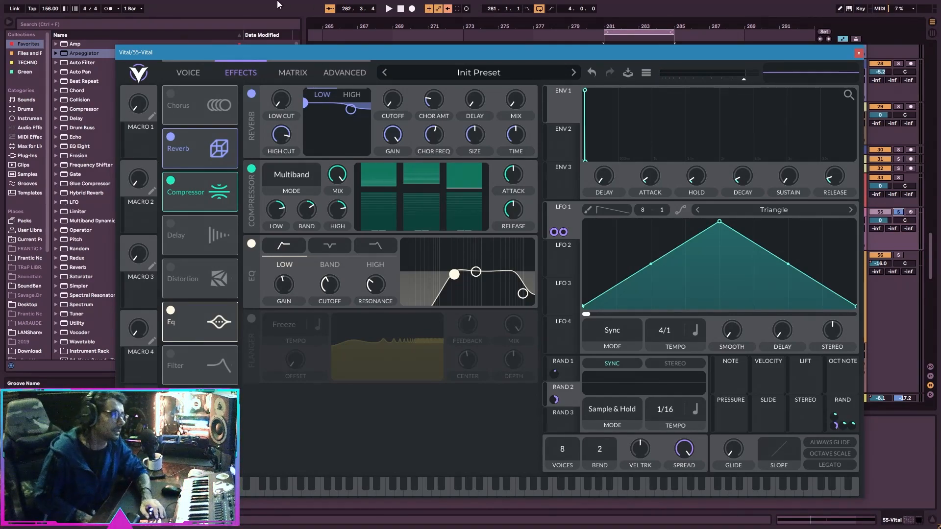
# Examine oscillator 1's spectral morph types and unison stack options, including the harmonic stacks, and return to the oscillator view.
pyautogui.click(204, 73)
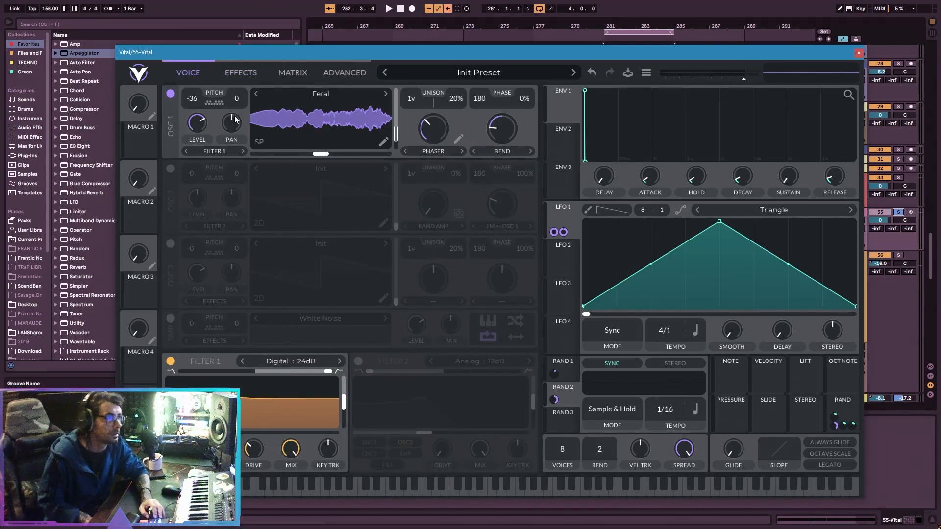
pyautogui.click(449, 155)
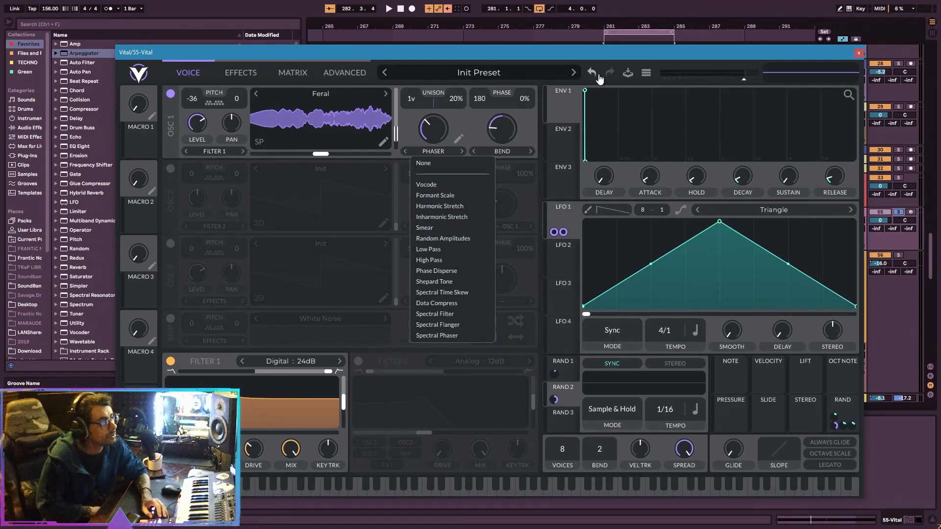
pyautogui.click(345, 73)
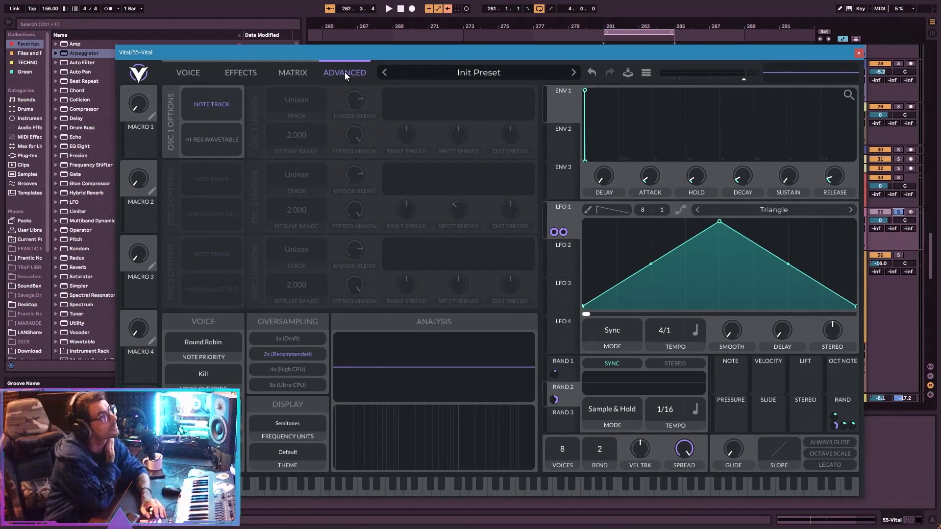
pyautogui.click(293, 74)
pyautogui.click(257, 77)
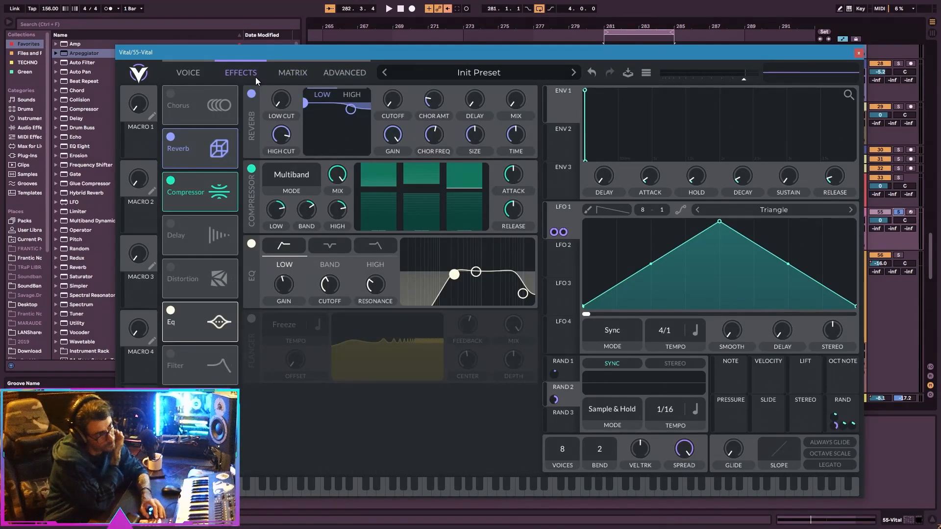
pyautogui.click(328, 79)
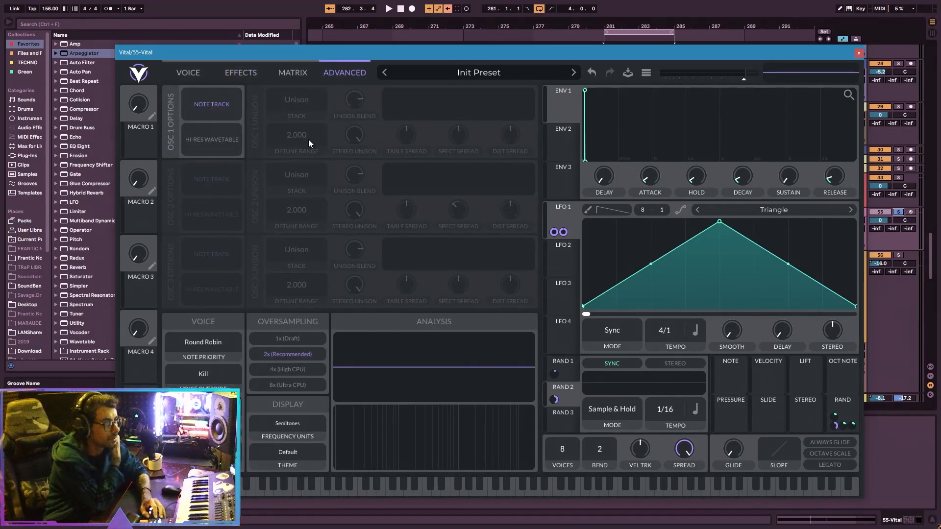
pyautogui.click(284, 103)
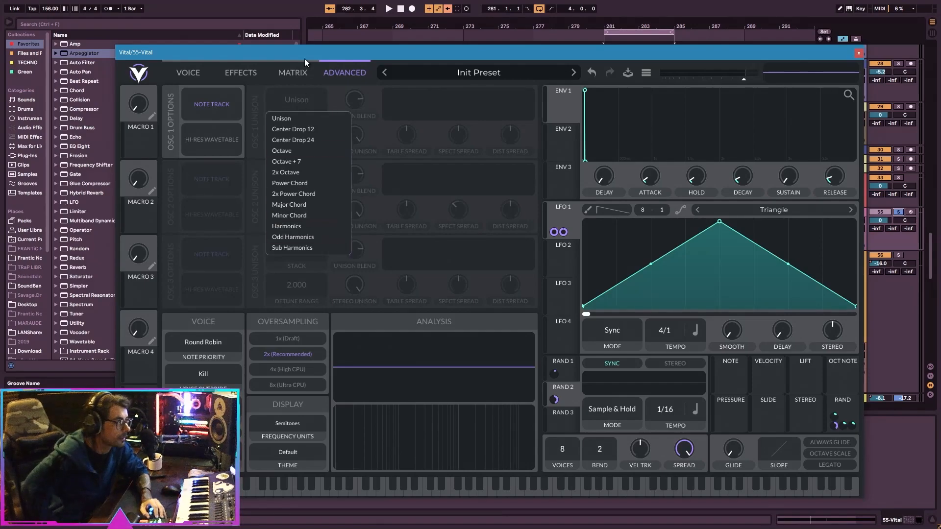
pyautogui.click(189, 74)
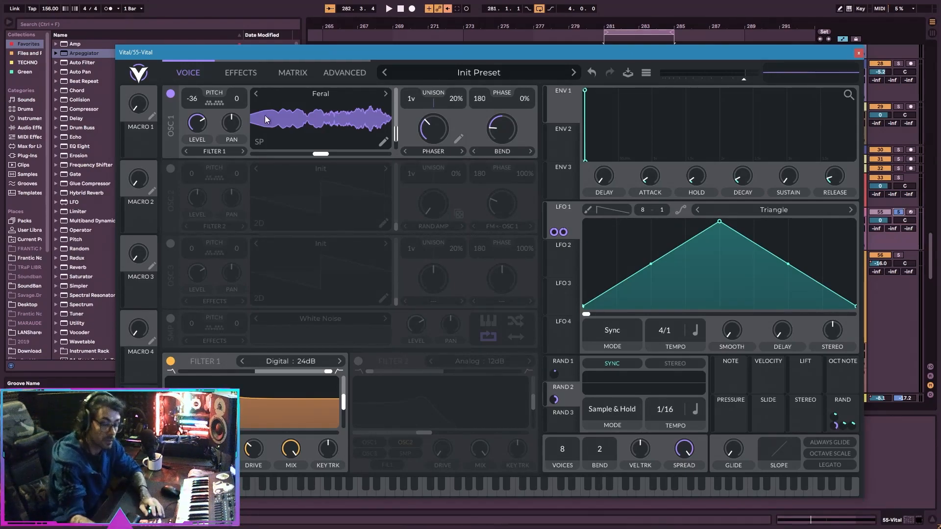
pyautogui.click(901, 450)
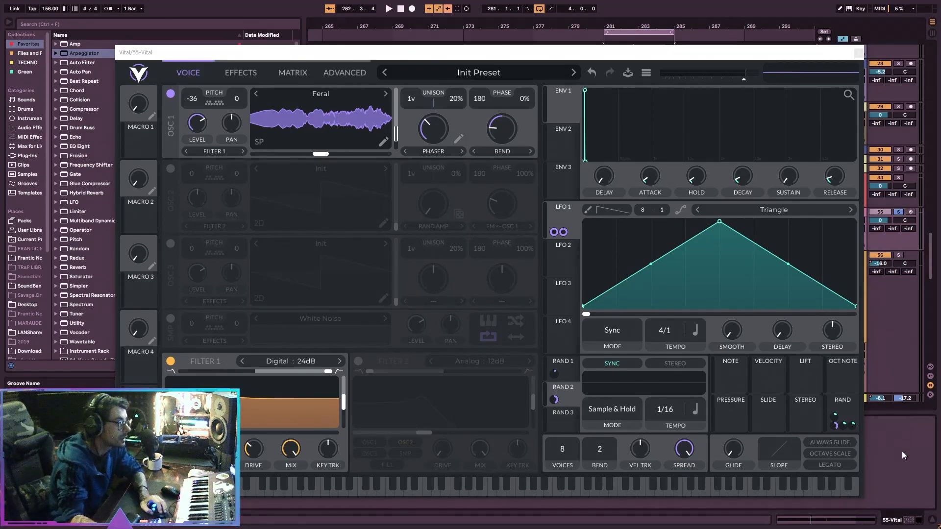